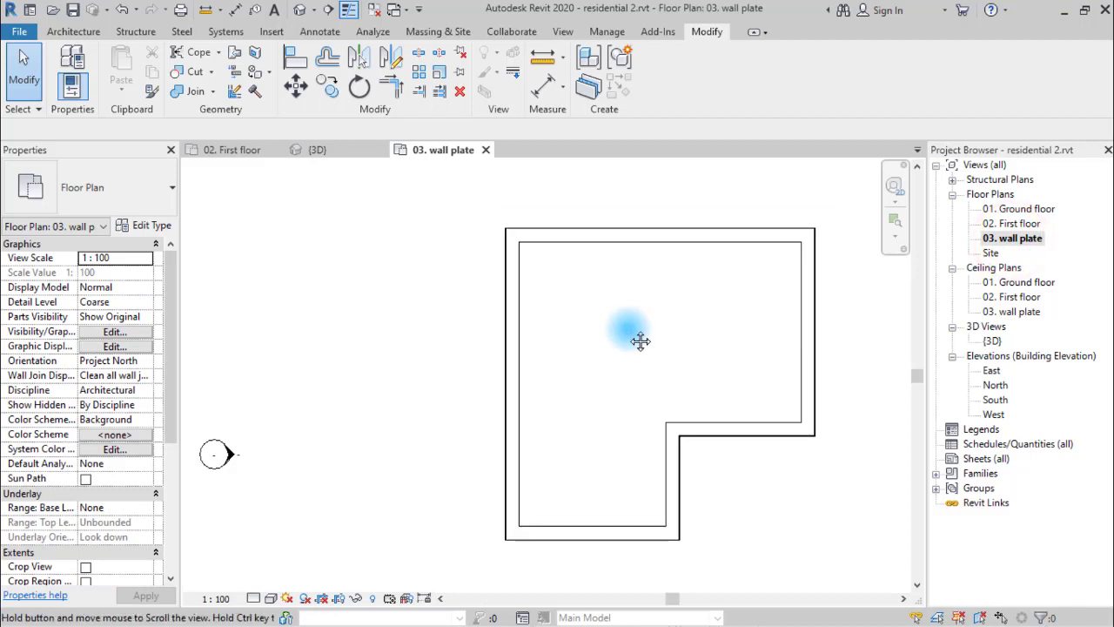
# Step: Start a footprint roof on the wall plate level with straight boundary lines, a 50 mm offset and no defined slope
pyautogui.scroll(3, 335, 452)
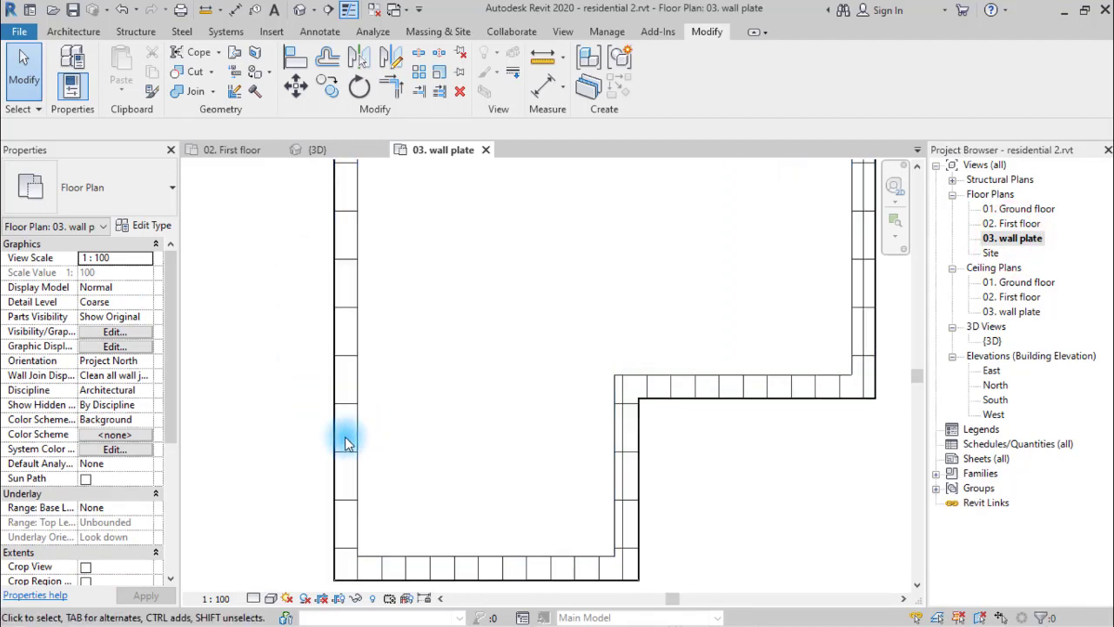
pyautogui.scroll(-3, 331, 473)
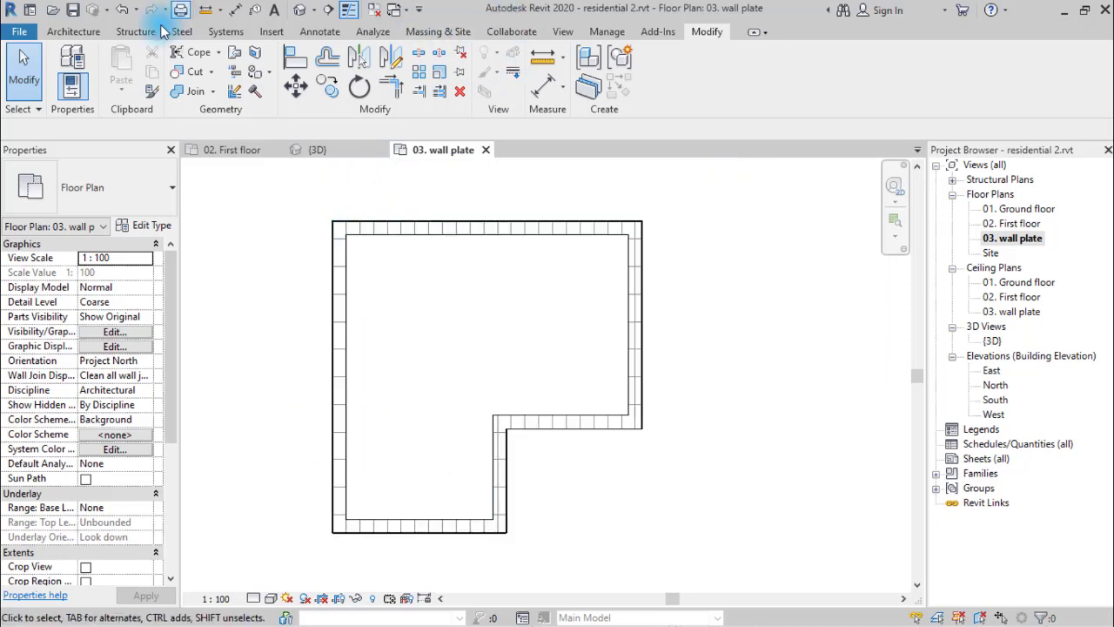
pyautogui.click(78, 31)
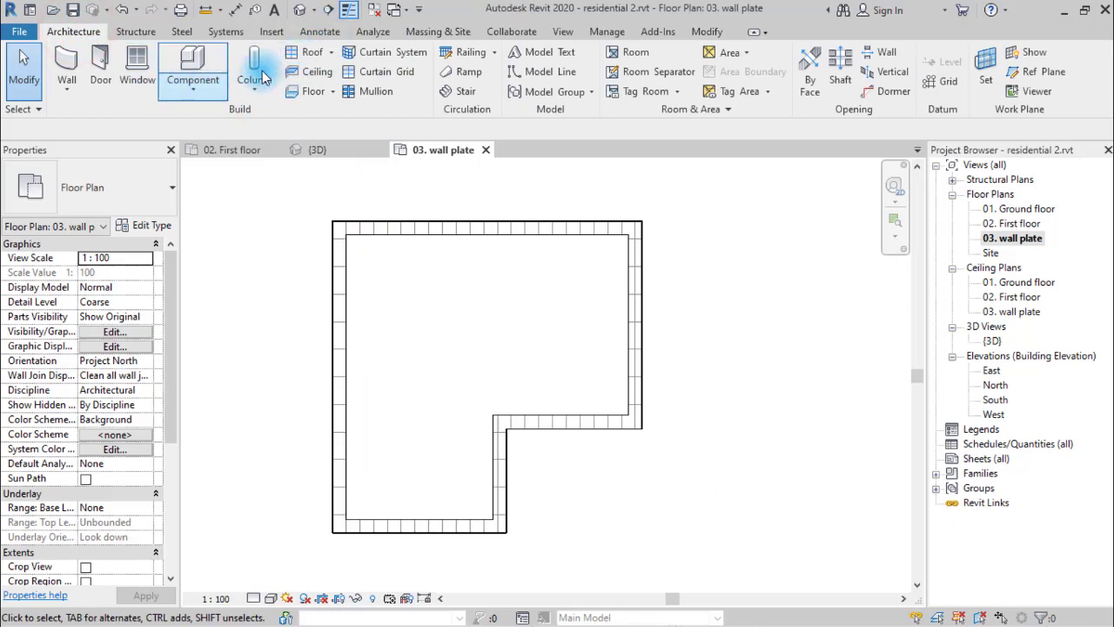
pyautogui.click(307, 55)
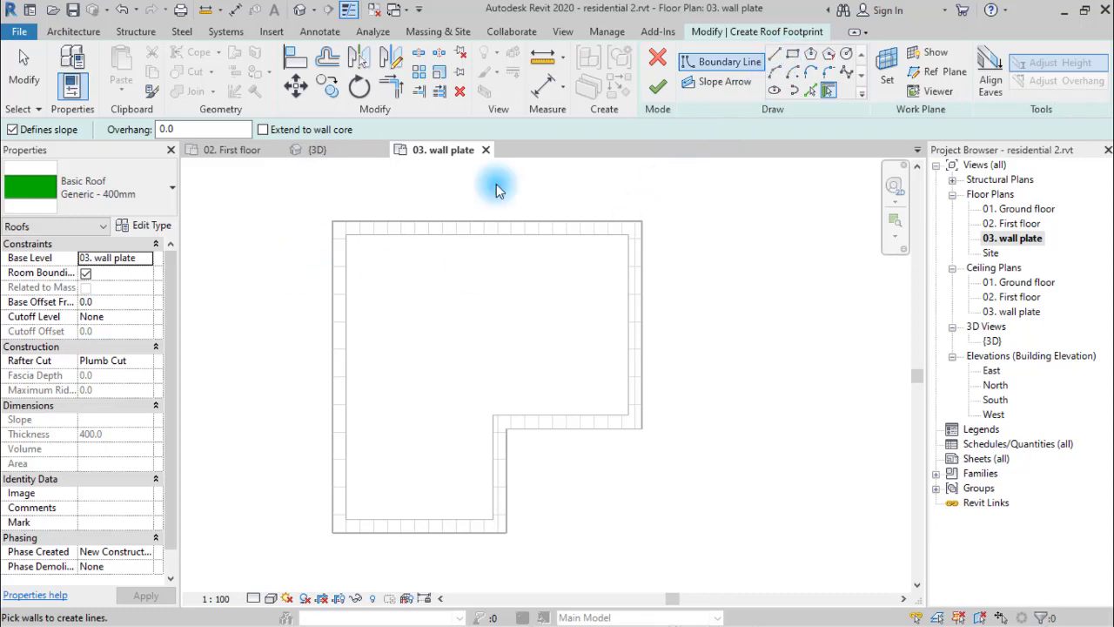
pyautogui.click(774, 53)
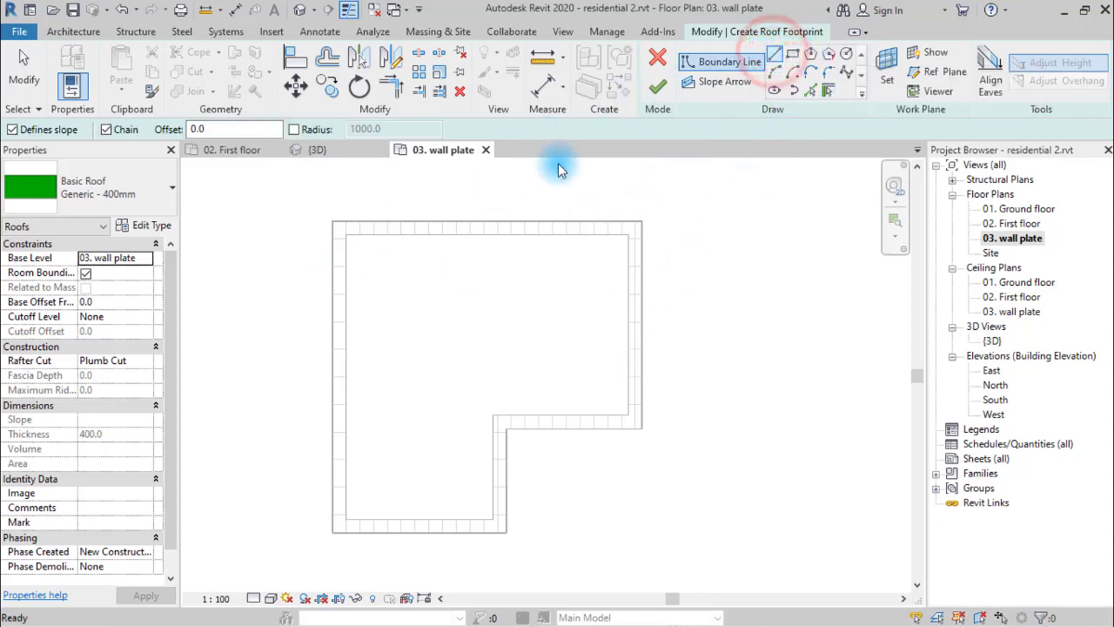
pyautogui.click(217, 129)
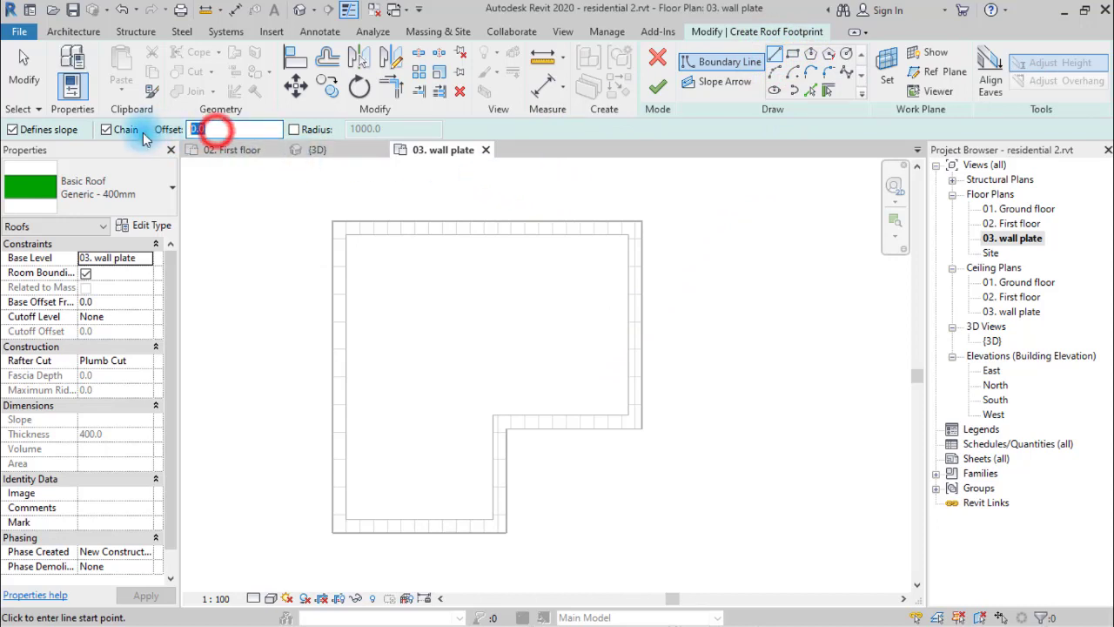
pyautogui.write('5')
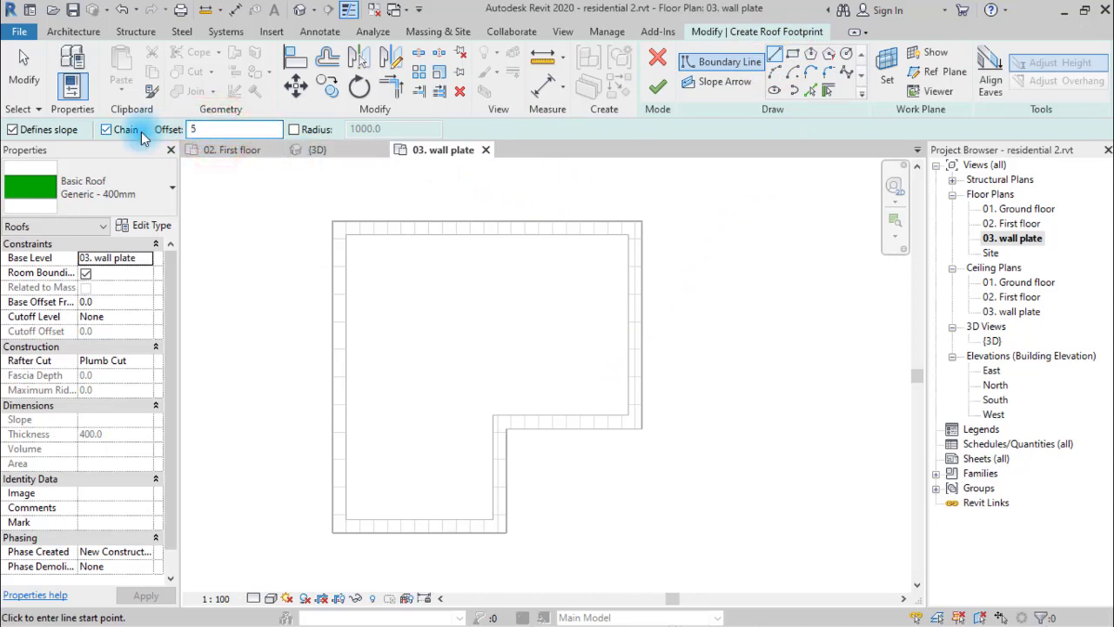
pyautogui.write('0')
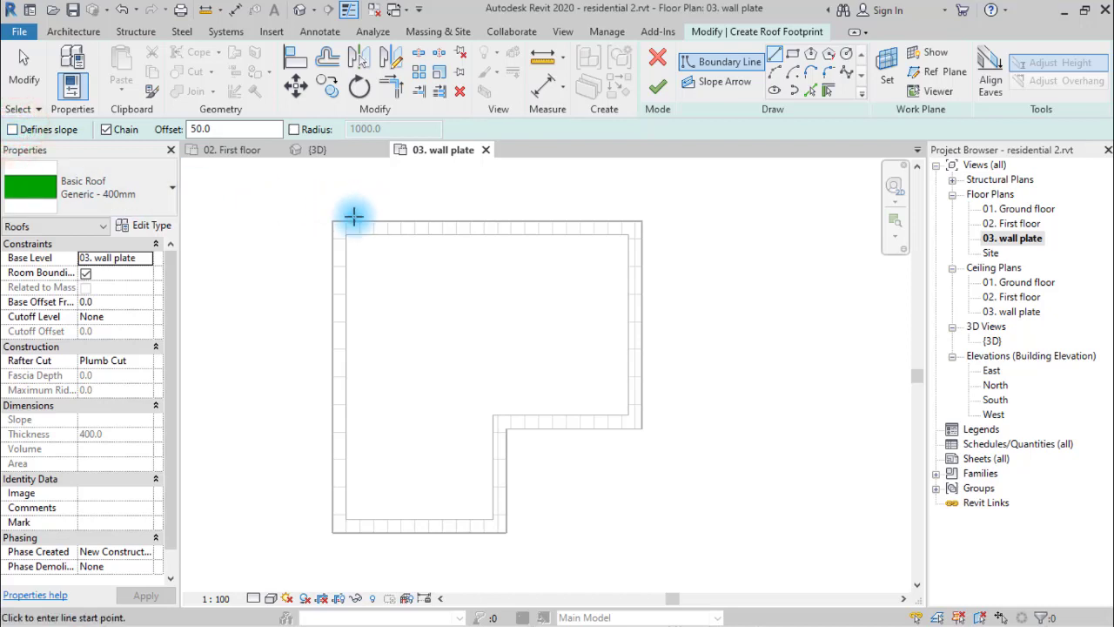
# Step: Draw the upper roof boundary line from the upper-left to the upper-right outer corner of the fascia
pyautogui.scroll(4, 355, 217)
pyautogui.scroll(3, 305, 223)
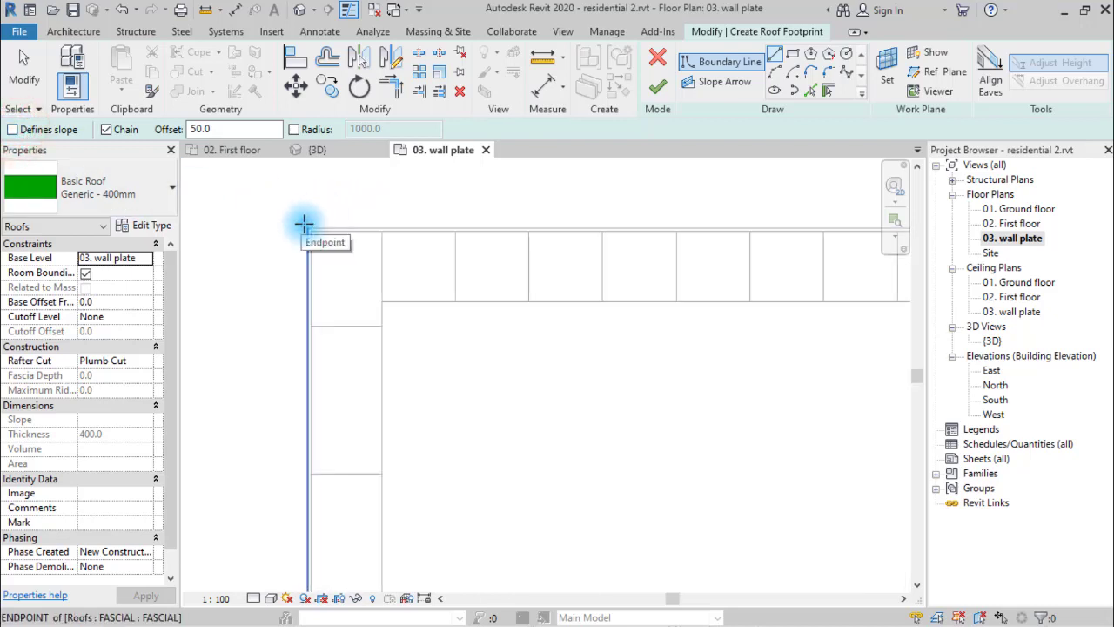
pyautogui.click(305, 225)
pyautogui.scroll(-4, 294, 249)
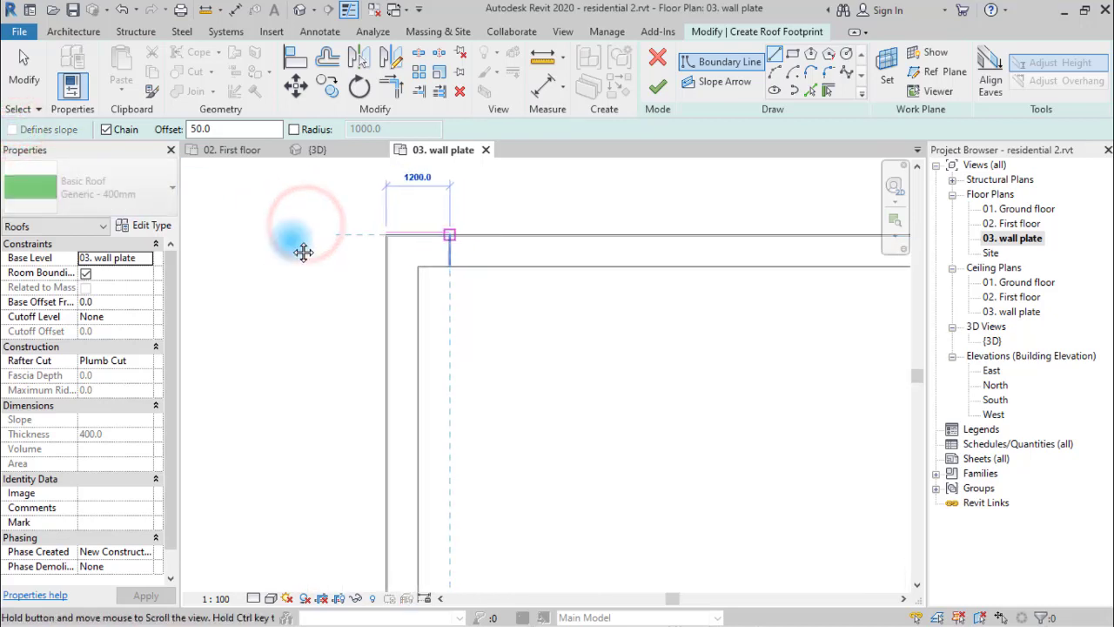
pyautogui.scroll(5, 746, 239)
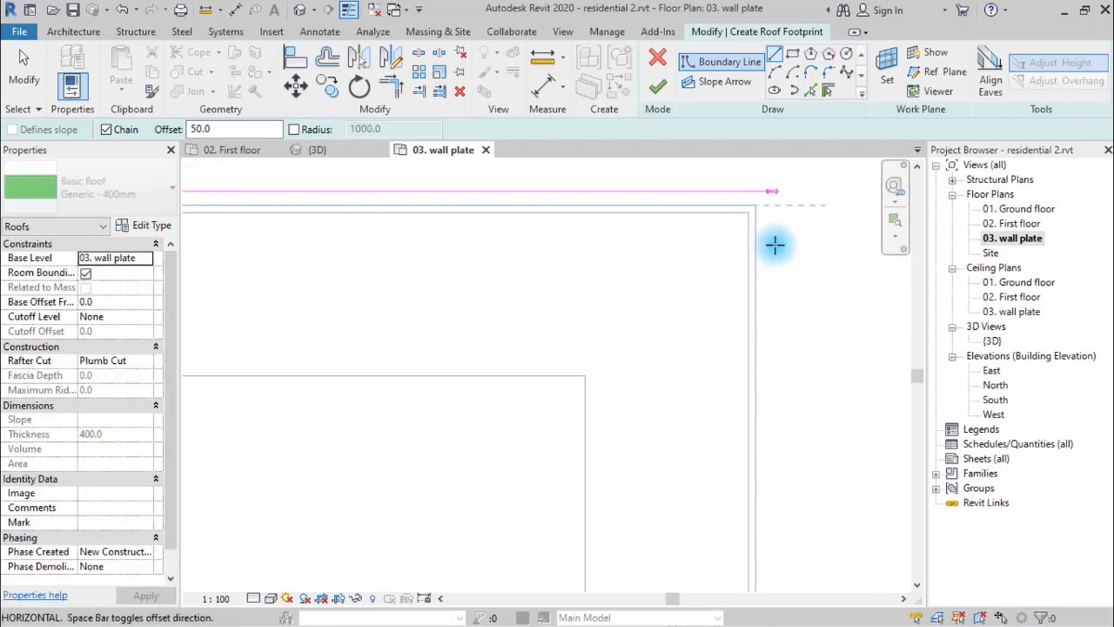
pyautogui.scroll(2, 752, 202)
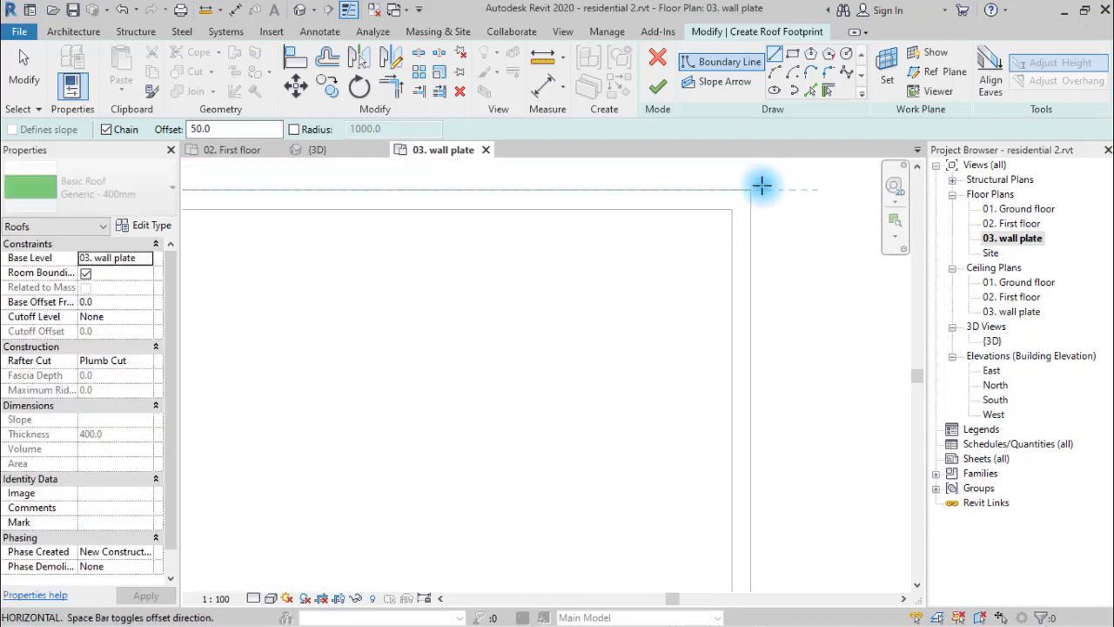
pyautogui.moveTo(764, 184); pyautogui.dragTo(734, 279, button='middle')
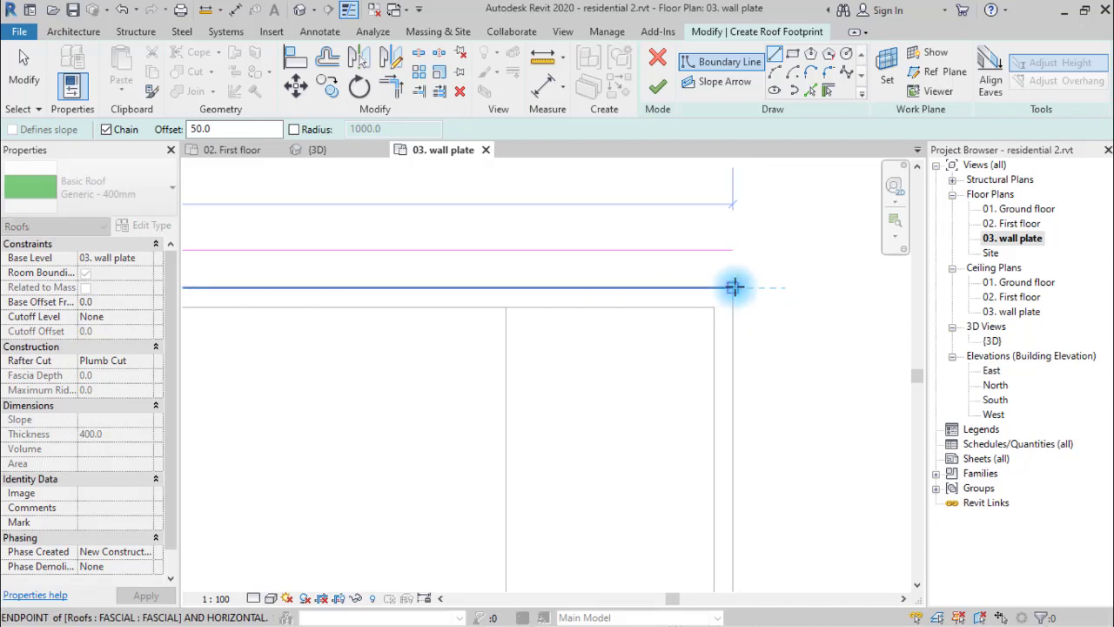
pyautogui.click(733, 288)
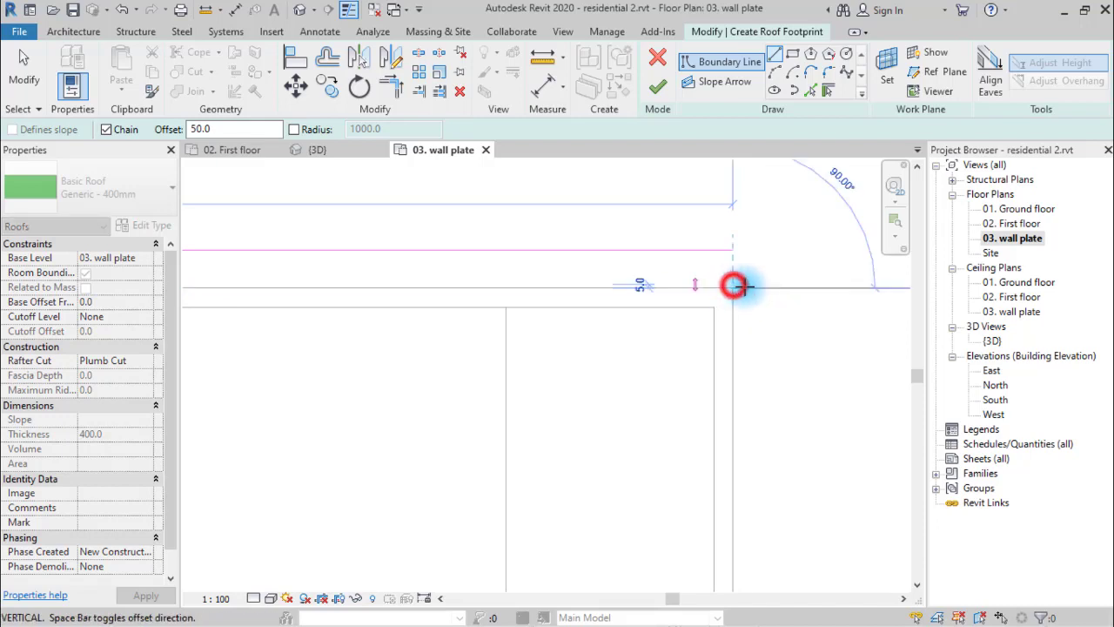
# Step: Continue the roof boundary down the right side to the lower outer corner of the fascia's right wing
pyautogui.scroll(-3, 772, 520)
pyautogui.moveTo(773, 519); pyautogui.dragTo(716, 228, button='middle')
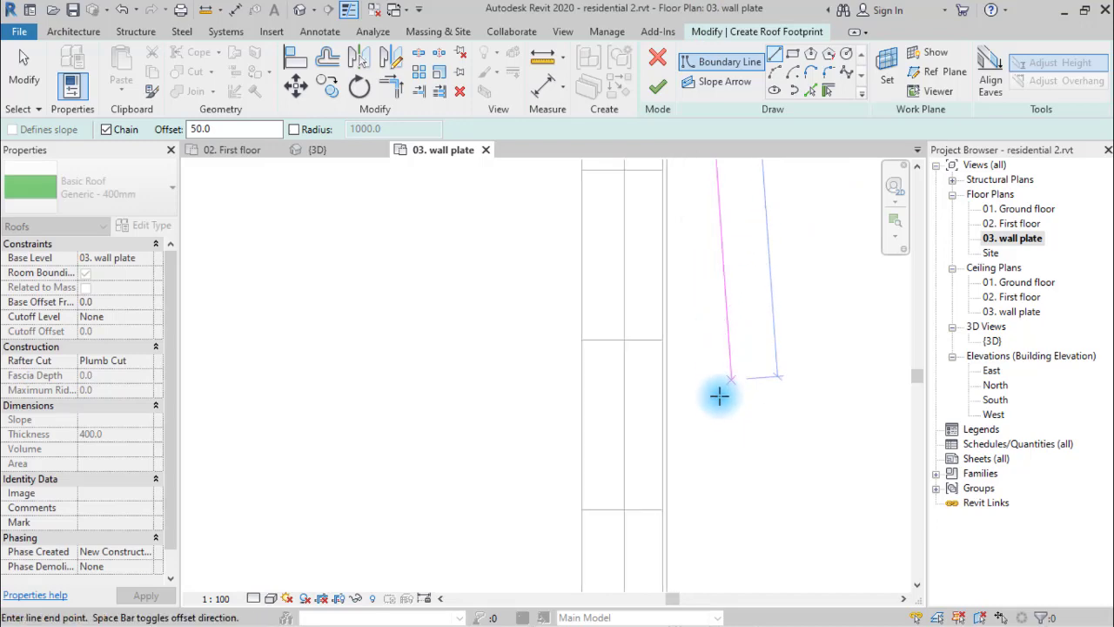
pyautogui.moveTo(719, 404); pyautogui.dragTo(707, 334, button='middle')
pyautogui.moveTo(705, 458); pyautogui.dragTo(702, 345, button='middle')
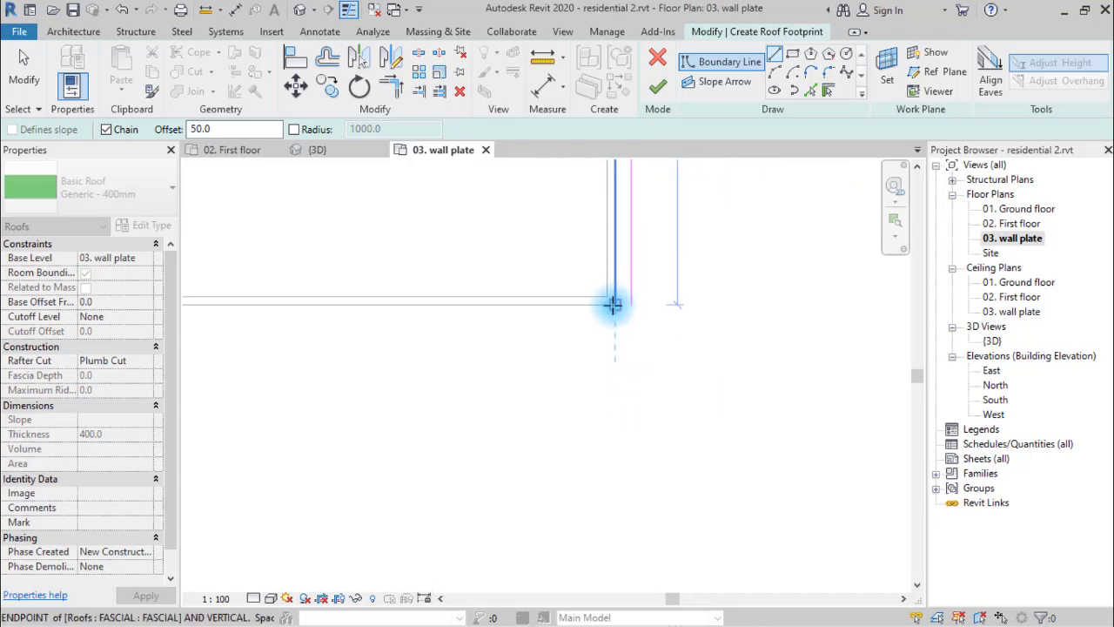
pyautogui.click(612, 302)
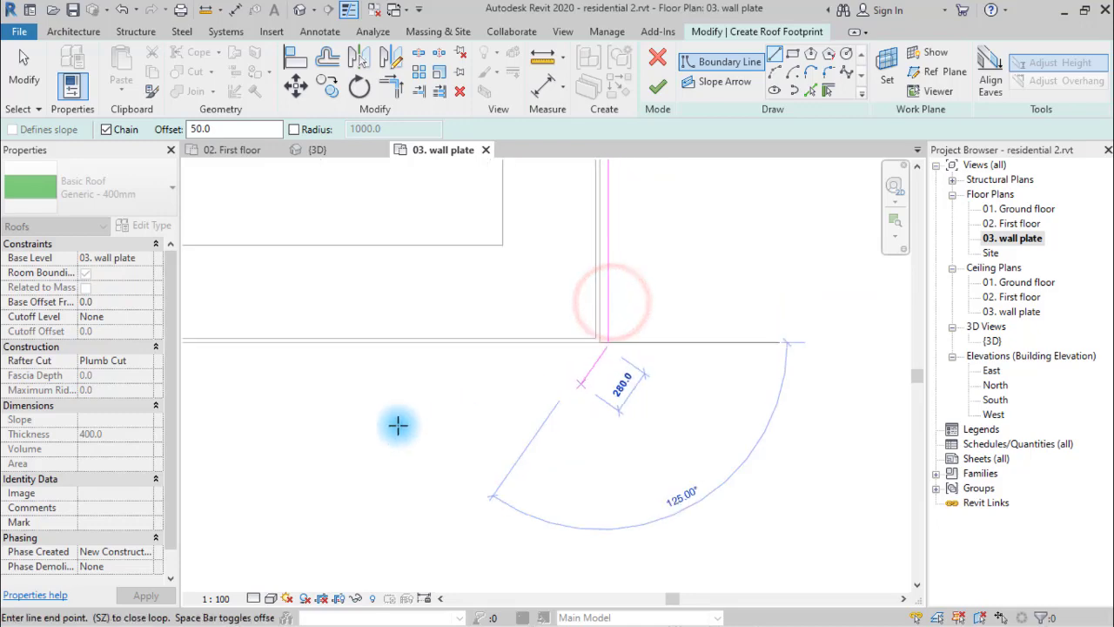
# Step: Draw the two roof boundary lines around the notch, through its inner corner down to the lower-right fascia corner
pyautogui.moveTo(395, 426); pyautogui.dragTo(858, 423, button='middle')
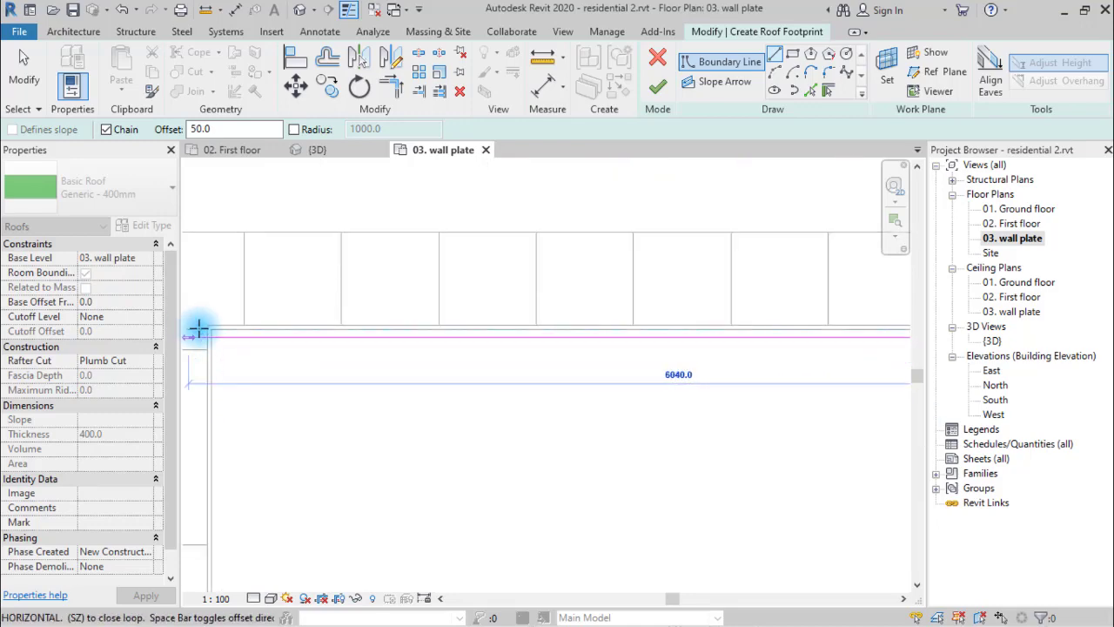
pyautogui.scroll(3, 214, 340)
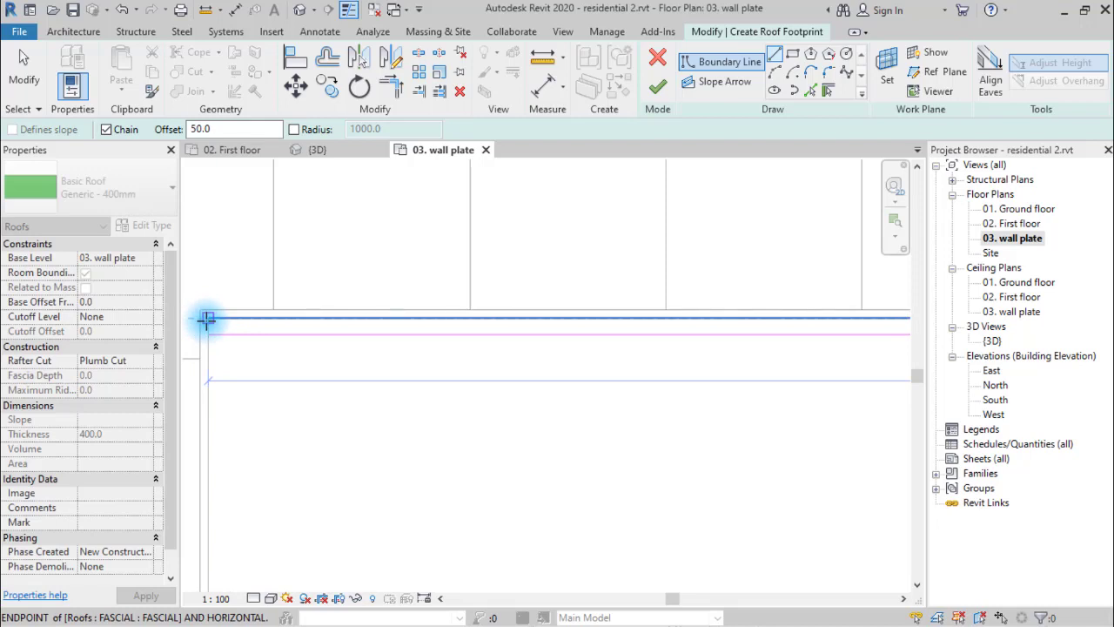
pyautogui.click(208, 319)
pyautogui.moveTo(232, 448); pyautogui.dragTo(597, 380, button='middle')
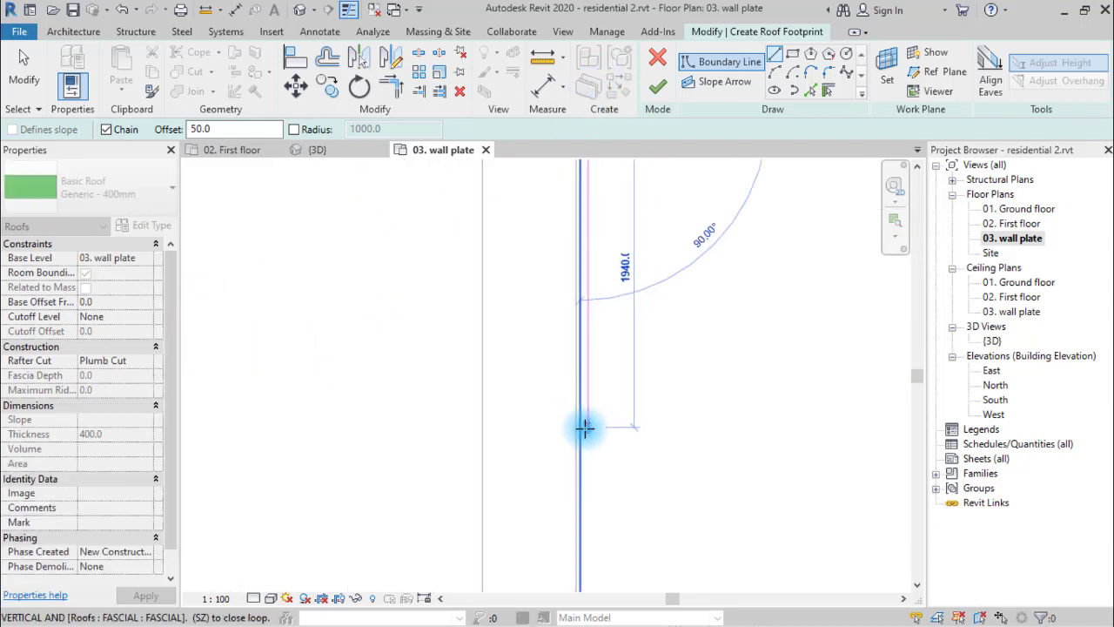
pyautogui.scroll(-3, 605, 486)
pyautogui.moveTo(604, 497); pyautogui.dragTo(598, 294, button='middle')
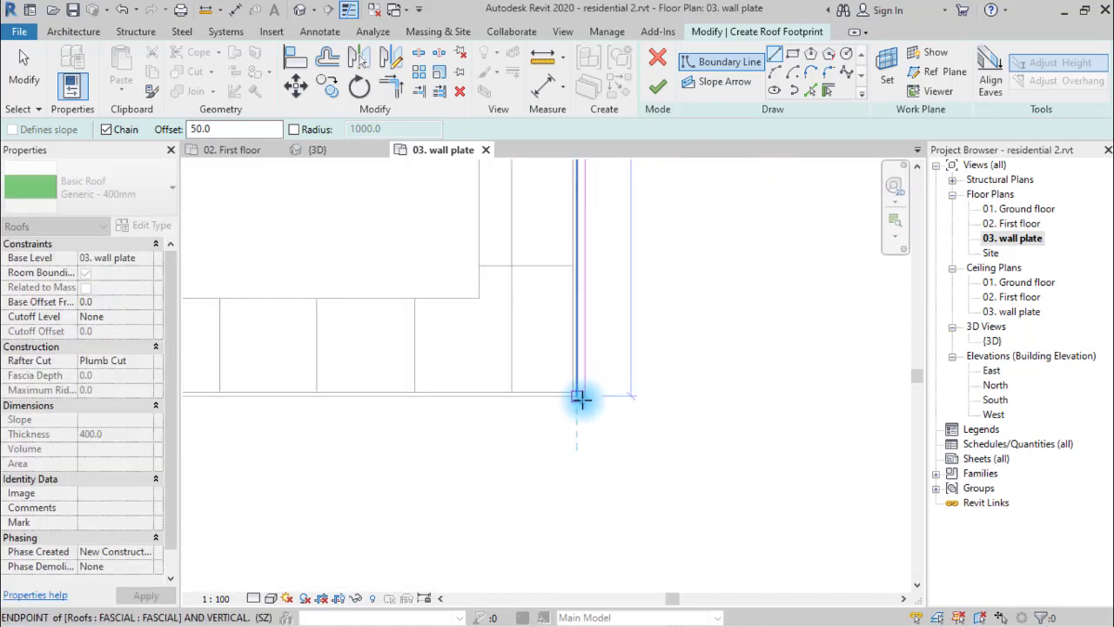
pyautogui.click(581, 398)
# Step: Draw the bottom roof boundary line to the lower-left outer corner of the fascia
pyautogui.moveTo(441, 467); pyautogui.dragTo(852, 473, button='middle')
pyautogui.scroll(2, 226, 436)
pyautogui.click(227, 420)
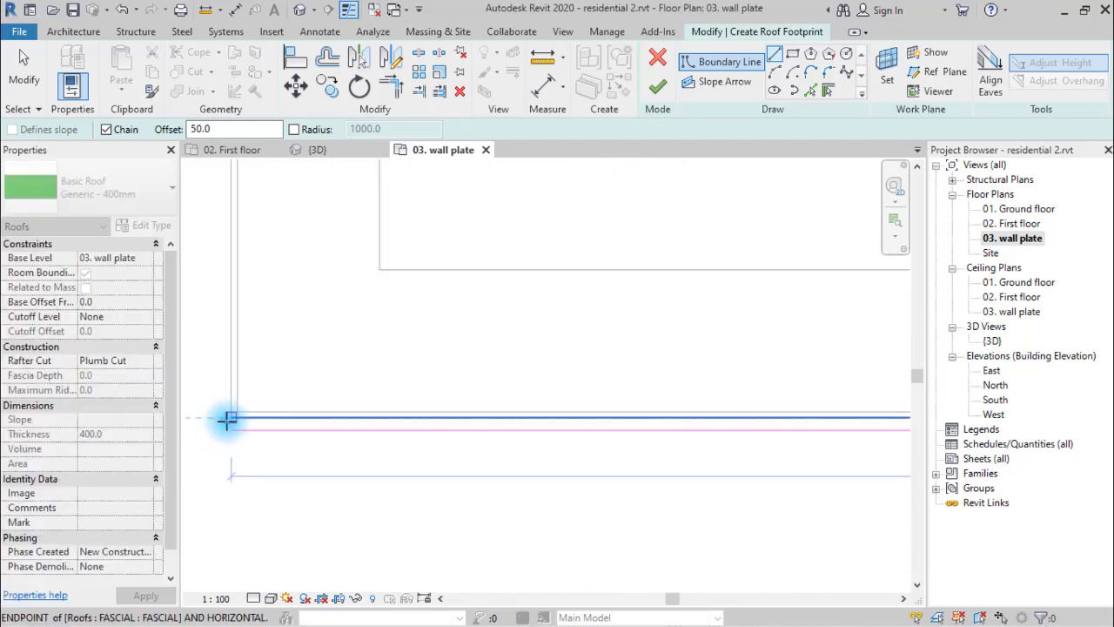
pyautogui.click(227, 420)
# Step: Close the roof boundary loop with a line up the left side to the upper-left starting corner
pyautogui.moveTo(256, 256); pyautogui.dragTo(288, 356, button='middle')
pyautogui.scroll(-3, 289, 348)
pyautogui.scroll(4, 361, 319)
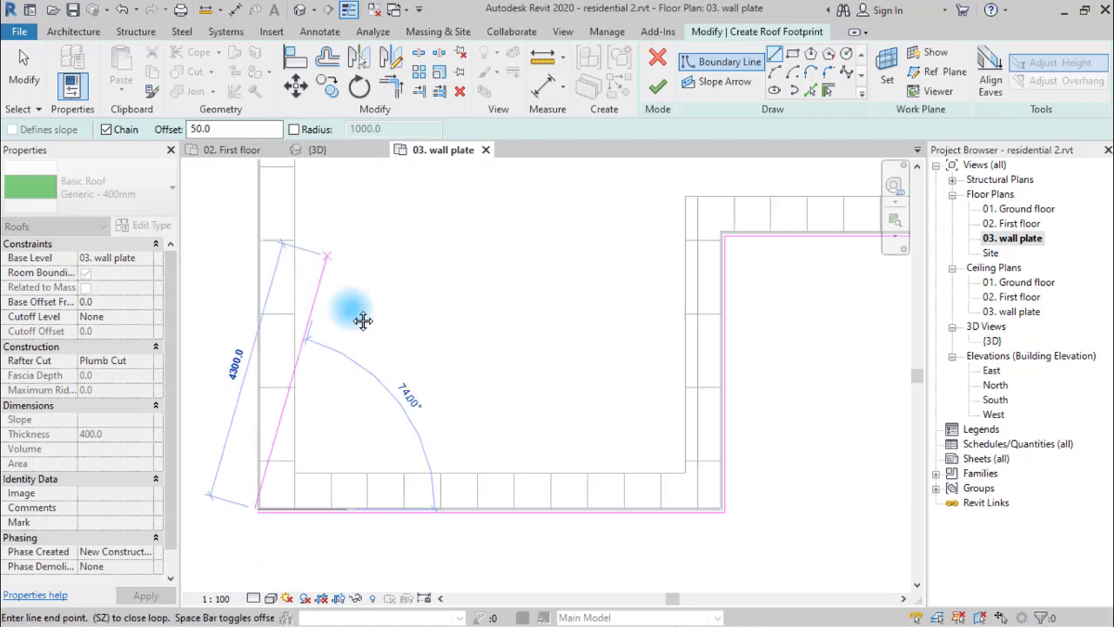
pyautogui.moveTo(360, 319); pyautogui.dragTo(416, 577, button='middle')
pyautogui.scroll(-3, 356, 354)
pyautogui.scroll(1, 351, 330)
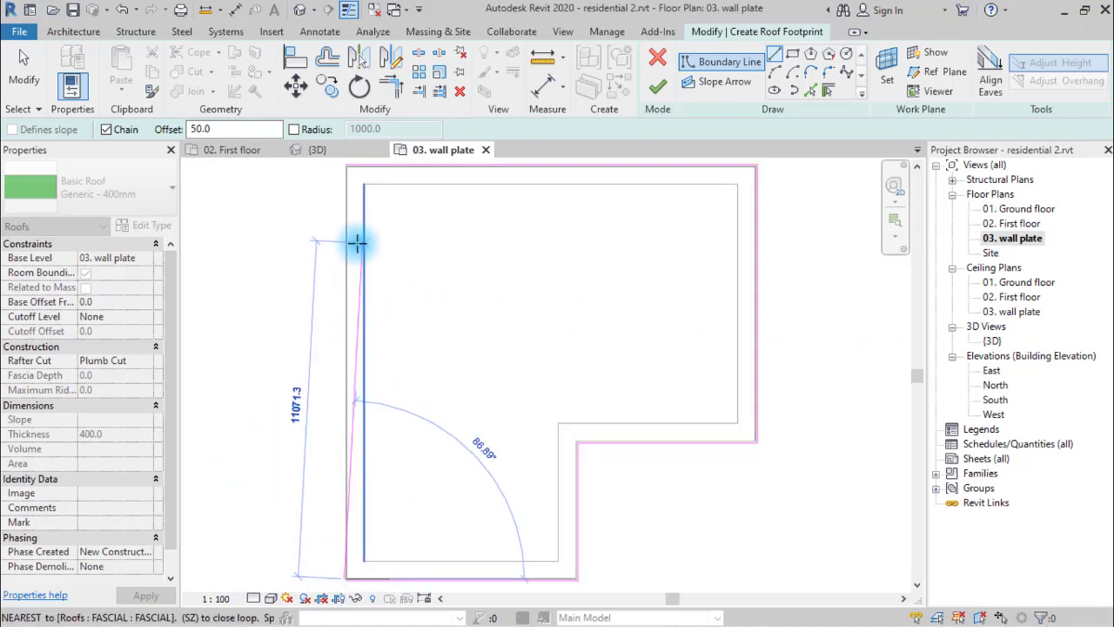
pyautogui.moveTo(360, 241); pyautogui.dragTo(288, 423, button='middle')
pyautogui.scroll(3, 296, 423)
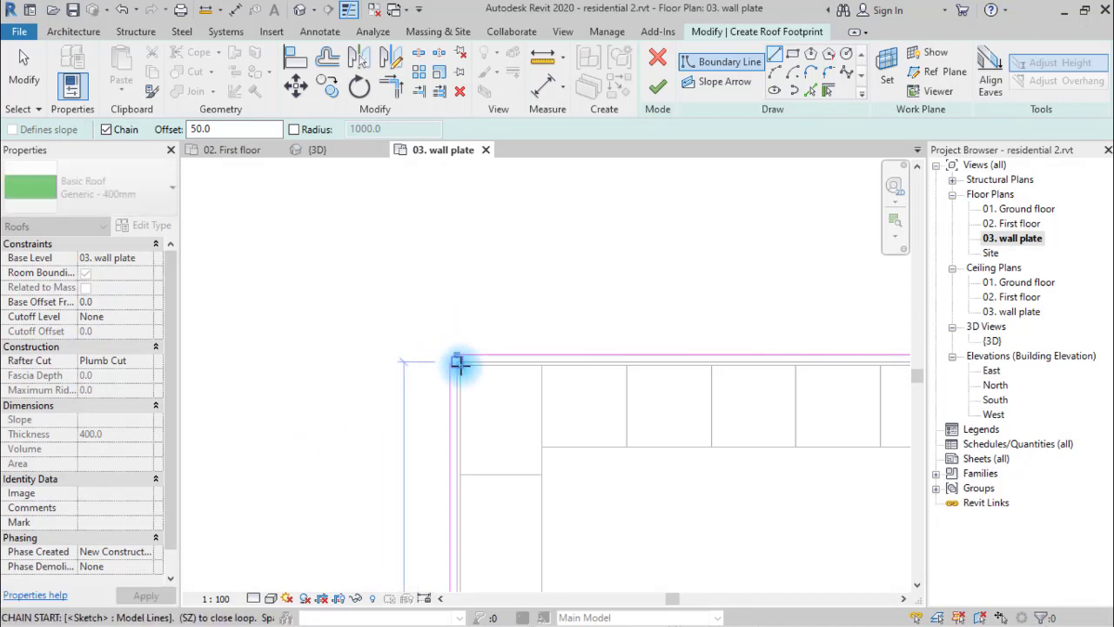
pyautogui.click(459, 364)
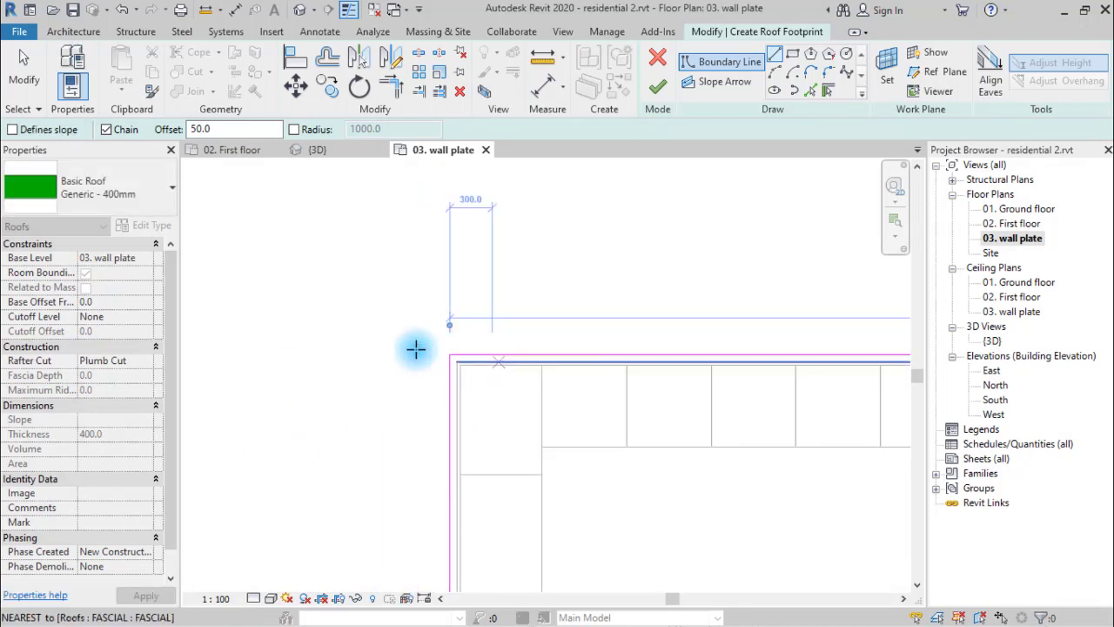
# Step: Leave the line tool, finish the roof footprint sketch and deselect the new roof
pyautogui.scroll(-3, 431, 383)
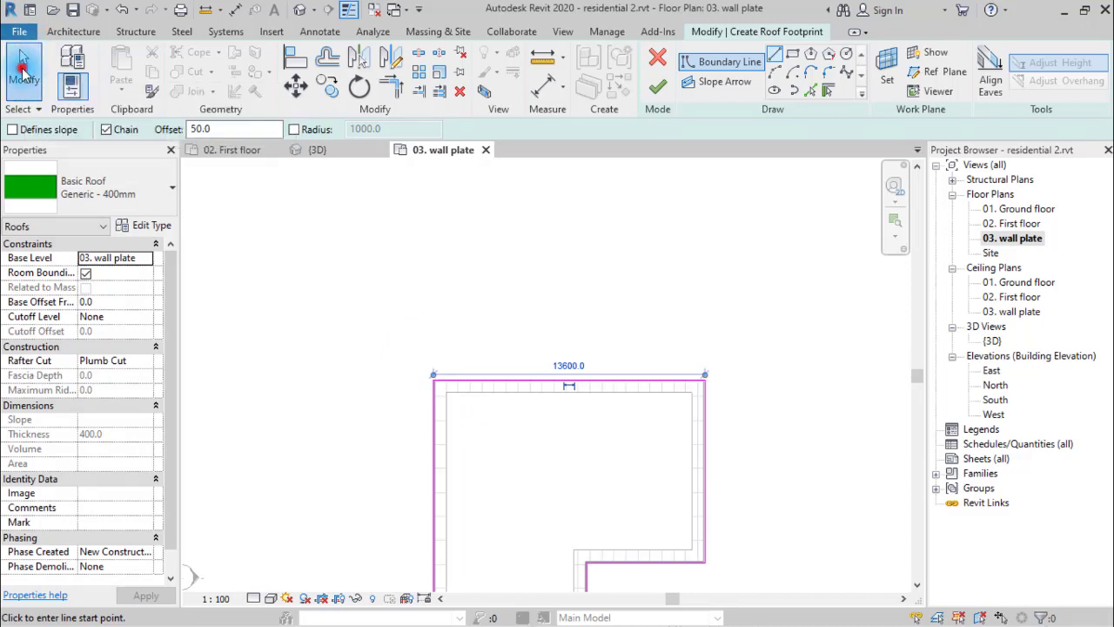
pyautogui.click(23, 60)
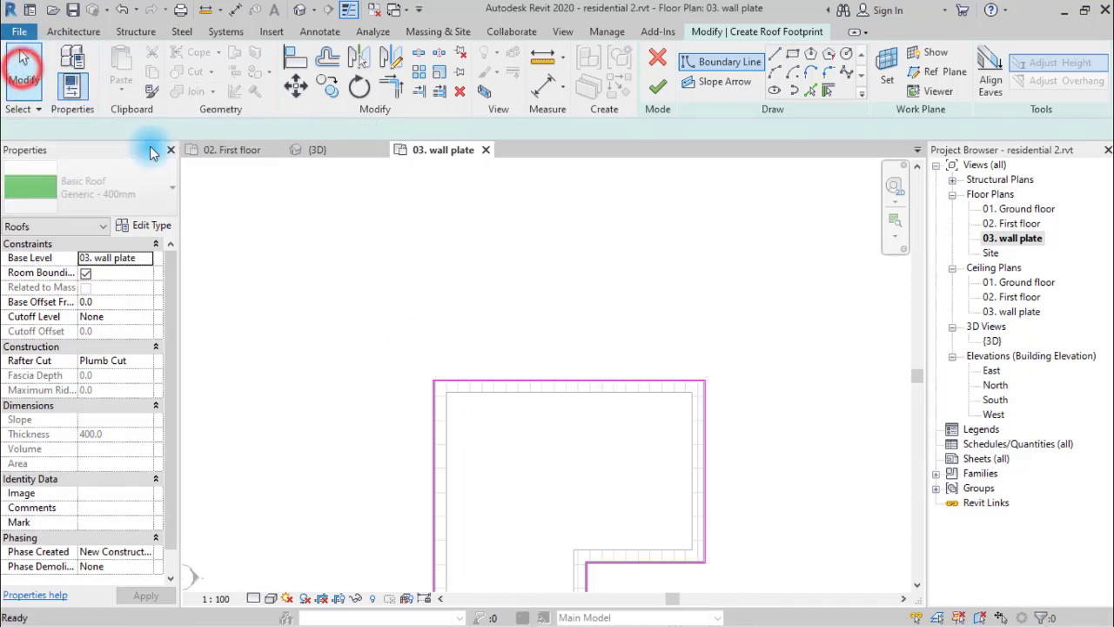
pyautogui.click(659, 88)
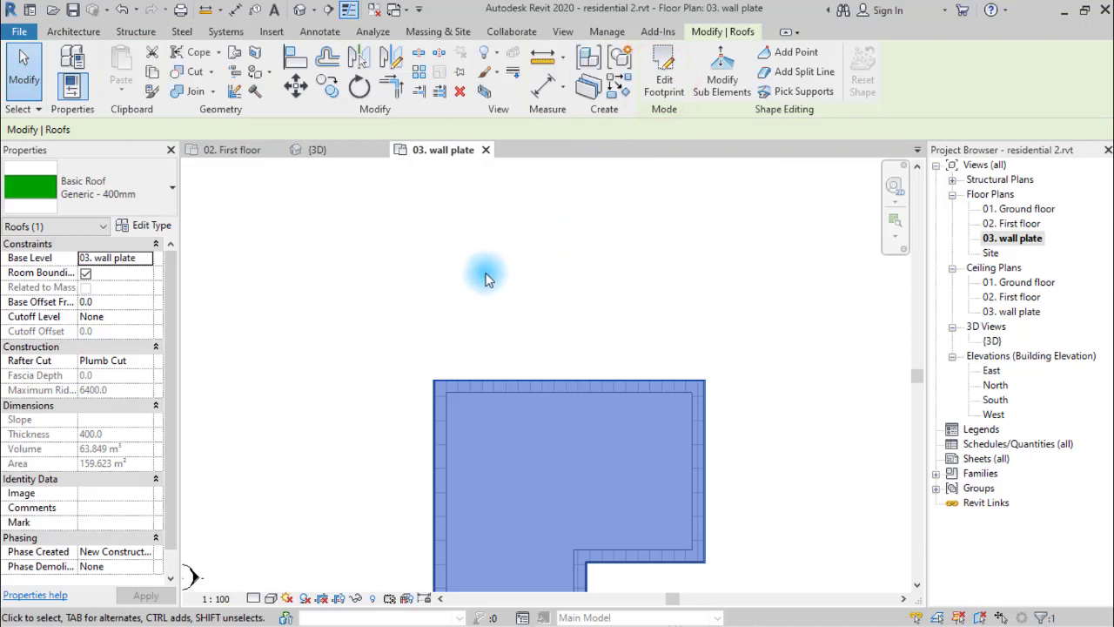
pyautogui.click(420, 331)
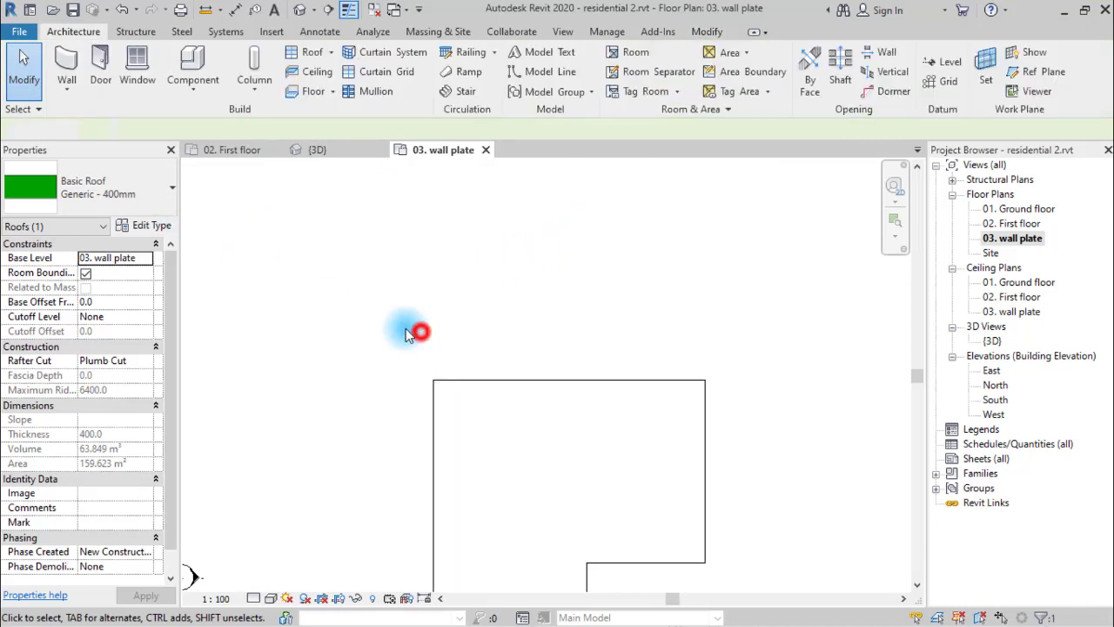
# Step: Duplicate the new roof's Generic - 400mm type under the name Generic - 50MM
pyautogui.click(479, 382)
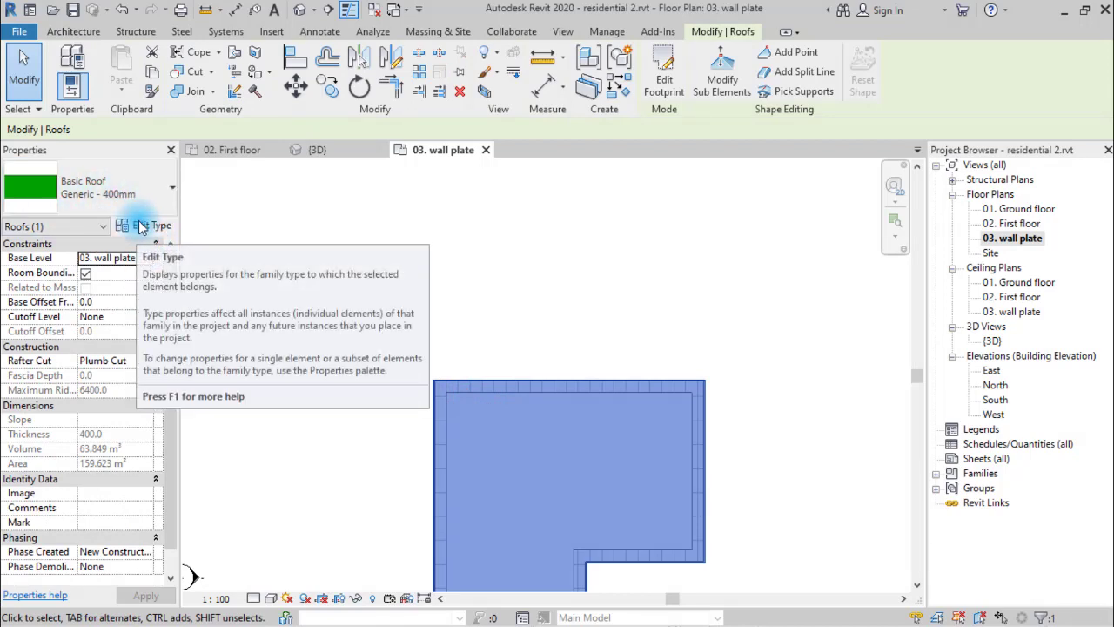
pyautogui.click(141, 226)
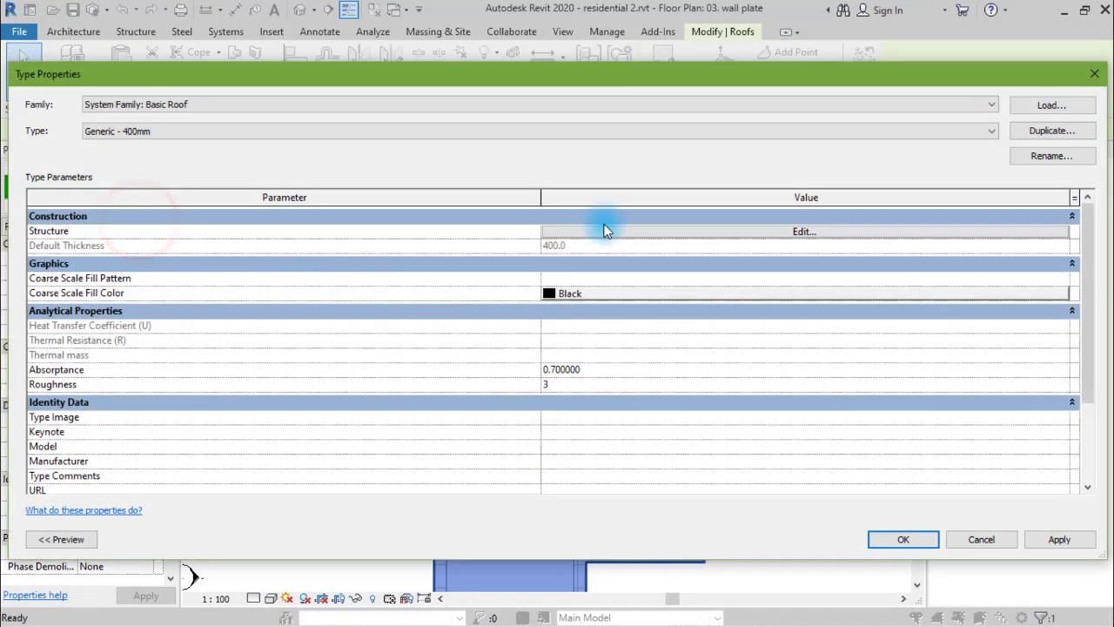
pyautogui.click(1032, 132)
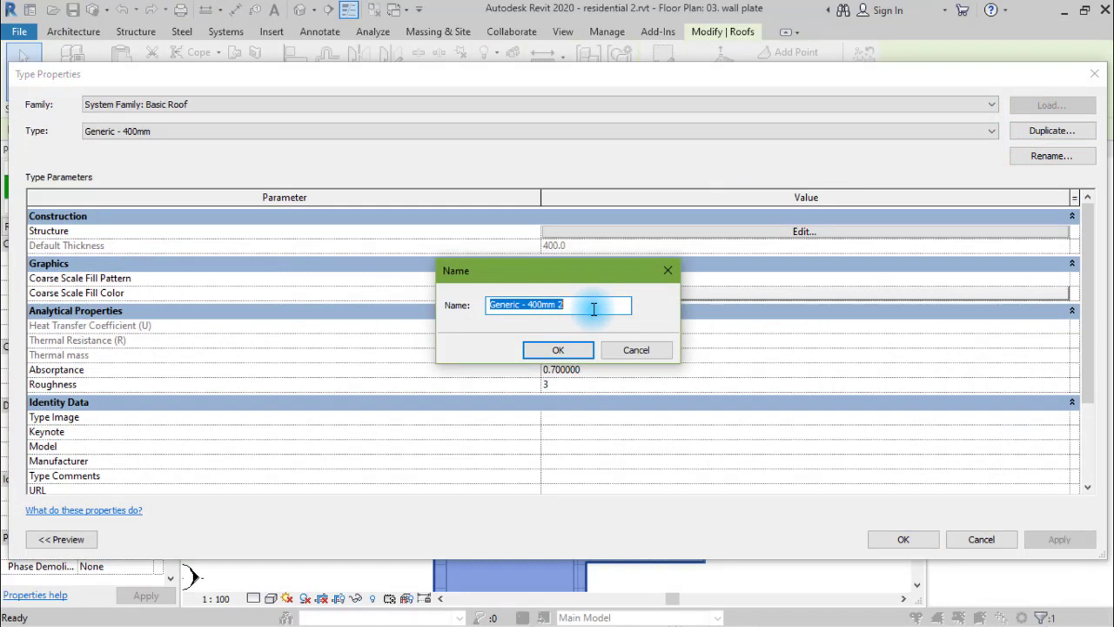
pyautogui.moveTo(546, 311); pyautogui.dragTo(530, 311)
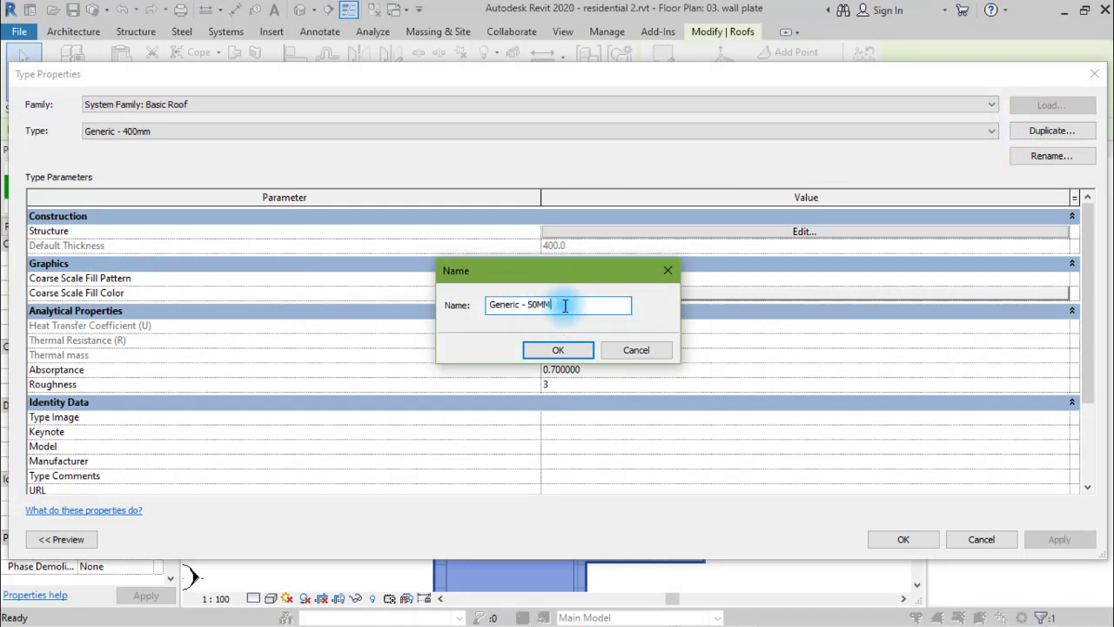
pyautogui.click(541, 350)
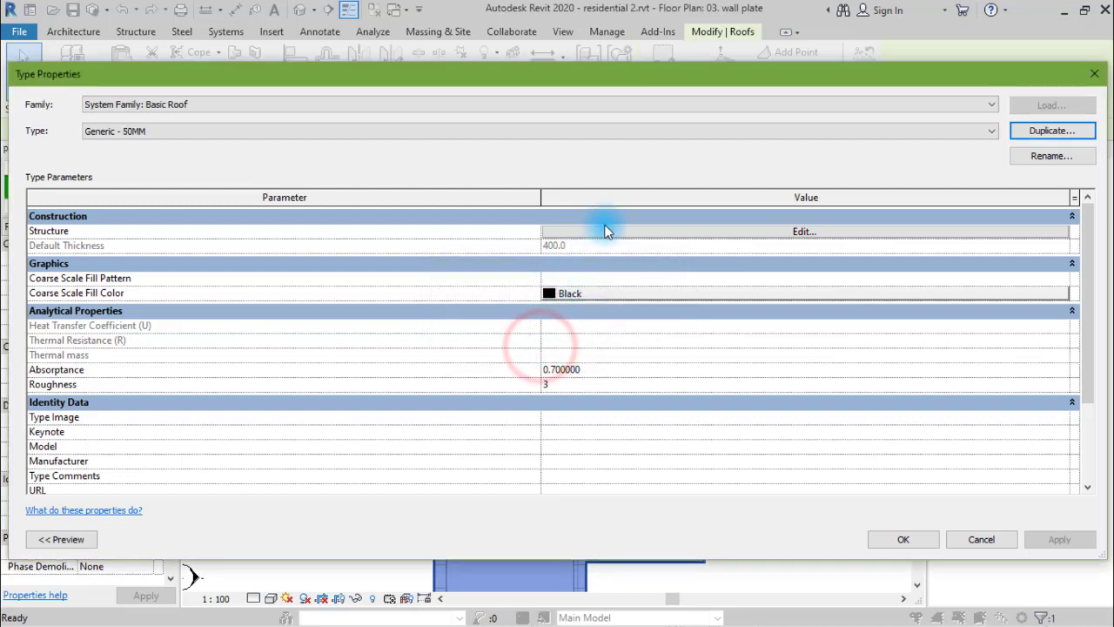
# Step: Set the structure layer of the Generic - 50MM roof type to a thickness of 50 and accept the type changes
pyautogui.click(610, 229)
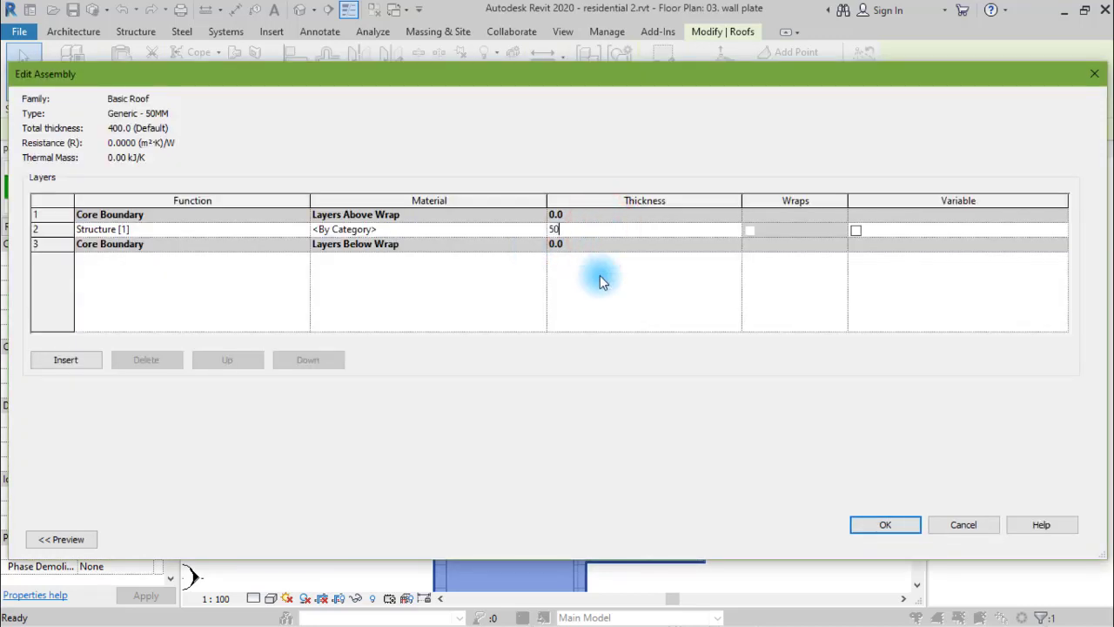
pyautogui.click(897, 526)
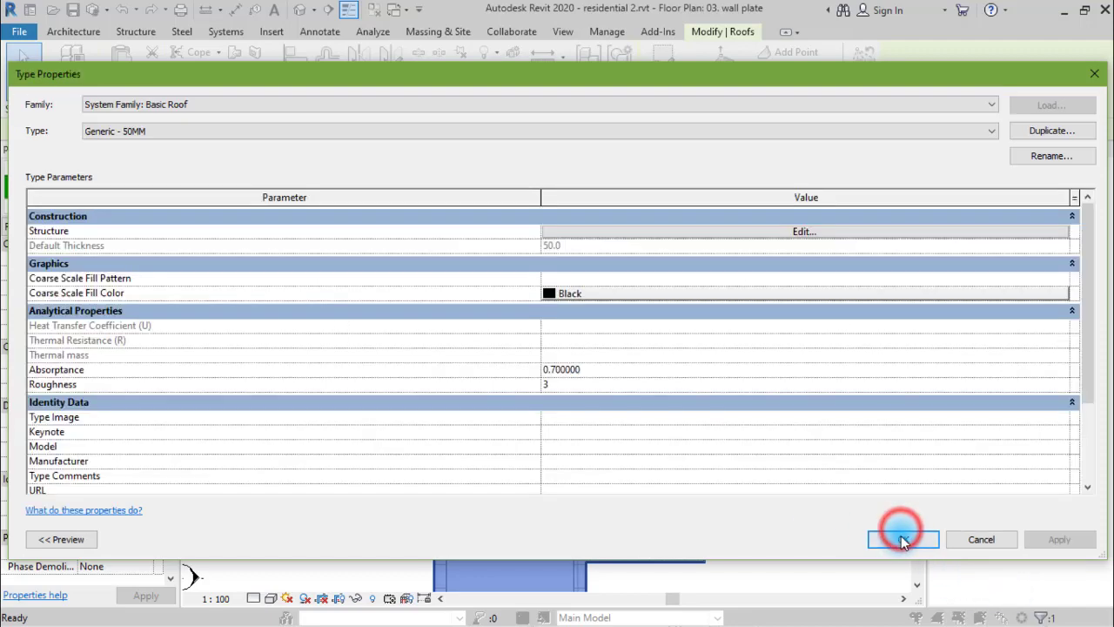
pyautogui.click(899, 529)
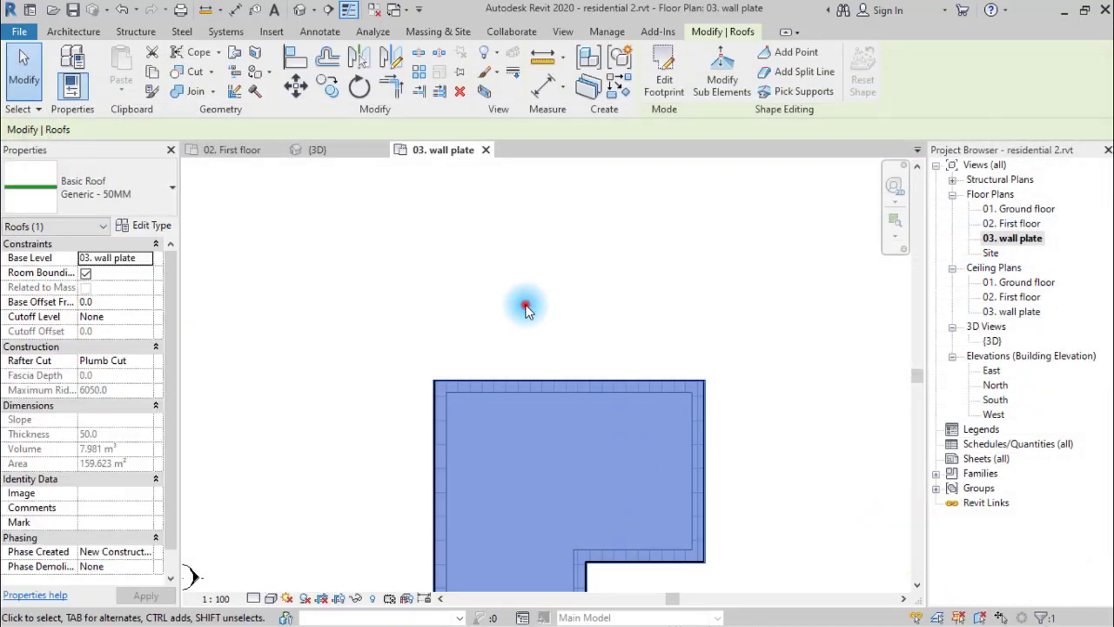
pyautogui.click(526, 310)
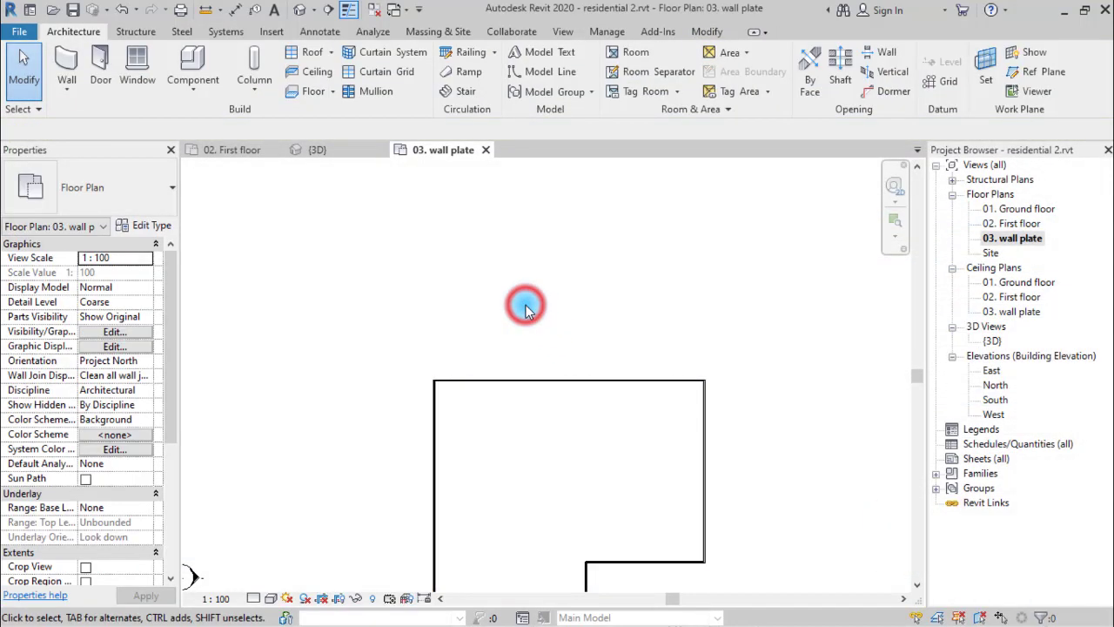
# Step: Open the 3D view and examine how the new roof sits against the fascia at the building corner
pyautogui.click(572, 383)
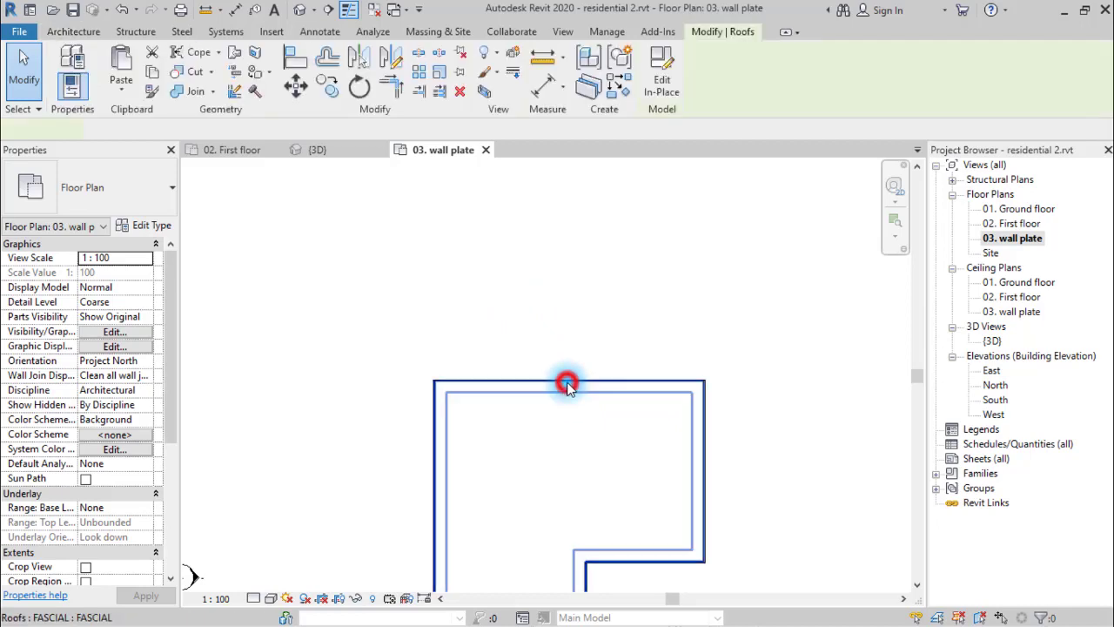
pyautogui.click(298, 11)
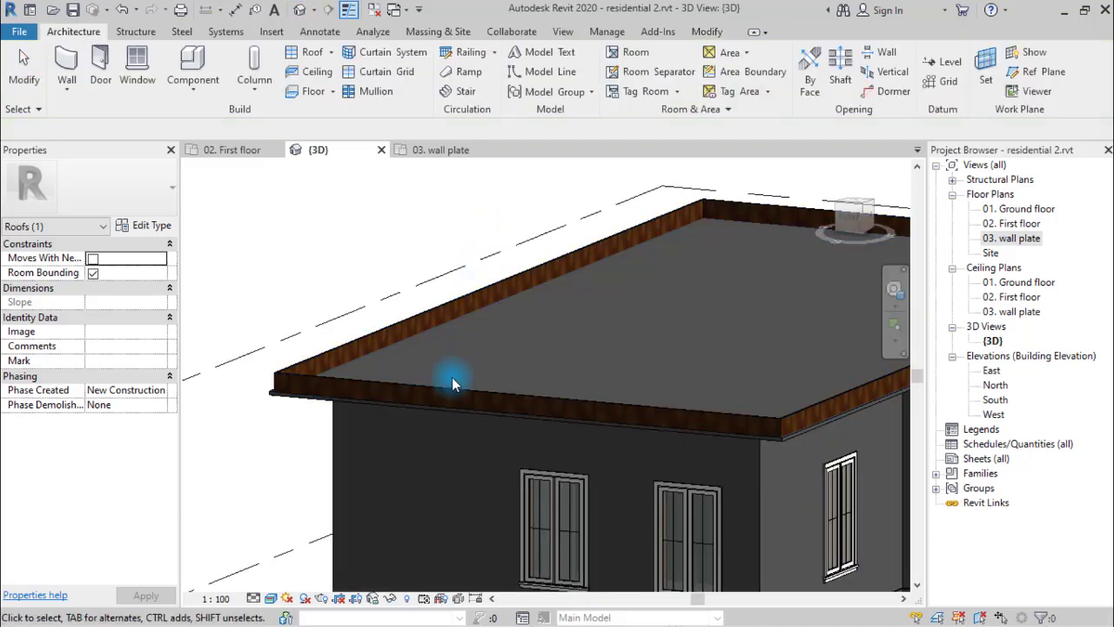
pyautogui.scroll(2, 452, 383)
pyautogui.scroll(2, 355, 406)
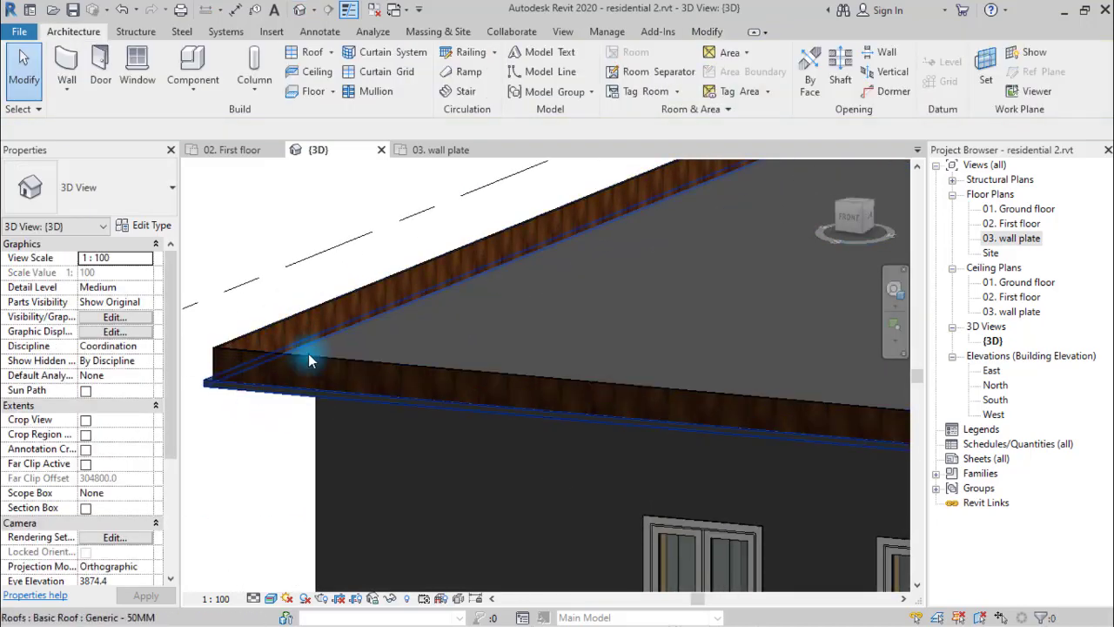
pyautogui.scroll(1, 326, 331)
pyautogui.scroll(2, 269, 430)
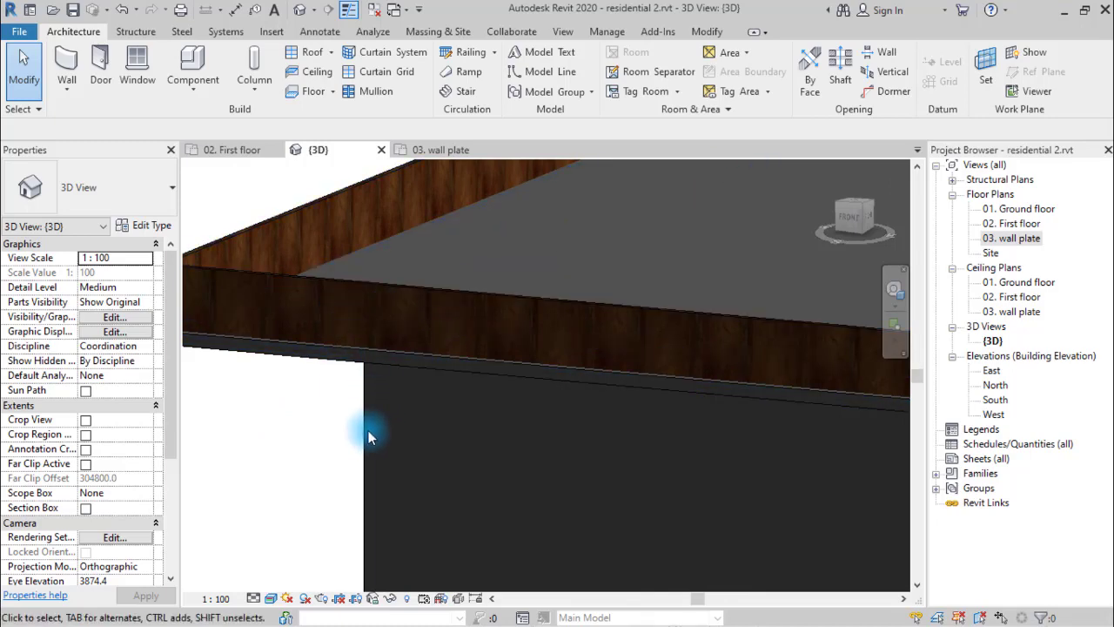
pyautogui.click(367, 247)
pyautogui.moveTo(368, 268); pyautogui.dragTo(269, 462, button='middle')
pyautogui.click(381, 410)
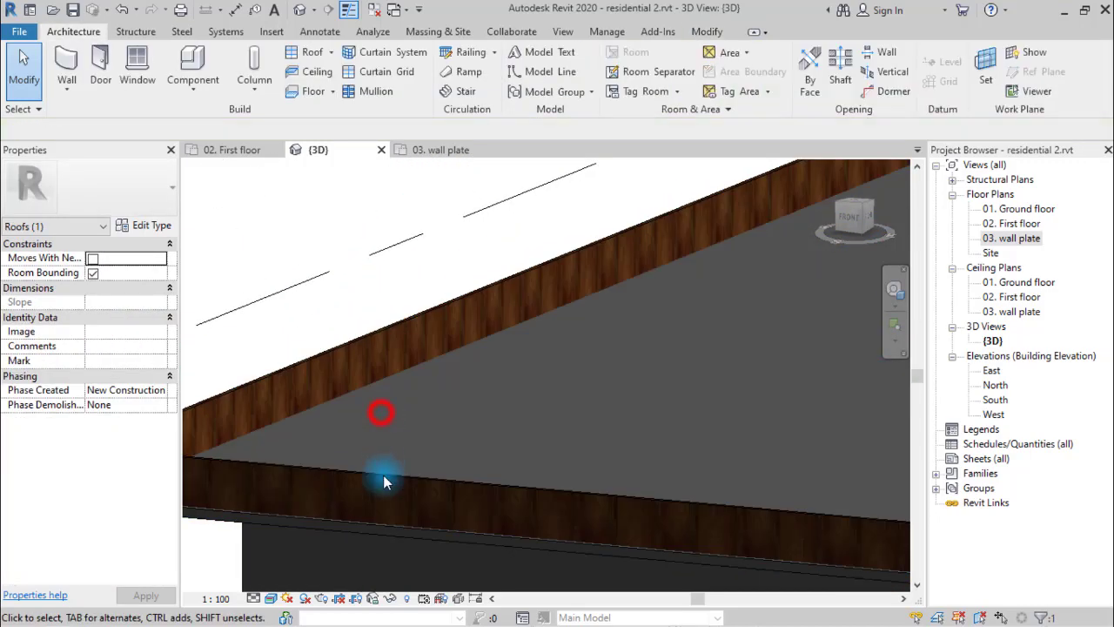
# Step: Select the Generic - 50MM roof and set its base offset from the wall plate level to 325
pyautogui.click(381, 531)
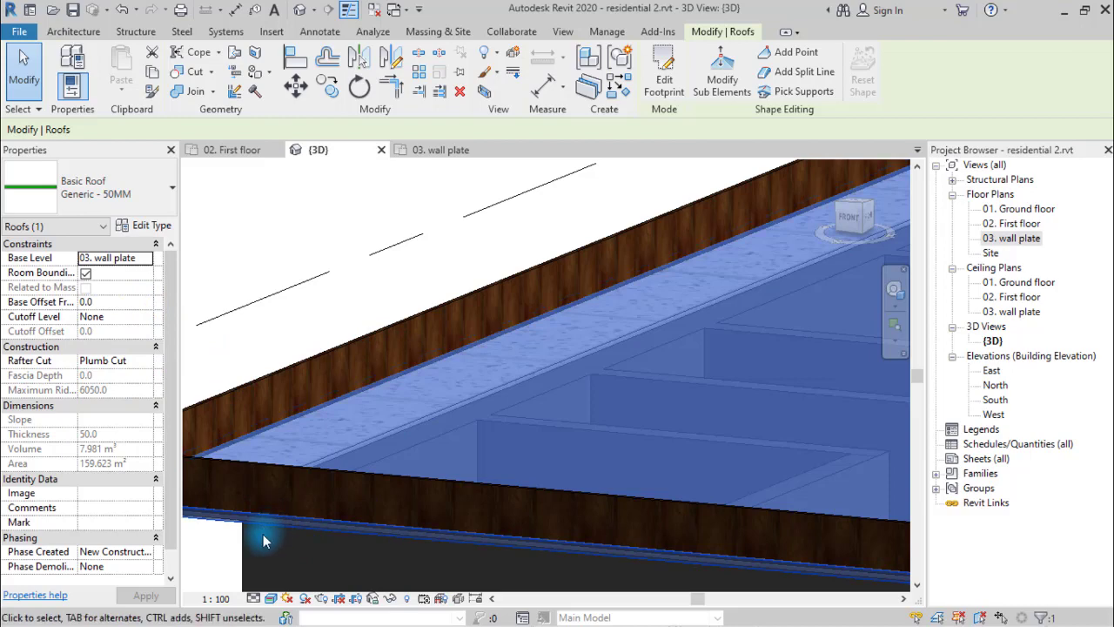
pyautogui.scroll(2, 292, 489)
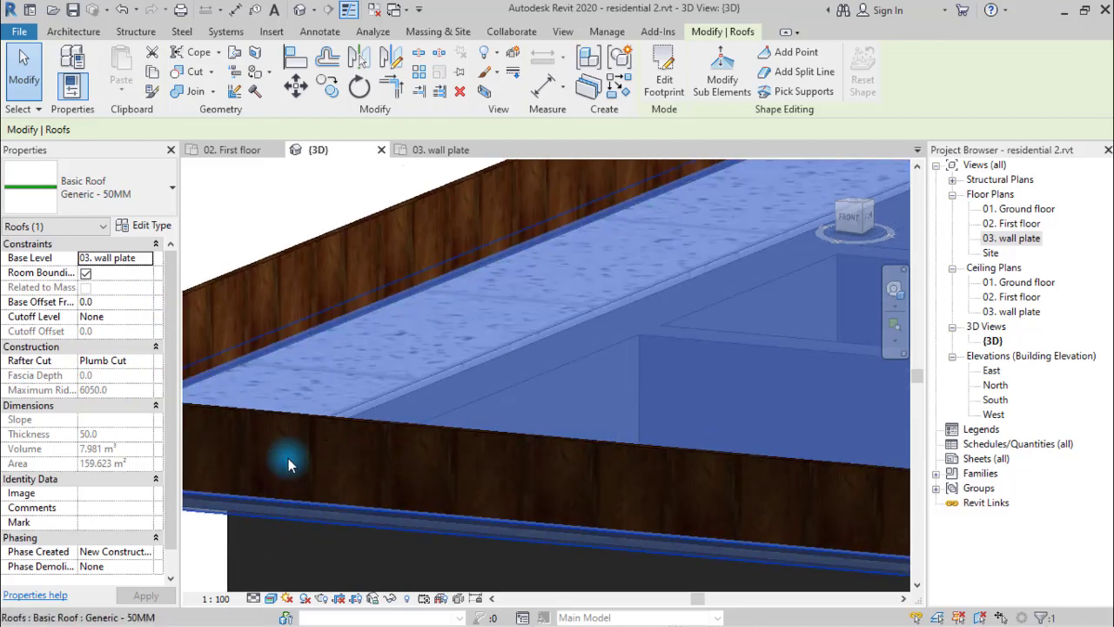
pyautogui.scroll(-2, 285, 449)
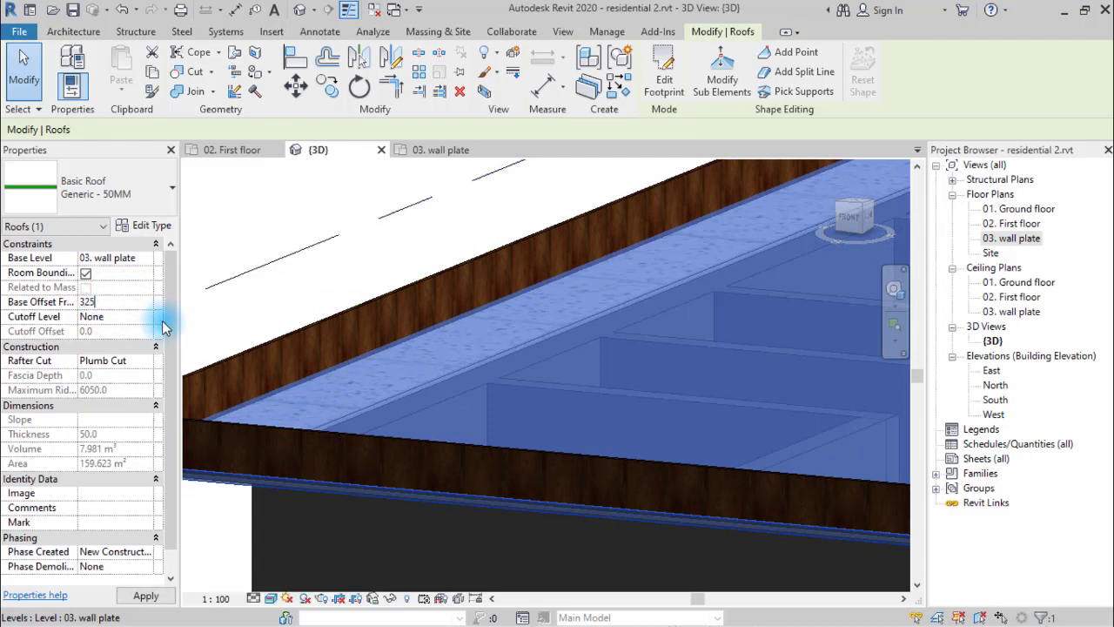
pyautogui.press('Return')
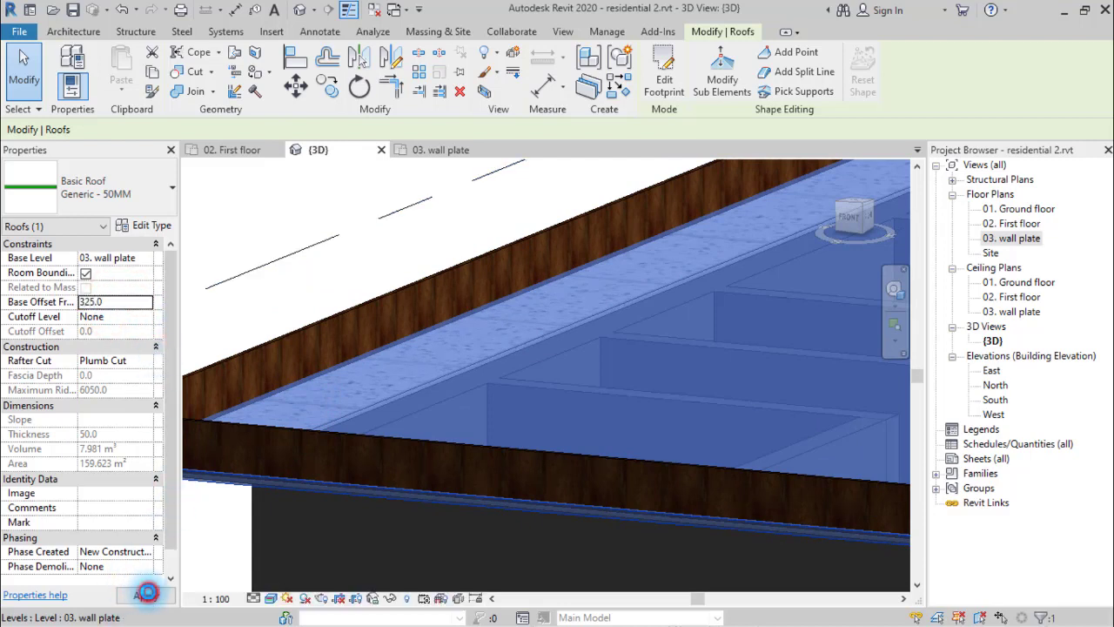
pyautogui.click(147, 593)
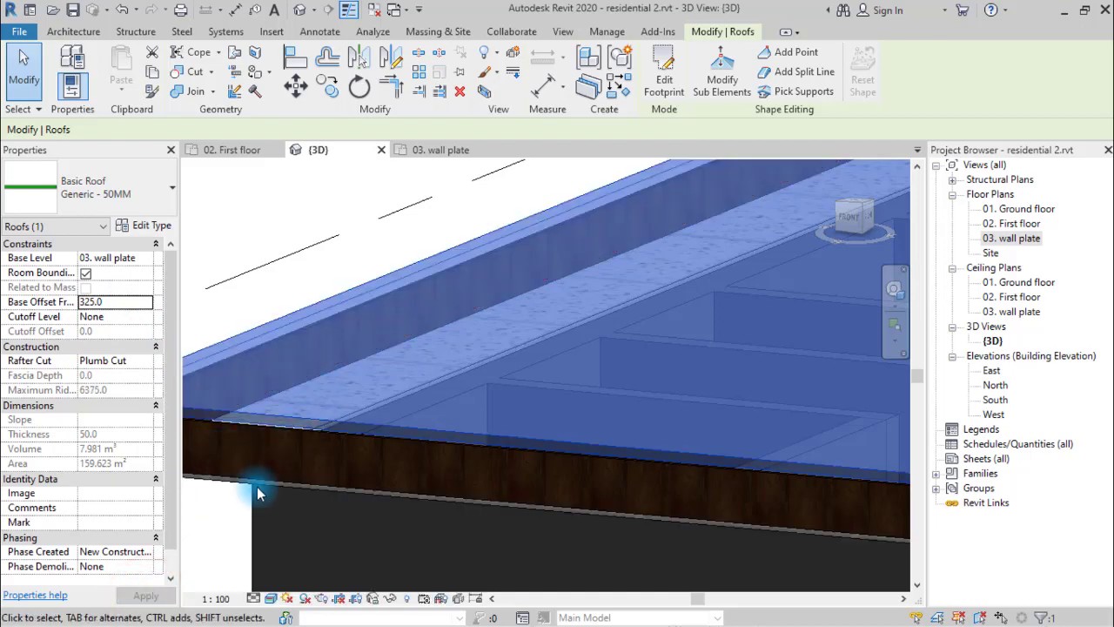
# Step: Check the gap between roof and fascia from the front, set the roof's base offset to 300, and deselect it
pyautogui.moveTo(465, 447); pyautogui.dragTo(861, 300, button='middle')
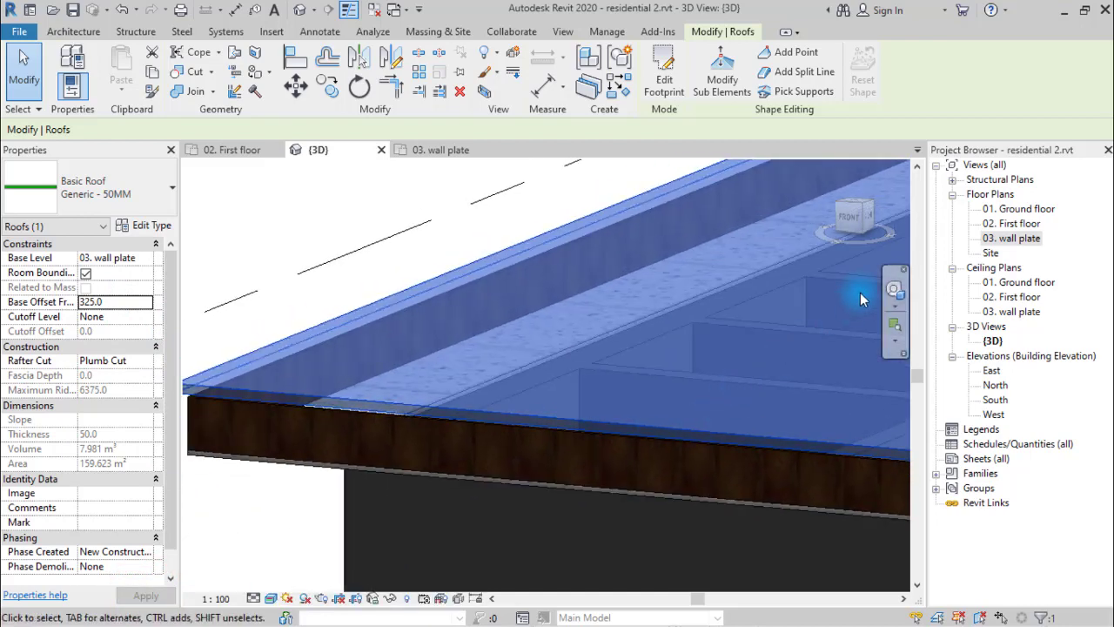
pyautogui.click(851, 225)
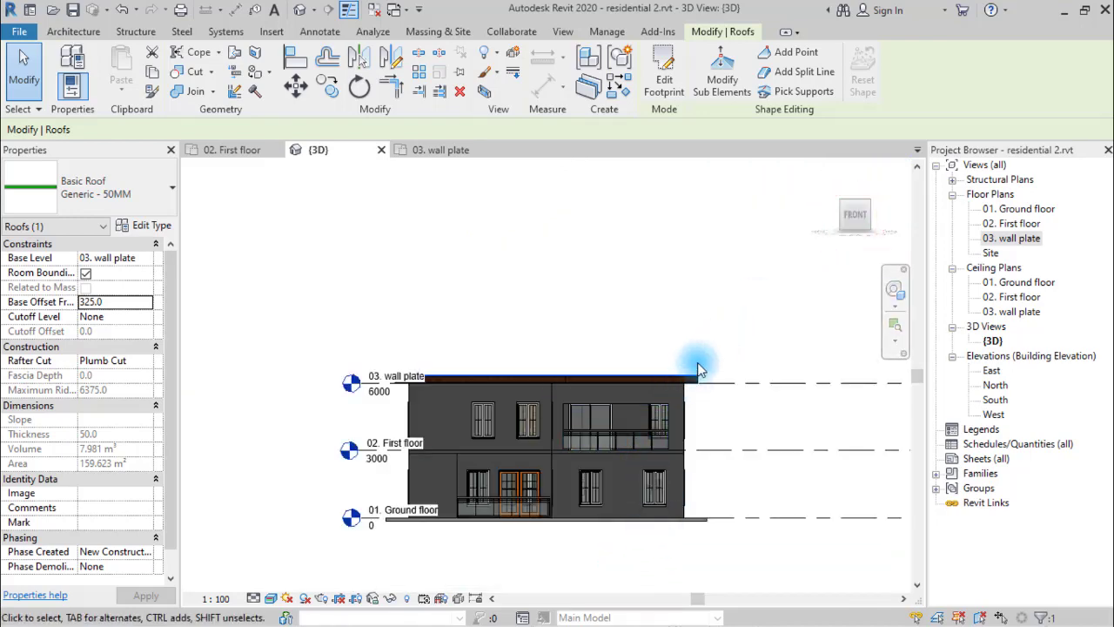
pyautogui.scroll(6, 701, 370)
pyautogui.scroll(5, 704, 439)
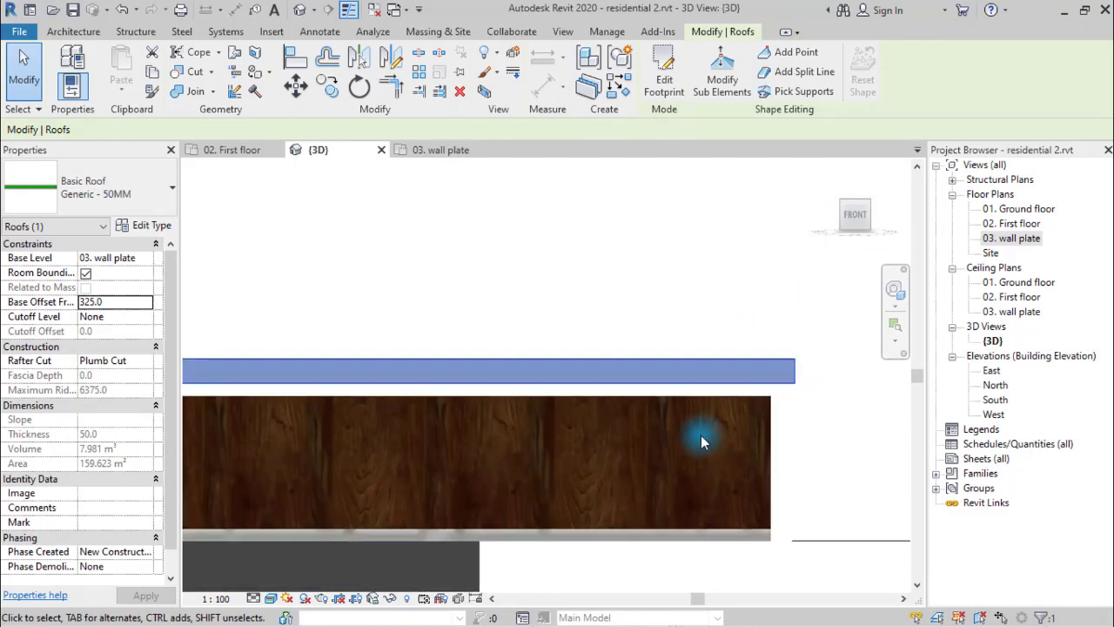
pyautogui.scroll(-3, 460, 427)
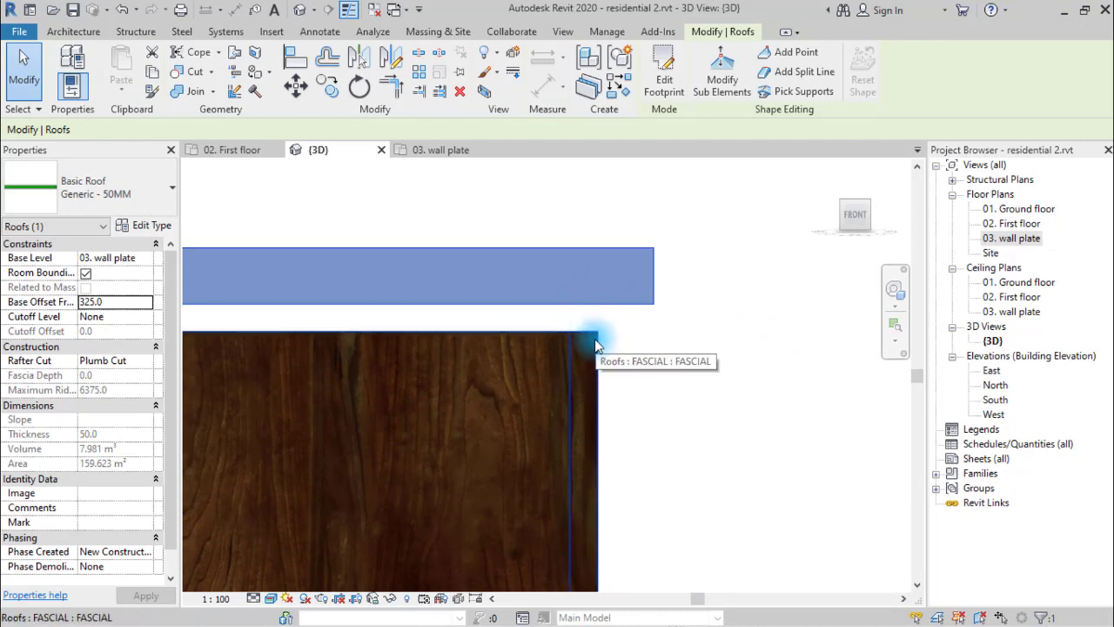
pyautogui.click(128, 301)
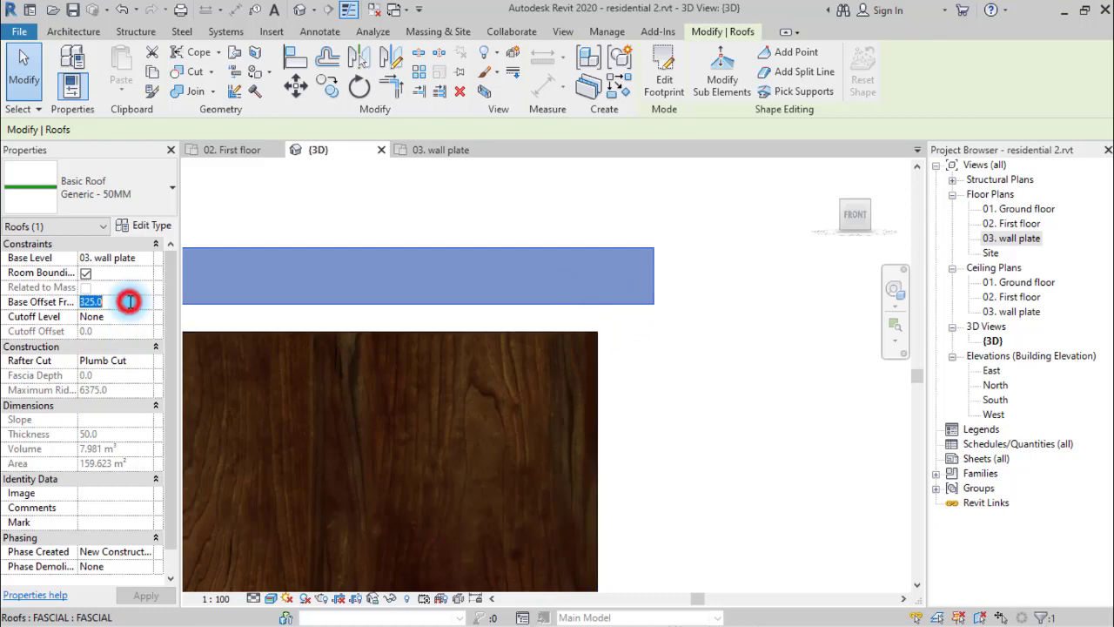
pyautogui.write('300')
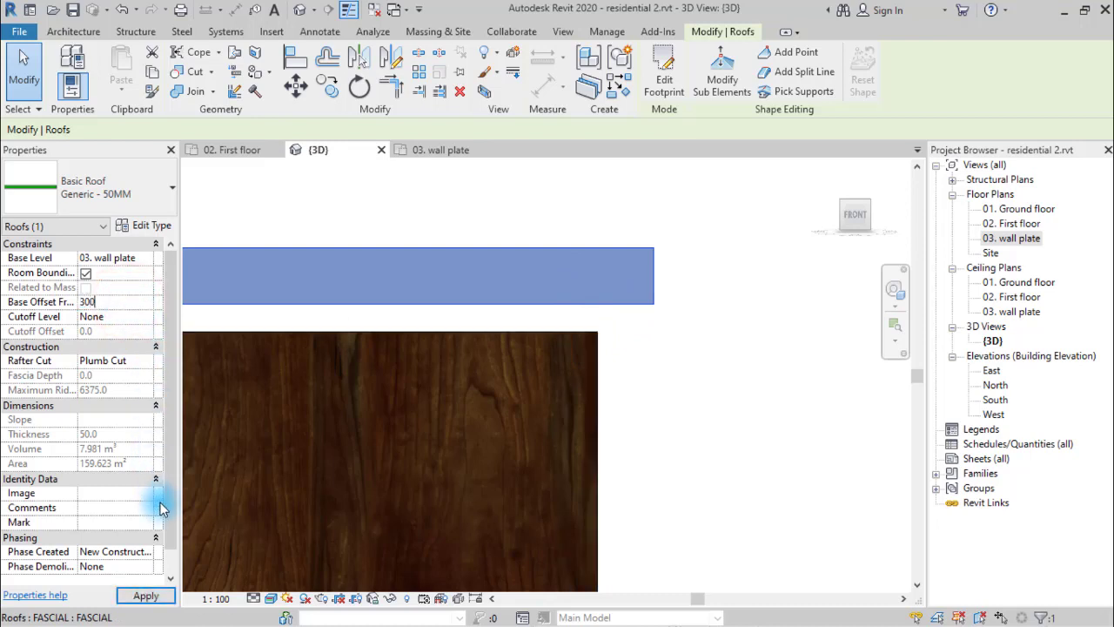
pyautogui.click(157, 595)
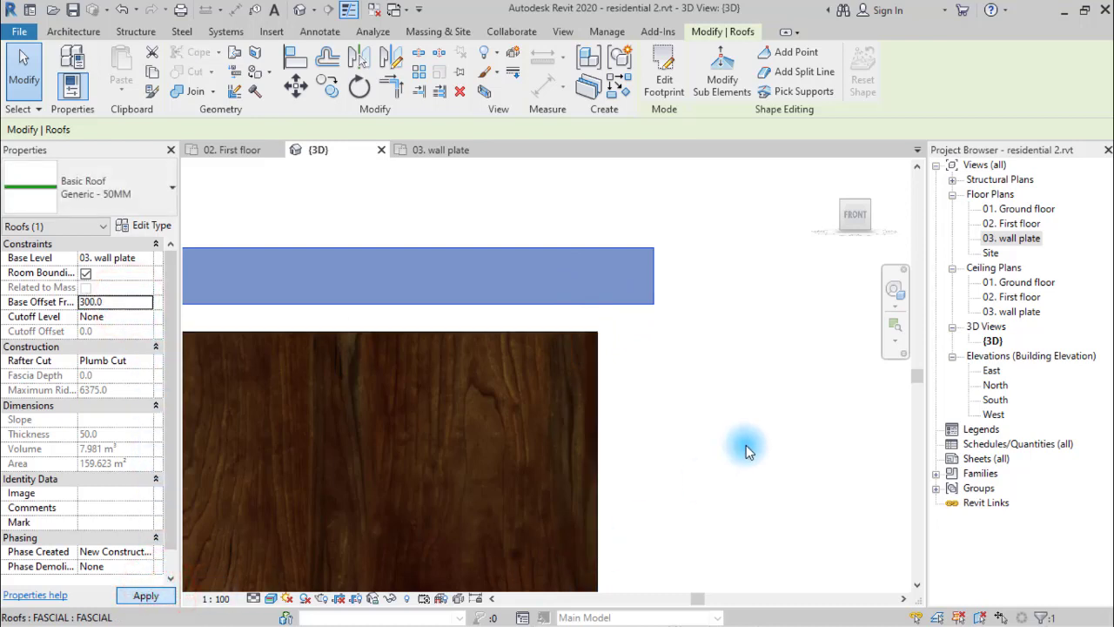
pyautogui.click(613, 363)
# Step: Select the Generic - 50MM roof in an angled 3D view and open its footprint for editing
pyautogui.keyDown('shift'); pyautogui.moveTo(575, 299); pyautogui.dragTo(460, 455, button='middle'); pyautogui.keyUp('shift')
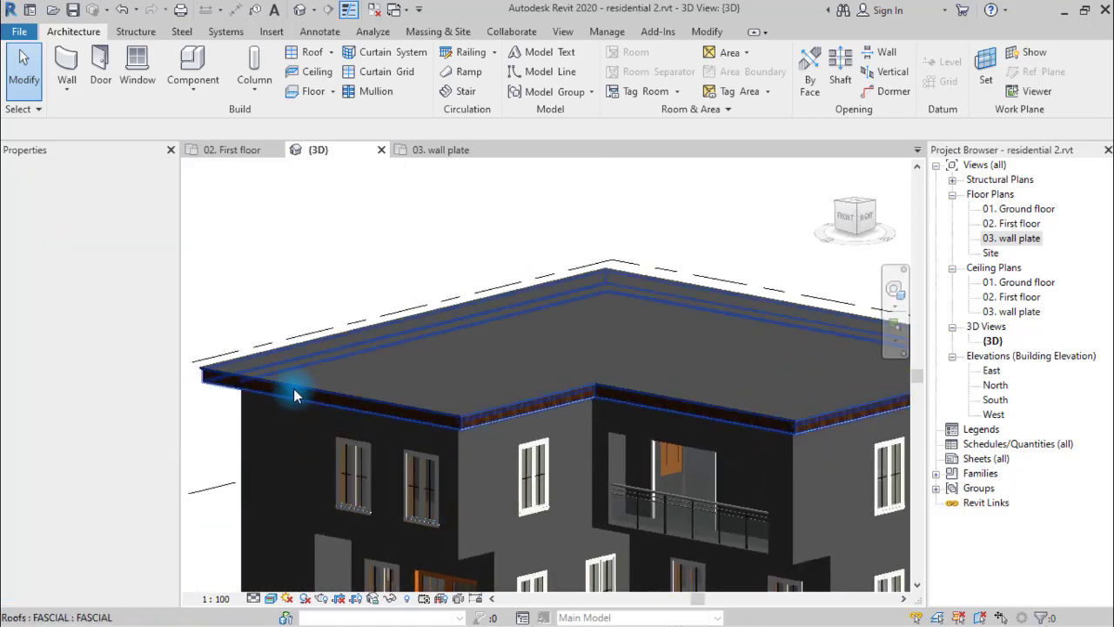
pyautogui.keyDown('shift'); pyautogui.moveTo(293, 396); pyautogui.dragTo(592, 417, button='middle'); pyautogui.keyUp('shift')
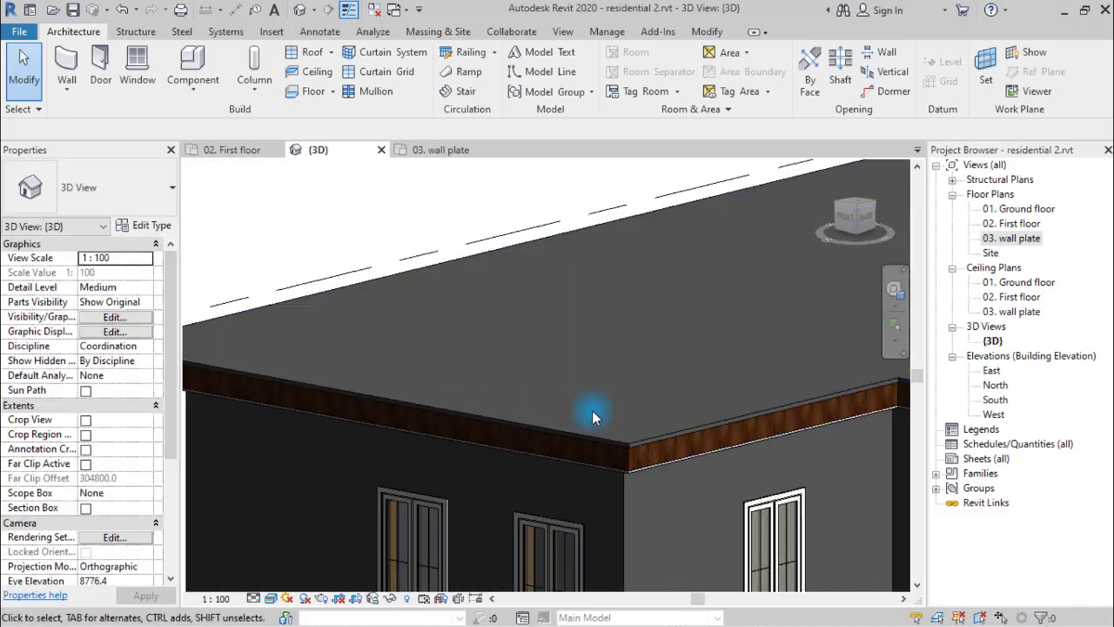
pyautogui.scroll(-2, 592, 417)
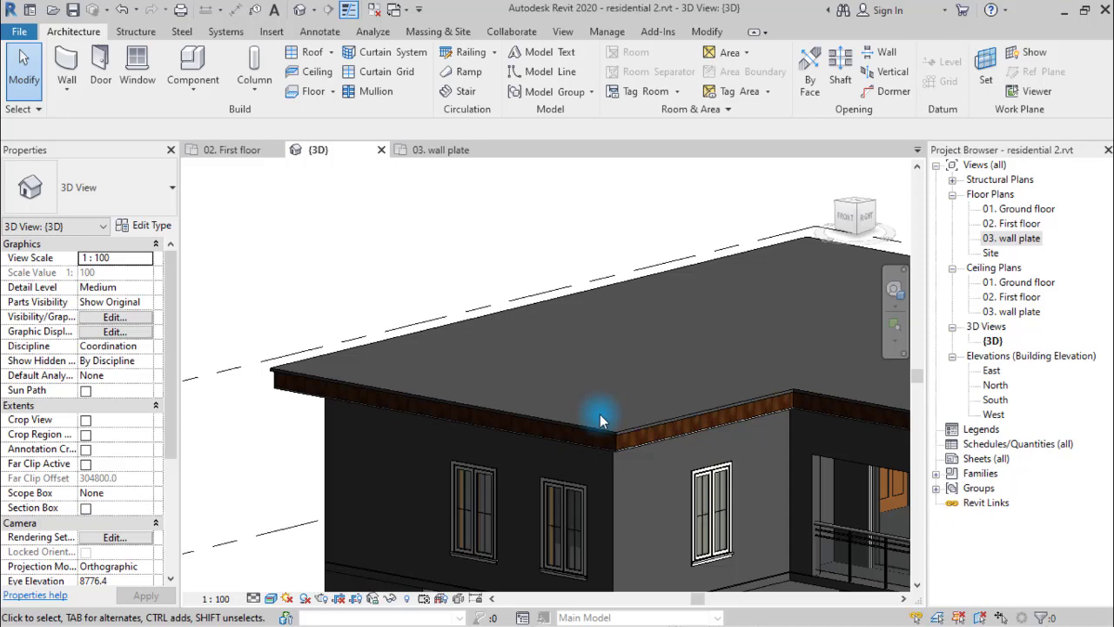
pyautogui.click(603, 429)
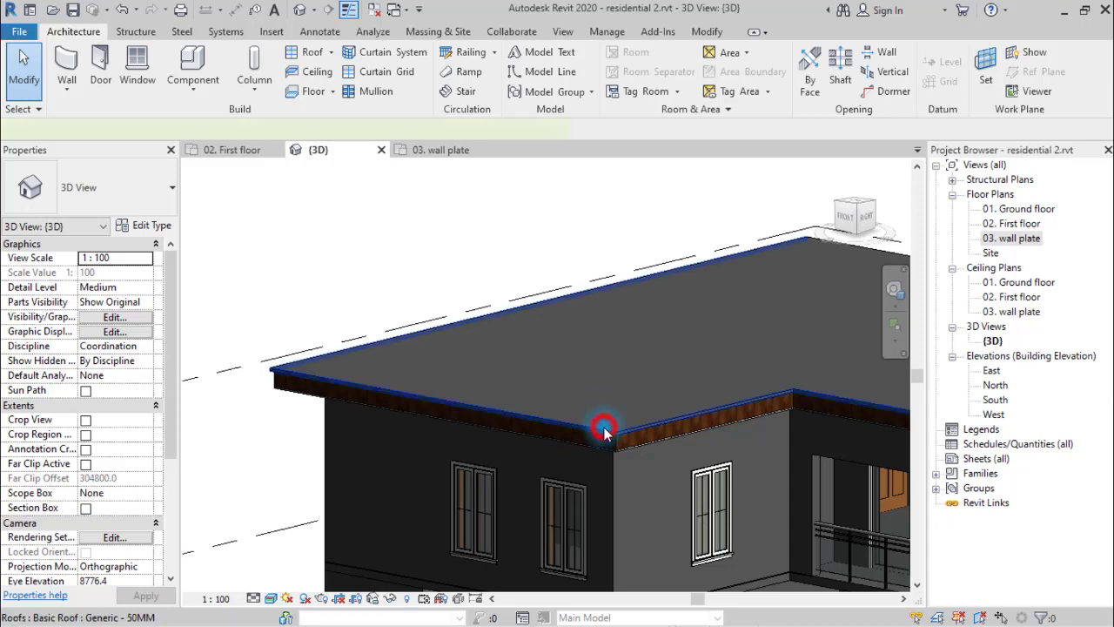
pyautogui.click(665, 74)
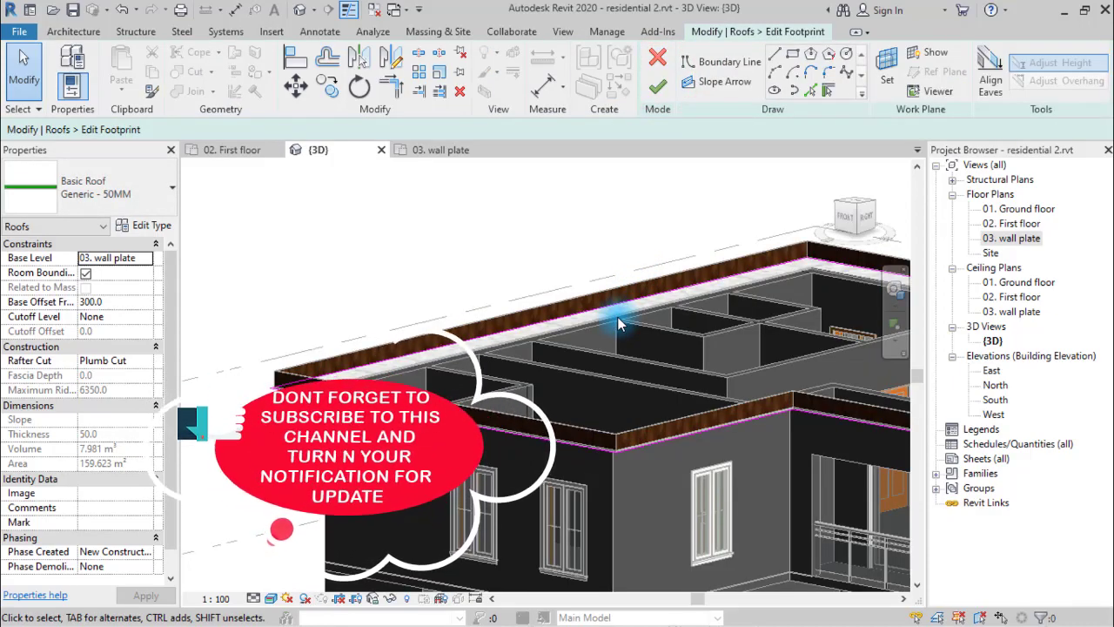
# Step: Make the footprint boundary line along the front wall beside the balcony recess slope-defining
pyautogui.moveTo(620, 324); pyautogui.dragTo(337, 346, button='middle')
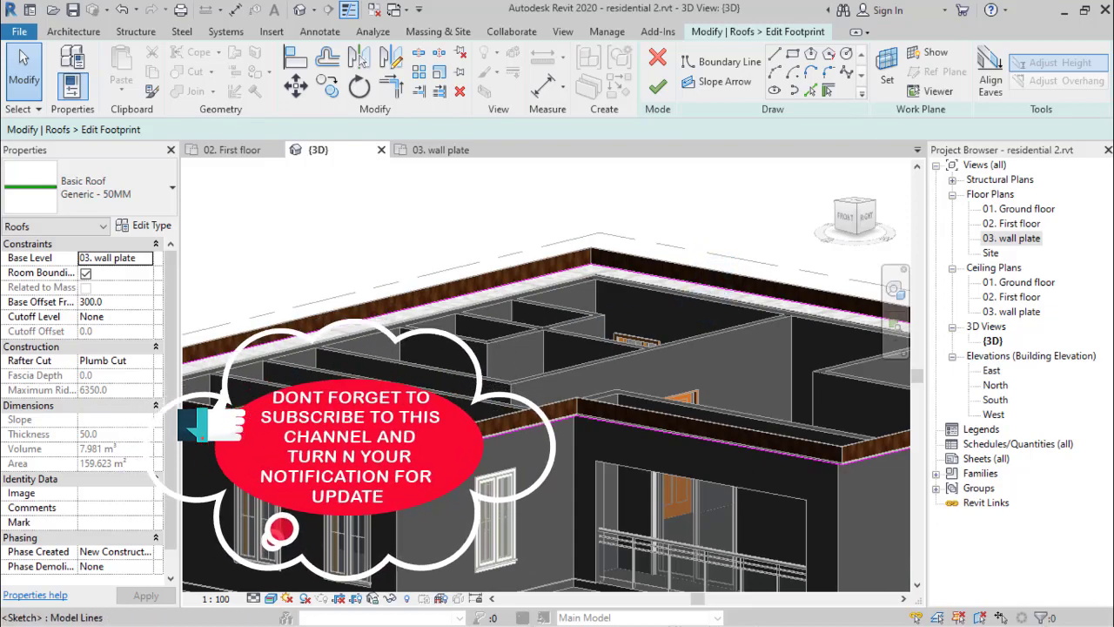
pyautogui.click(382, 450)
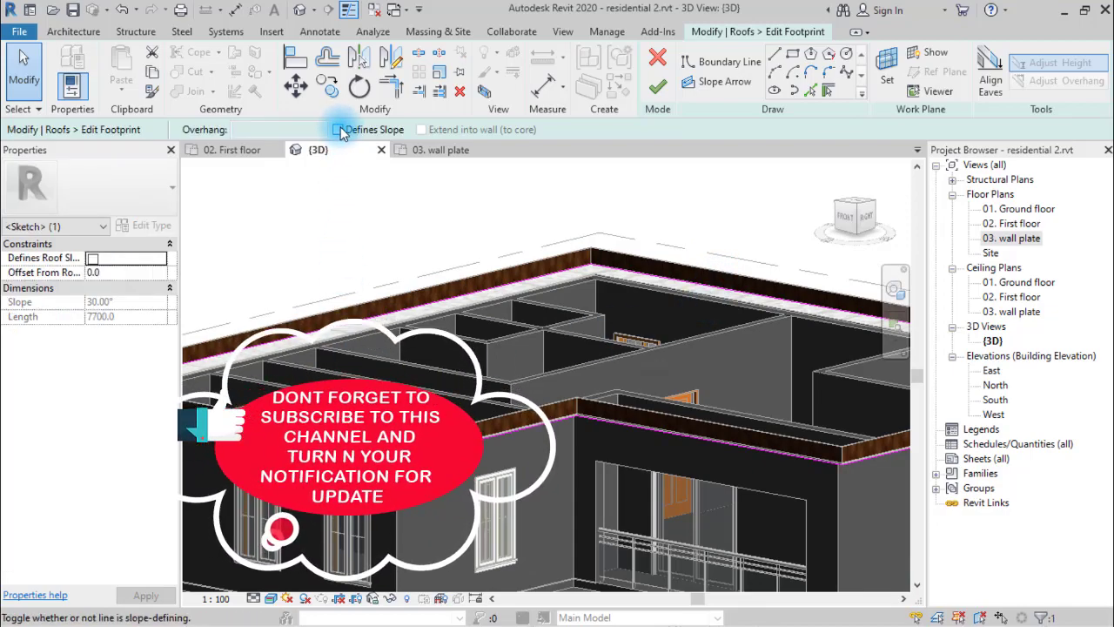
pyautogui.click(338, 128)
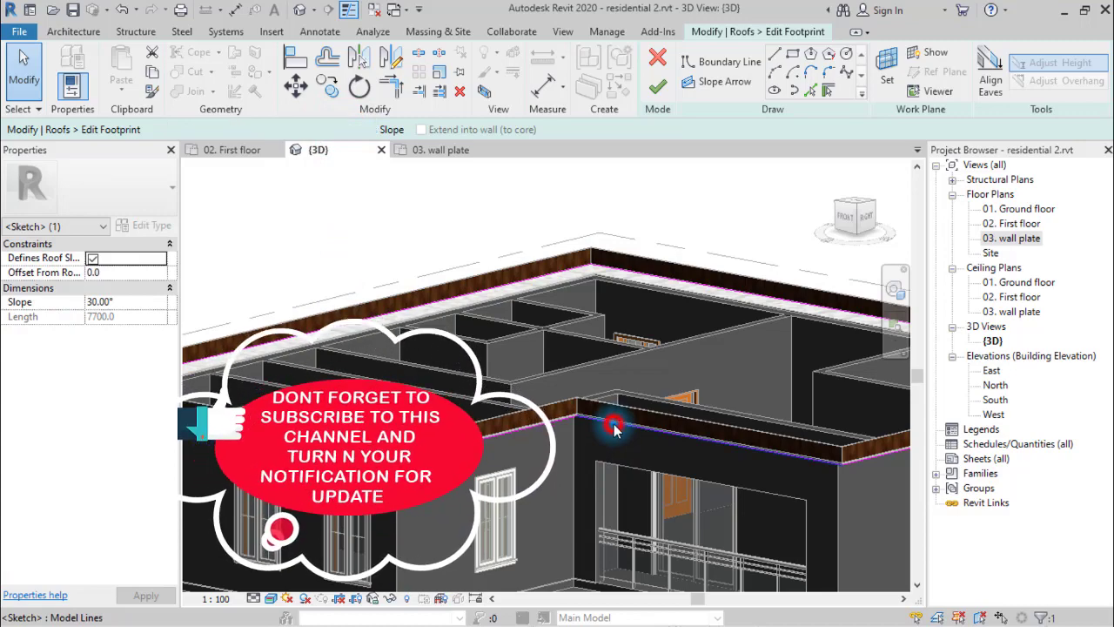
# Step: Switch the 3D view's visual style to Hidden Line to expose the footprint boundary line above the balcony
pyautogui.click(661, 422)
pyautogui.click(609, 424)
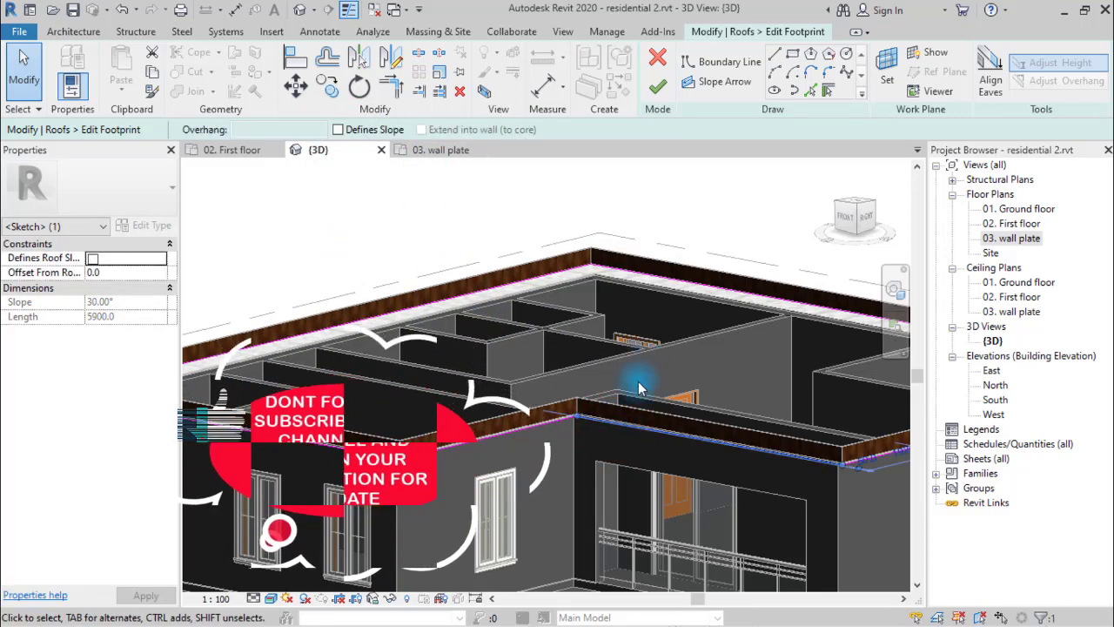
pyautogui.scroll(4, 610, 423)
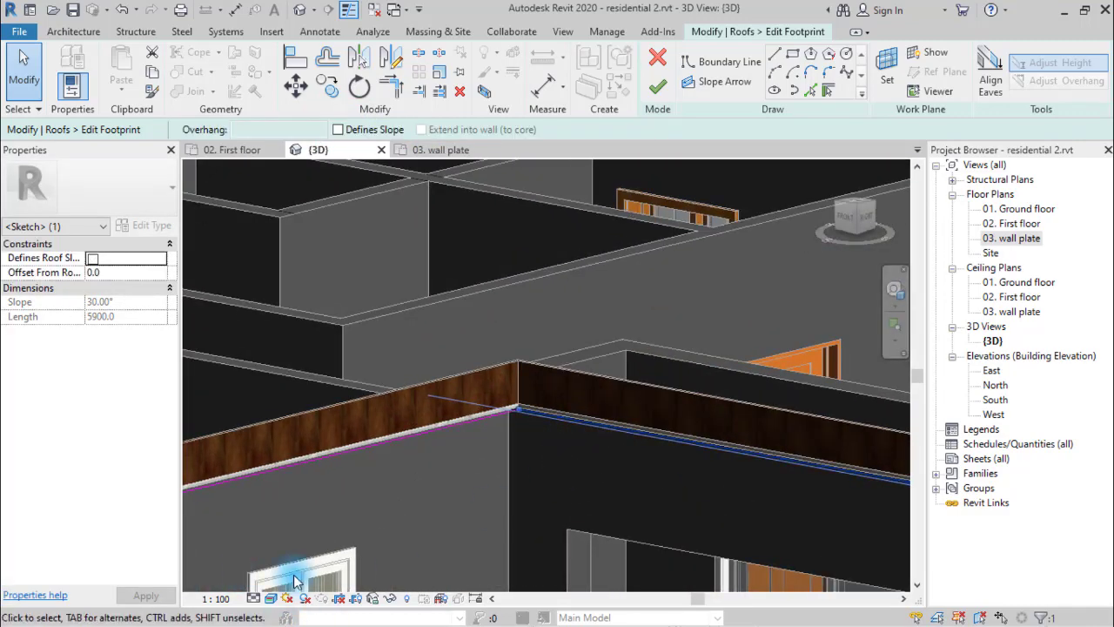
pyautogui.click(272, 598)
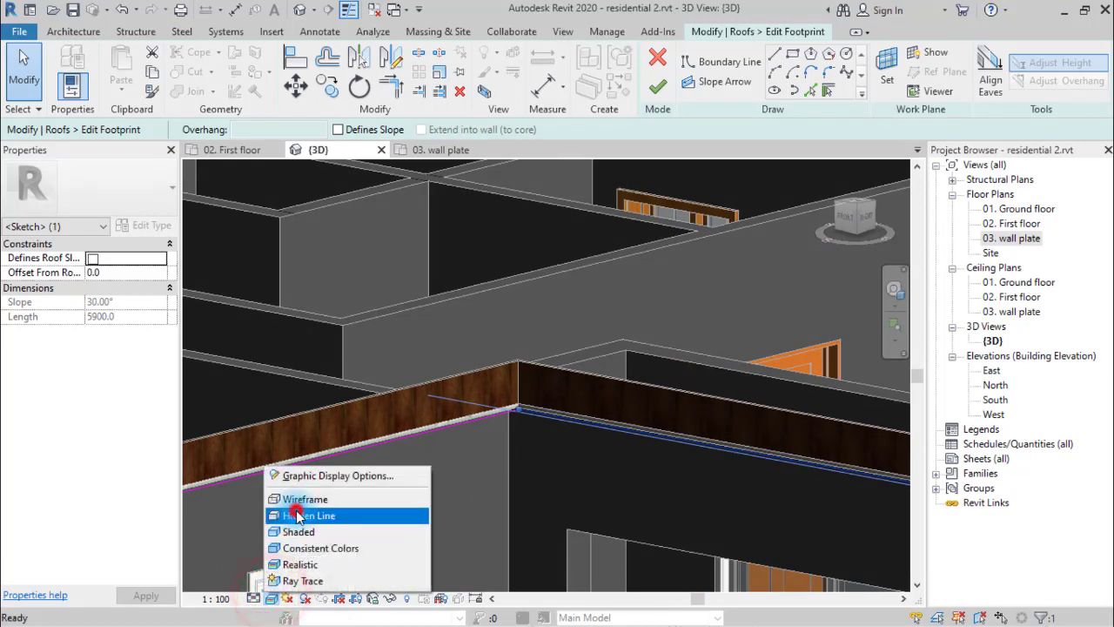
pyautogui.click(299, 515)
# Step: Make the roof footprint boundary line above the balcony recess slope-defining
pyautogui.click(515, 452)
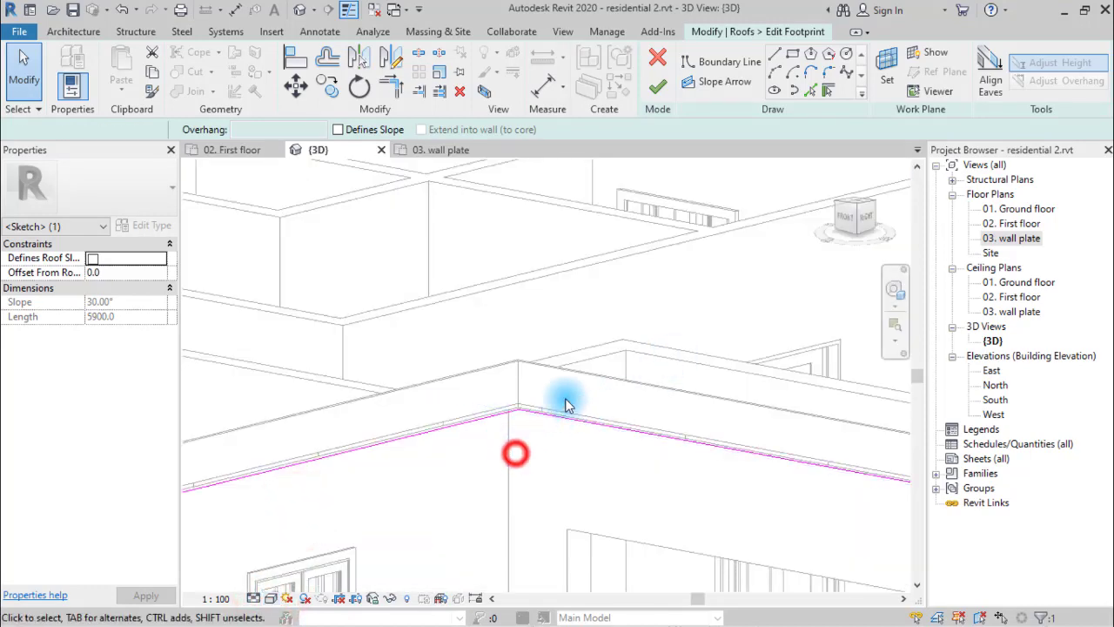
pyautogui.click(573, 423)
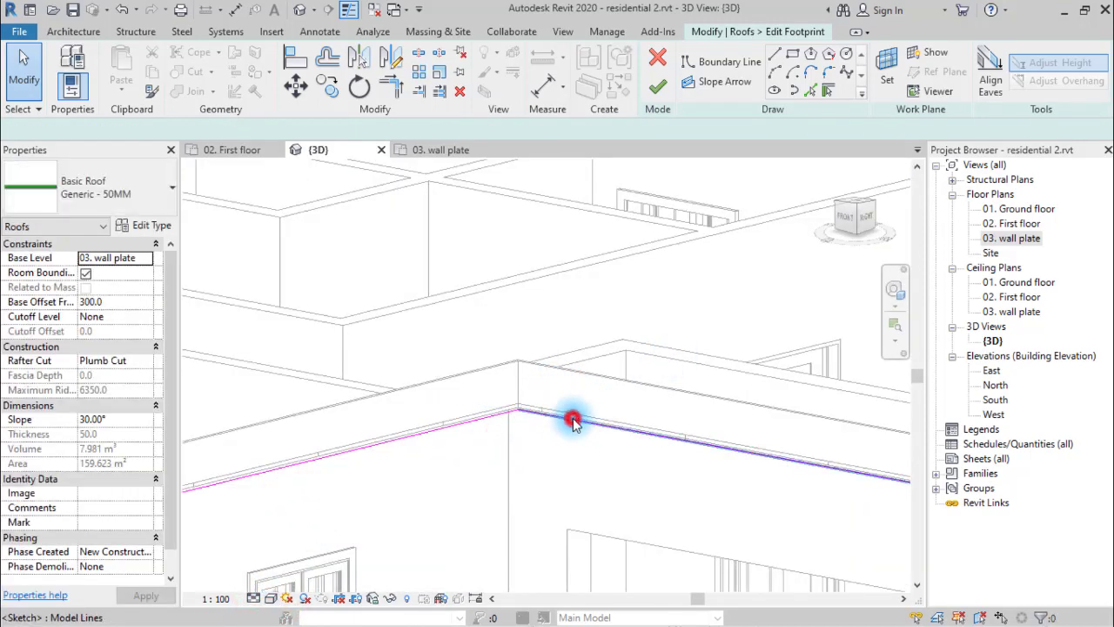
pyautogui.click(572, 419)
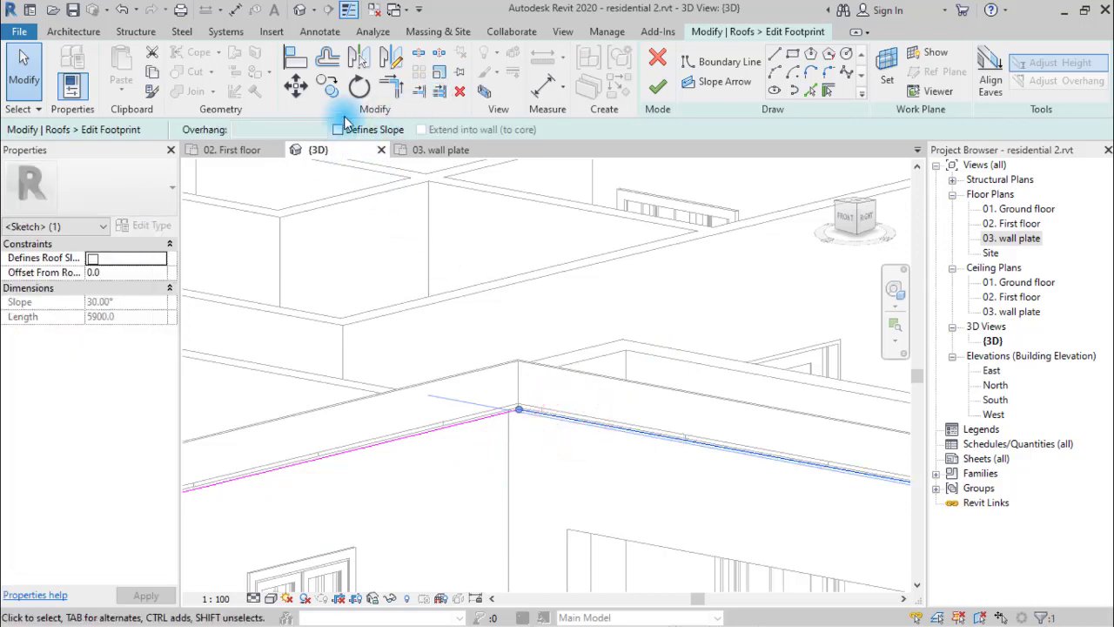
pyautogui.scroll(-2, 448, 249)
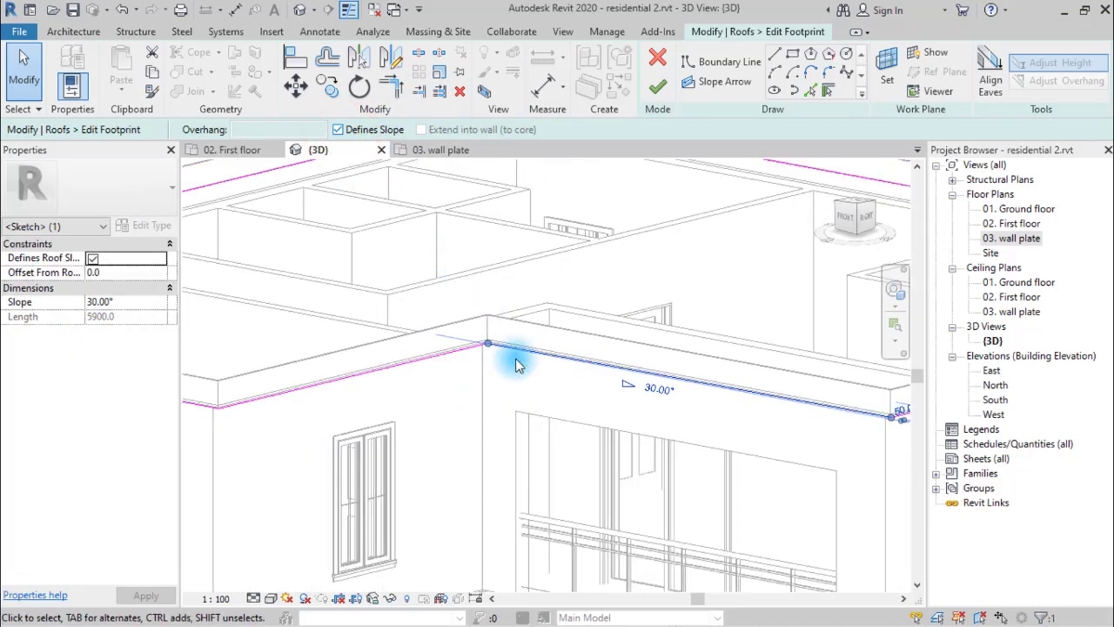
pyautogui.moveTo(517, 290); pyautogui.dragTo(818, 525, button='middle')
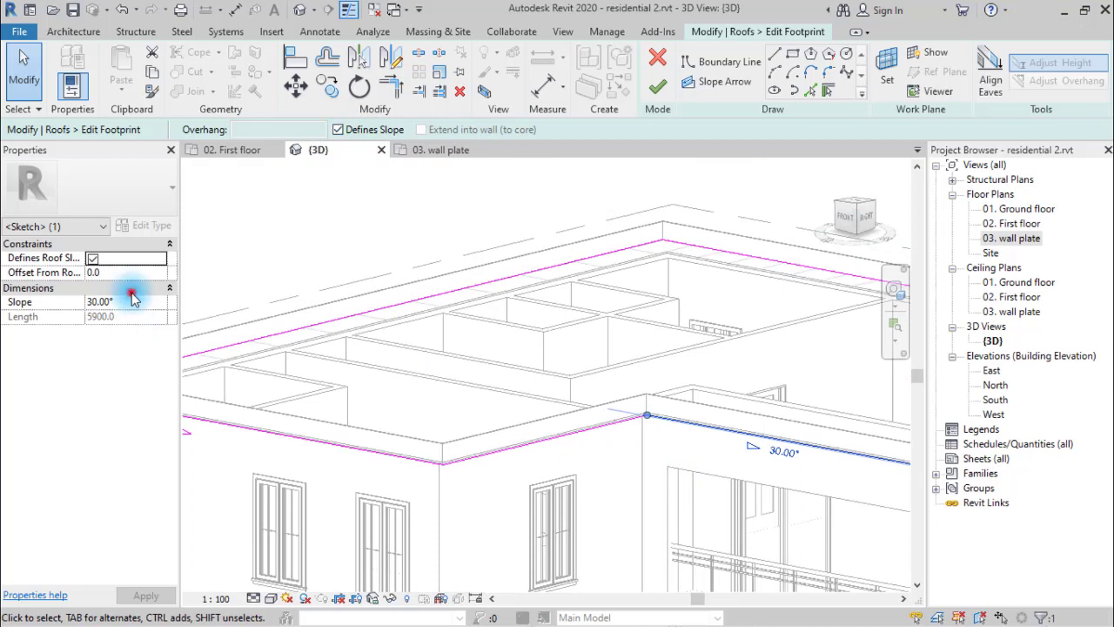
# Step: Set the slope of the boundary line above the balcony to 2°
pyautogui.click(130, 288)
pyautogui.click(144, 277)
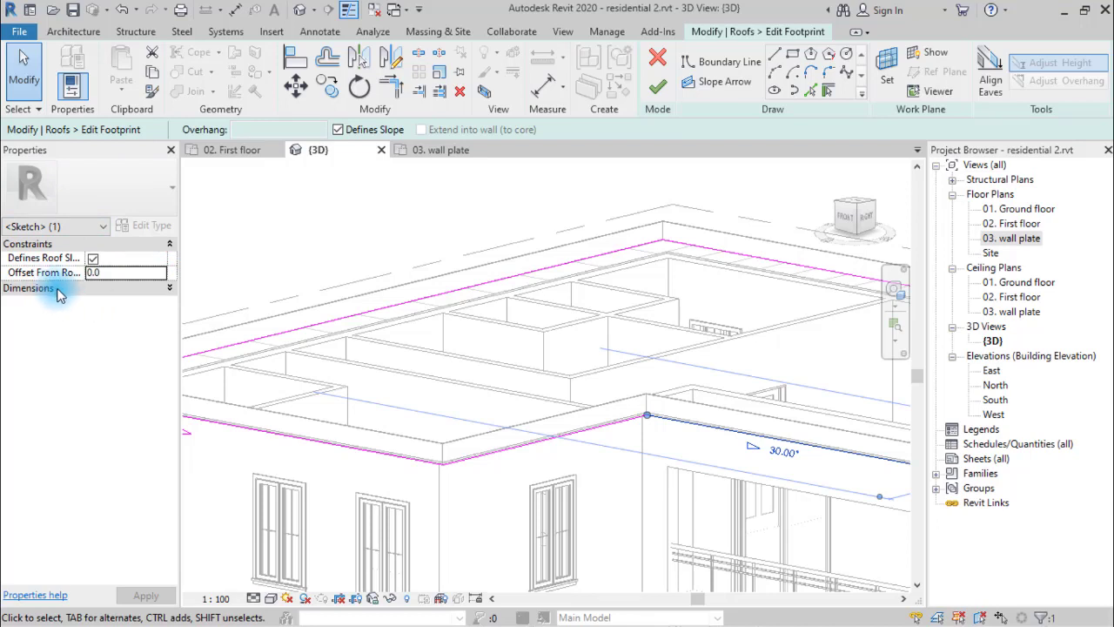
pyautogui.click(170, 290)
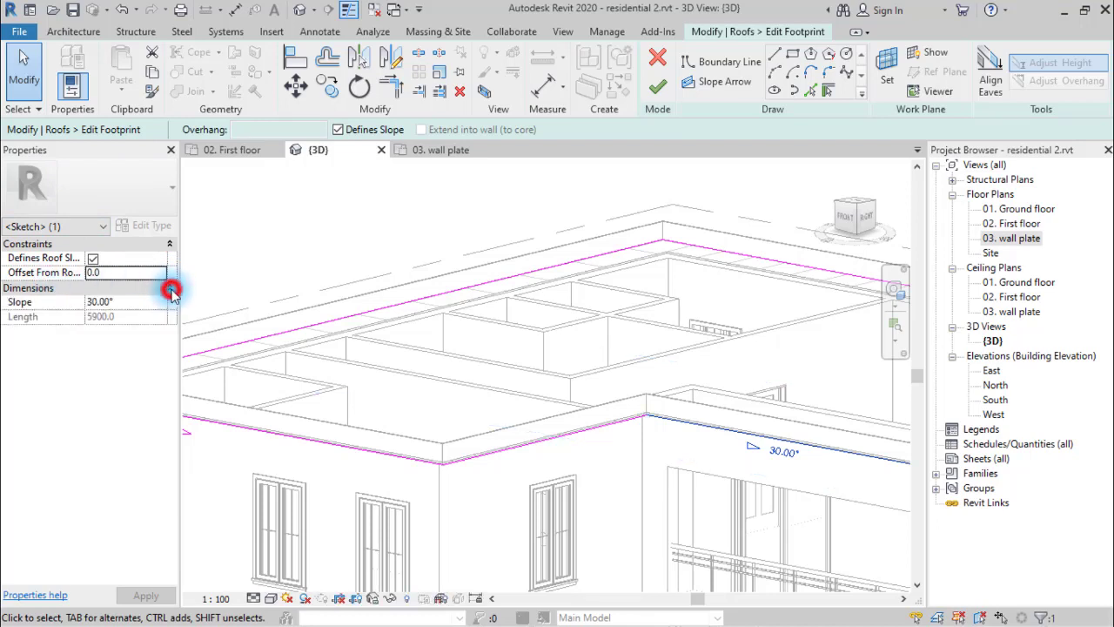
pyautogui.doubleClick(116, 302)
pyautogui.write('2')
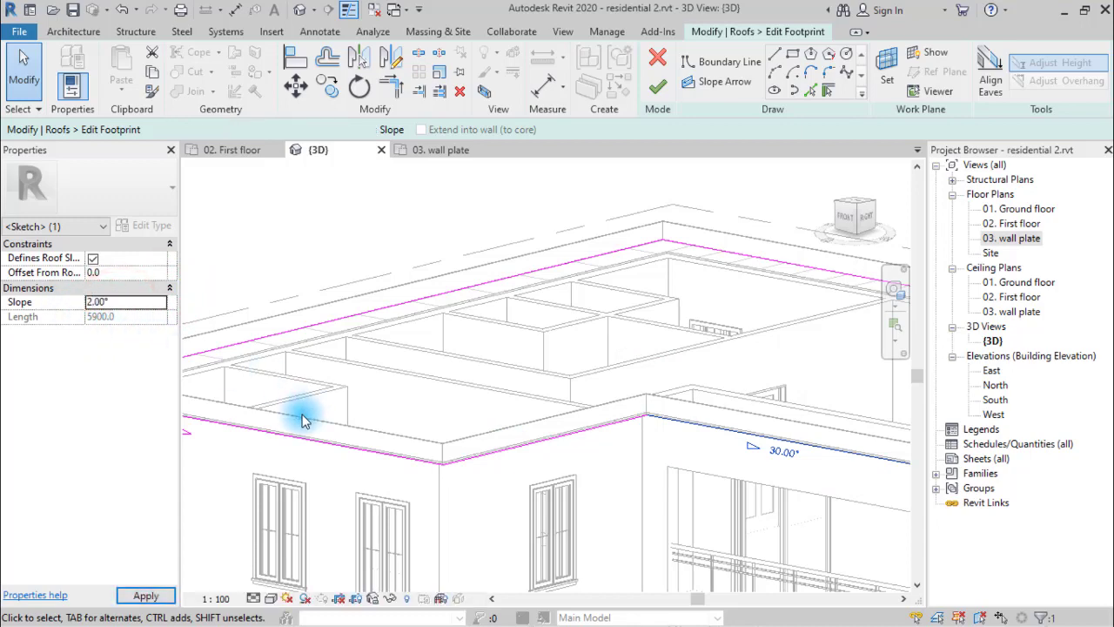
# Step: Set the slope of the other front boundary line, beside the balcony recess, to 2°
pyautogui.click(316, 451)
pyautogui.click(315, 449)
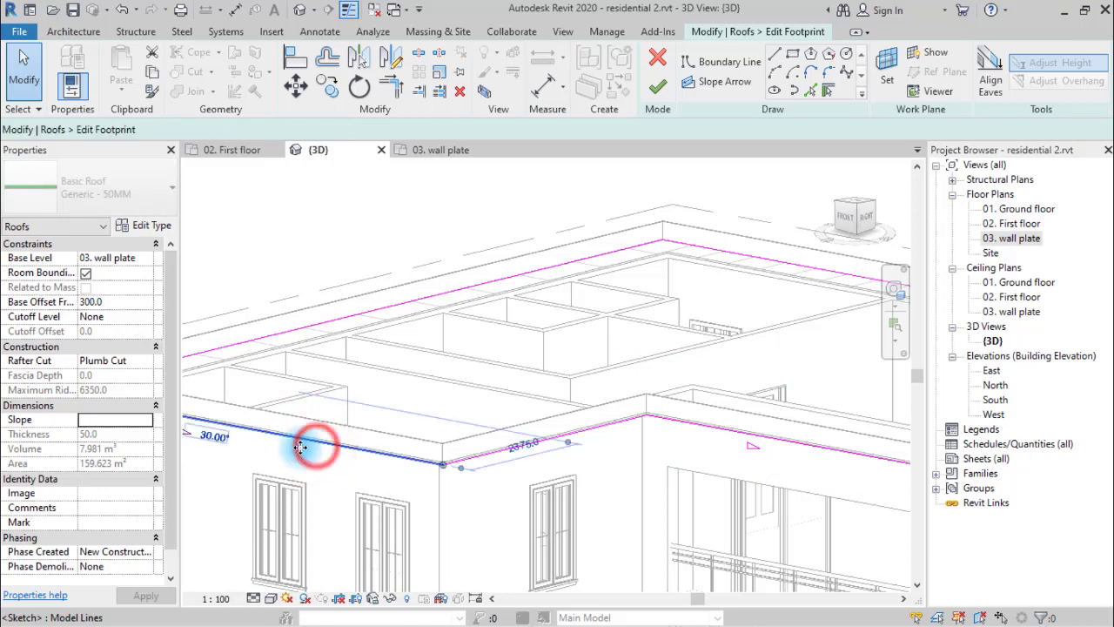
pyautogui.doubleClick(131, 305)
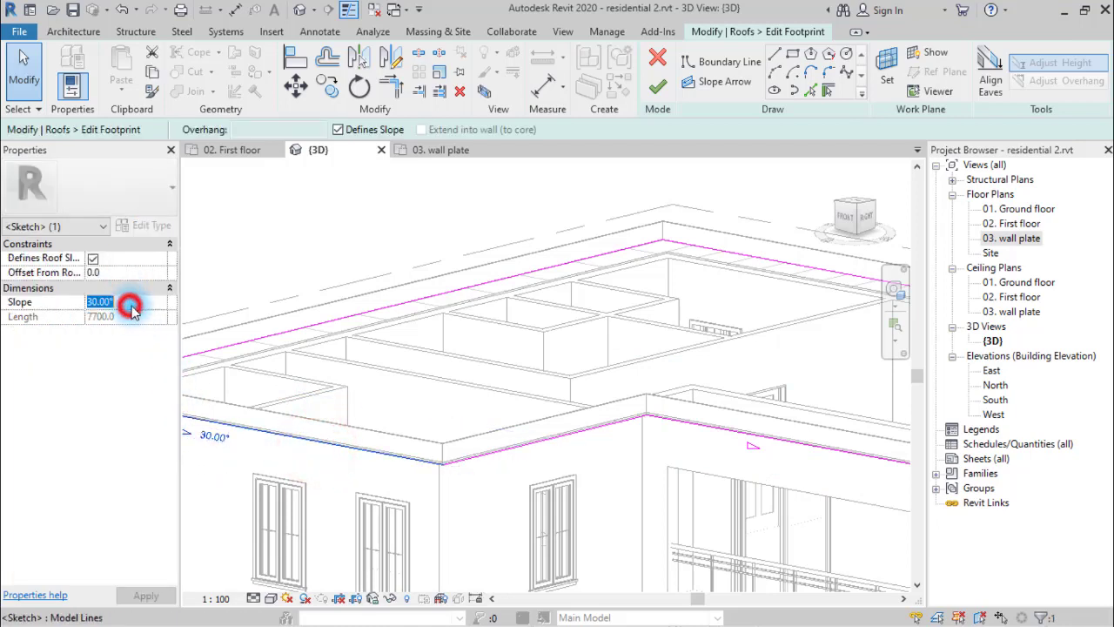
pyautogui.write('2')
pyautogui.click(146, 595)
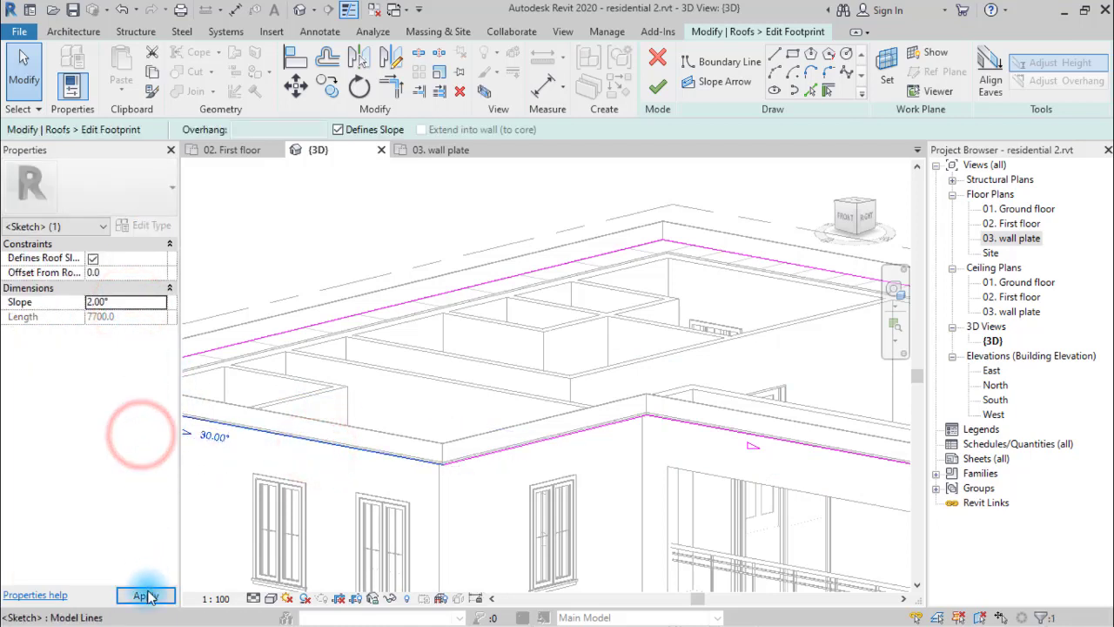
pyautogui.click(146, 596)
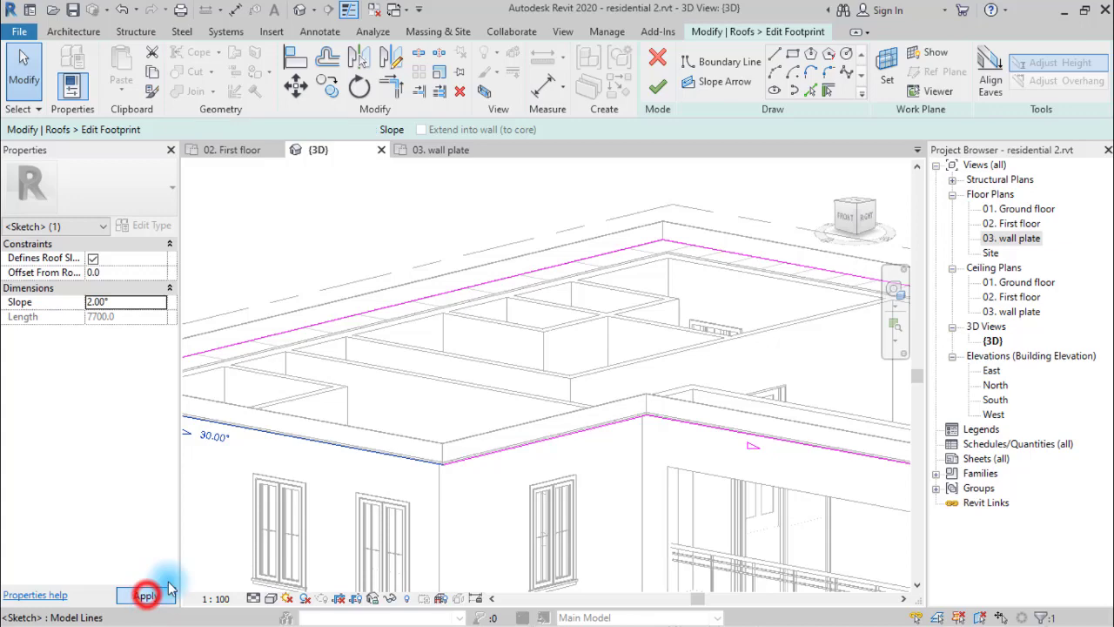
# Step: Finish the footprint edit, check the rebuilt roof from the front corner, and deselect it
pyautogui.click(655, 87)
pyautogui.scroll(-3, 474, 372)
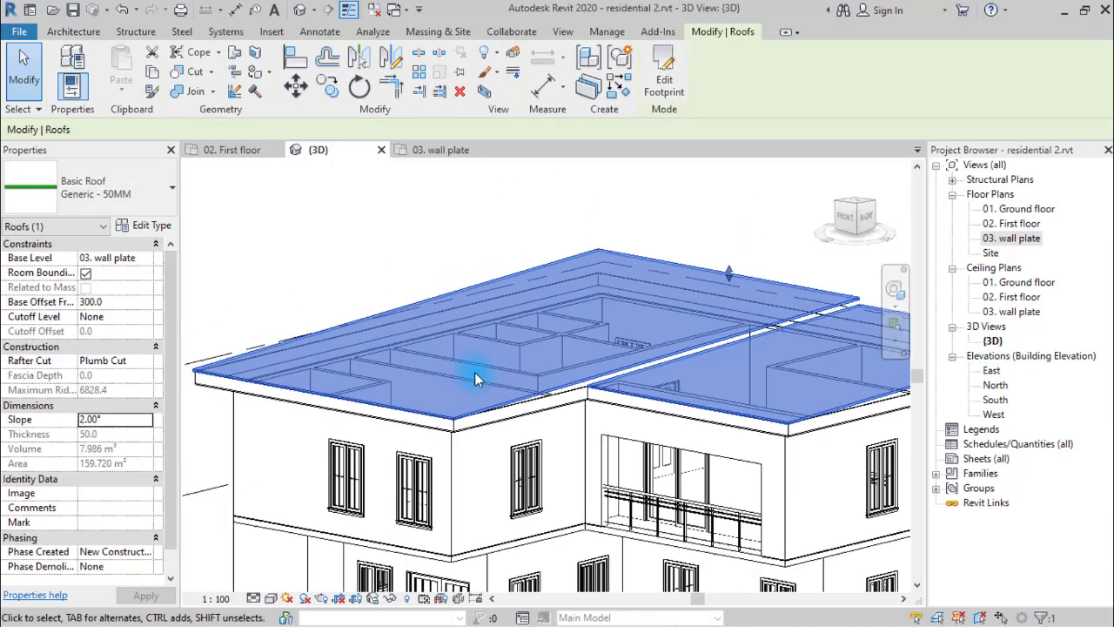
pyautogui.scroll(3, 298, 405)
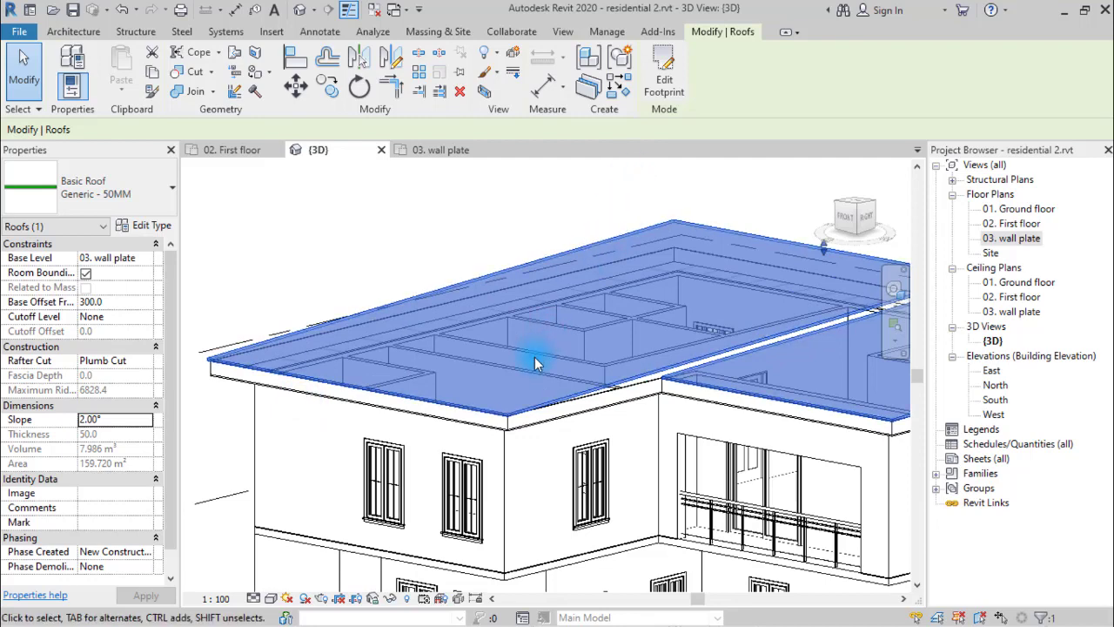
pyautogui.click(399, 243)
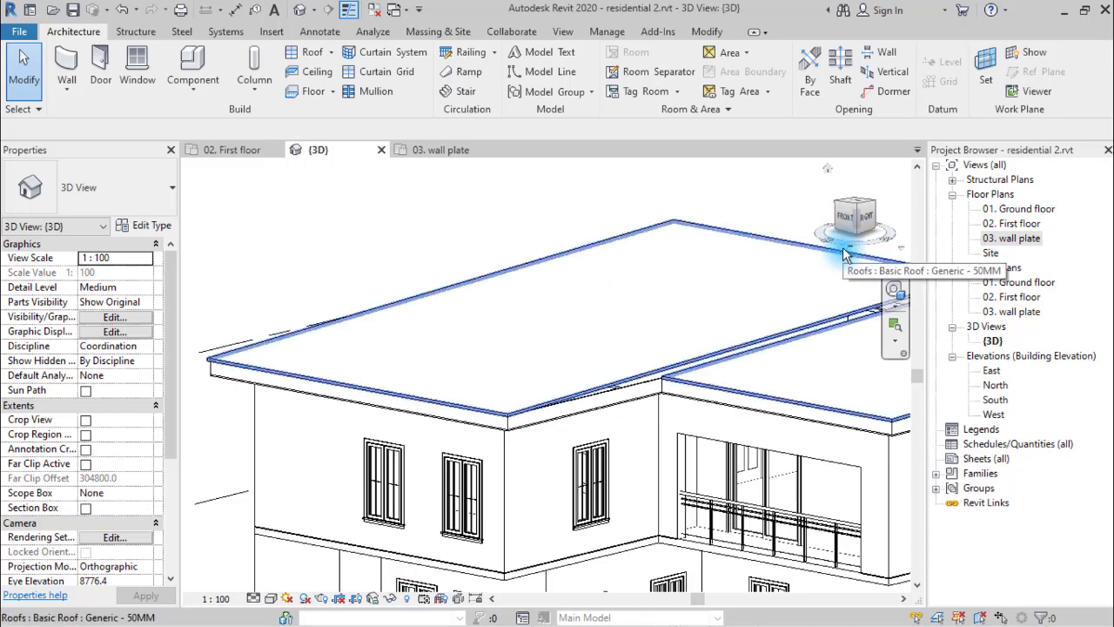
# Step: Set the Generic - 50MM roof's base offset to 250 and check its fit against the fascia at the front corner
pyautogui.keyDown('shift'); pyautogui.moveTo(845, 254); pyautogui.dragTo(433, 235, button='middle'); pyautogui.keyUp('shift')
pyautogui.keyDown('shift'); pyautogui.moveTo(386, 319); pyautogui.dragTo(427, 318, button='middle'); pyautogui.keyUp('shift')
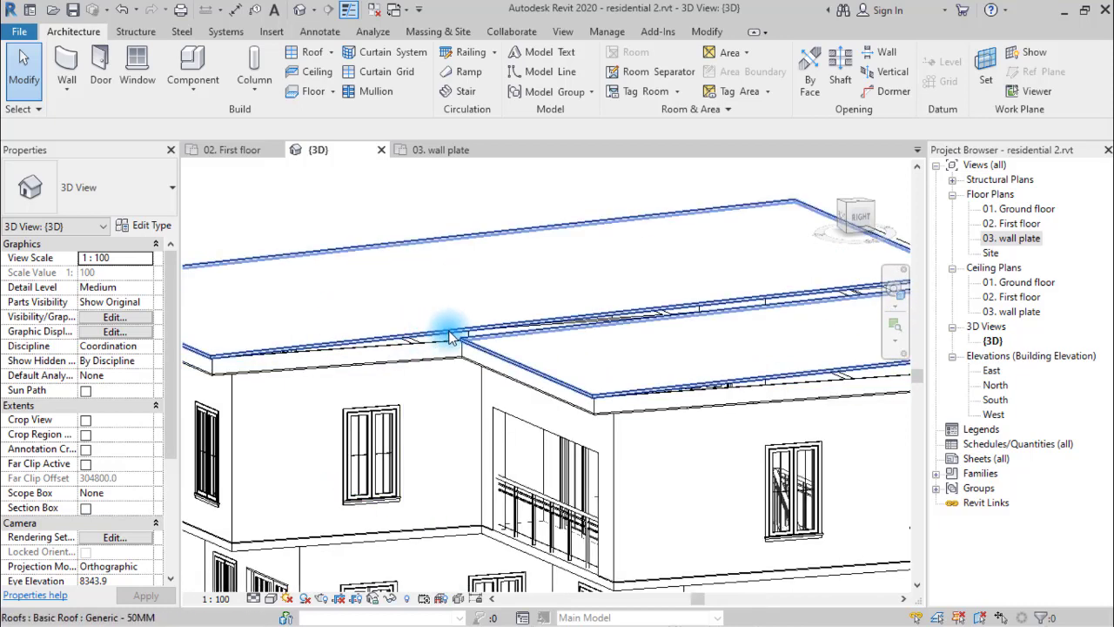
pyautogui.click(450, 338)
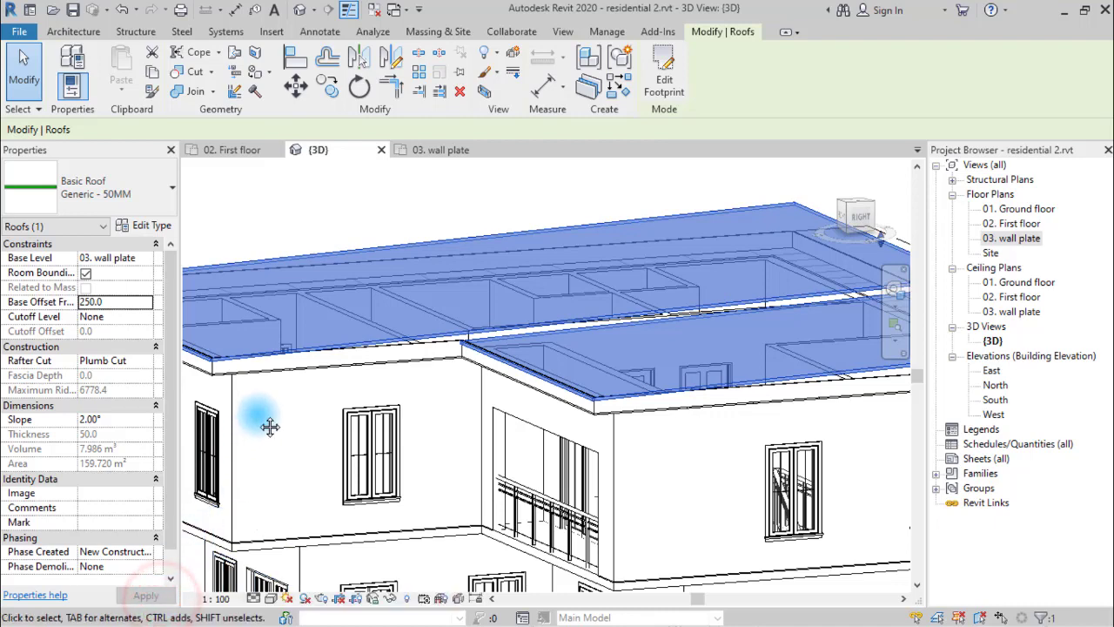
pyautogui.moveTo(269, 428); pyautogui.dragTo(449, 460, button='middle')
pyautogui.scroll(5, 369, 403)
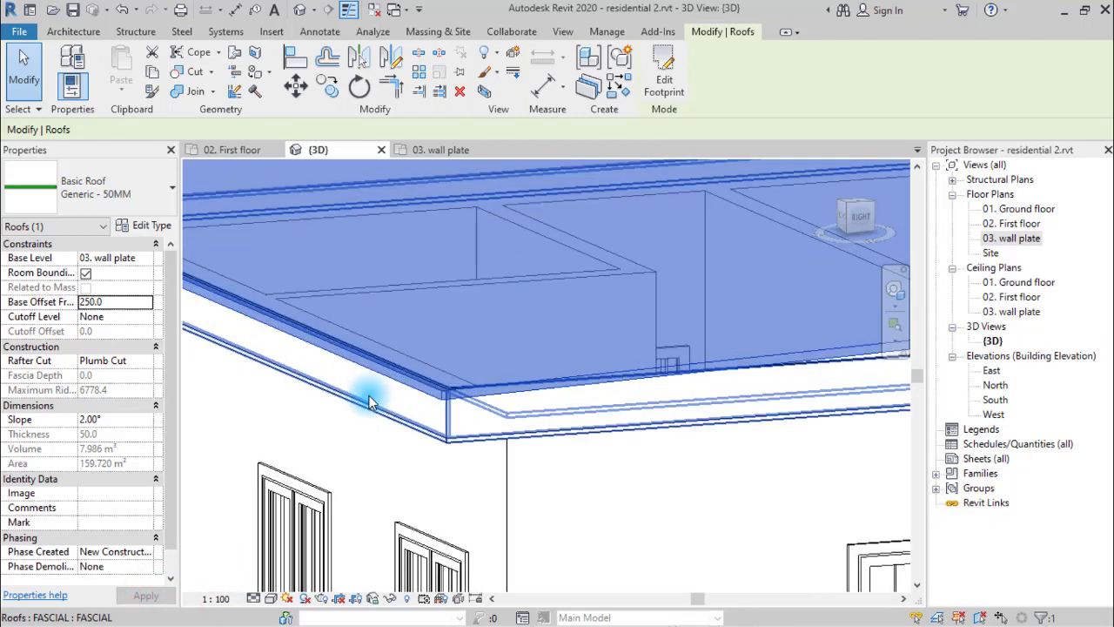
pyautogui.scroll(-4, 369, 403)
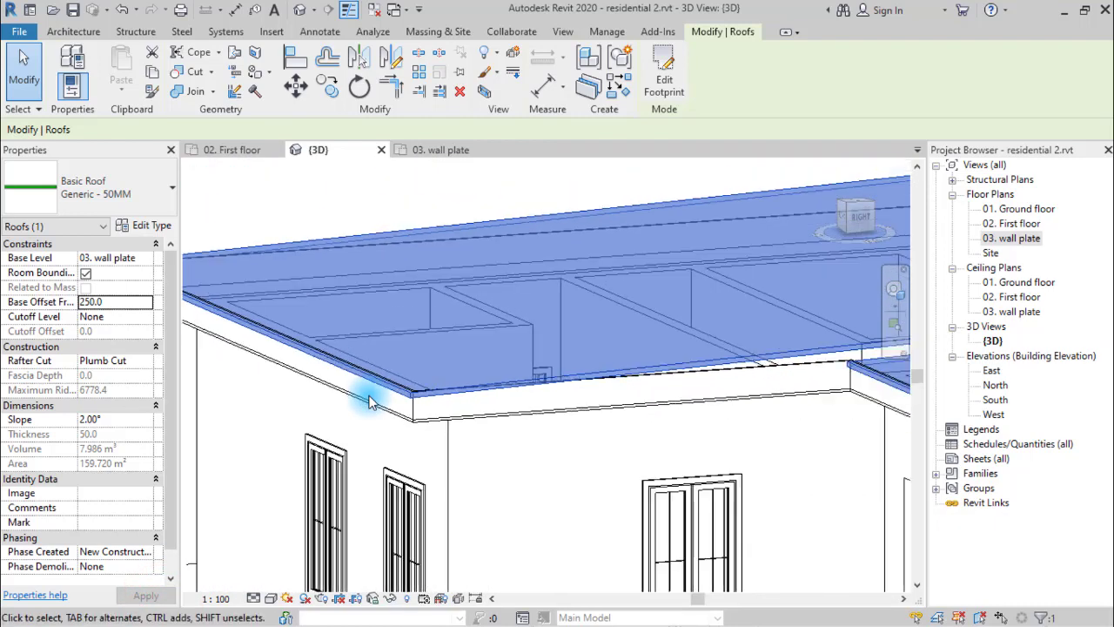
pyautogui.scroll(-1, 370, 402)
pyautogui.moveTo(406, 376); pyautogui.dragTo(397, 383, button='middle')
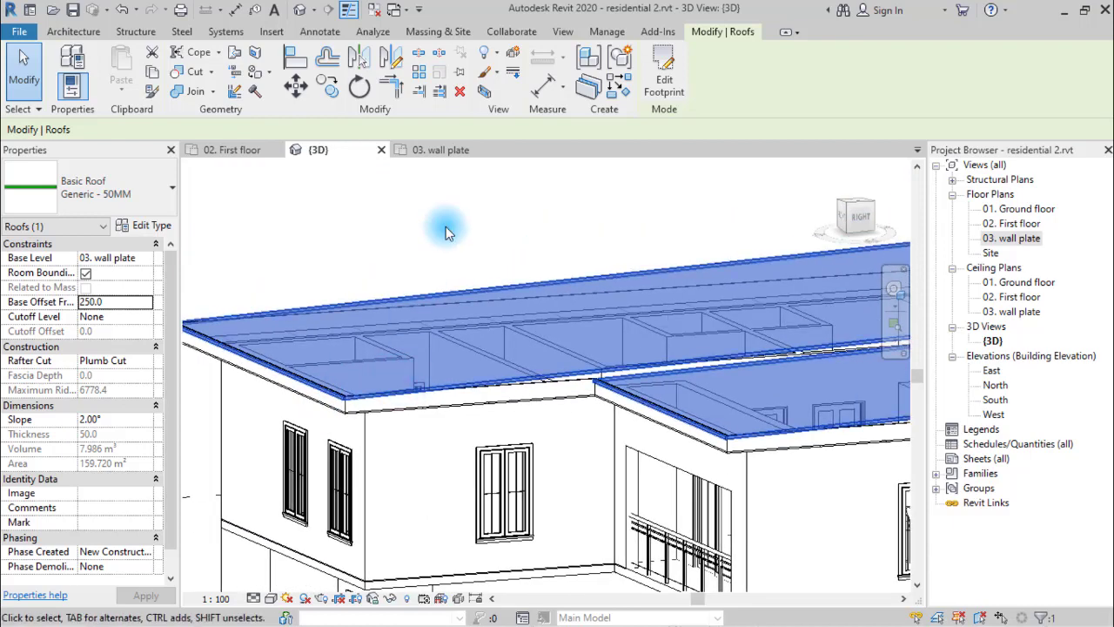
# Step: Reopen the roof footprint and remove the slope definition from both front boundary lines
pyautogui.click(664, 66)
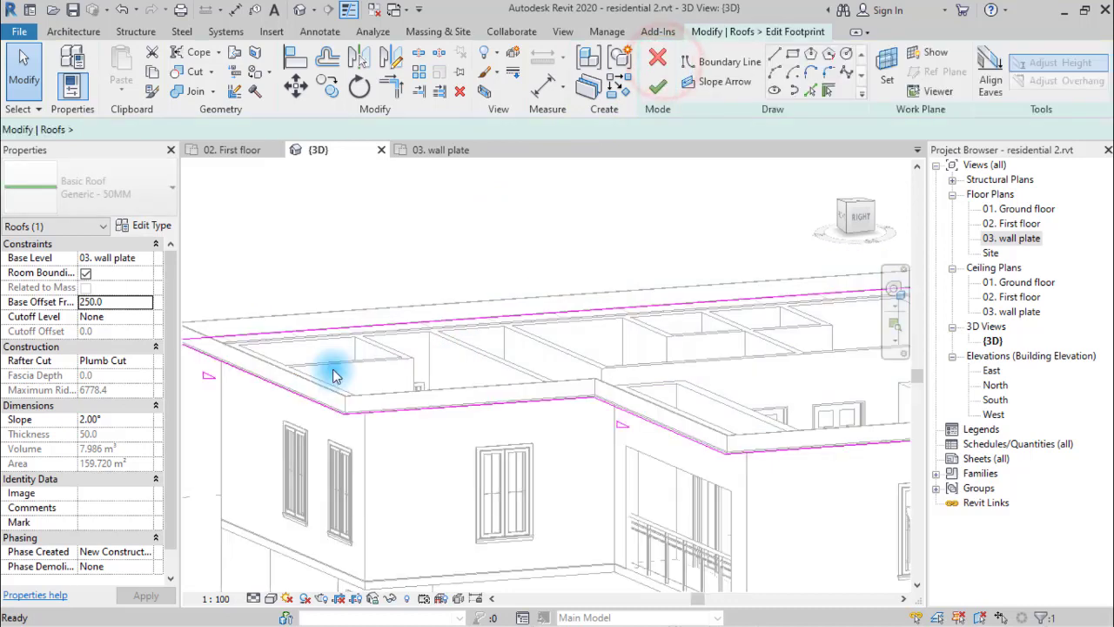
pyautogui.scroll(-2, 274, 353)
pyautogui.click(291, 387)
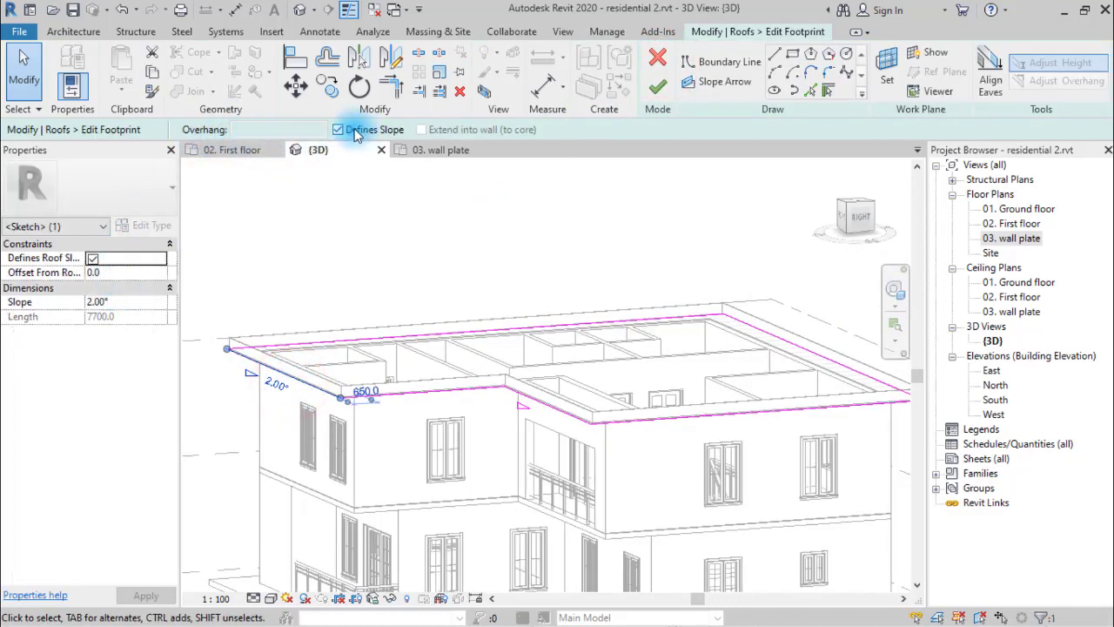
pyautogui.click(353, 131)
pyautogui.click(537, 403)
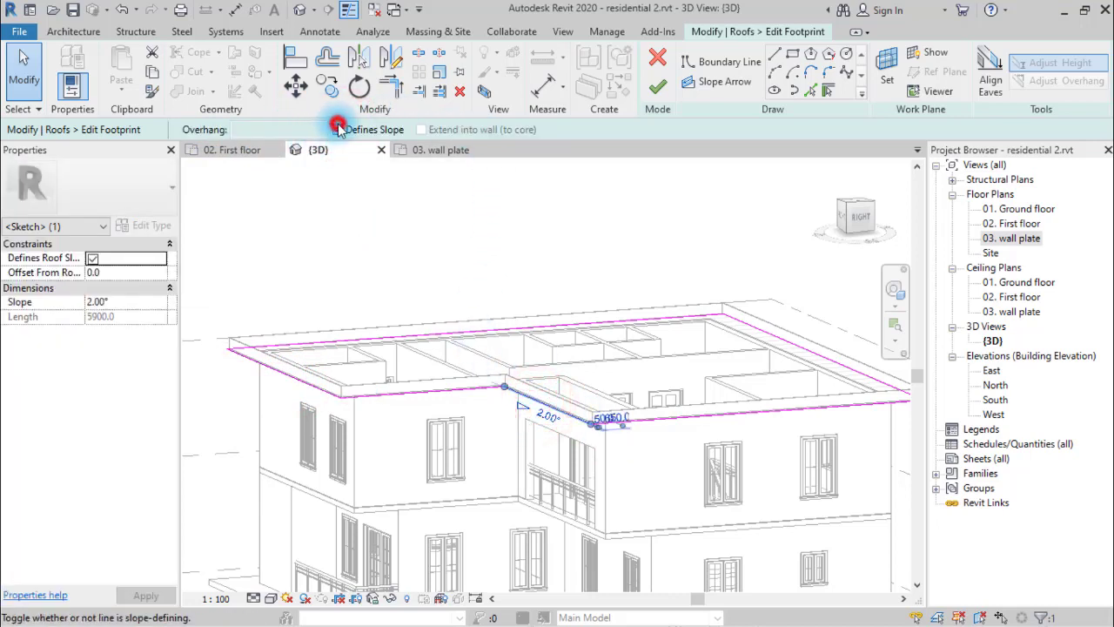
pyautogui.click(338, 128)
# Step: Make the rear boundary line slope-defining with a 2° slope, finish the footprint edit, and deselect the roof
pyautogui.click(815, 352)
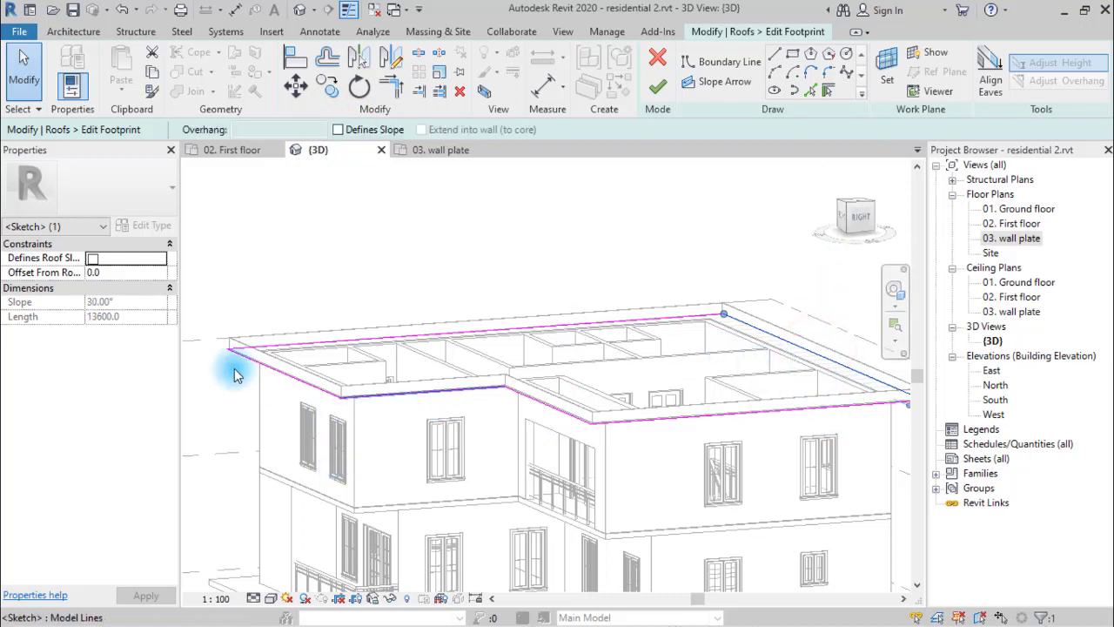
pyautogui.click(353, 132)
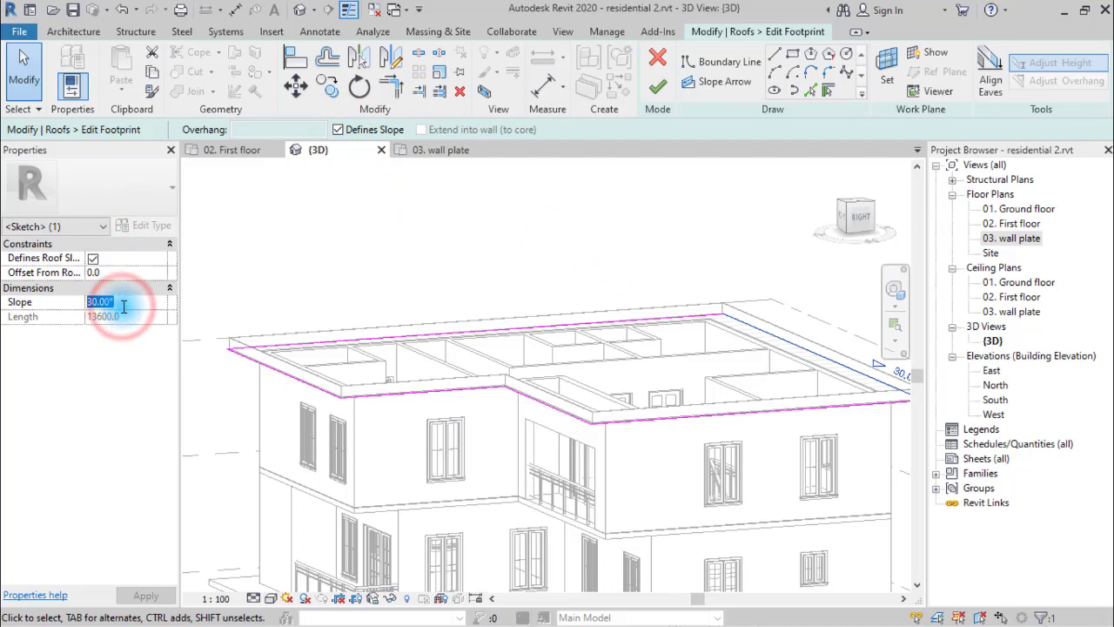
pyautogui.write('2')
pyautogui.click(148, 595)
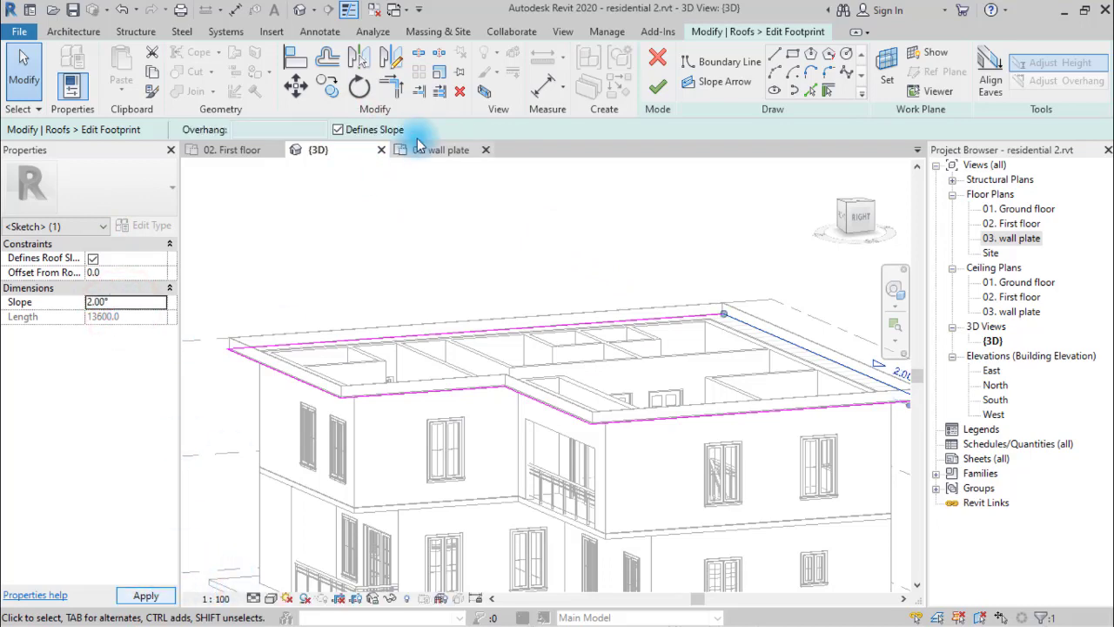
pyautogui.click(654, 88)
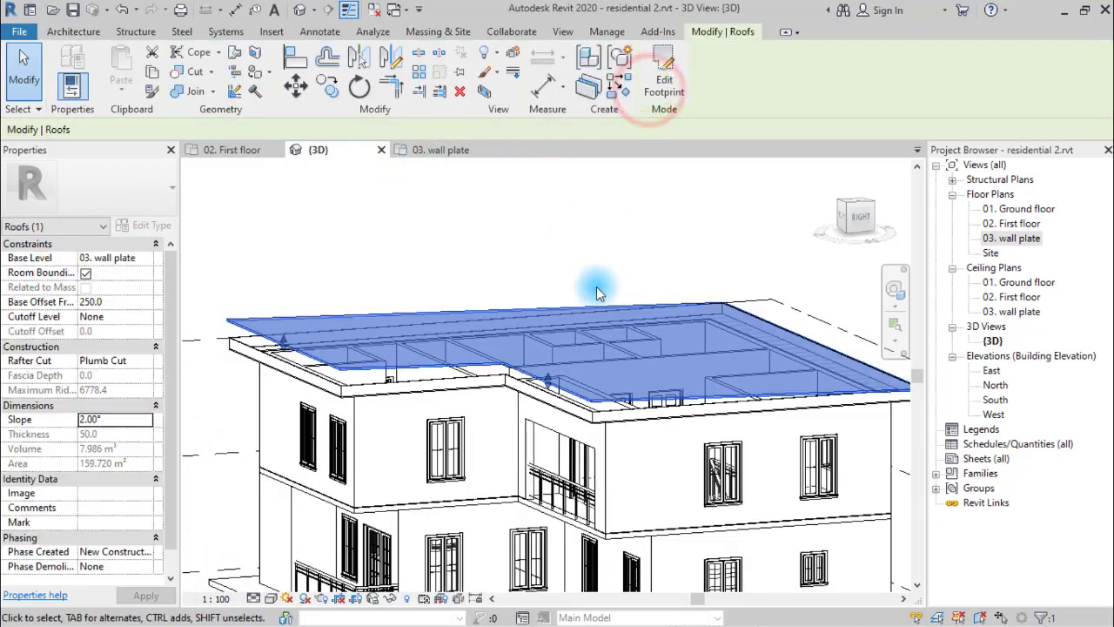
pyautogui.click(268, 288)
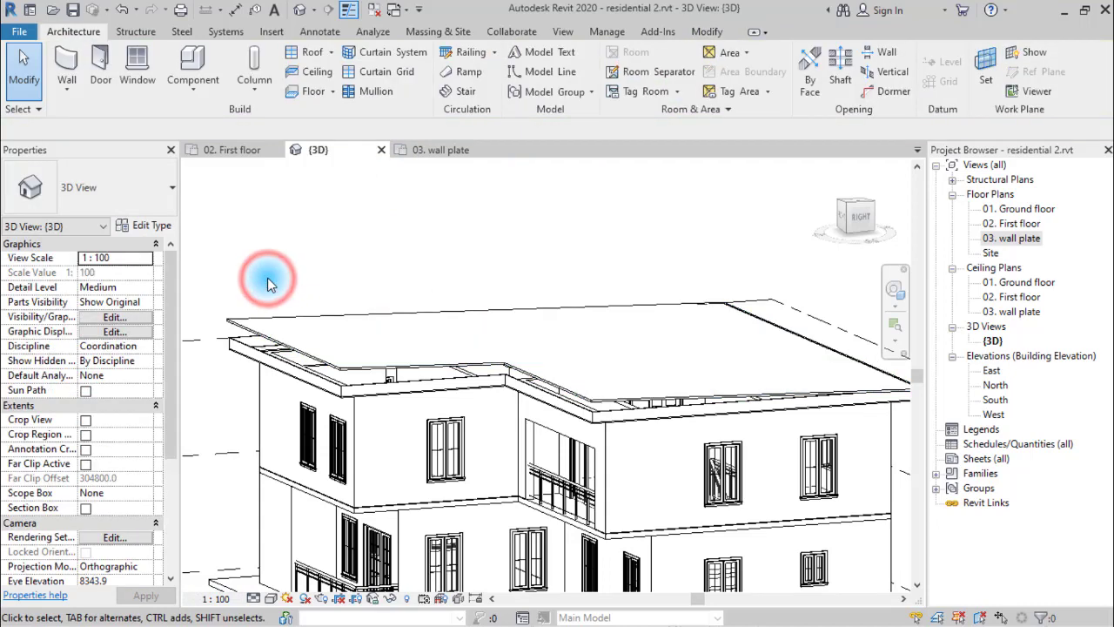
# Step: Set the roof's base offset to 200 and examine the gap between the roof and the fascia at the front corner
pyautogui.click(269, 331)
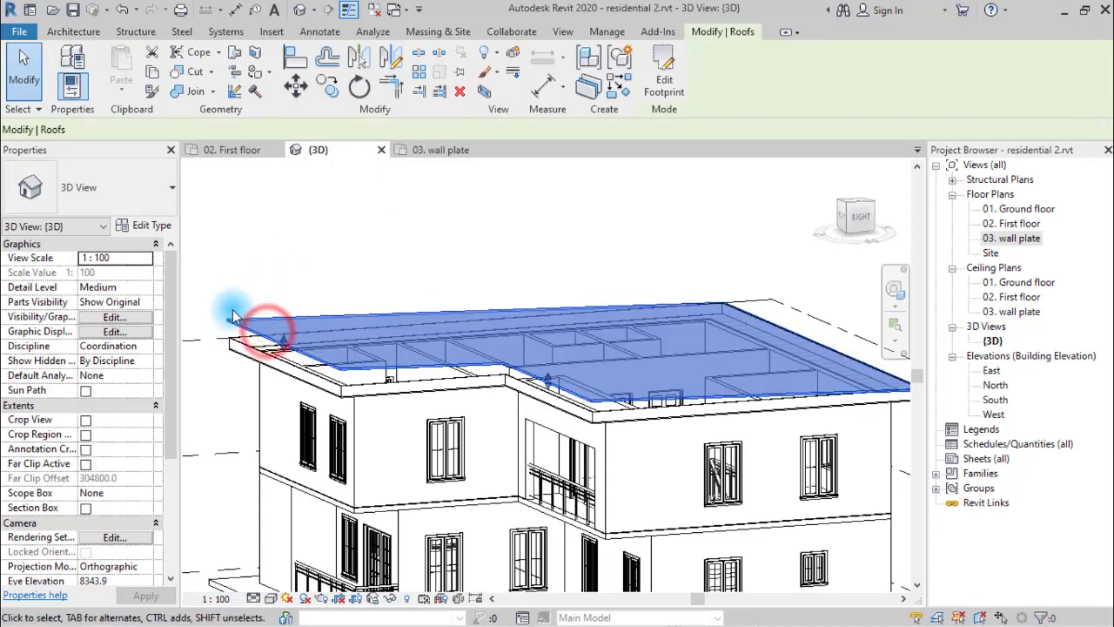
pyautogui.click(139, 303)
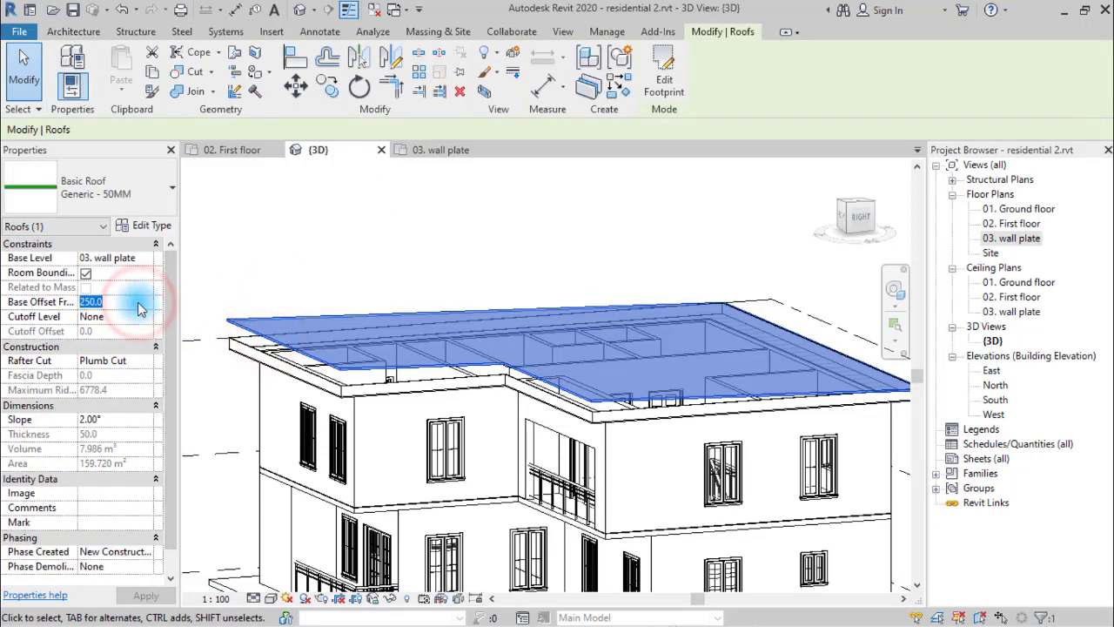
pyautogui.write('200')
pyautogui.click(171, 601)
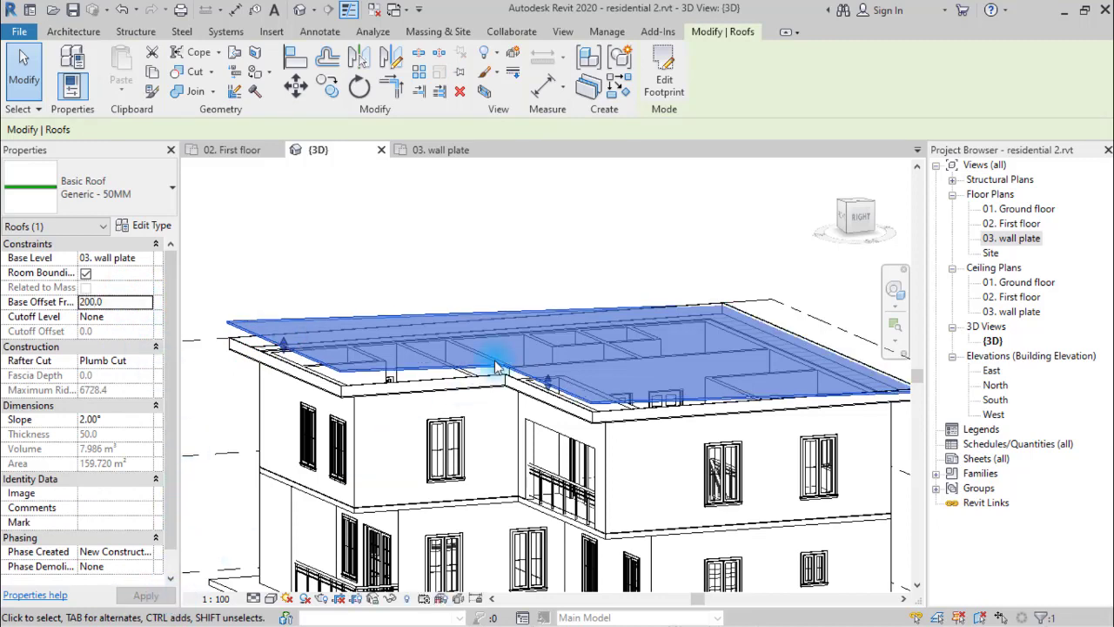
pyautogui.scroll(2, 294, 392)
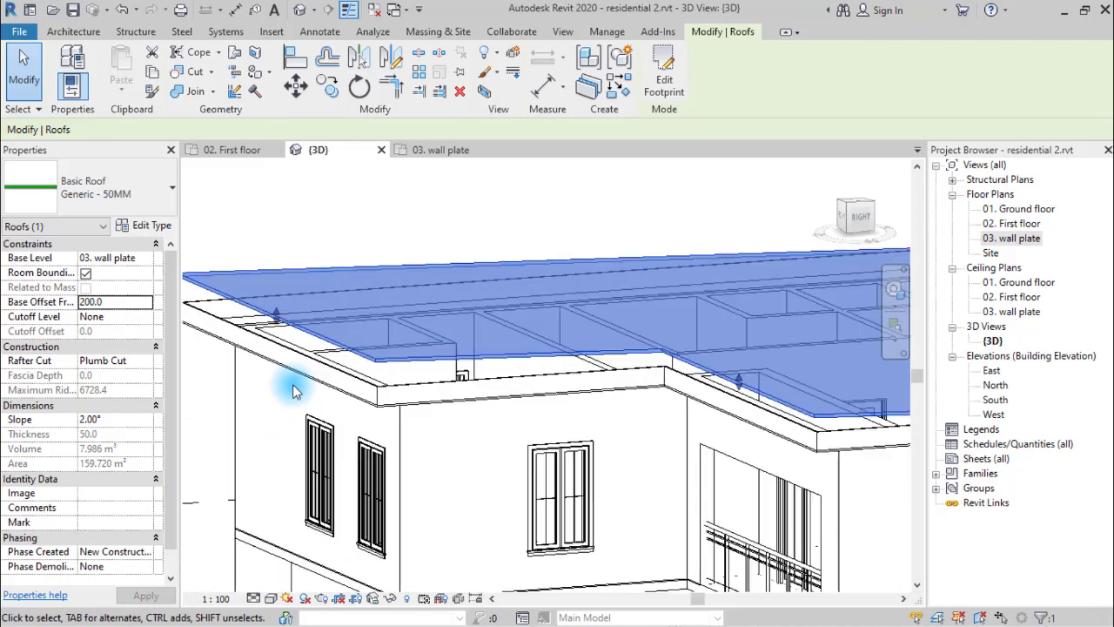
pyautogui.scroll(3, 299, 359)
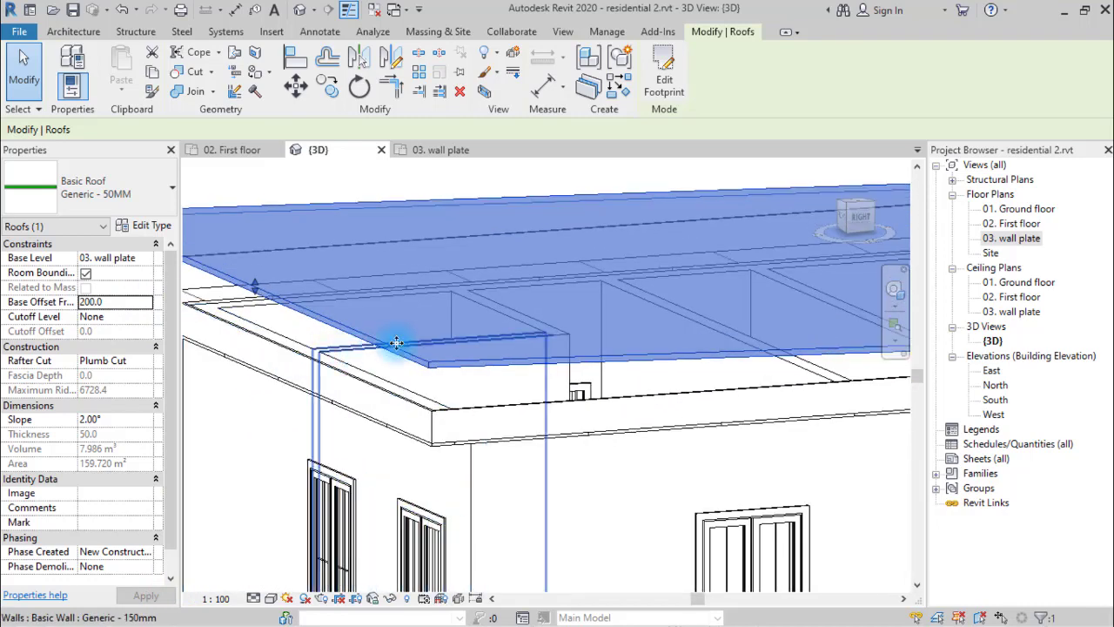
pyautogui.scroll(5, 417, 360)
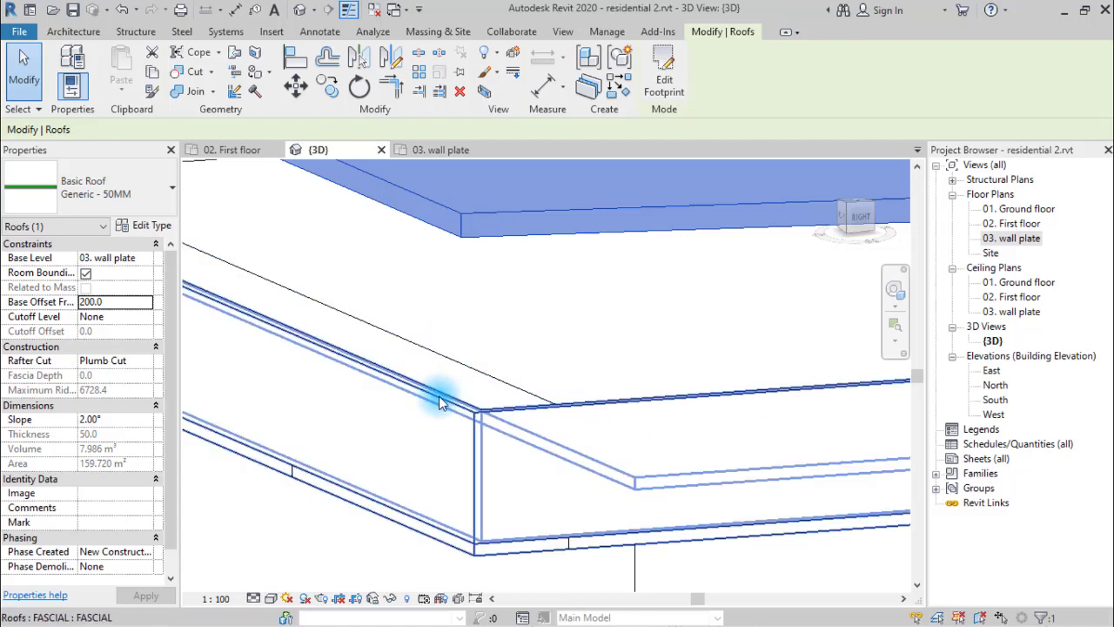
pyautogui.scroll(-5, 440, 402)
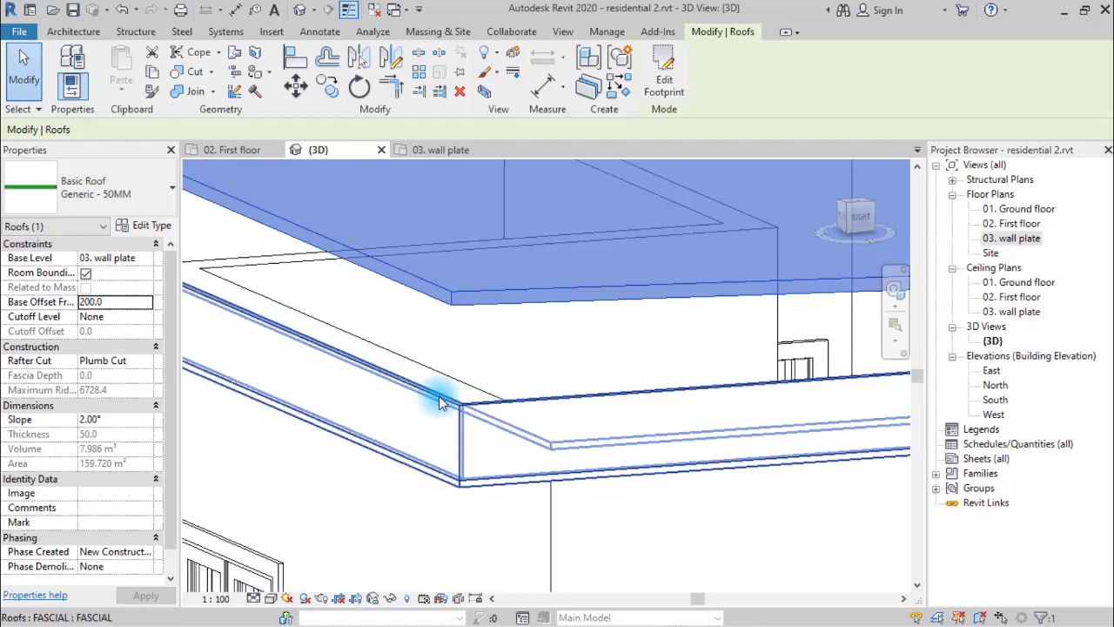
# Step: Set the roof's base offset to 150 and examine the gap between the roof and the fascia at the outer corner
pyautogui.keyDown('shift'); pyautogui.moveTo(440, 402); pyautogui.dragTo(867, 313, button='middle'); pyautogui.keyUp('shift')
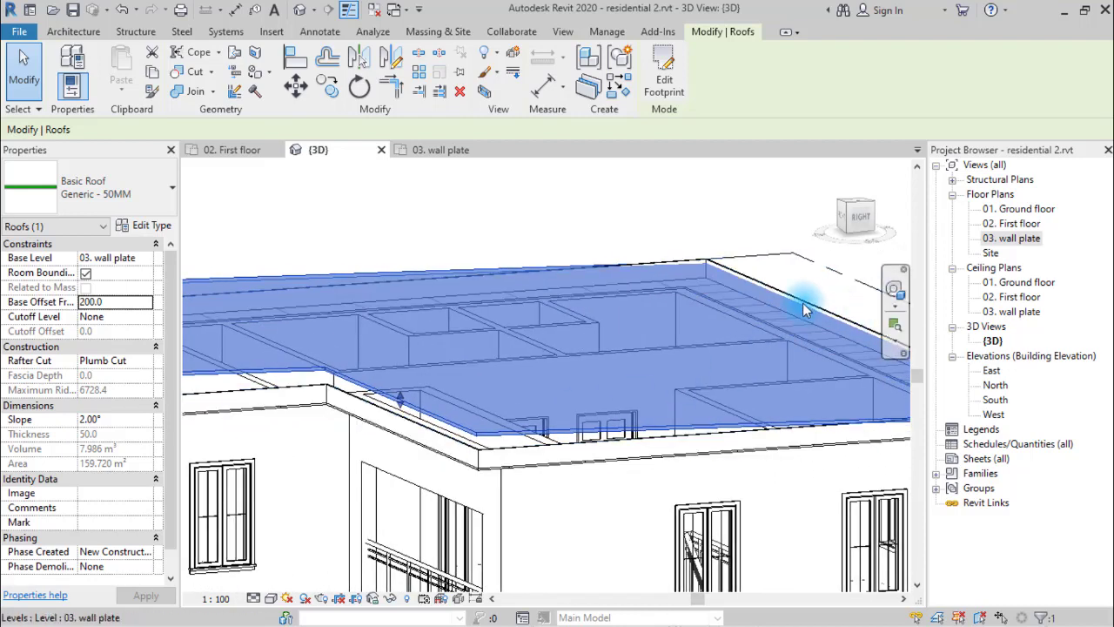
pyautogui.click(120, 304)
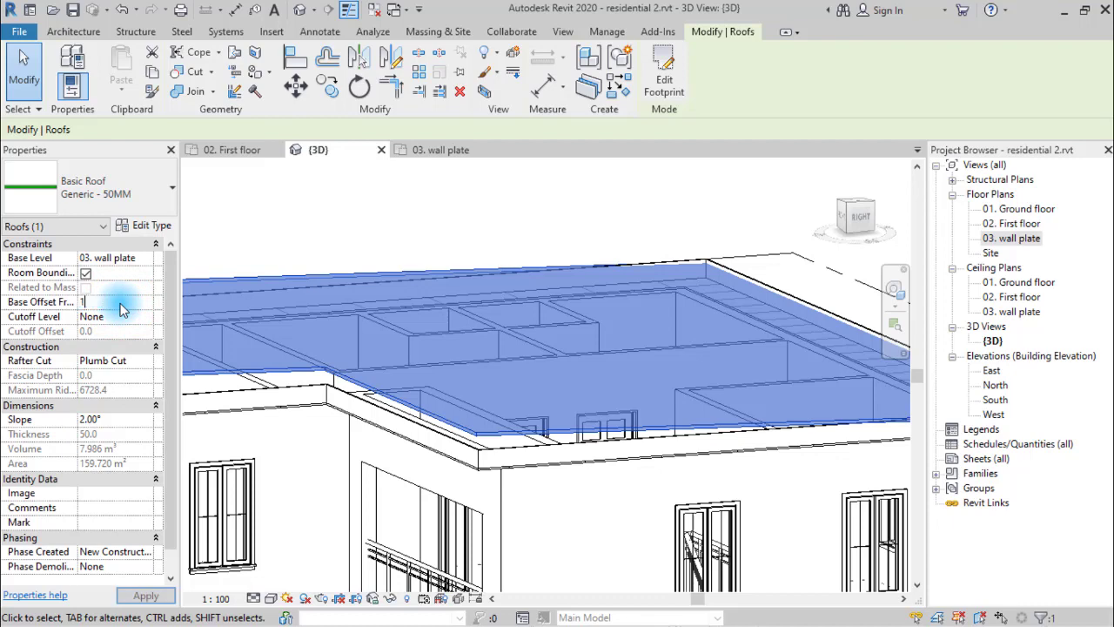
pyautogui.write('150')
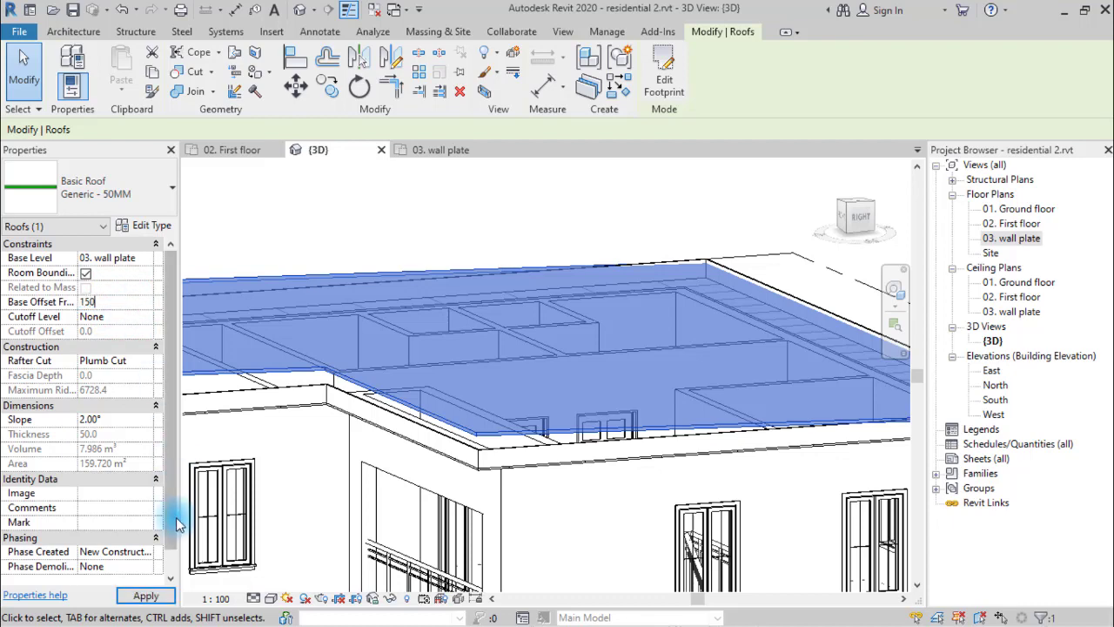
pyautogui.click(156, 596)
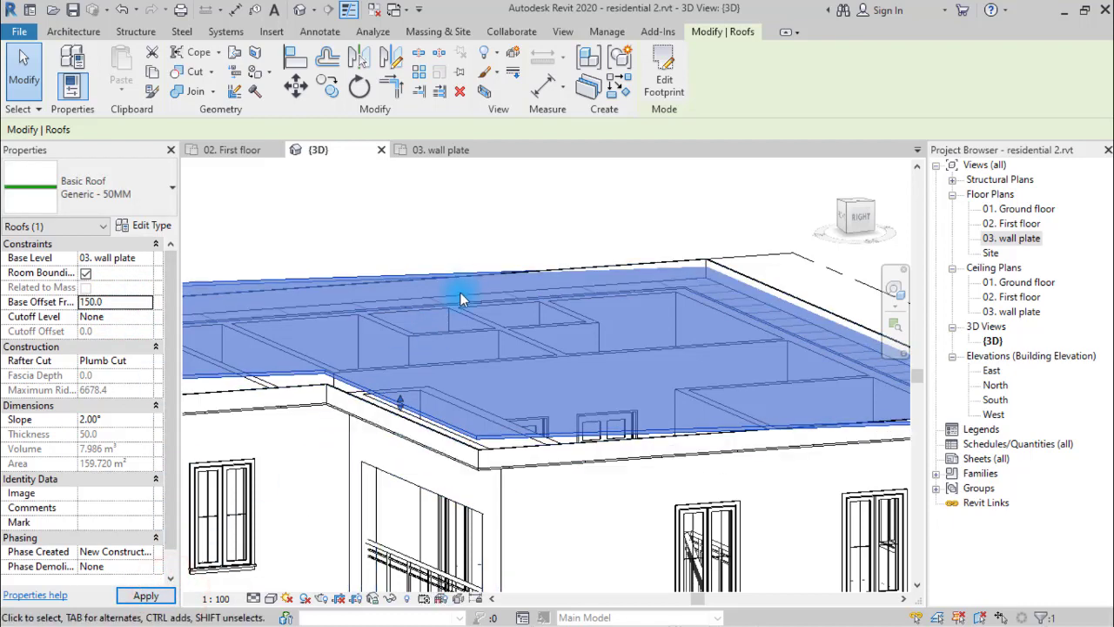
pyautogui.moveTo(466, 271); pyautogui.dragTo(704, 286, button='middle')
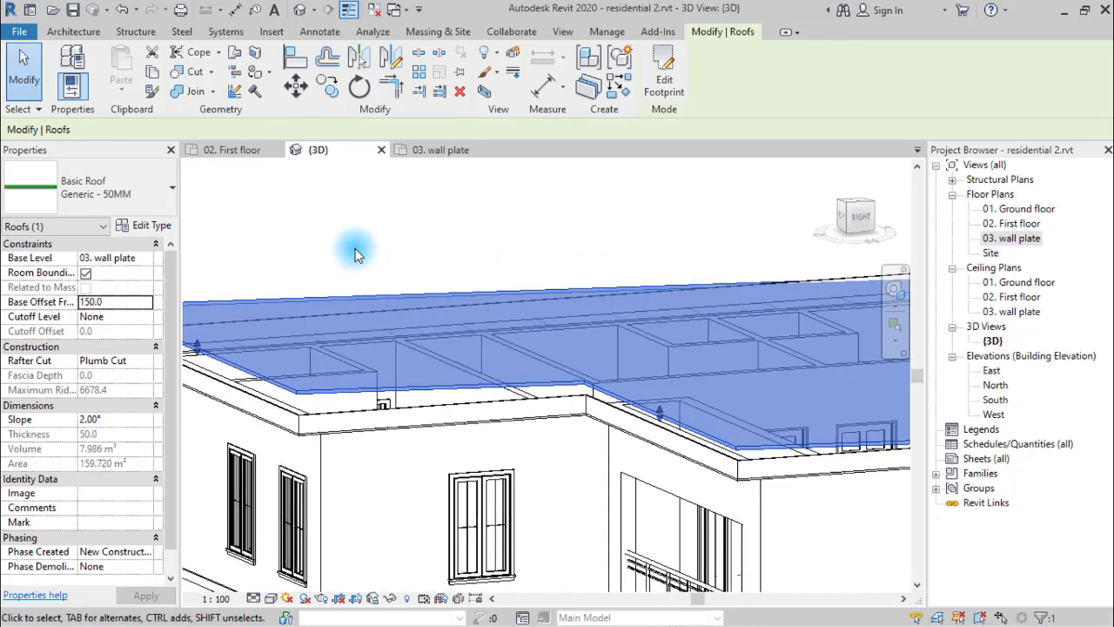
pyautogui.click(359, 243)
pyautogui.moveTo(319, 351); pyautogui.dragTo(409, 416, button='middle')
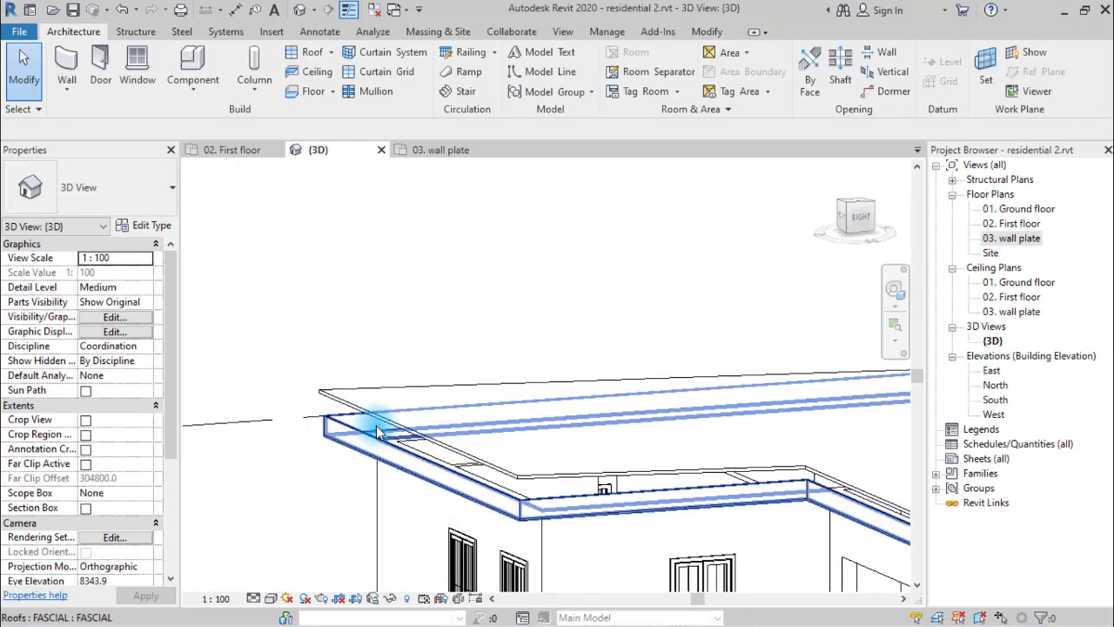
pyautogui.scroll(5, 353, 453)
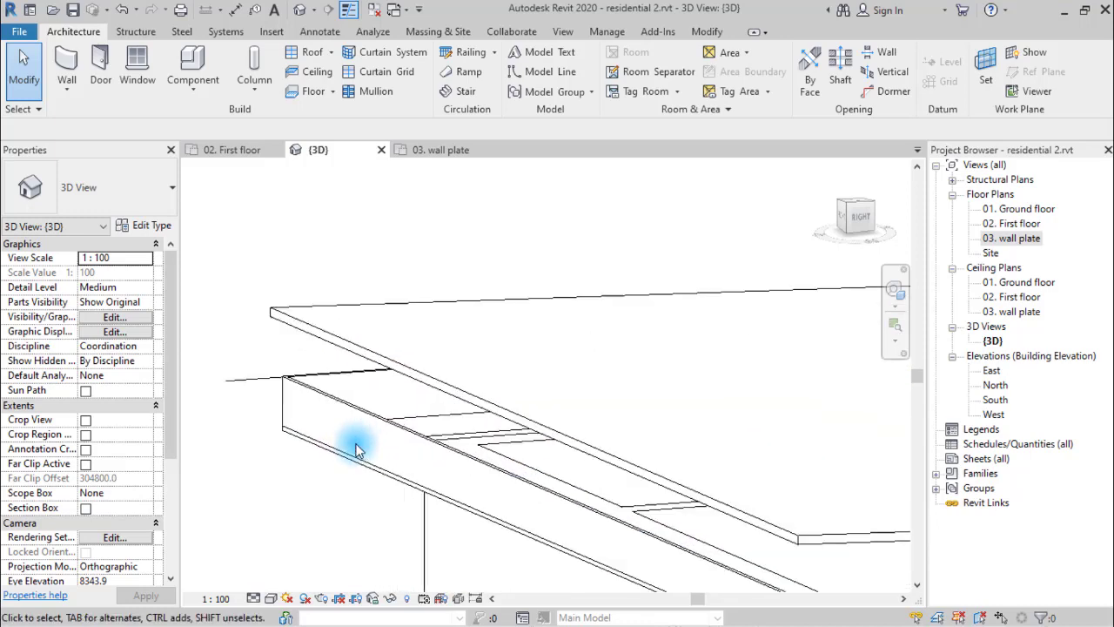
pyautogui.scroll(2, 347, 444)
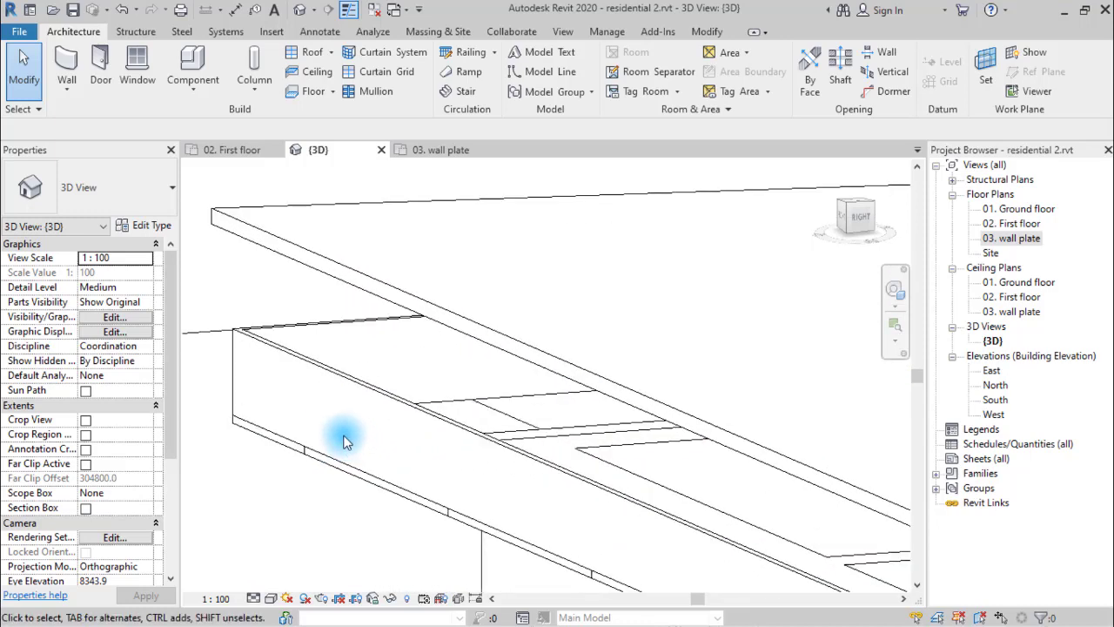
# Step: Try to align the lower edge of the Generic - 50MM roof with the top edge of the fascia
pyautogui.press('a')
pyautogui.press('l')
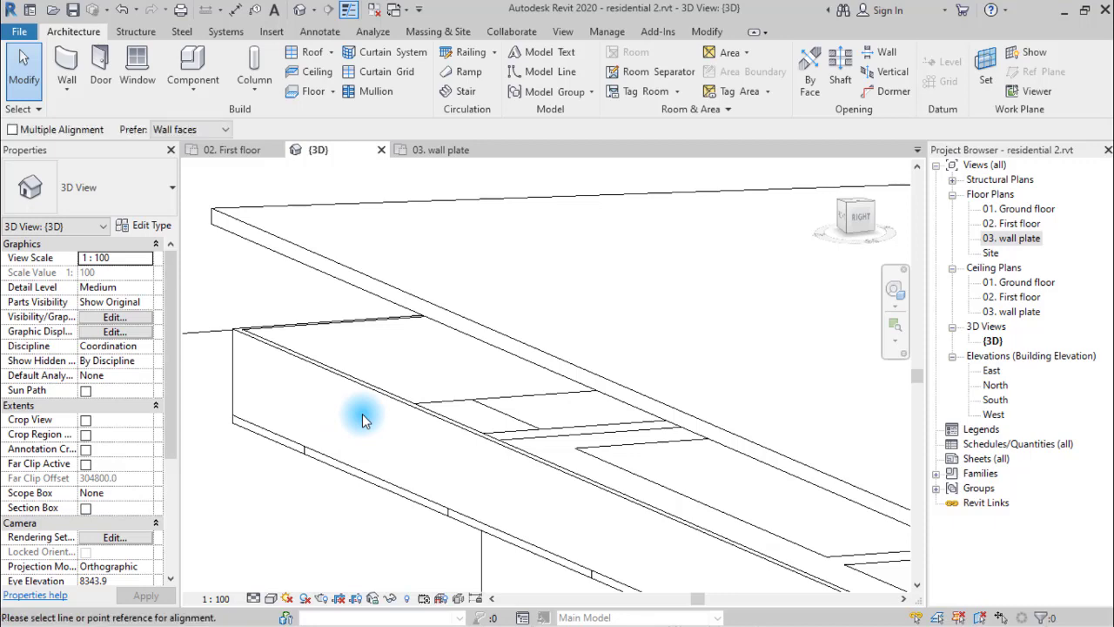
pyautogui.scroll(3, 257, 335)
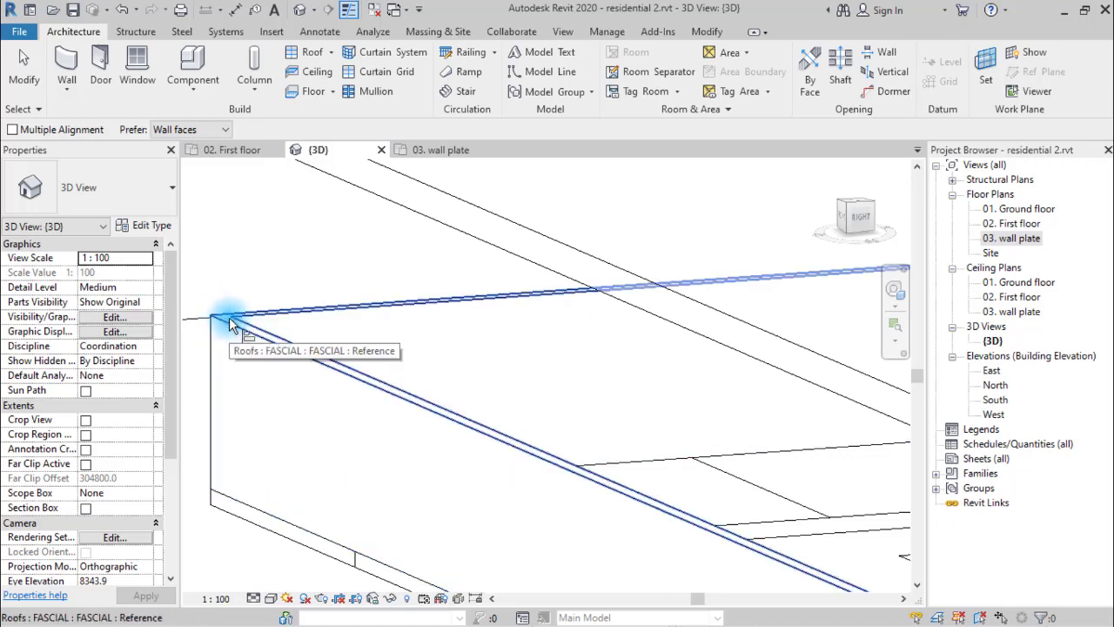
pyautogui.click(230, 324)
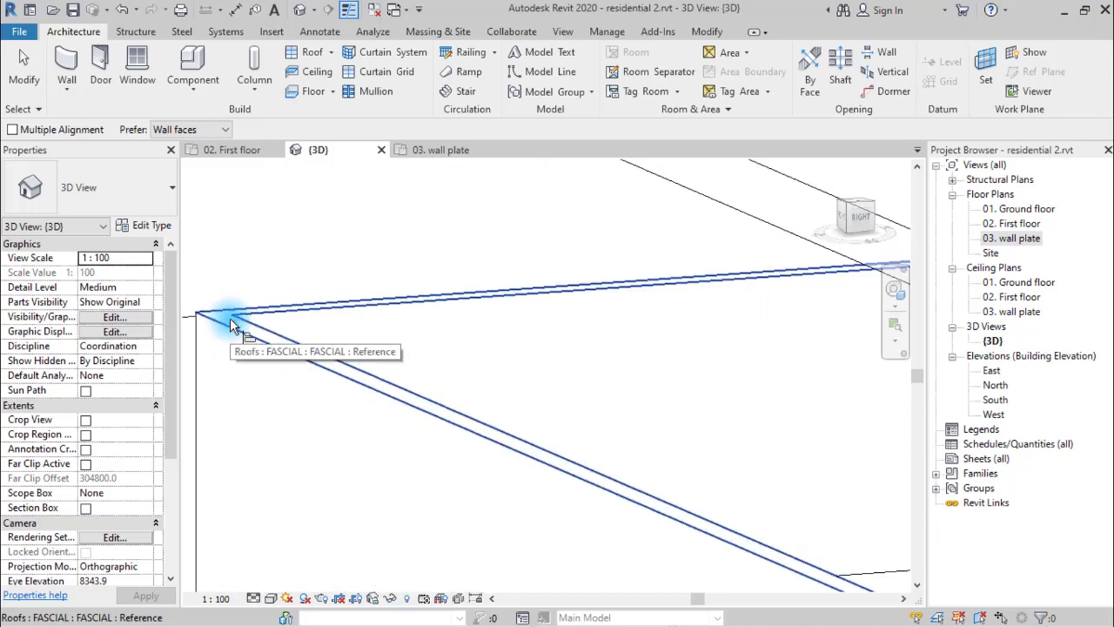
pyautogui.click(230, 324)
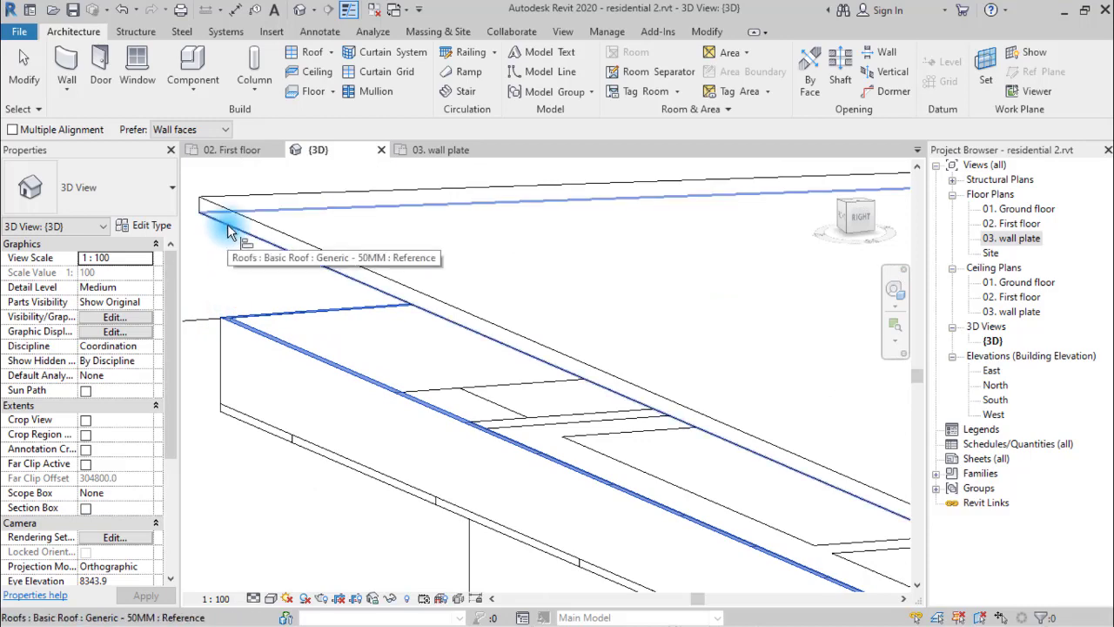
pyautogui.click(227, 226)
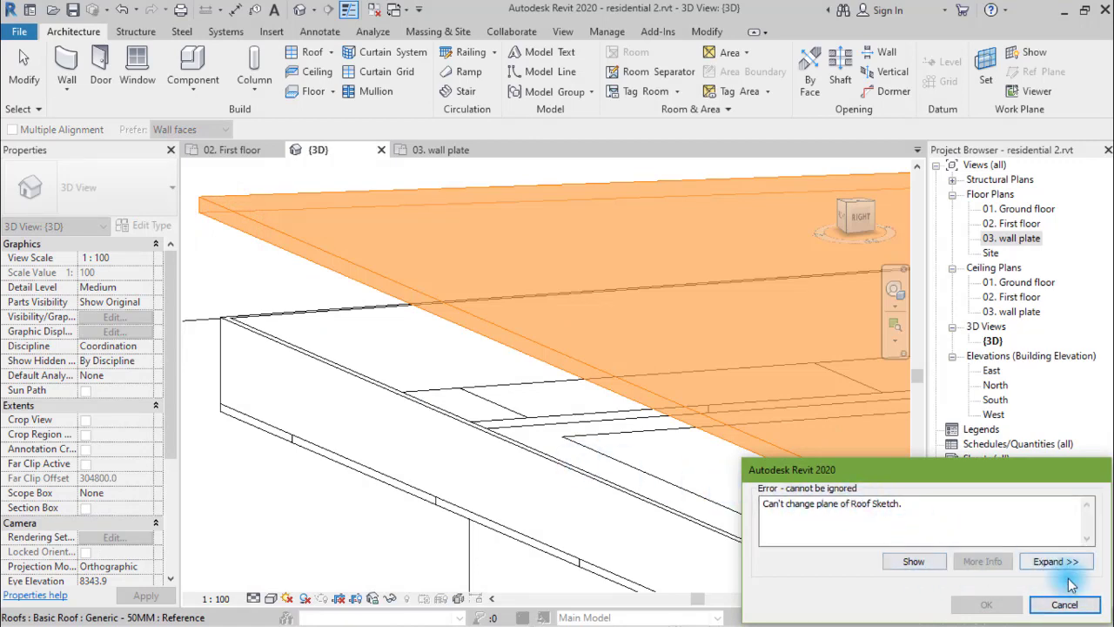
pyautogui.click(1078, 610)
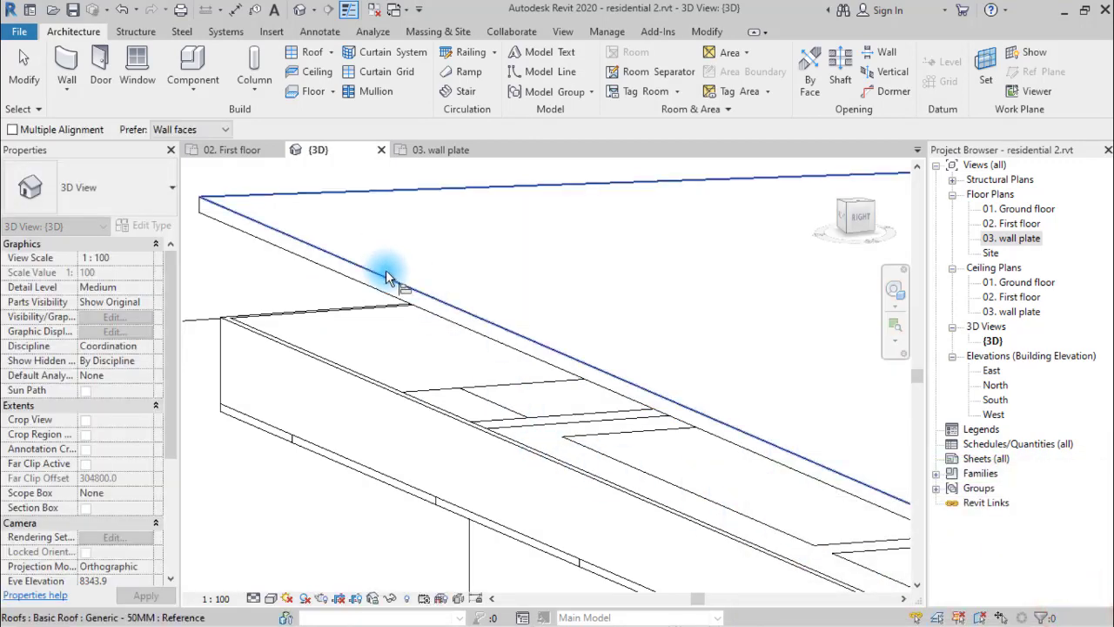
pyautogui.click(386, 278)
pyautogui.click(39, 53)
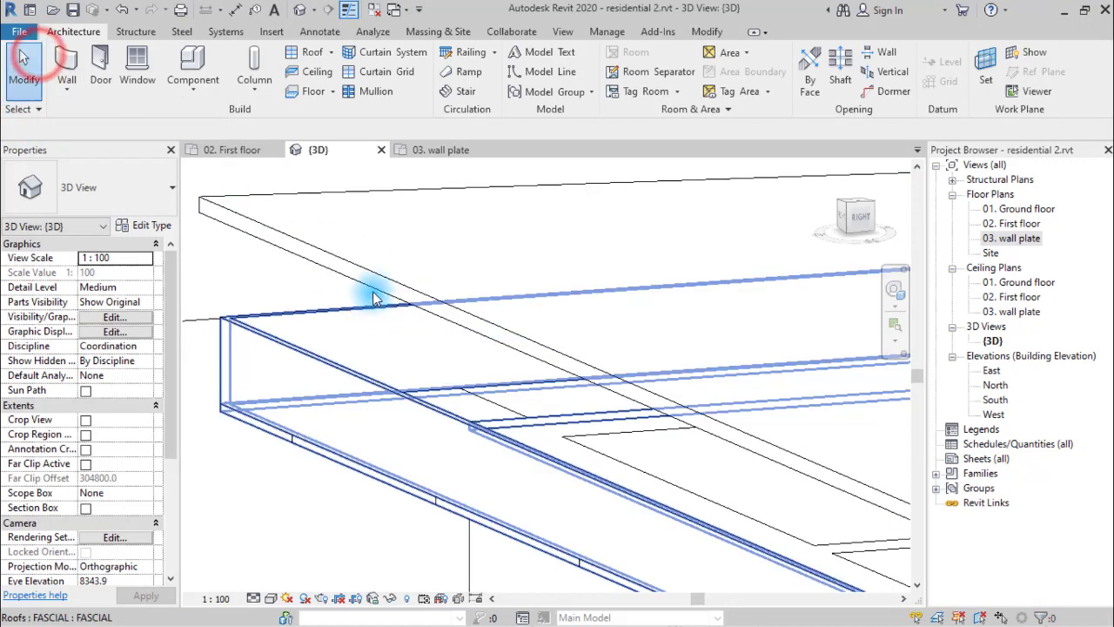
# Step: Set the slope of the Generic - 50MM roof to 1°
pyautogui.click(370, 272)
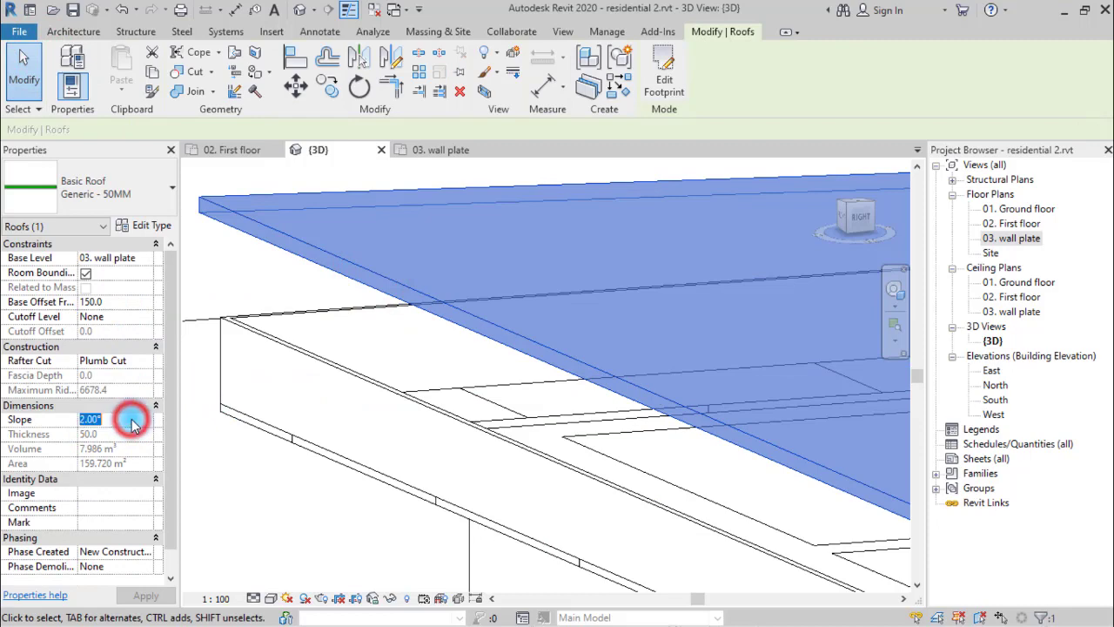
pyautogui.write('1')
pyautogui.click(146, 597)
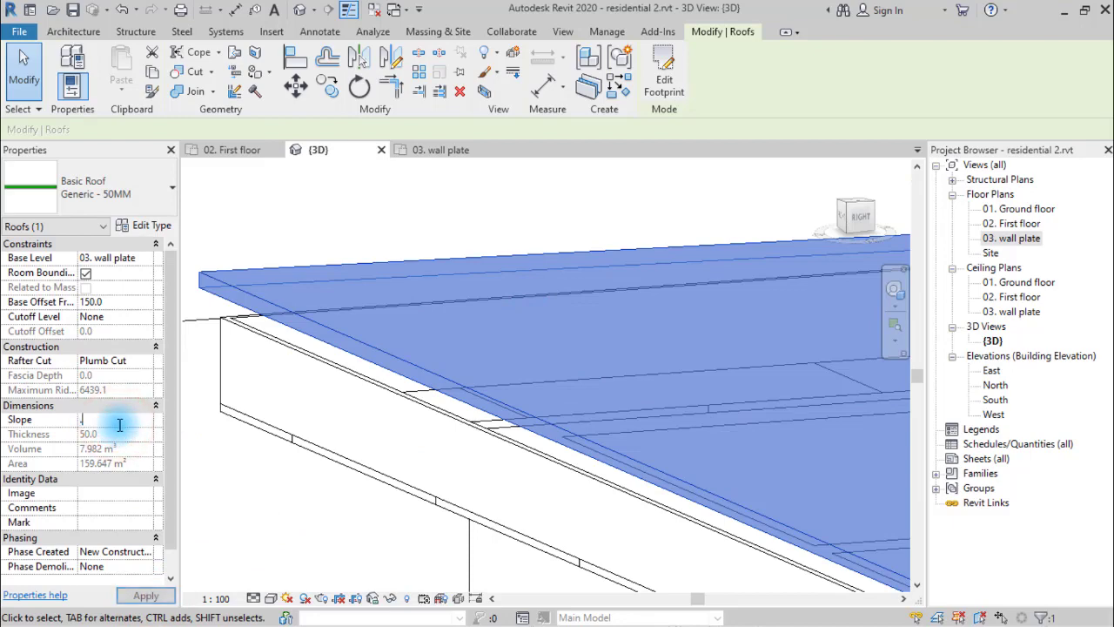
# Step: Set the roof's slope to 0.50°, deselect it, and check how it sits on the fascia around the building
pyautogui.write('50')
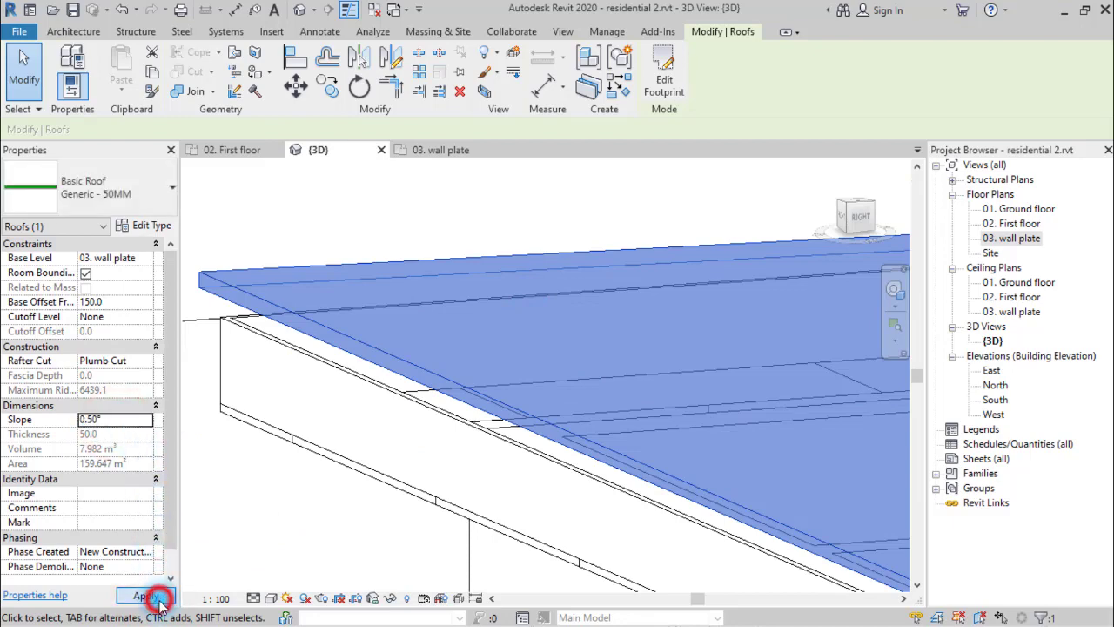
pyautogui.click(150, 598)
pyautogui.click(297, 252)
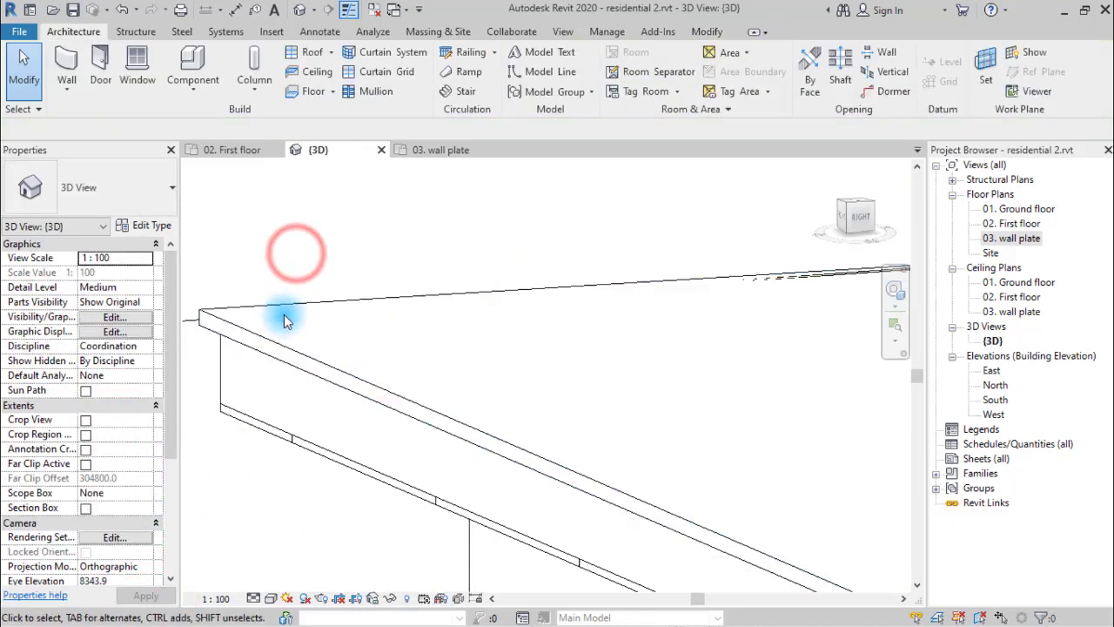
pyautogui.scroll(-4, 286, 320)
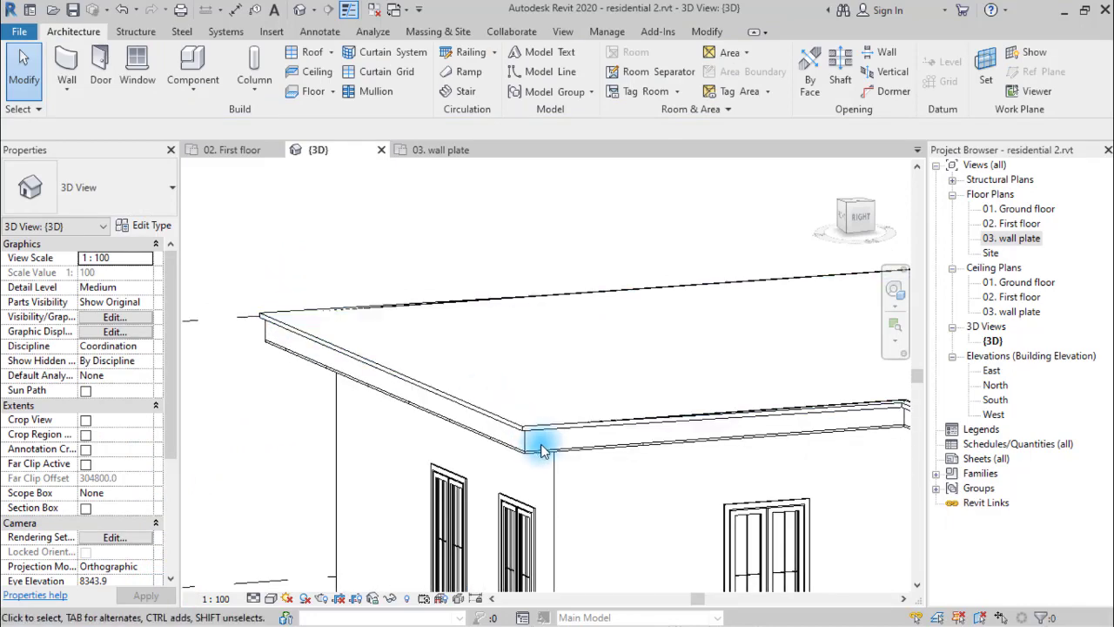
pyautogui.keyDown('shift'); pyautogui.moveTo(719, 471); pyautogui.dragTo(505, 465, button='middle'); pyautogui.keyUp('shift')
pyautogui.moveTo(467, 356); pyautogui.dragTo(388, 405, button='middle')
pyautogui.scroll(-3, 387, 405)
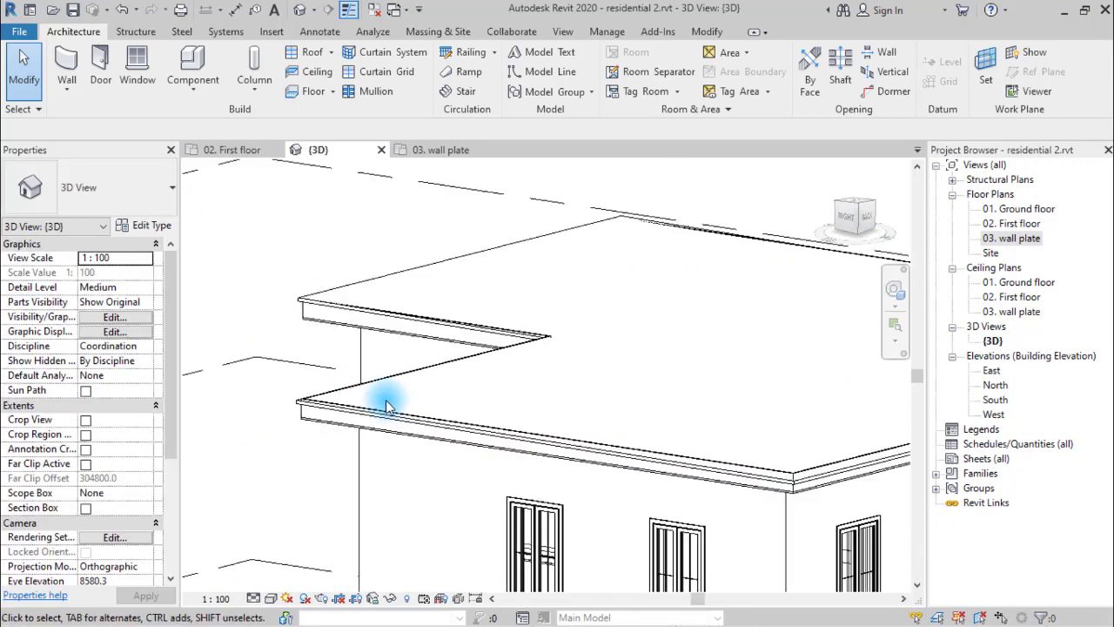
pyautogui.keyDown('shift'); pyautogui.moveTo(373, 510); pyautogui.dragTo(464, 448, button='middle'); pyautogui.keyUp('shift')
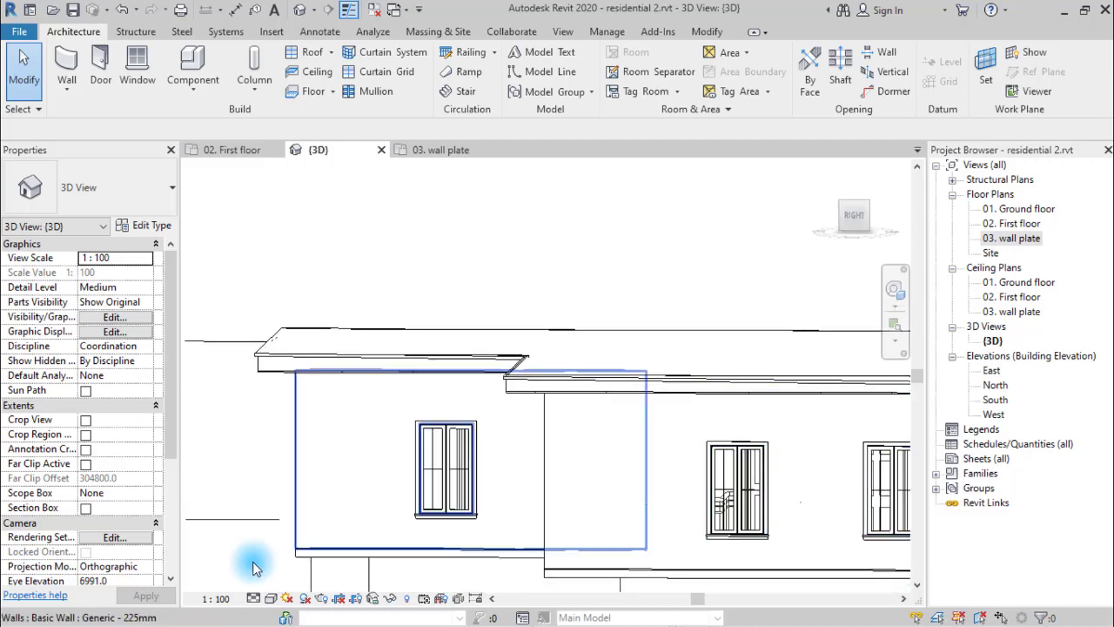
# Step: Switch the 3D view to the Realistic visual style and inspect the roof and fascia from several sides
pyautogui.click(271, 598)
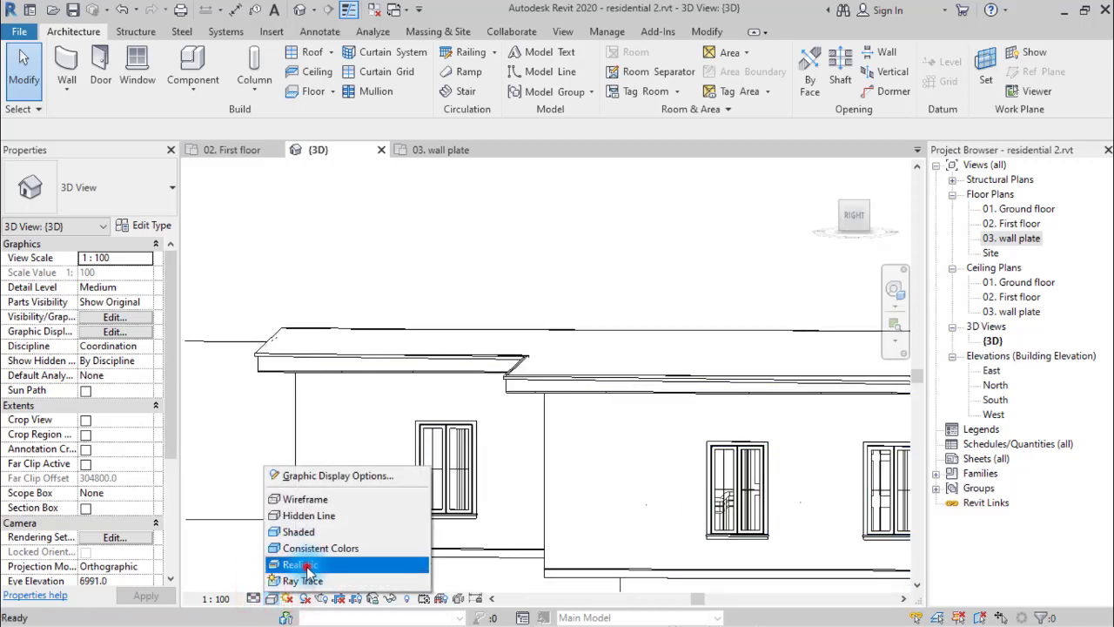
pyautogui.click(301, 565)
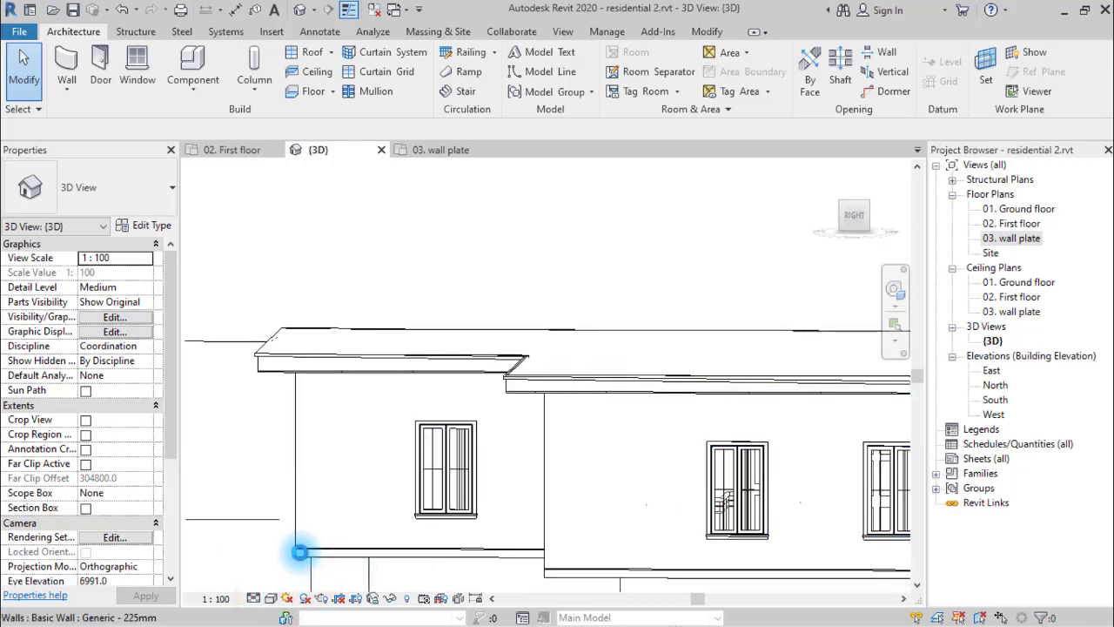
pyautogui.scroll(4, 518, 343)
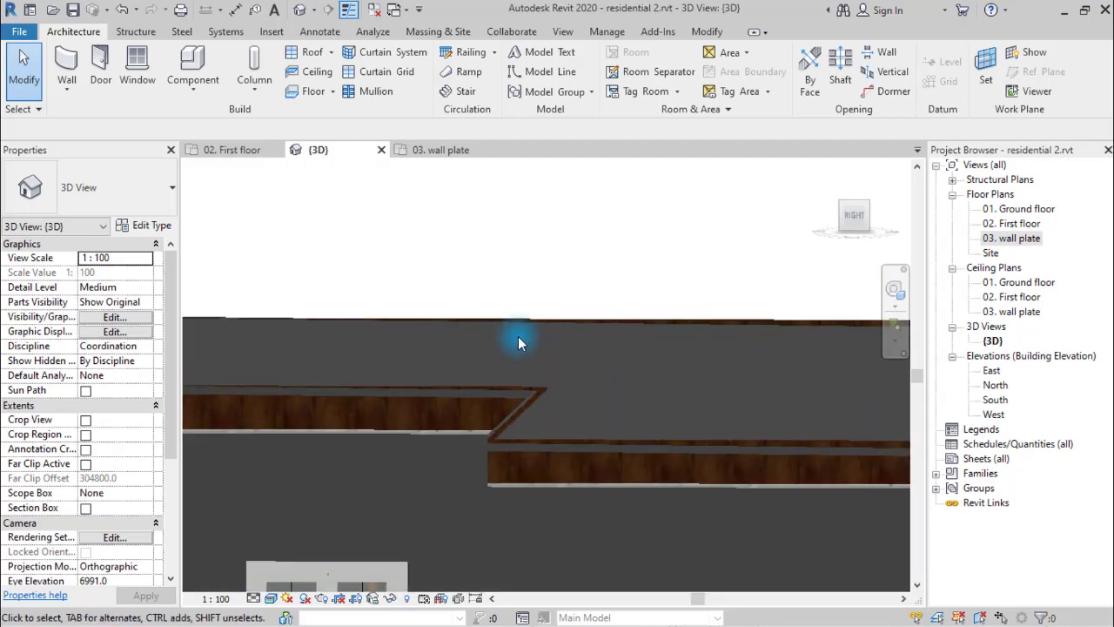
pyautogui.keyDown('shift'); pyautogui.moveTo(505, 450); pyautogui.dragTo(649, 510, button='middle'); pyautogui.keyUp('shift')
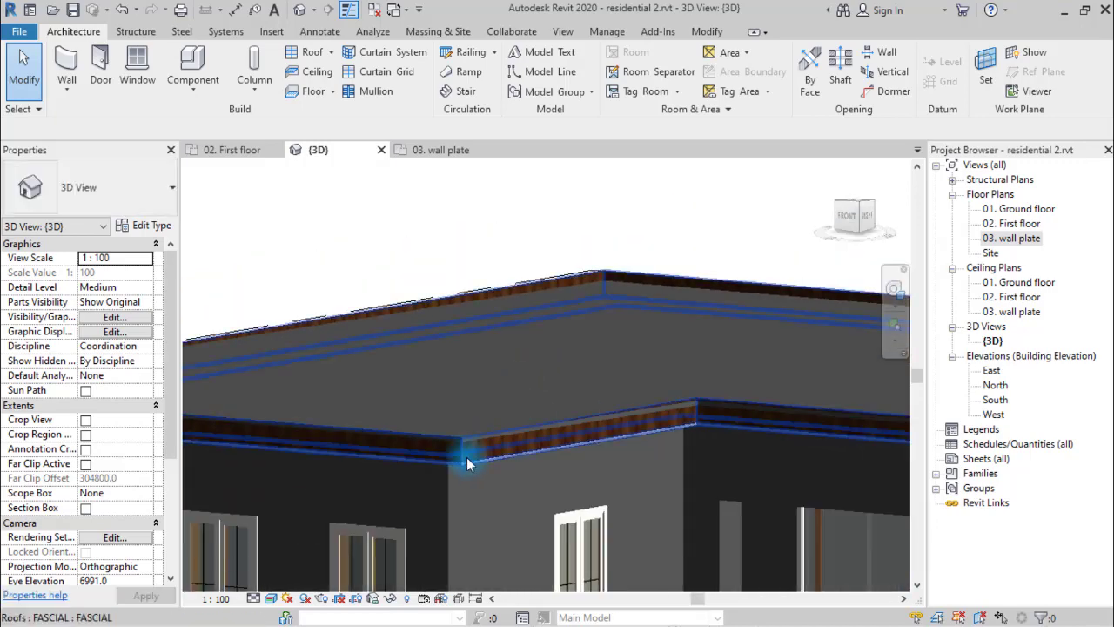
pyautogui.keyDown('shift'); pyautogui.moveTo(468, 464); pyautogui.dragTo(562, 290, button='middle'); pyautogui.keyUp('shift')
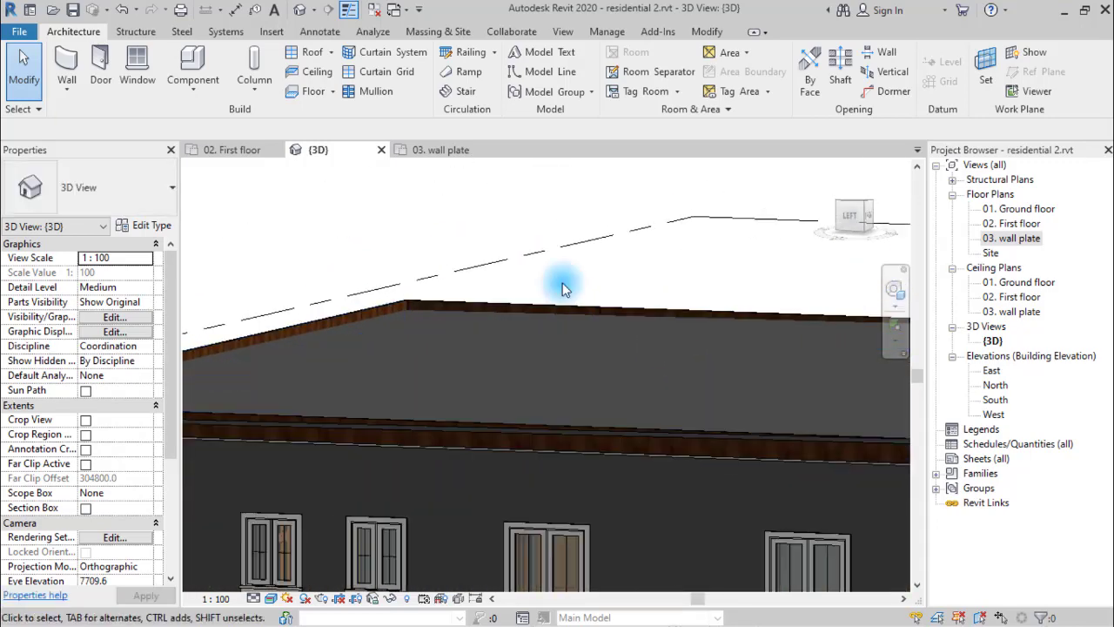
pyautogui.keyDown('shift'); pyautogui.moveTo(378, 249); pyautogui.dragTo(381, 264, button='middle'); pyautogui.keyUp('shift')
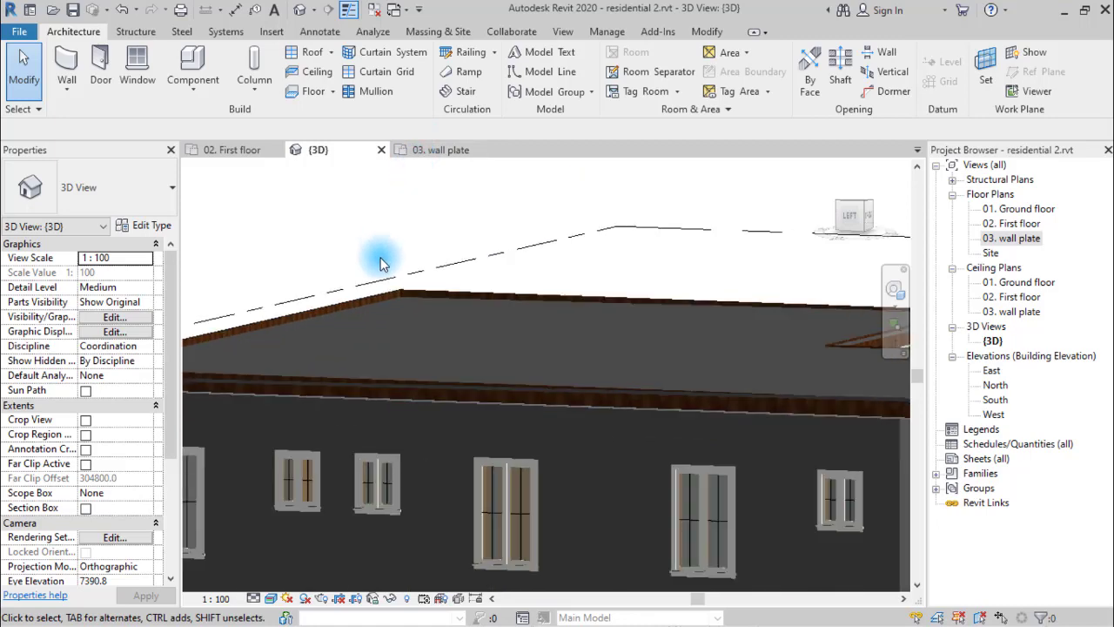
pyautogui.keyDown('shift'); pyautogui.moveTo(364, 327); pyautogui.dragTo(410, 366, button='middle'); pyautogui.keyUp('shift')
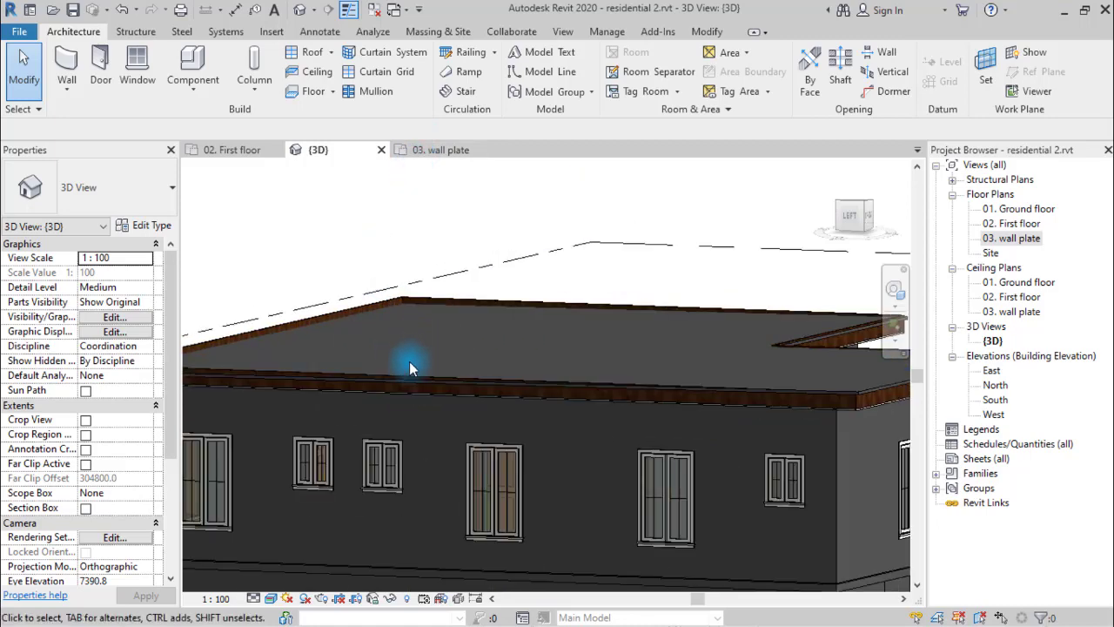
# Step: Edit the roof fascia in place and start a void extrusion on it
pyautogui.click(302, 319)
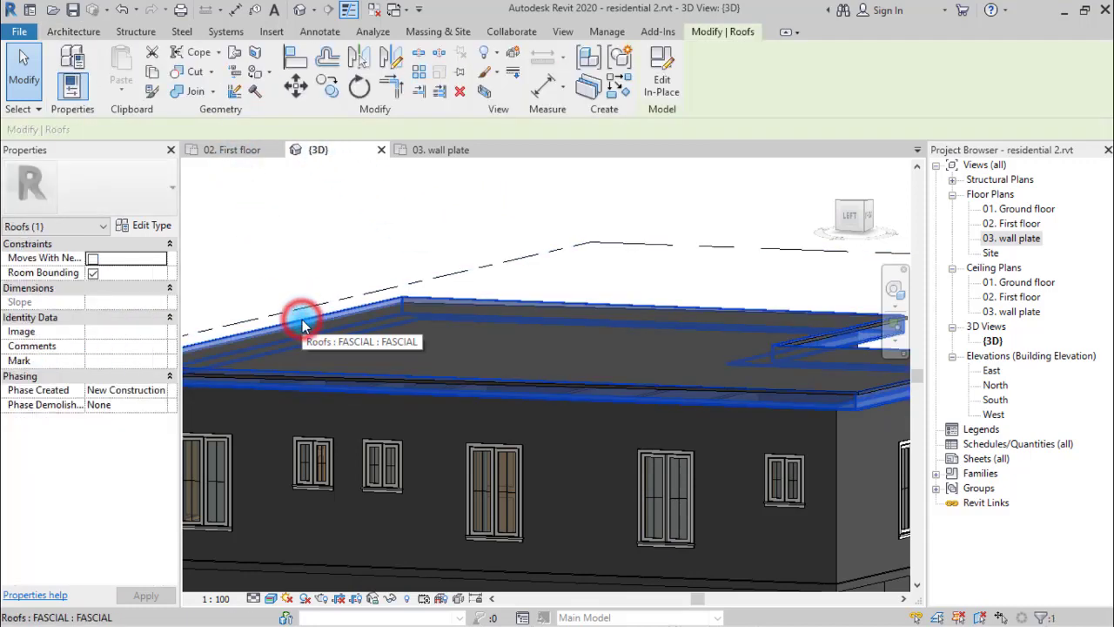
pyautogui.click(659, 68)
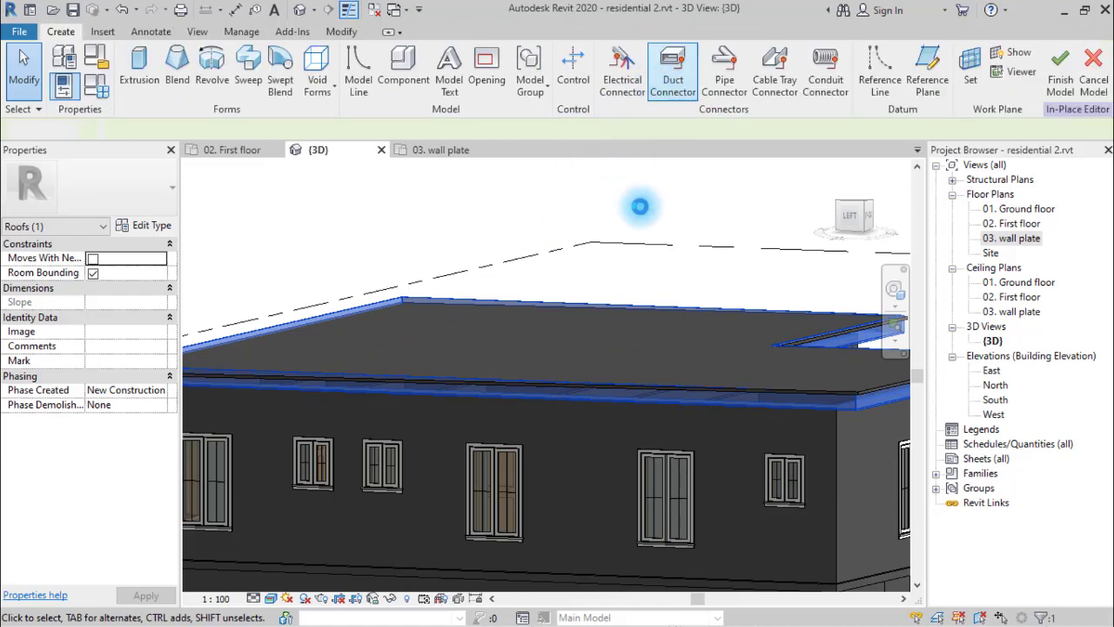
pyautogui.click(614, 265)
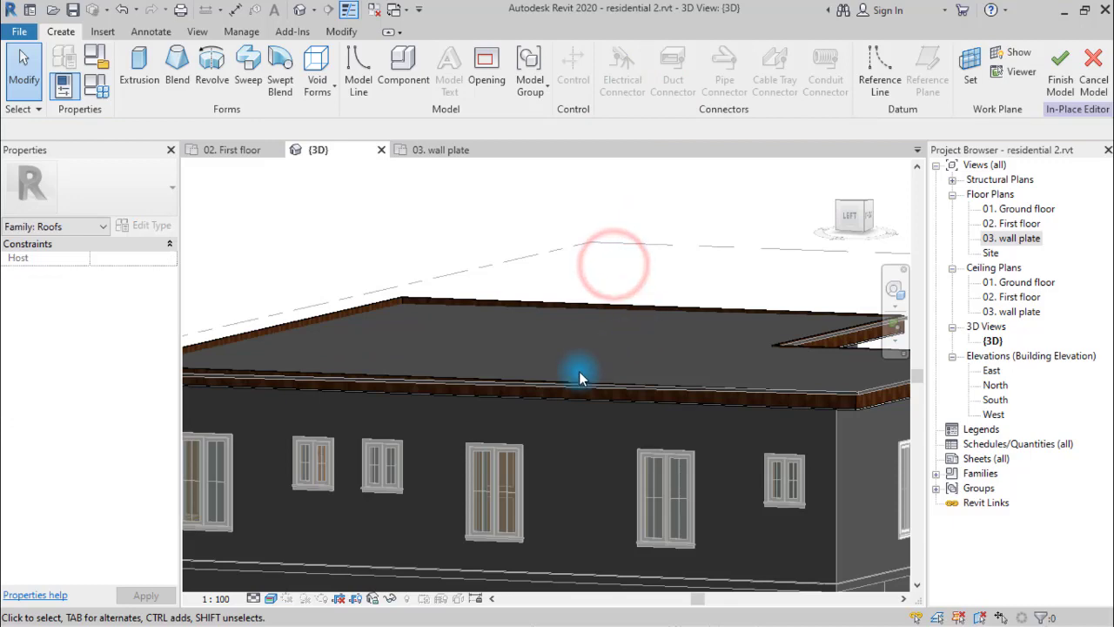
pyautogui.scroll(4, 505, 395)
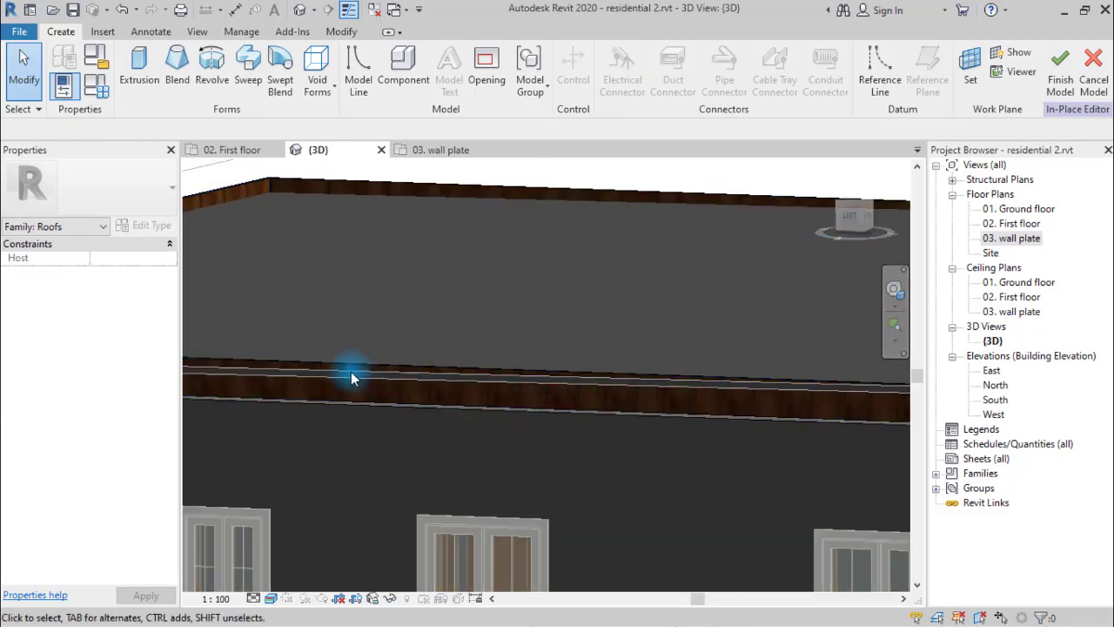
pyautogui.click(316, 88)
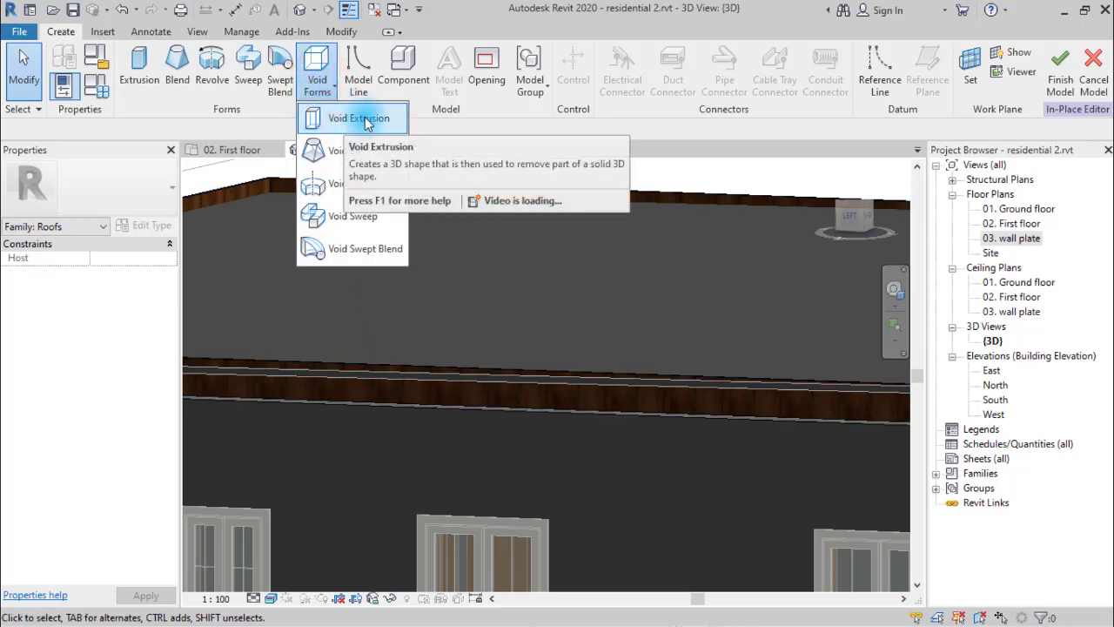
pyautogui.click(356, 118)
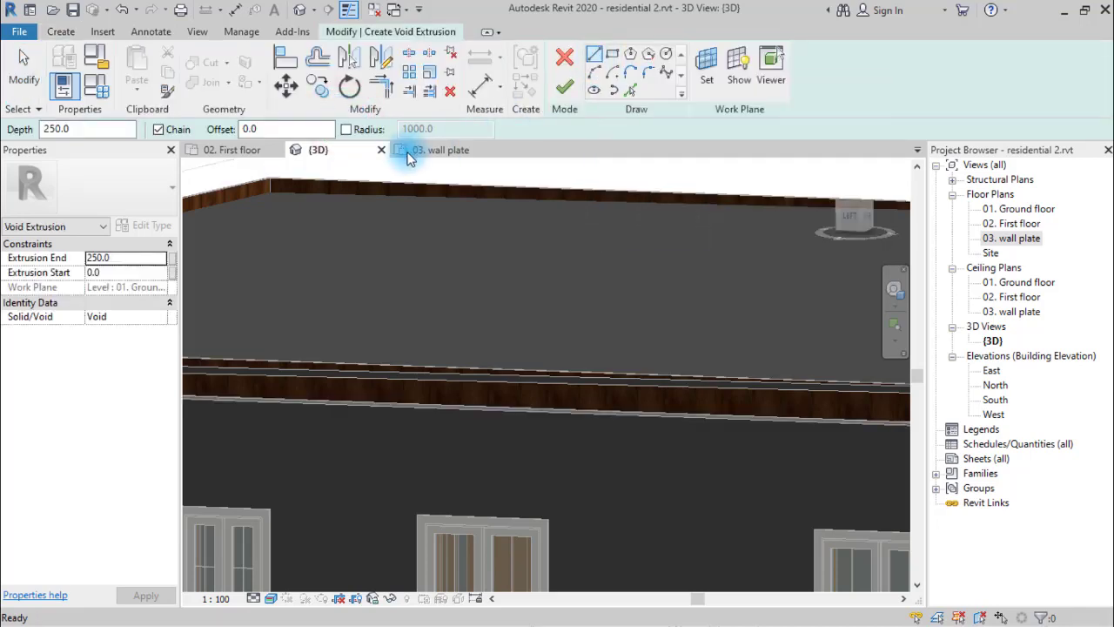
# Step: Set the void extrusion's work plane by picking the fascia sweep's face along the roof edge
pyautogui.keyDown('shift'); pyautogui.moveTo(641, 323); pyautogui.dragTo(465, 405, button='middle'); pyautogui.keyUp('shift')
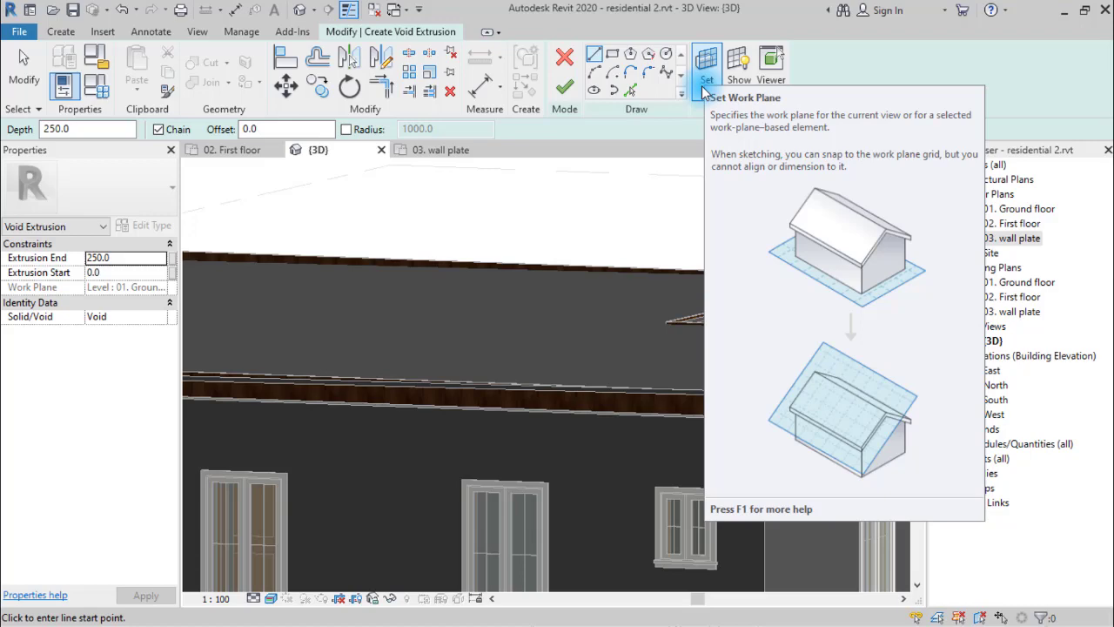
pyautogui.click(704, 87)
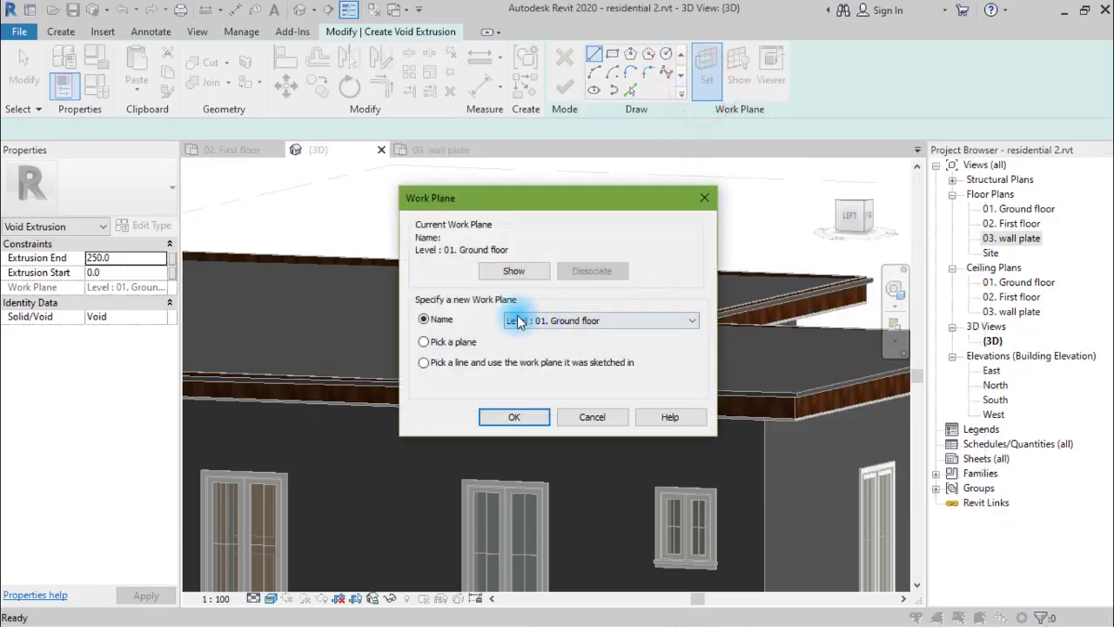
pyautogui.click(425, 342)
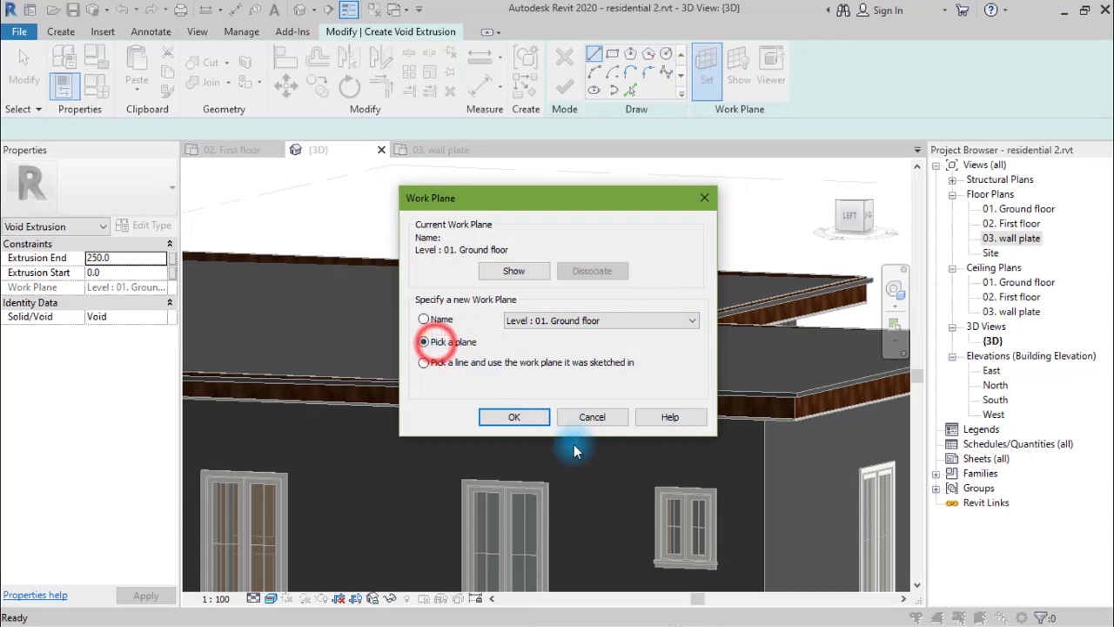
pyautogui.click(514, 418)
pyautogui.scroll(5, 566, 381)
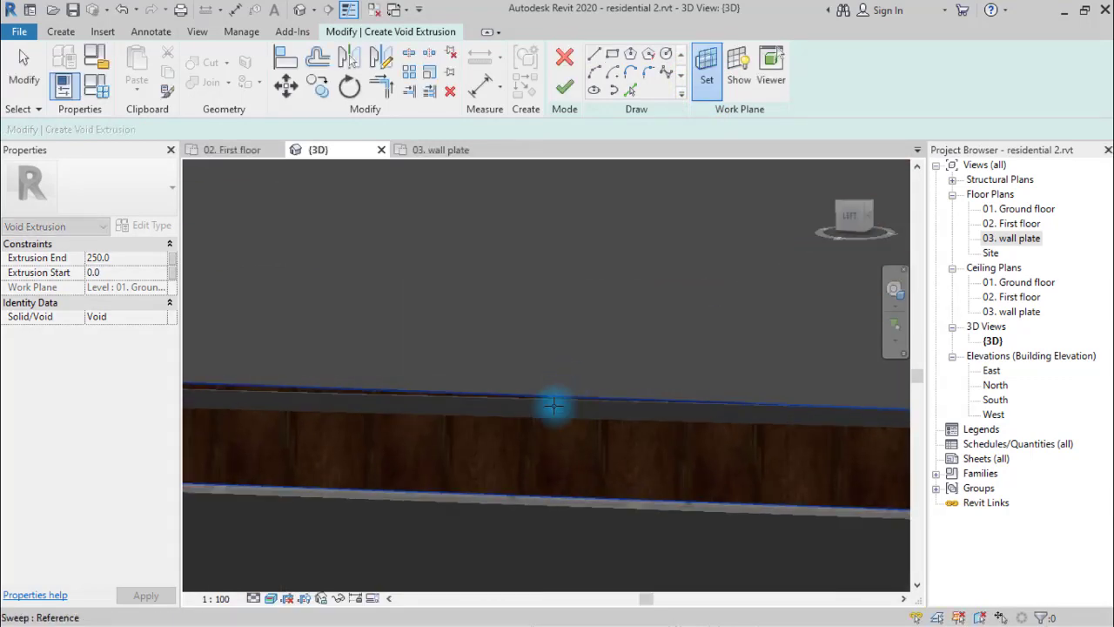
pyautogui.scroll(3, 385, 416)
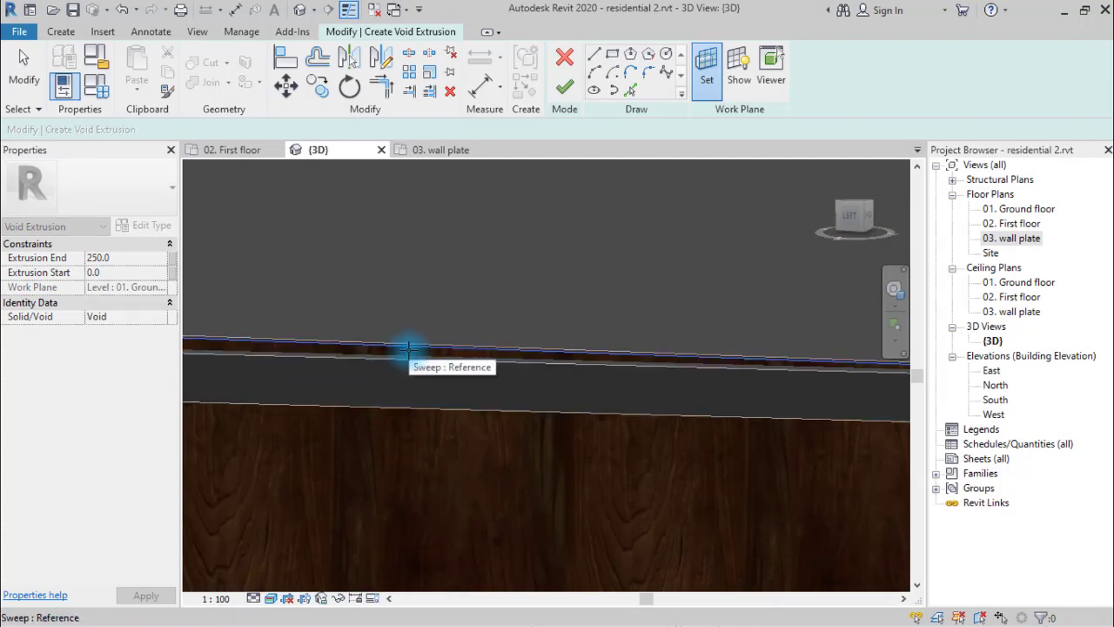
pyautogui.click(407, 353)
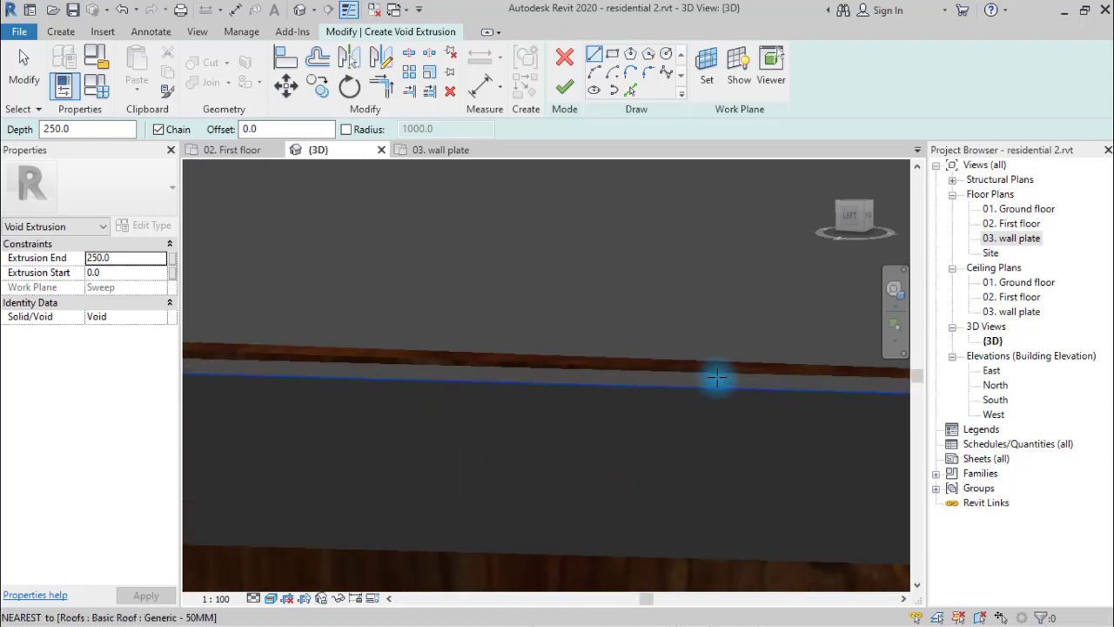
pyautogui.moveTo(716, 378); pyautogui.dragTo(340, 416, button='middle')
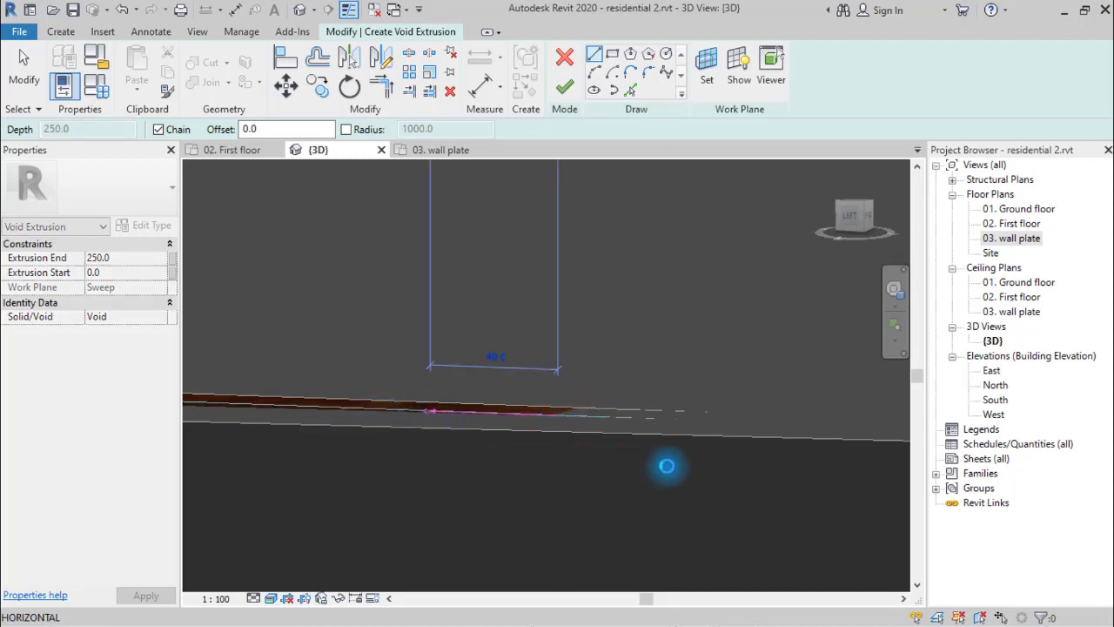
pyautogui.moveTo(666, 466); pyautogui.dragTo(678, 477, button='middle')
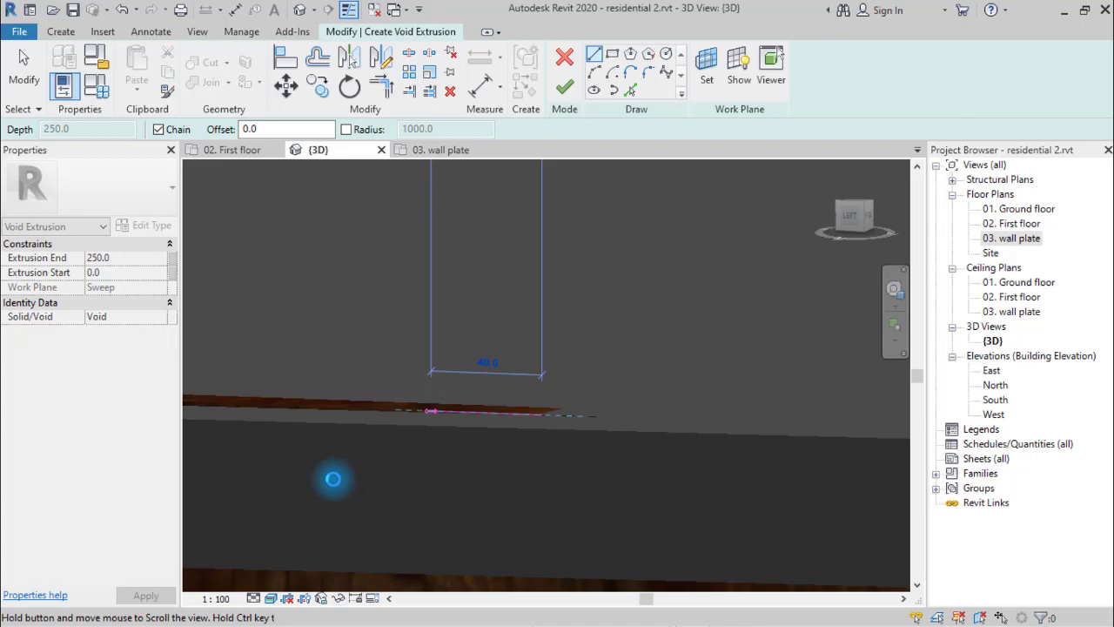
pyautogui.keyDown('shift'); pyautogui.moveTo(332, 479); pyautogui.dragTo(333, 479, button='middle'); pyautogui.keyUp('shift')
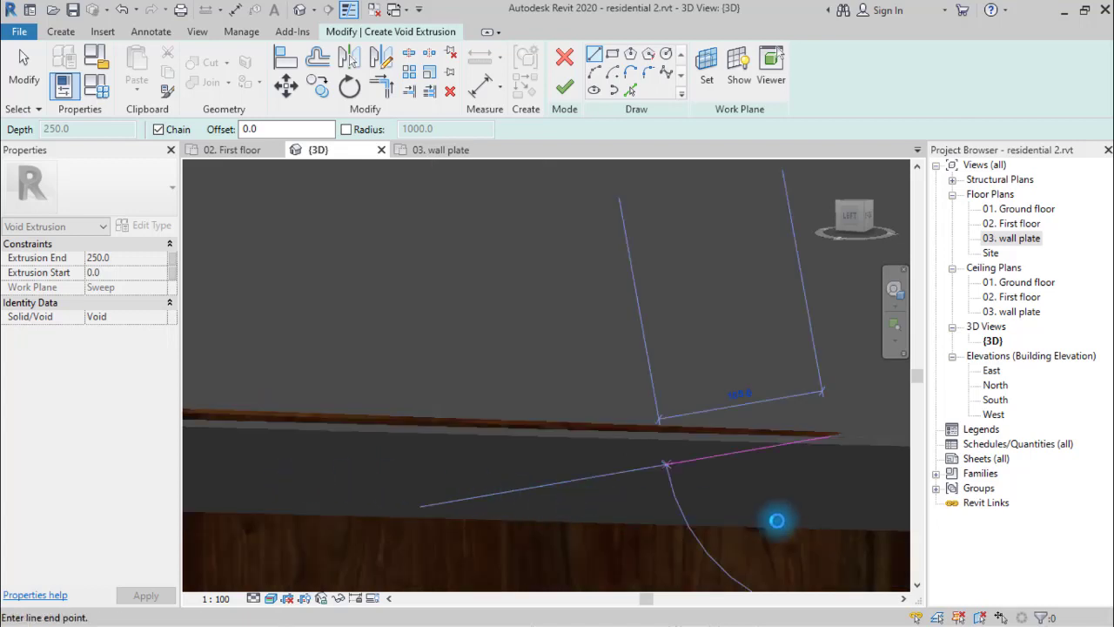
pyautogui.moveTo(893, 529); pyautogui.dragTo(878, 528, button='middle')
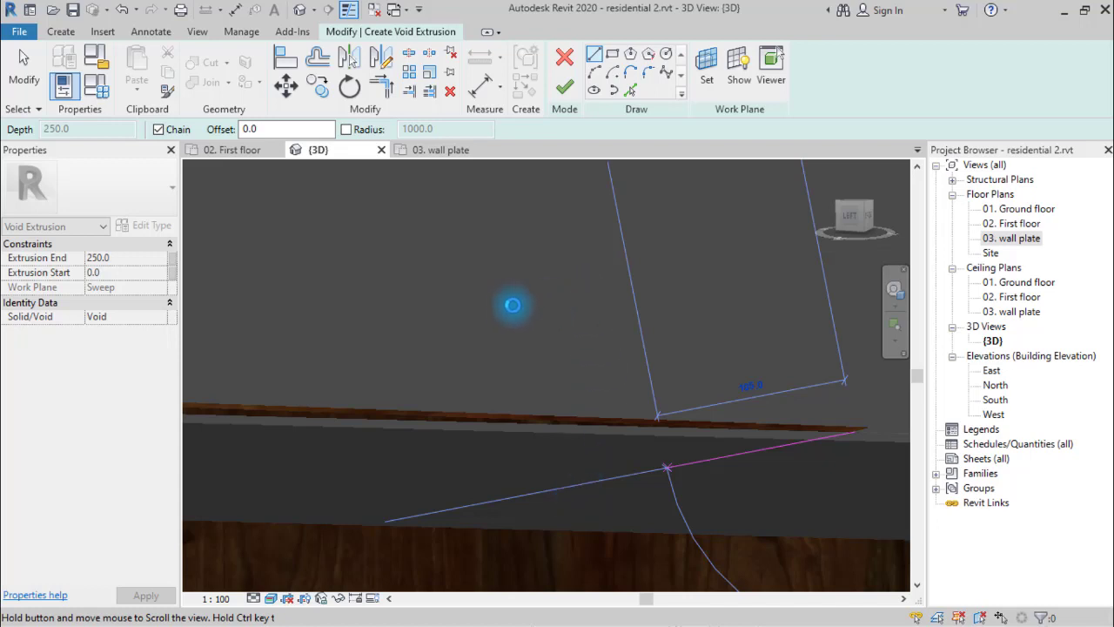
pyautogui.moveTo(487, 316); pyautogui.dragTo(485, 316, button='middle')
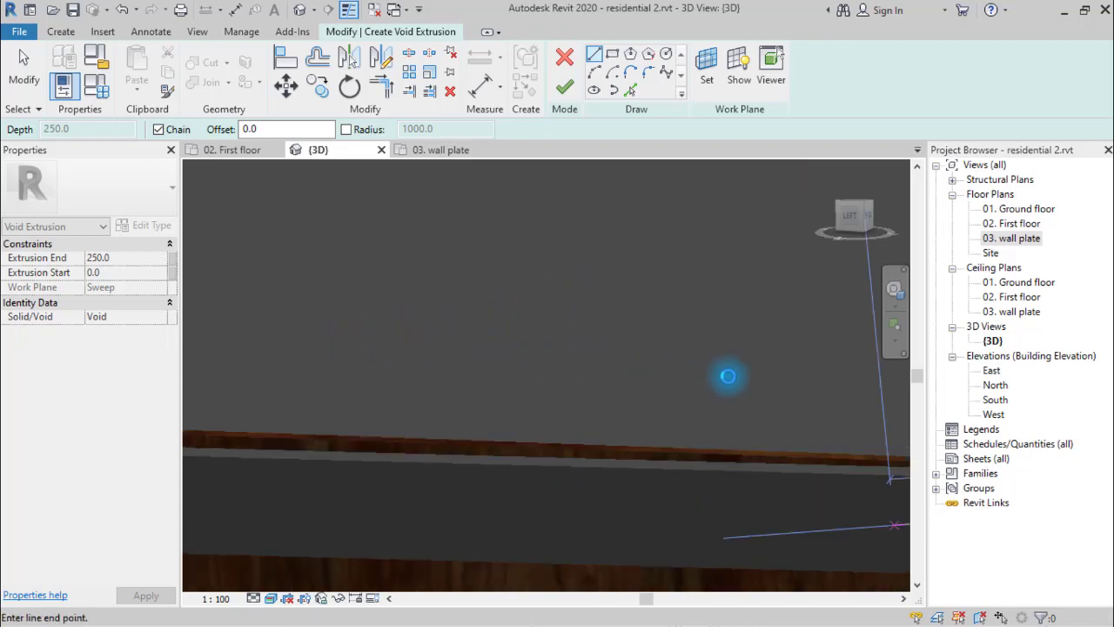
pyautogui.scroll(-1, 726, 381)
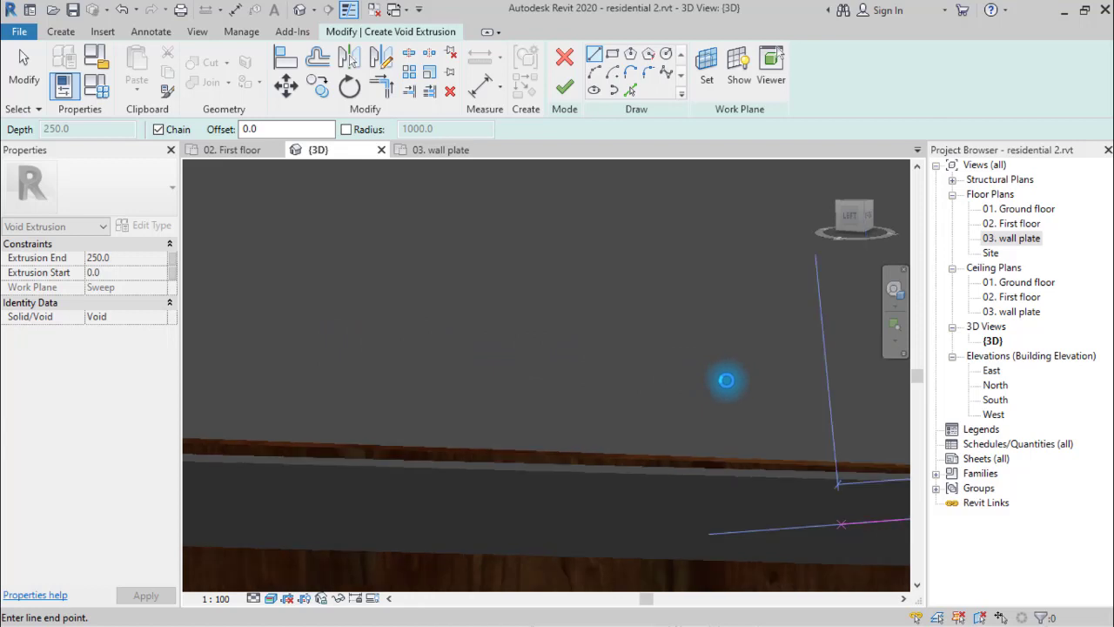
pyautogui.moveTo(292, 569)
pyautogui.keyDown('shift'); pyautogui.mouseDown(button='middle')
pyautogui.moveTo(283, 607)
pyautogui.moveTo(268, 597)
pyautogui.mouseUp(button='middle'); pyautogui.keyUp('shift')
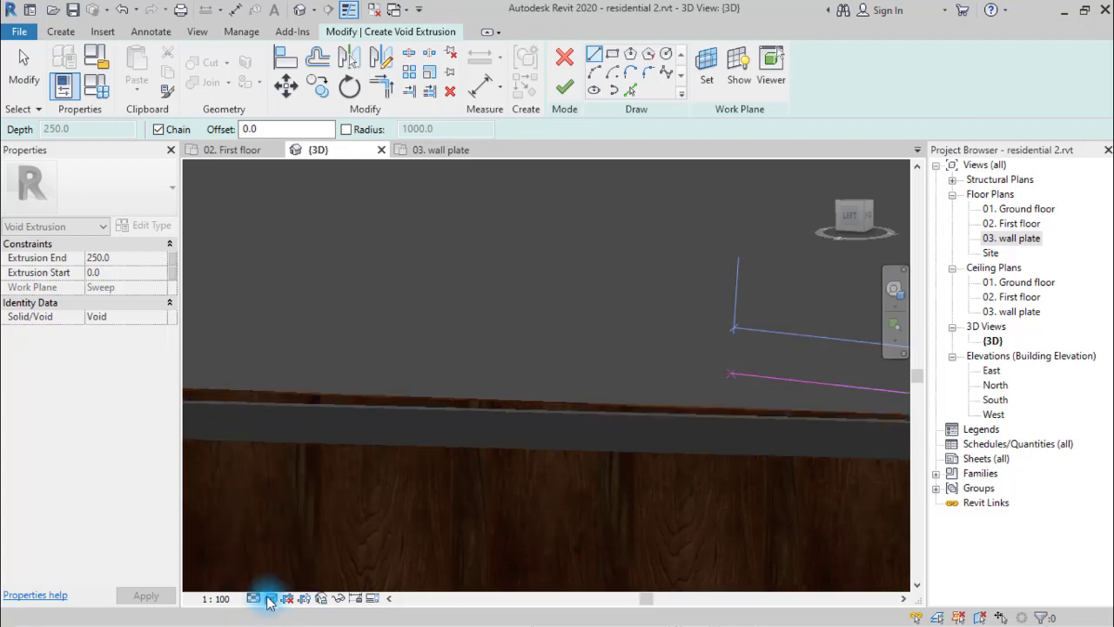
# Step: Switch the 3D view to the Hidden Line visual style for sketching the void along the roof edge
pyautogui.click(273, 598)
pyautogui.click(317, 516)
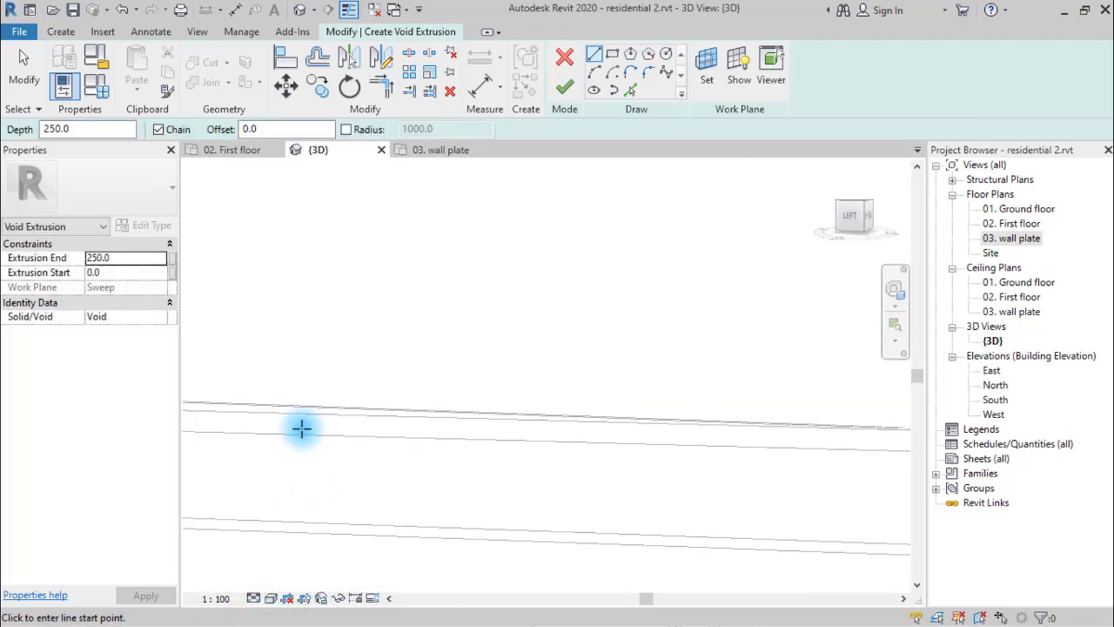
pyautogui.moveTo(841, 456); pyautogui.dragTo(399, 393, button='middle')
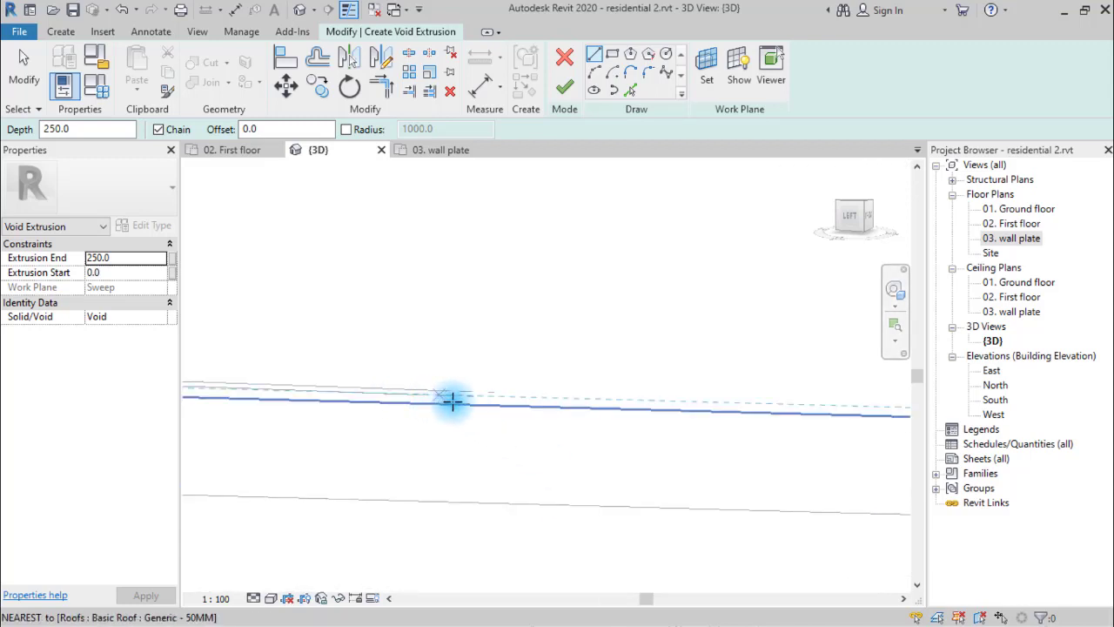
# Step: Sketch a line for the void profile along the 50 mm roof's lower edge, ending just past the building's far corner
pyautogui.click(460, 398)
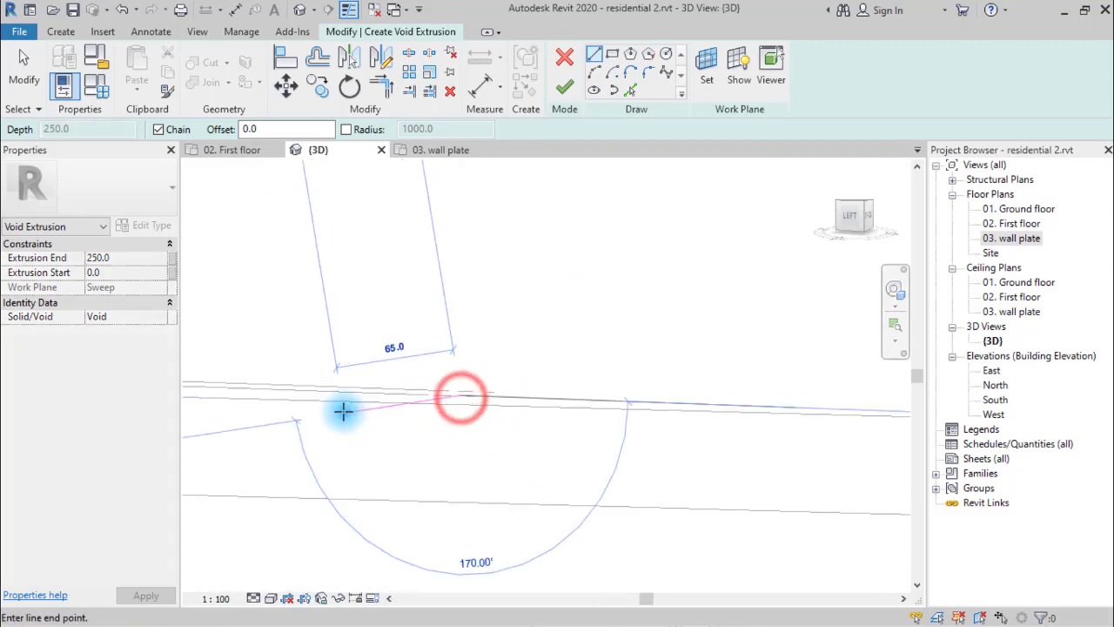
pyautogui.moveTo(259, 426); pyautogui.dragTo(738, 513, button='middle')
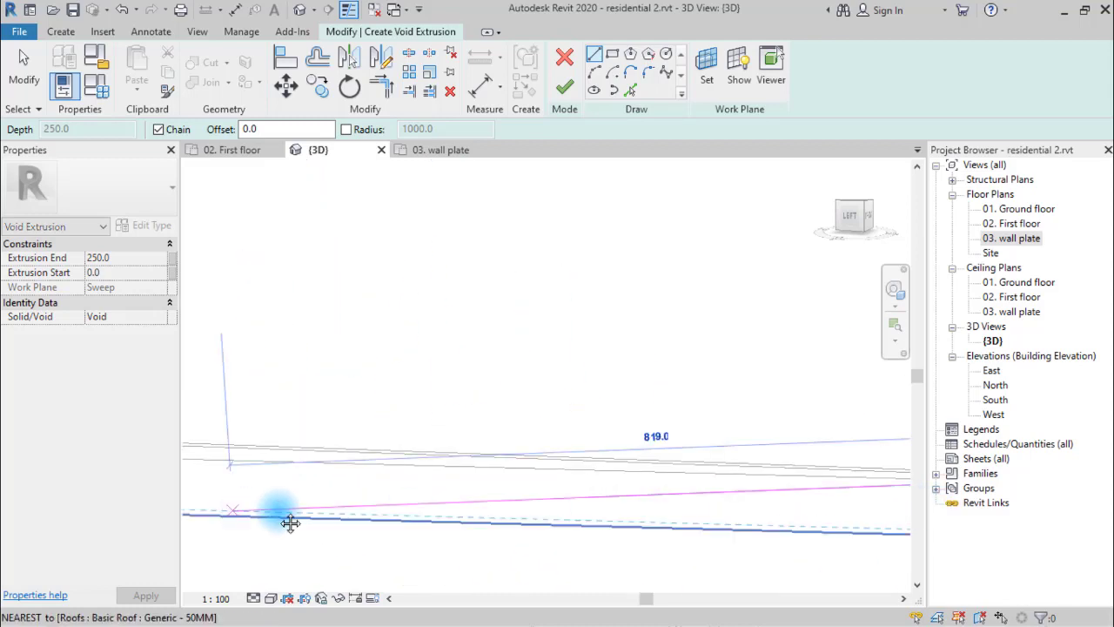
pyautogui.moveTo(288, 522); pyautogui.dragTo(926, 547, button='middle')
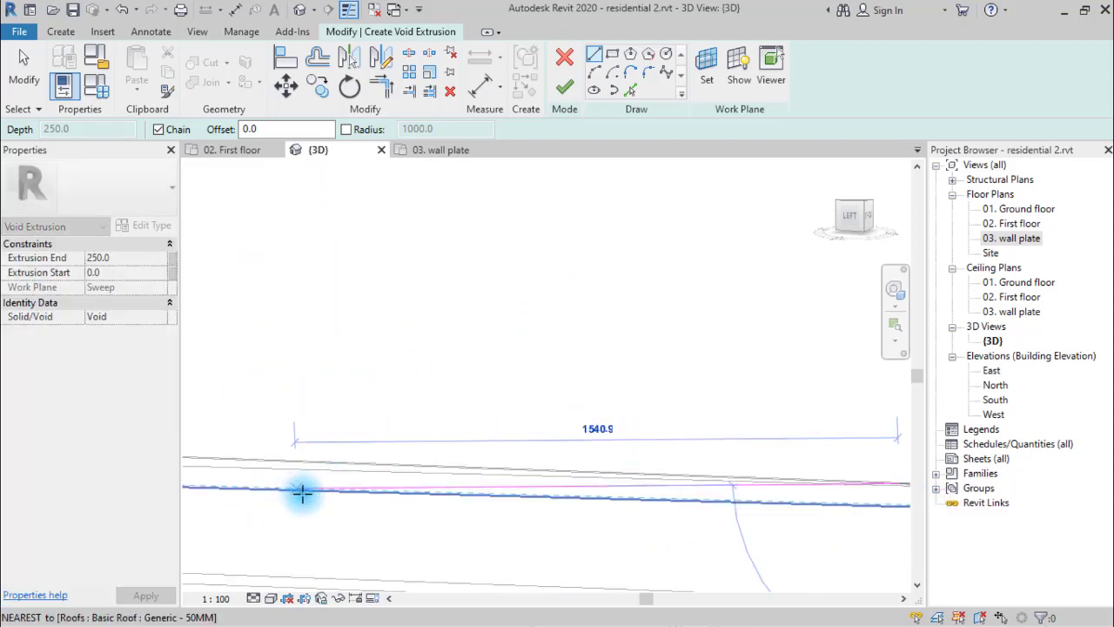
pyautogui.moveTo(301, 490)
pyautogui.mouseDown(button='middle')
pyautogui.moveTo(366, 470)
pyautogui.moveTo(557, 457)
pyautogui.mouseUp(button='middle')
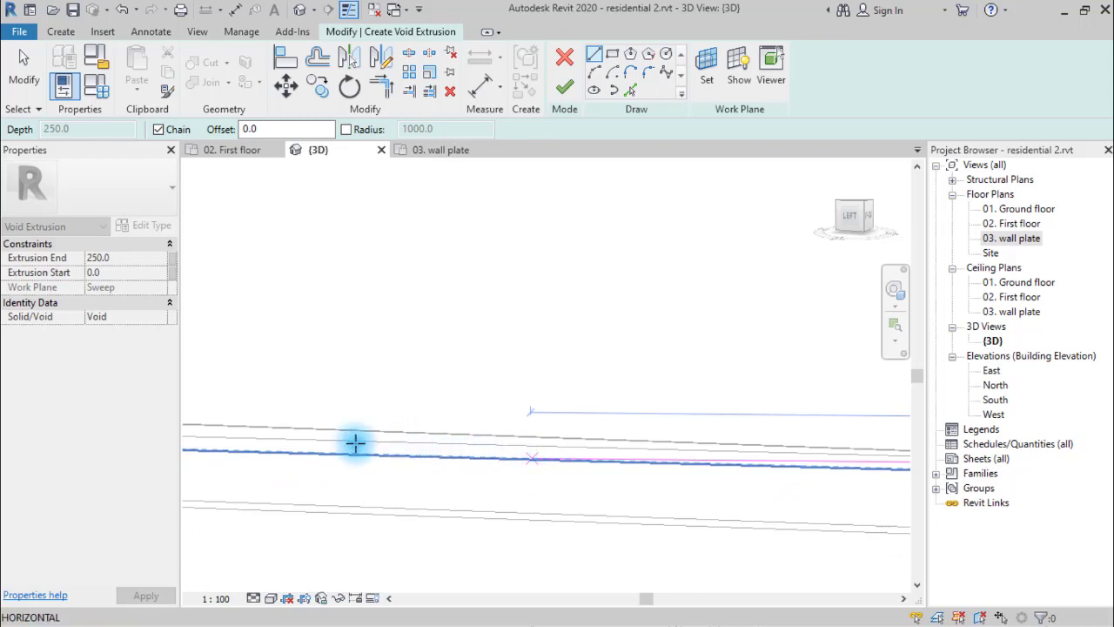
pyautogui.moveTo(355, 444)
pyautogui.mouseDown(button='middle')
pyautogui.moveTo(497, 470)
pyautogui.moveTo(1097, 462)
pyautogui.moveTo(380, 460)
pyautogui.moveTo(926, 490)
pyautogui.mouseUp(button='middle')
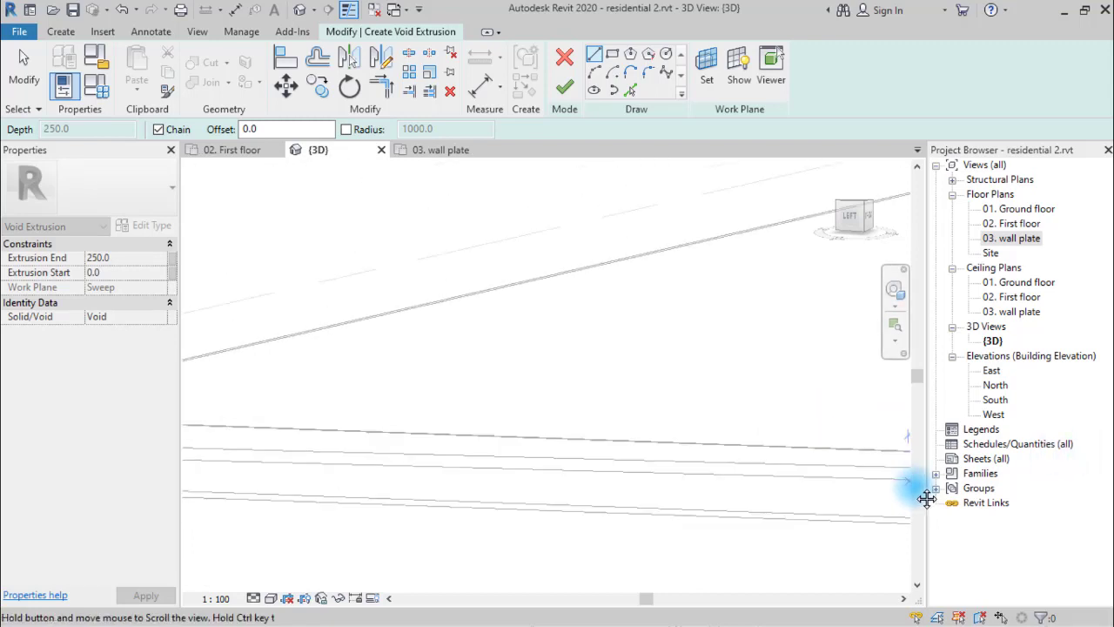
pyautogui.moveTo(261, 497); pyautogui.dragTo(818, 539, button='middle')
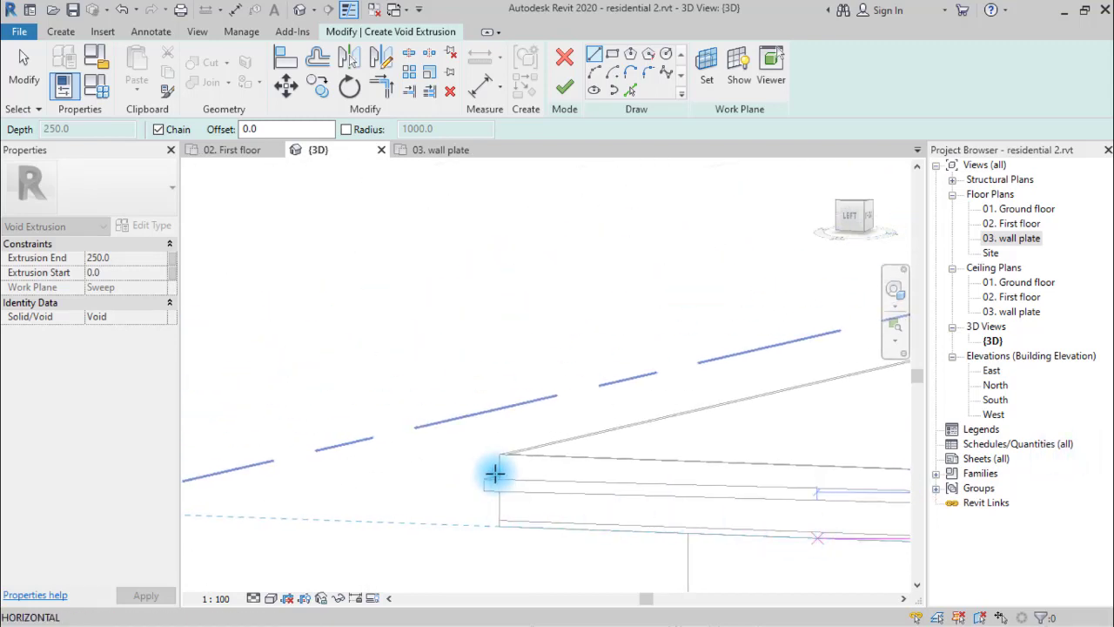
pyautogui.scroll(2, 494, 473)
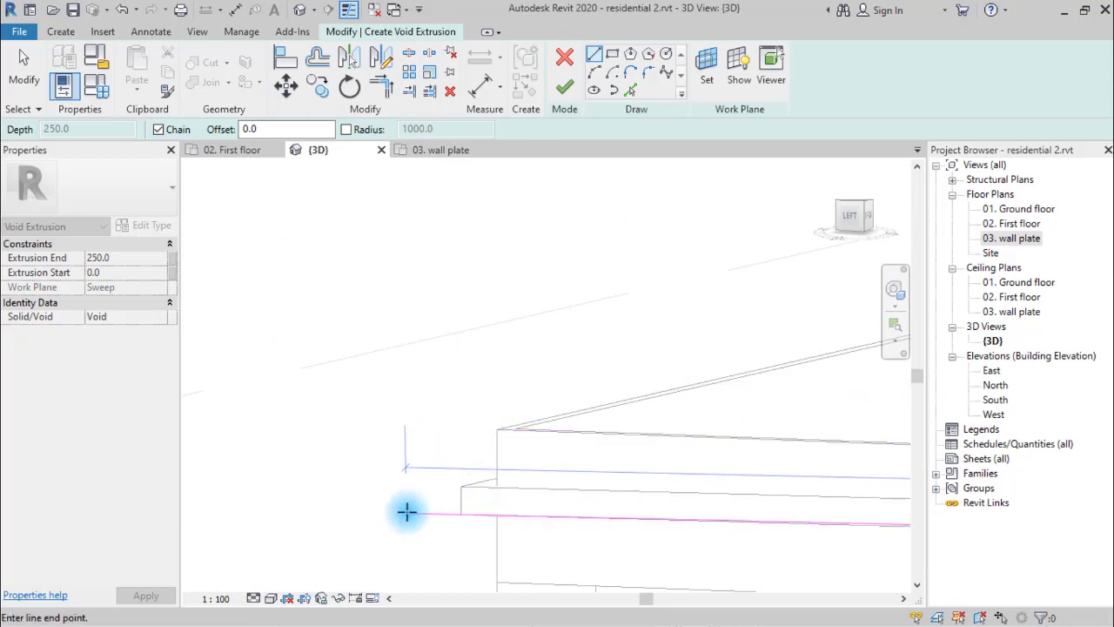
pyautogui.scroll(-3, 408, 510)
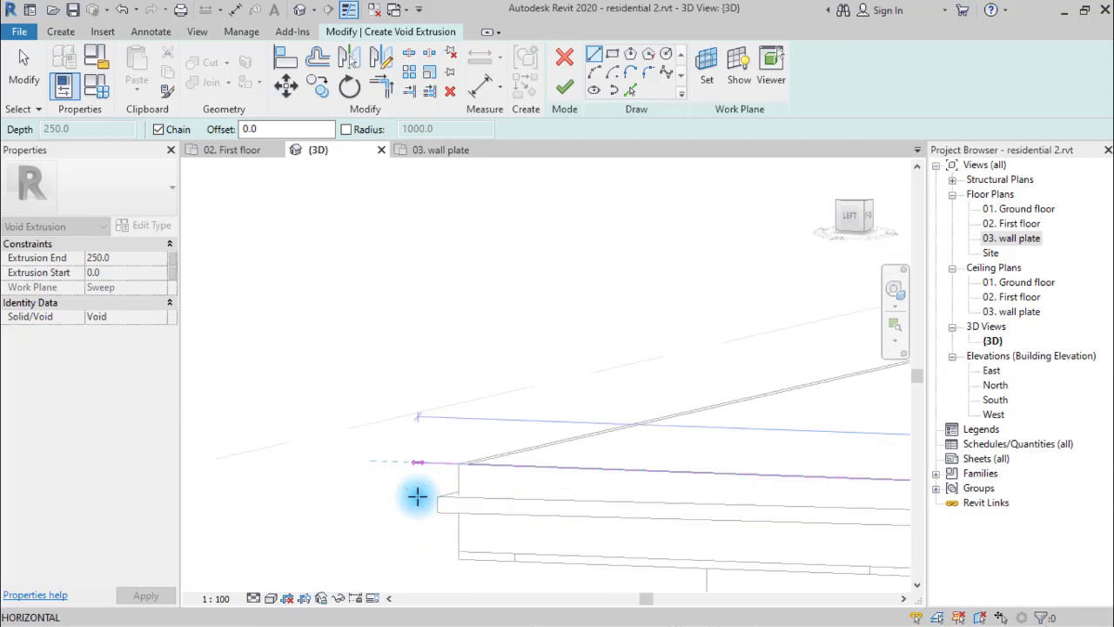
pyautogui.moveTo(418, 497); pyautogui.dragTo(323, 515, button='middle')
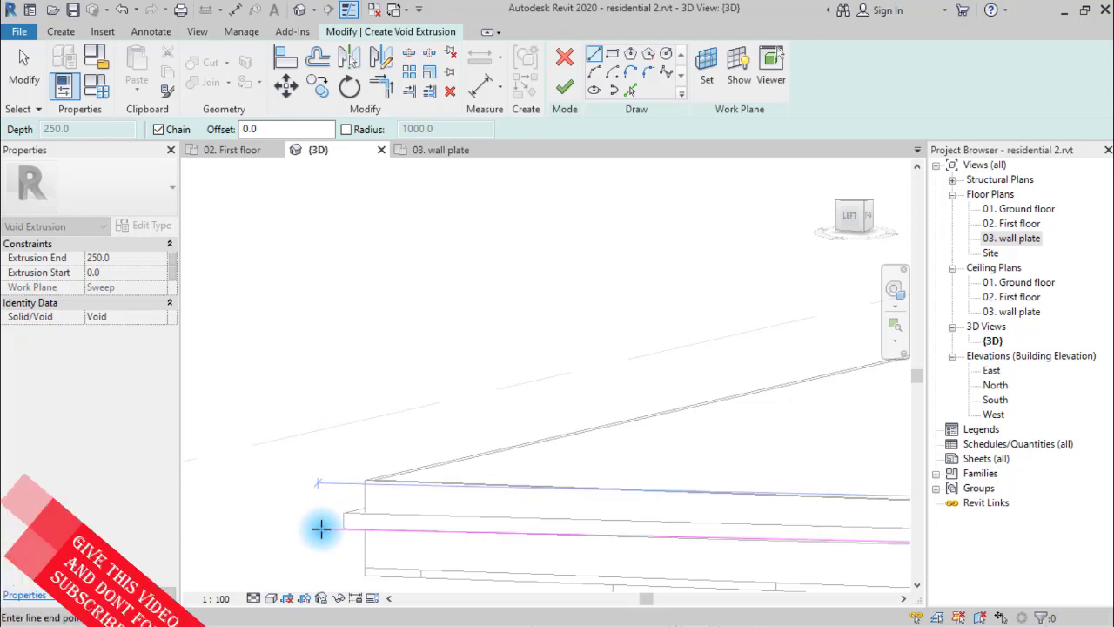
pyautogui.click(321, 528)
pyautogui.scroll(-1, 337, 483)
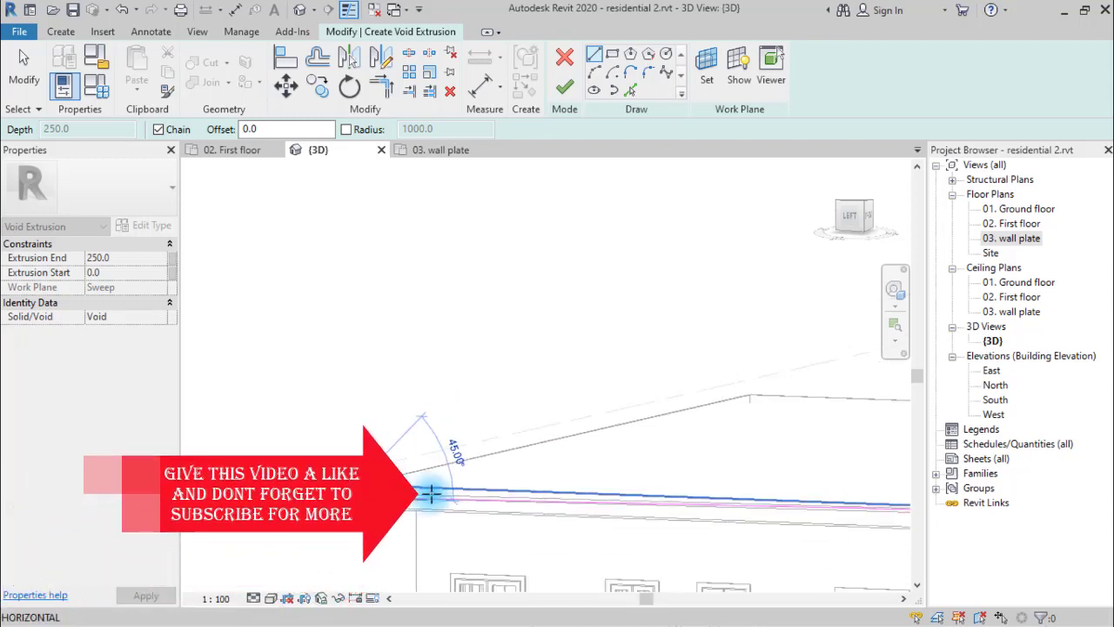
pyautogui.moveTo(430, 493); pyautogui.dragTo(363, 498, button='middle')
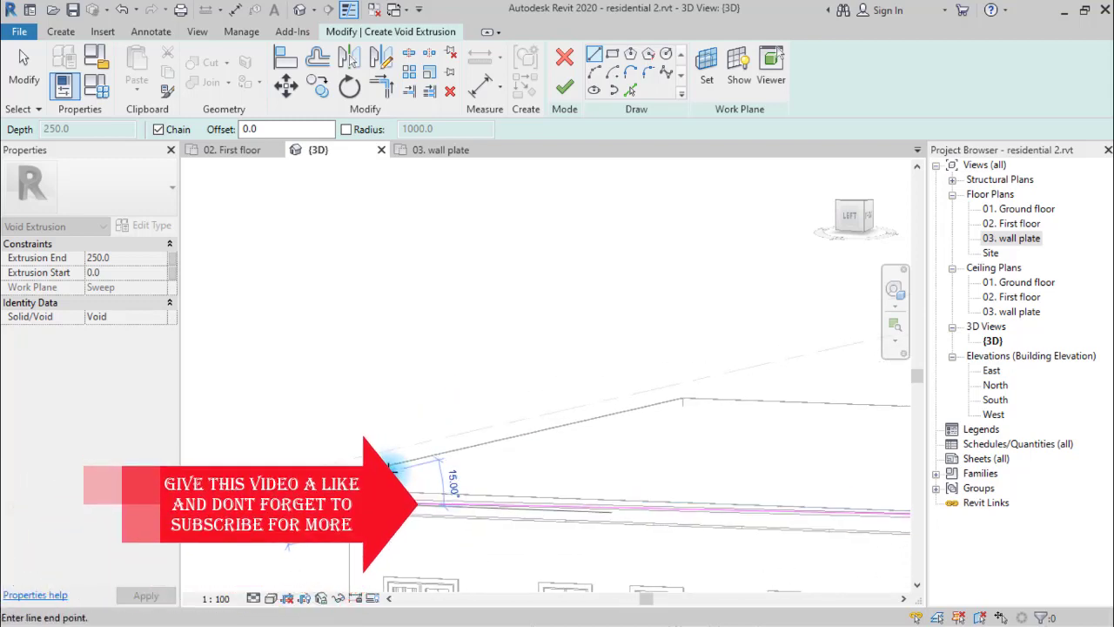
# Step: End the line chain and delete the sketched line along the roof's lower edge
pyautogui.press('Escape')
pyautogui.press('Escape')
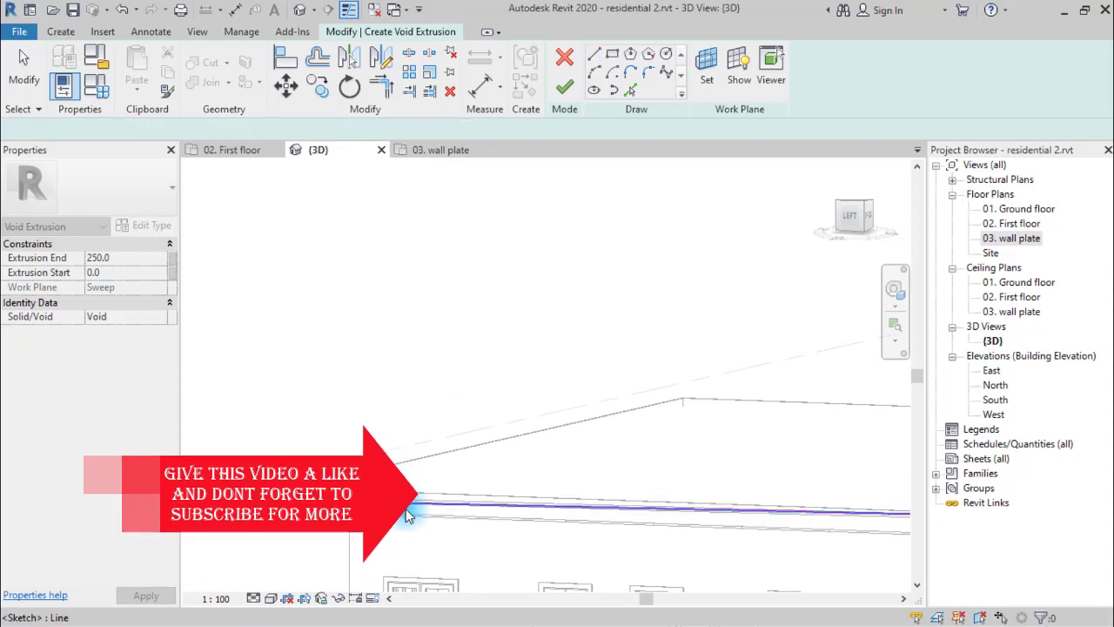
pyautogui.click(413, 502)
pyautogui.click(386, 442)
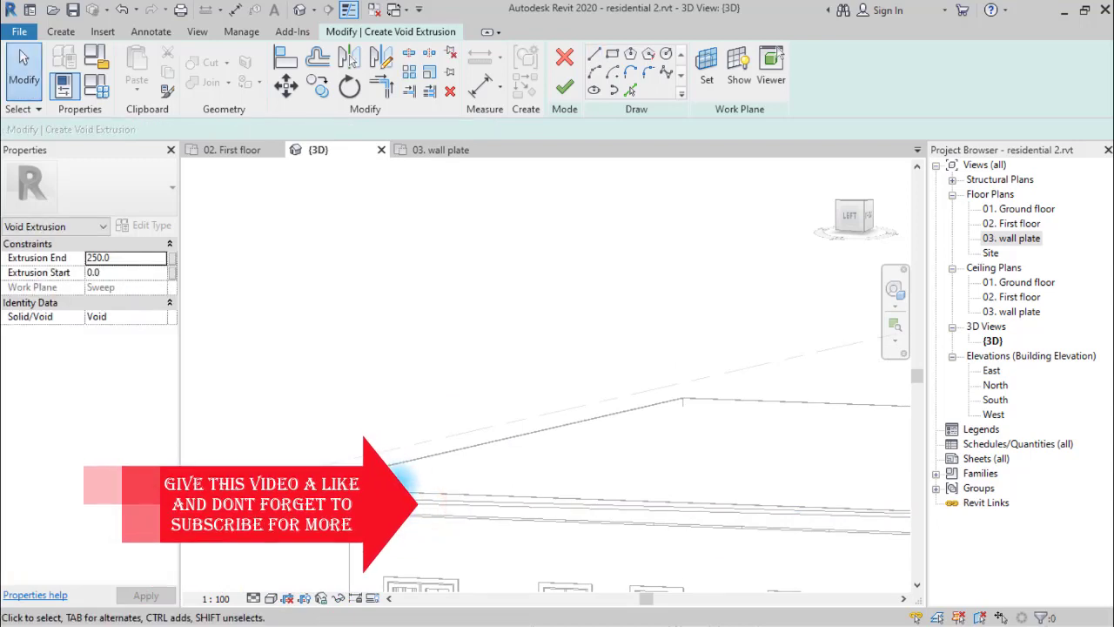
pyautogui.scroll(3, 427, 503)
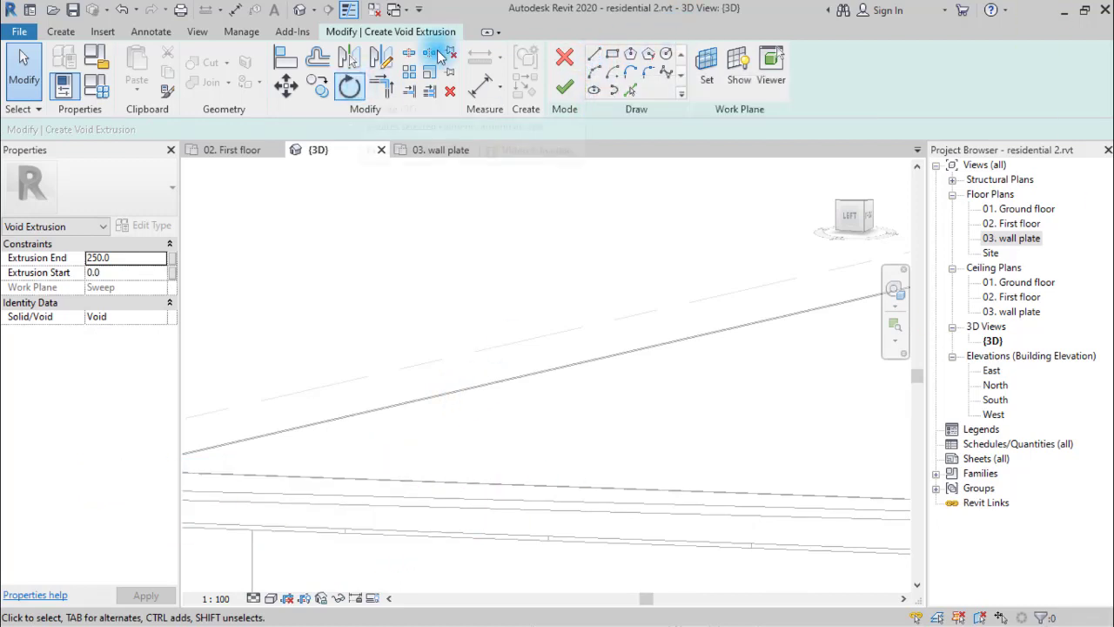
# Step: Reset the void extrusion's work plane by picking a face of the 50 mm roof along its long edge
pyautogui.scroll(-3, 466, 374)
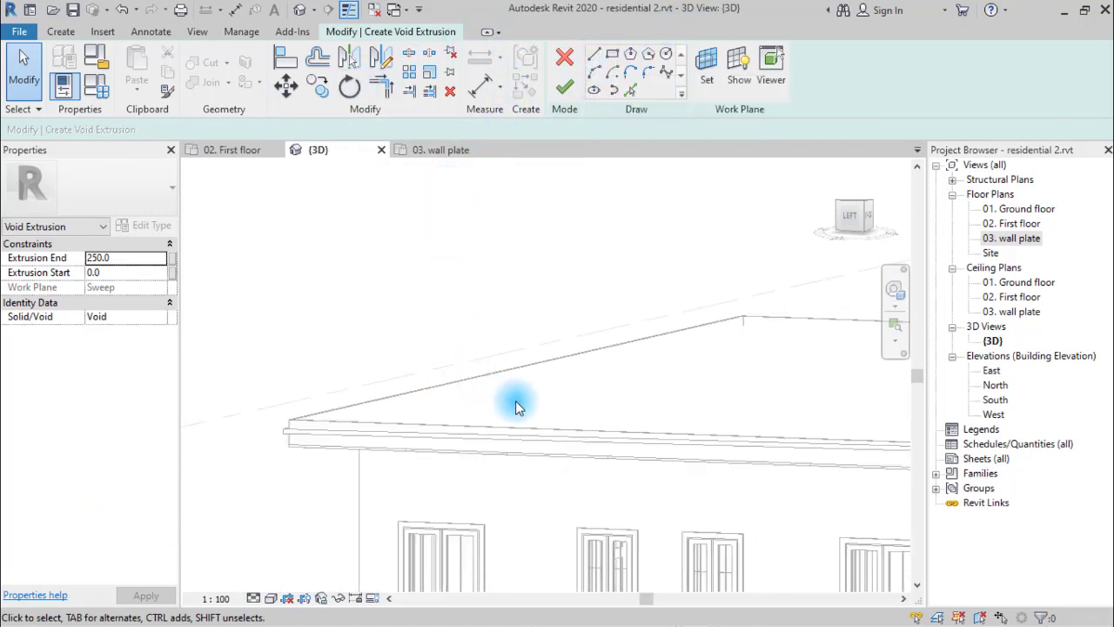
pyautogui.moveTo(515, 407); pyautogui.dragTo(406, 417, button='middle')
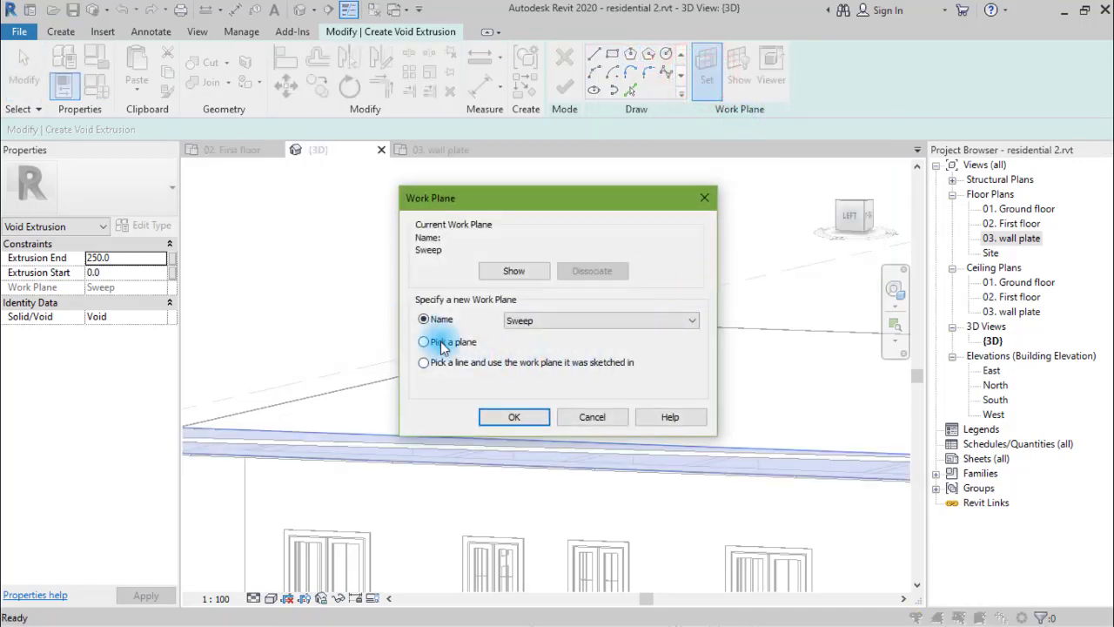
pyautogui.click(515, 417)
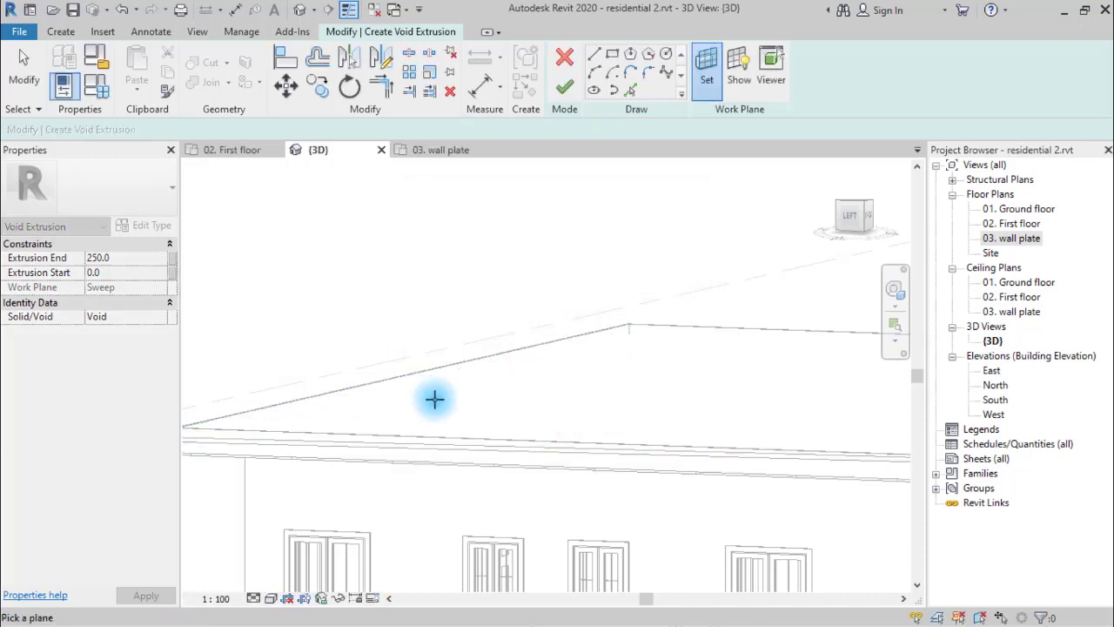
pyautogui.scroll(2, 390, 436)
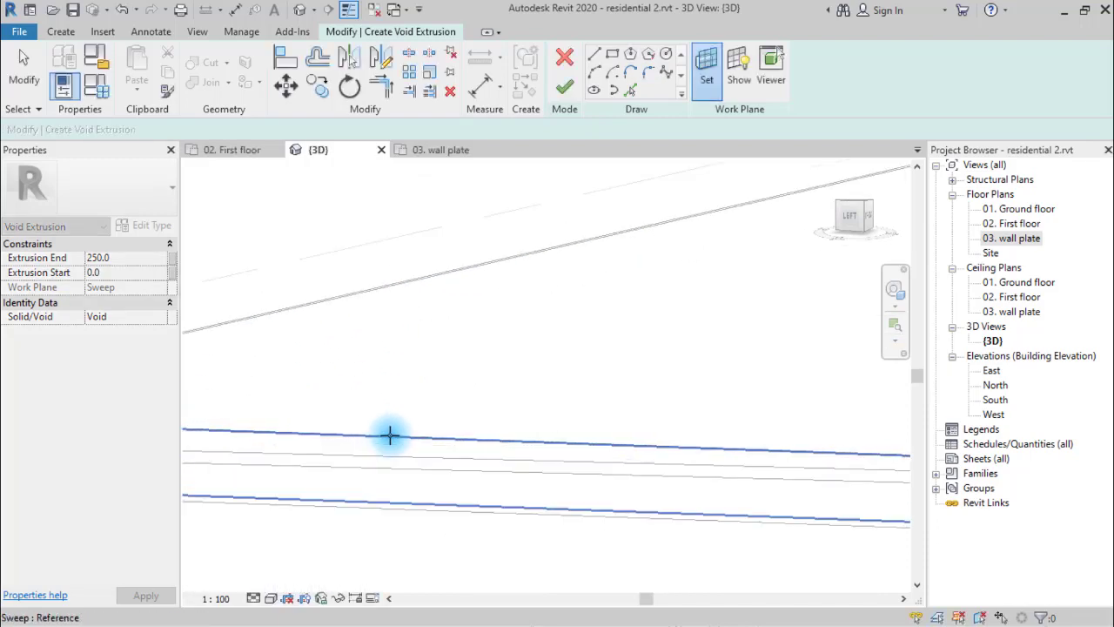
pyautogui.click(391, 454)
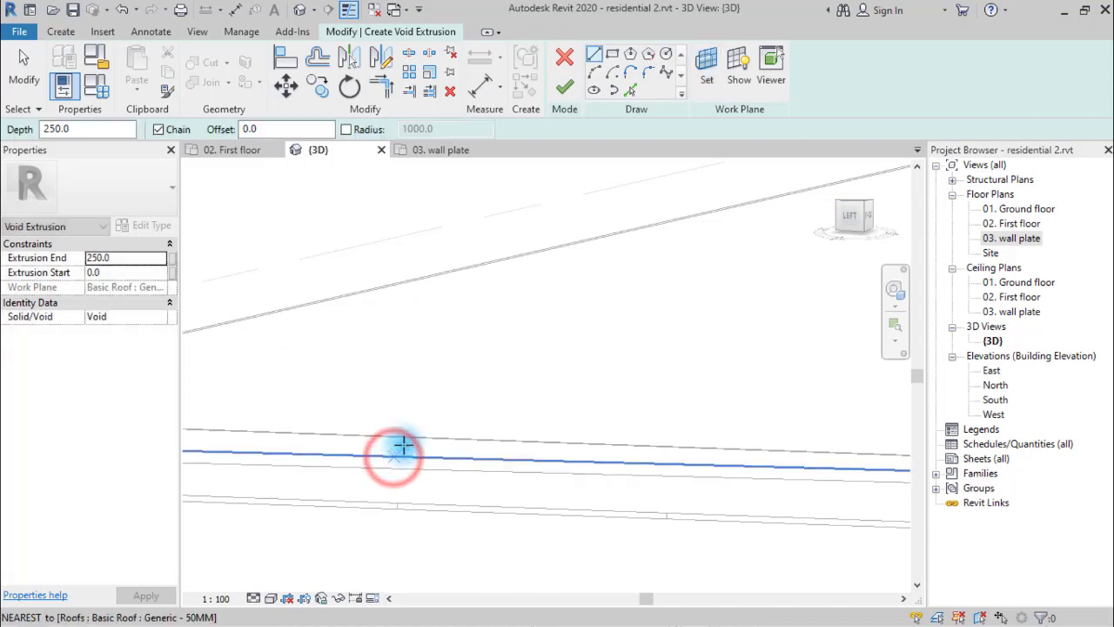
# Step: Create a void profile line by picking the upper outer edge of the 50 mm roof with Pick Lines
pyautogui.click(632, 92)
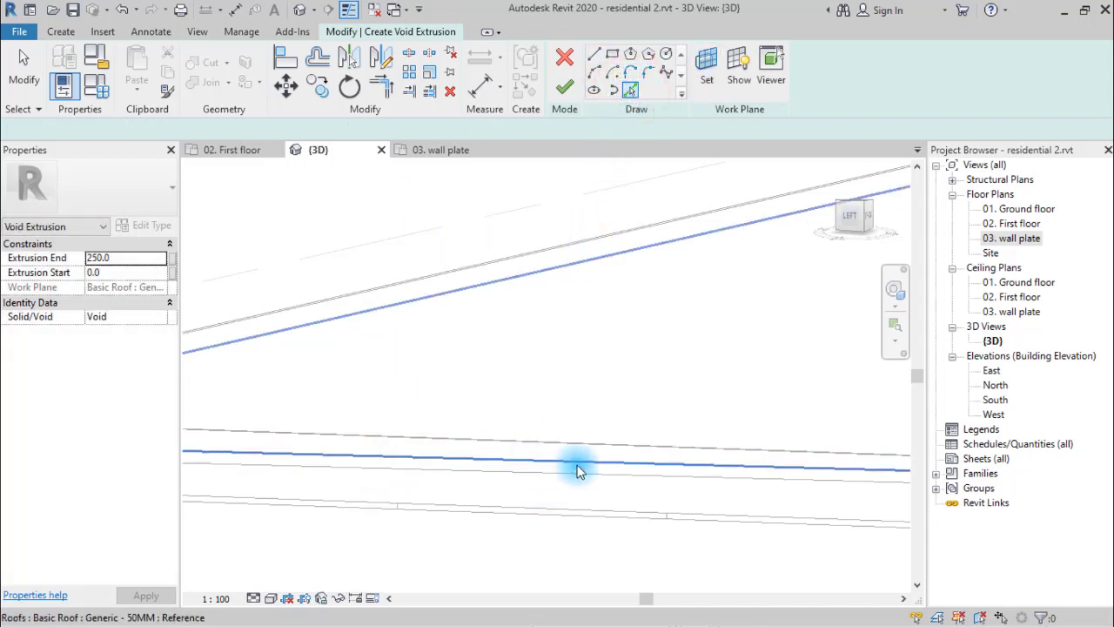
pyautogui.click(577, 466)
pyautogui.scroll(-5, 529, 464)
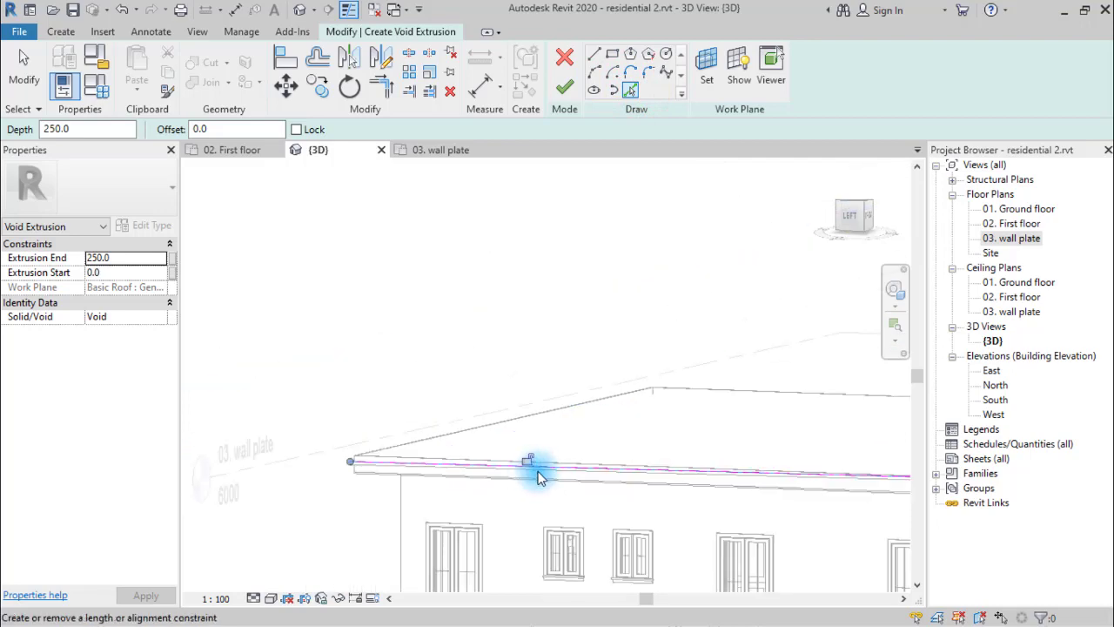
pyautogui.moveTo(529, 465)
pyautogui.mouseDown(button='middle')
pyautogui.moveTo(421, 489)
pyautogui.moveTo(301, 472)
pyautogui.moveTo(479, 557)
pyautogui.mouseUp(button='middle')
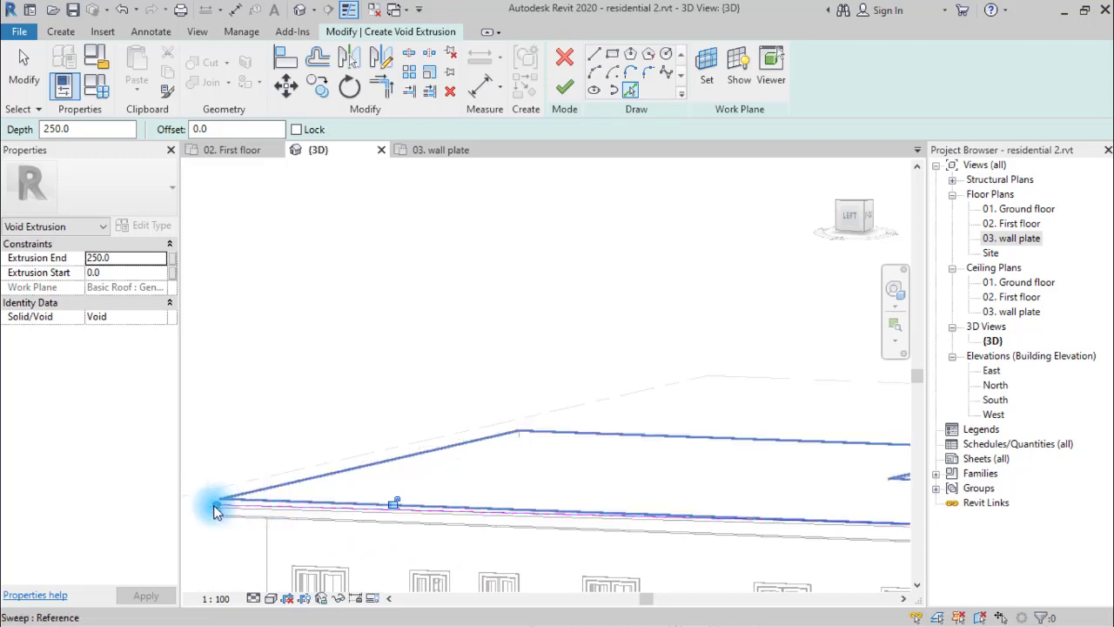
pyautogui.scroll(2, 213, 514)
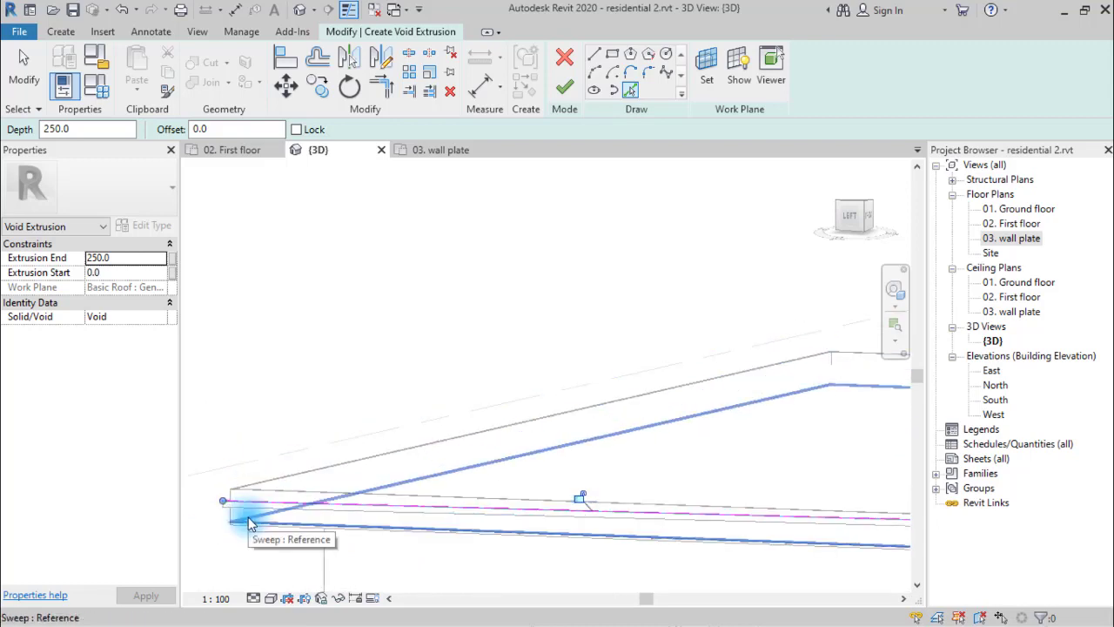
# Step: Try to add void profile lines by picking the roof's edges around the back corner with Pick Lines
pyautogui.click(596, 54)
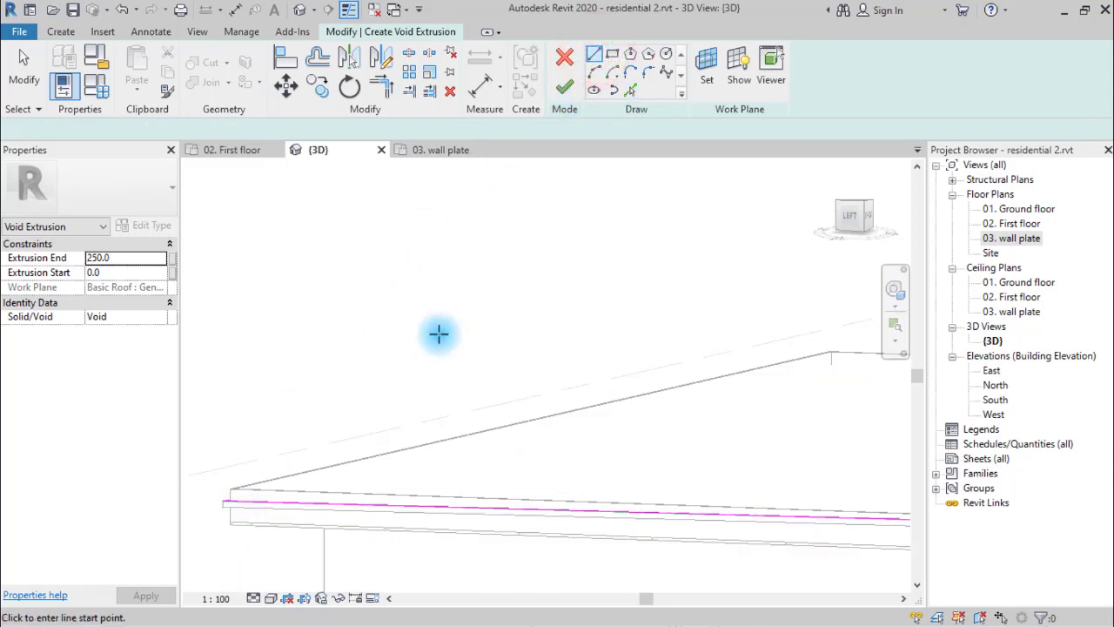
pyautogui.click(554, 191)
pyautogui.click(634, 89)
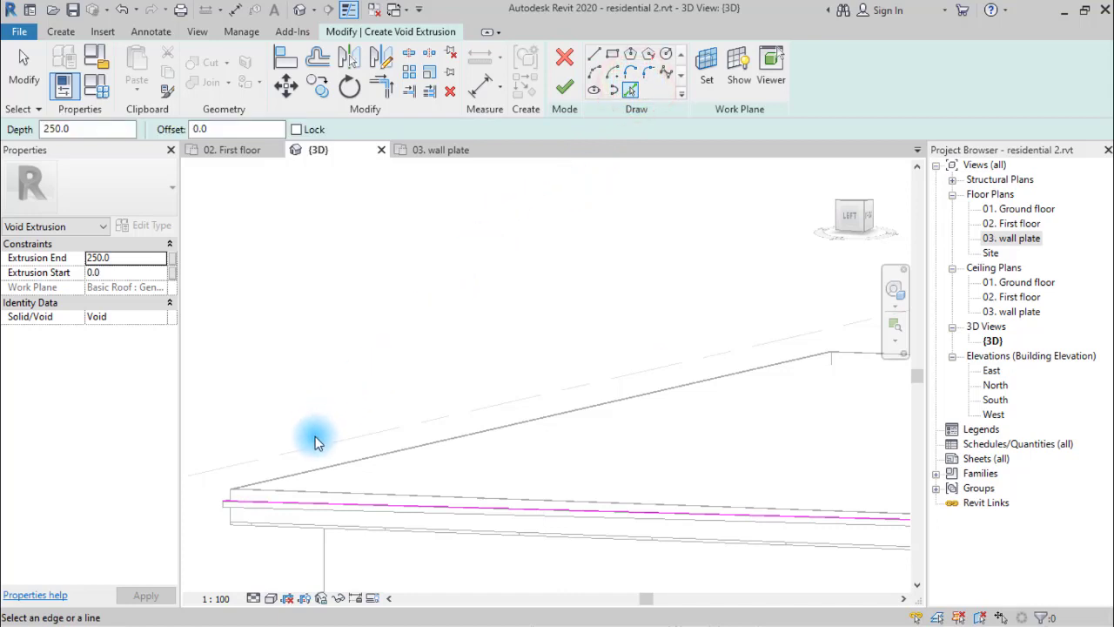
pyautogui.keyDown('shift'); pyautogui.moveTo(337, 454); pyautogui.dragTo(290, 400, button='middle'); pyautogui.keyUp('shift')
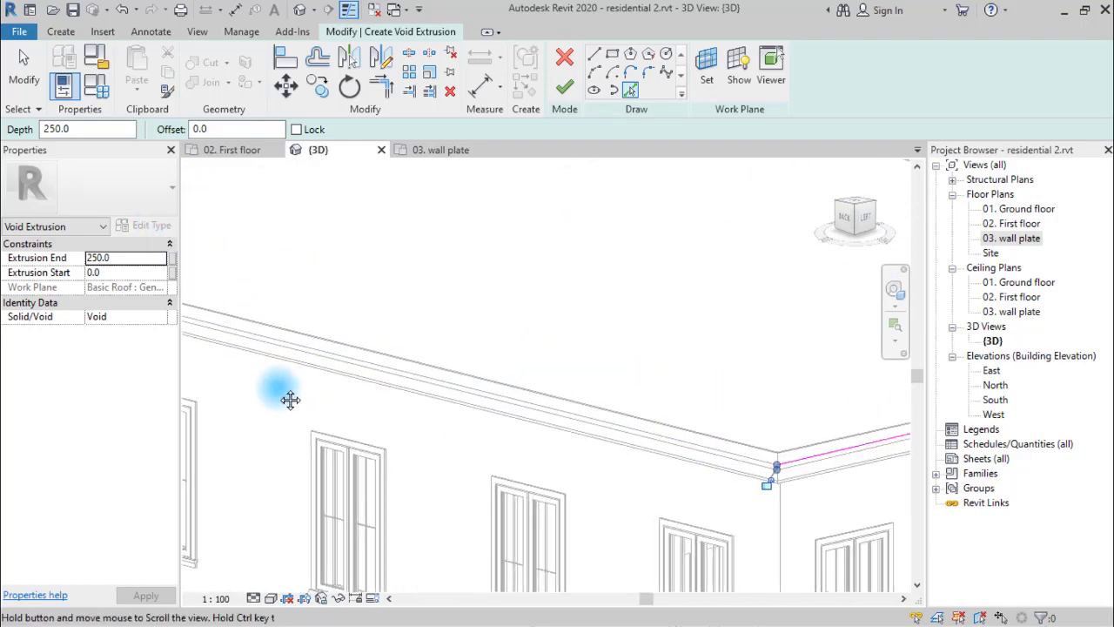
pyautogui.scroll(4, 709, 451)
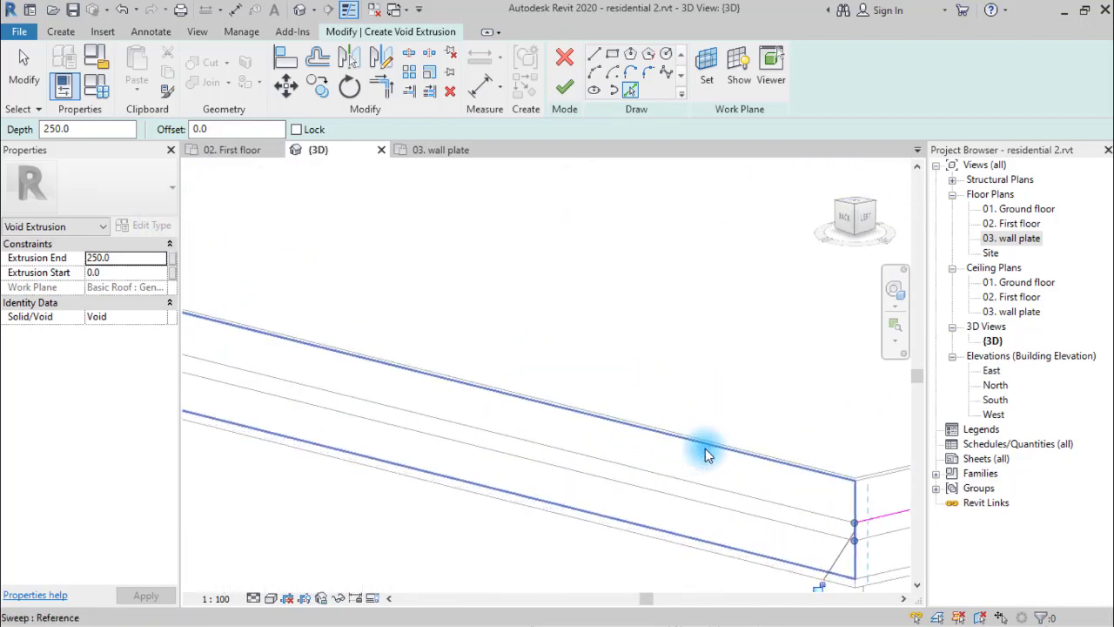
pyautogui.click(785, 509)
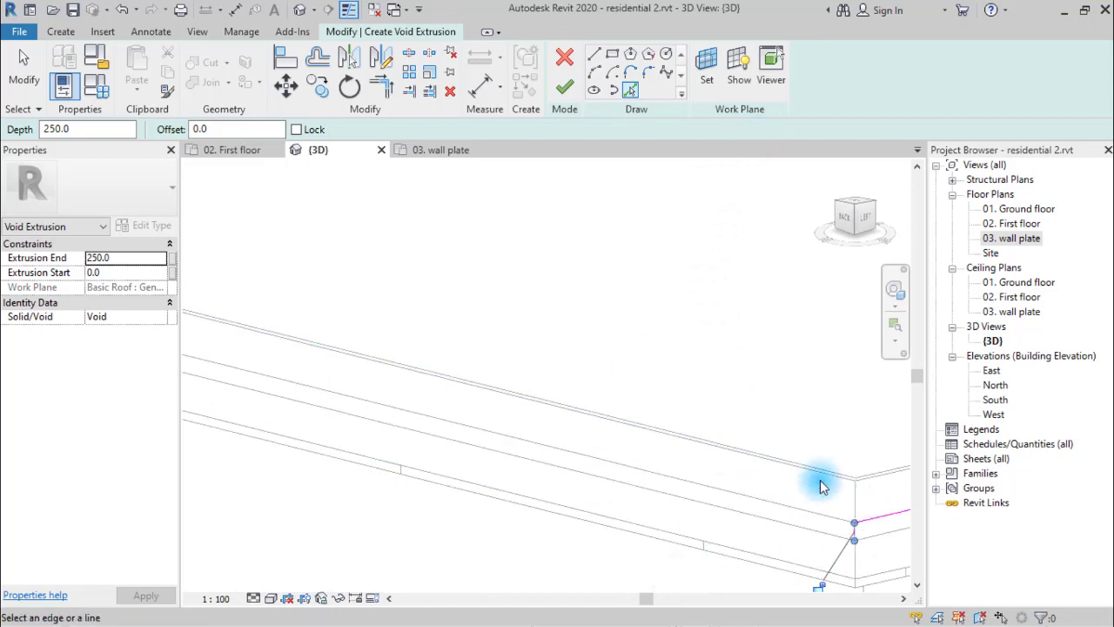
pyautogui.scroll(3, 811, 522)
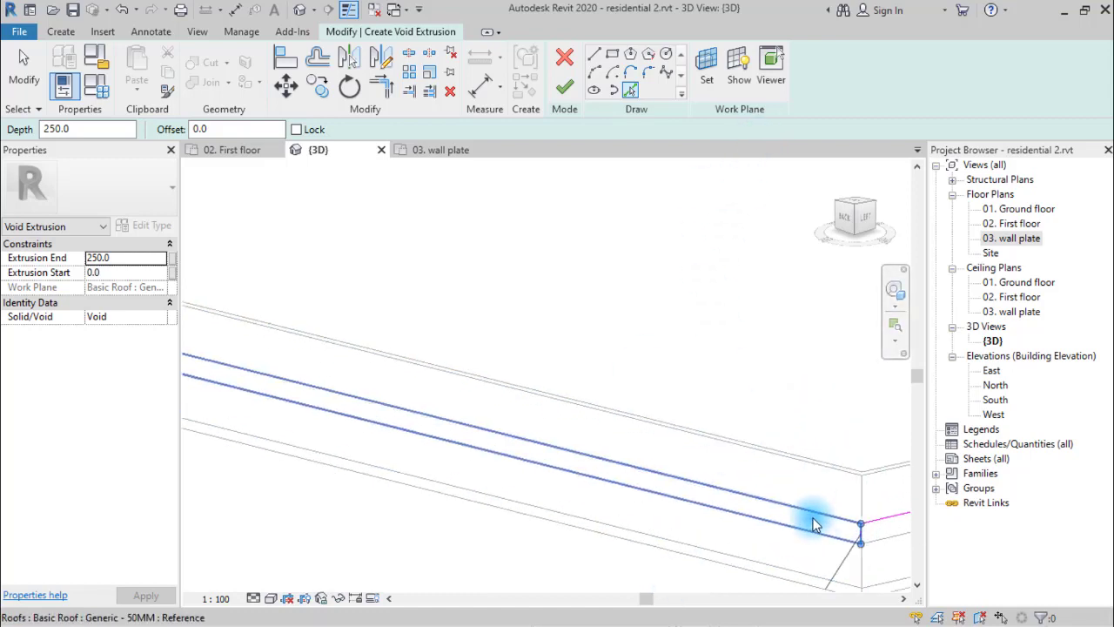
pyautogui.moveTo(809, 517); pyautogui.dragTo(684, 523, button='middle')
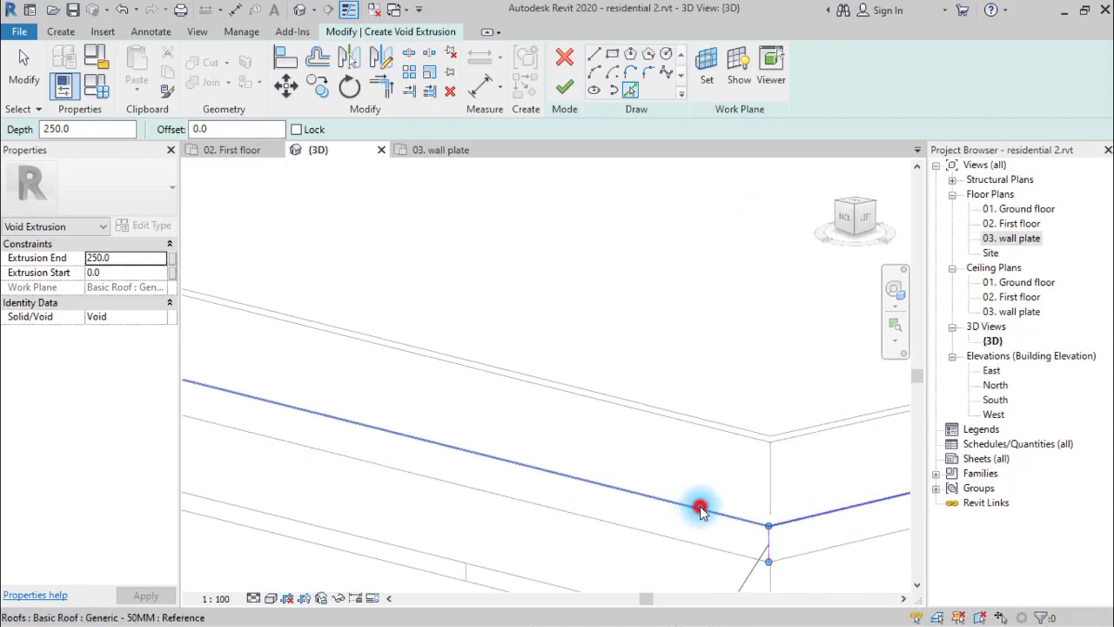
pyautogui.click(701, 509)
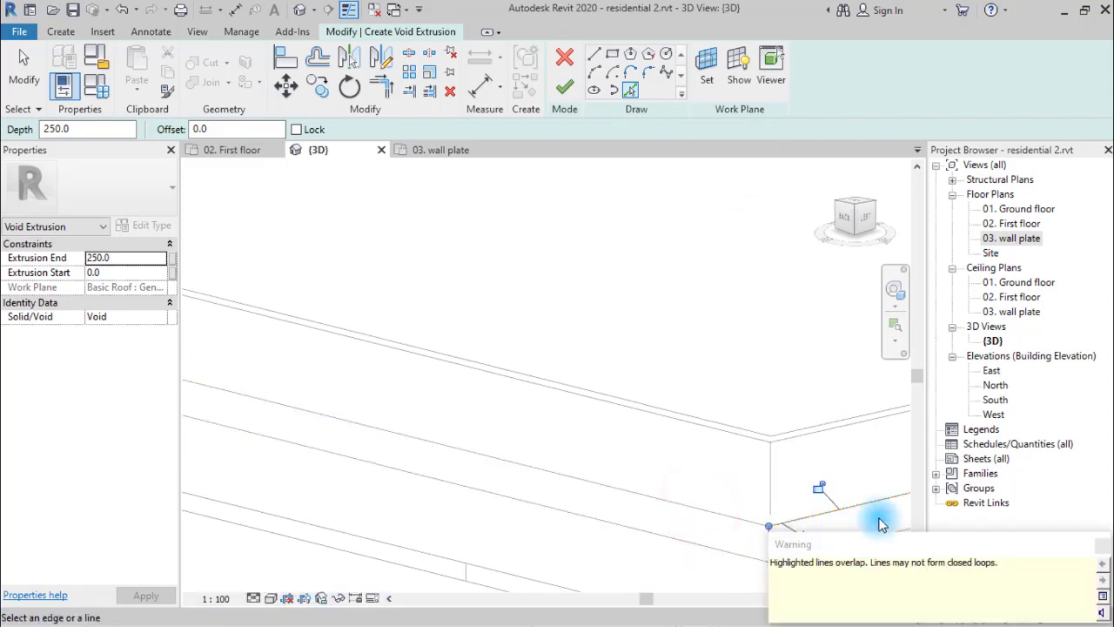
pyautogui.scroll(-2, 607, 447)
pyautogui.click(723, 405)
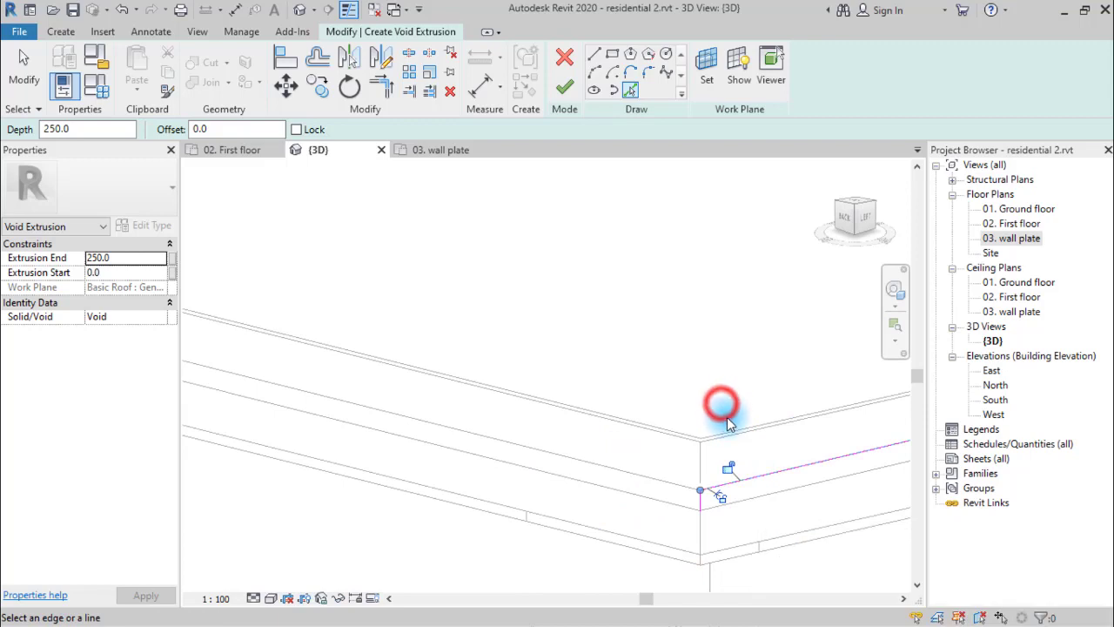
# Step: Leave Pick Lines and delete the short vertical sketch line at the roof's back corner
pyautogui.press('Escape')
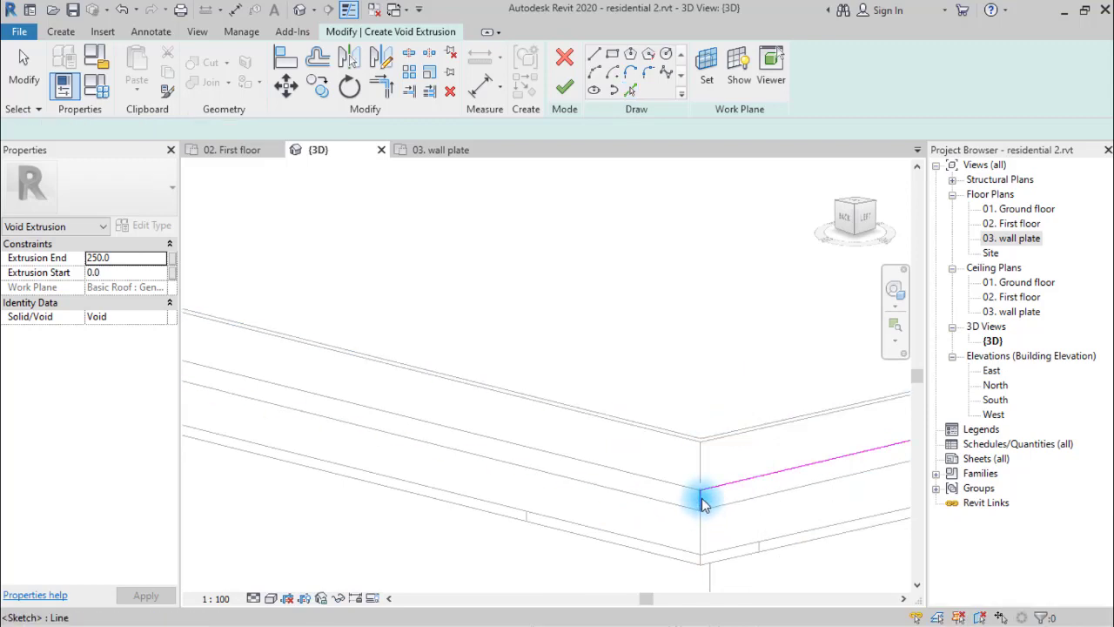
pyautogui.click(702, 499)
pyautogui.click(714, 489)
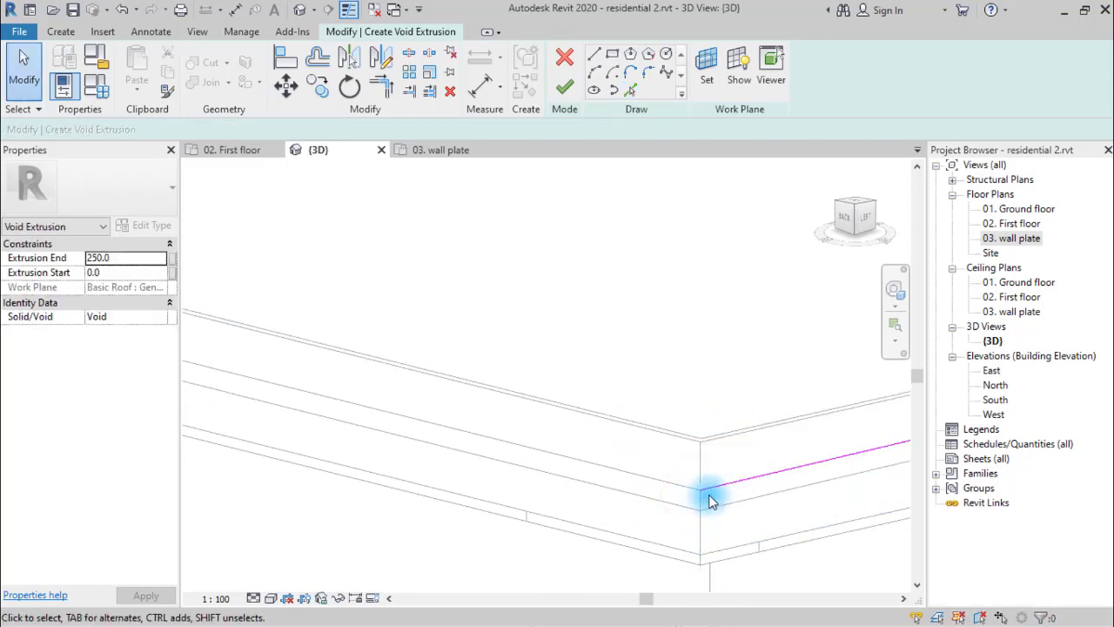
# Step: Delete the duplicate sketch line overlapping the picked line along the roof's long edge
pyautogui.click(714, 488)
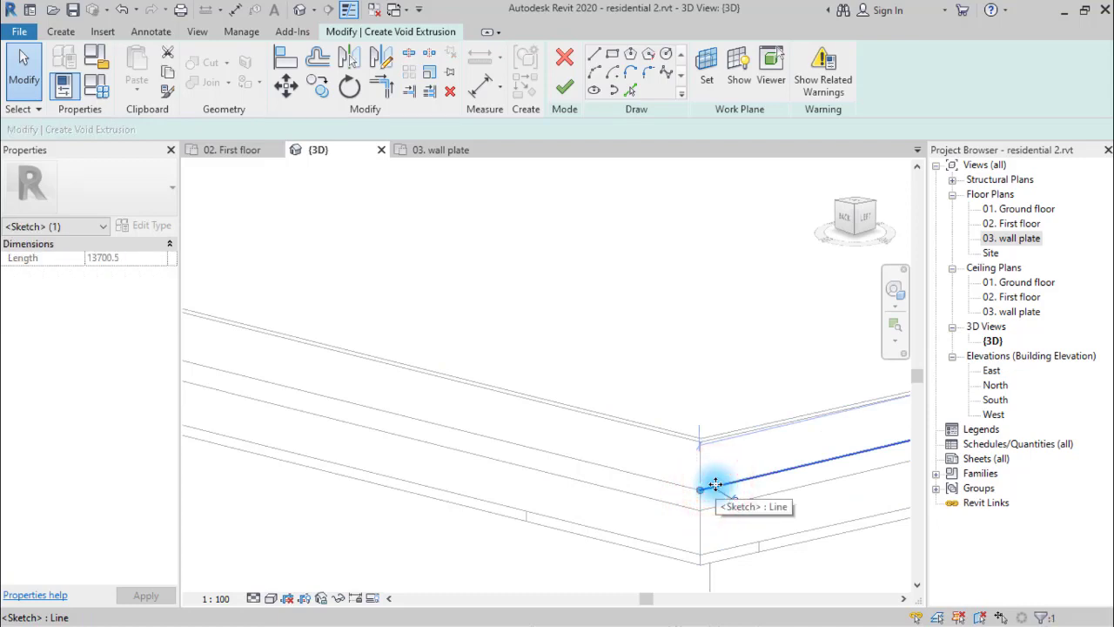
pyautogui.moveTo(714, 487)
pyautogui.keyDown('shift'); pyautogui.mouseDown(button='middle')
pyautogui.moveTo(595, 535)
pyautogui.moveTo(538, 527)
pyautogui.moveTo(567, 525)
pyautogui.moveTo(659, 380)
pyautogui.moveTo(542, 518)
pyautogui.moveTo(440, 592)
pyautogui.mouseUp(button='middle'); pyautogui.keyUp('shift')
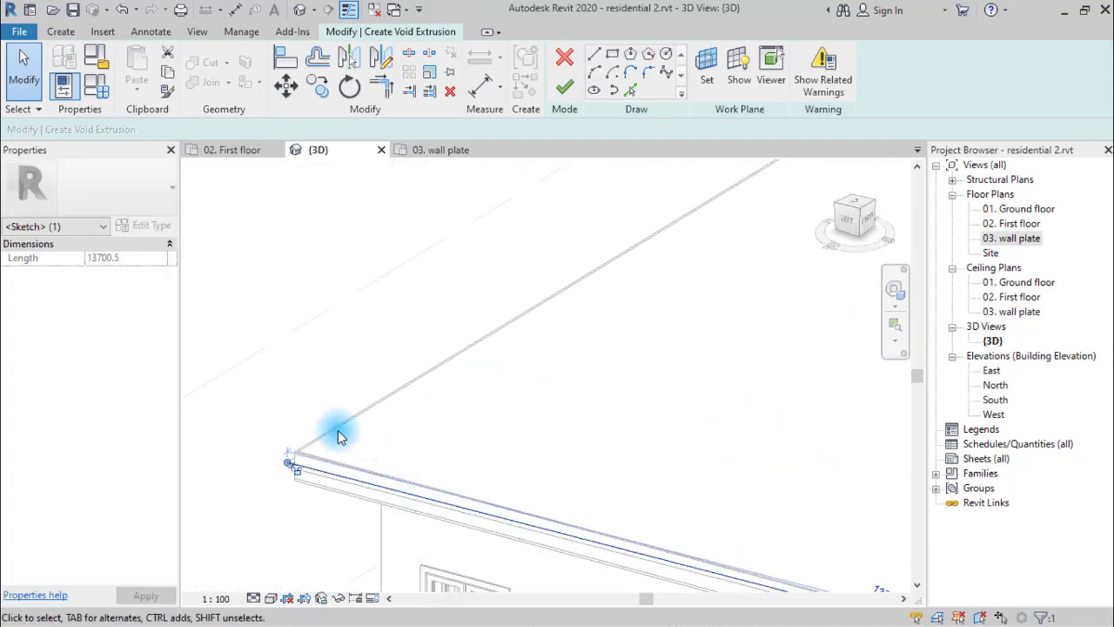
pyautogui.scroll(2, 340, 440)
pyautogui.scroll(1, 261, 501)
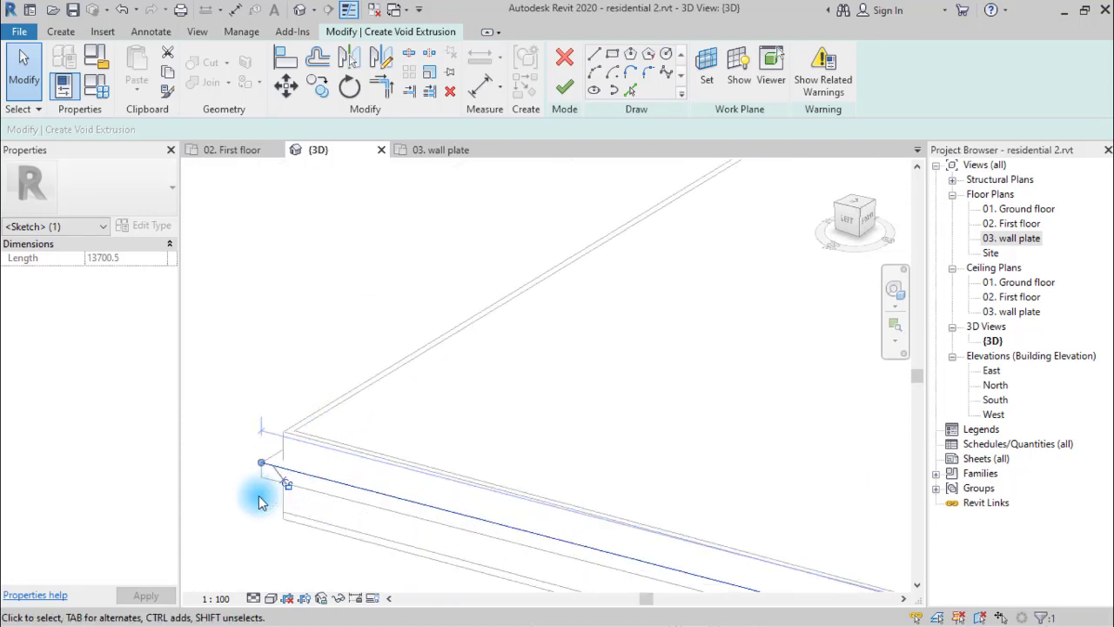
pyautogui.click(240, 381)
pyautogui.moveTo(403, 490)
pyautogui.keyDown('shift'); pyautogui.mouseDown(button='middle')
pyautogui.moveTo(436, 497)
pyautogui.moveTo(373, 473)
pyautogui.moveTo(607, 445)
pyautogui.moveTo(117, 456)
pyautogui.moveTo(784, 398)
pyautogui.moveTo(771, 415)
pyautogui.moveTo(627, 445)
pyautogui.moveTo(497, 389)
pyautogui.moveTo(494, 457)
pyautogui.mouseUp(button='middle'); pyautogui.keyUp('shift')
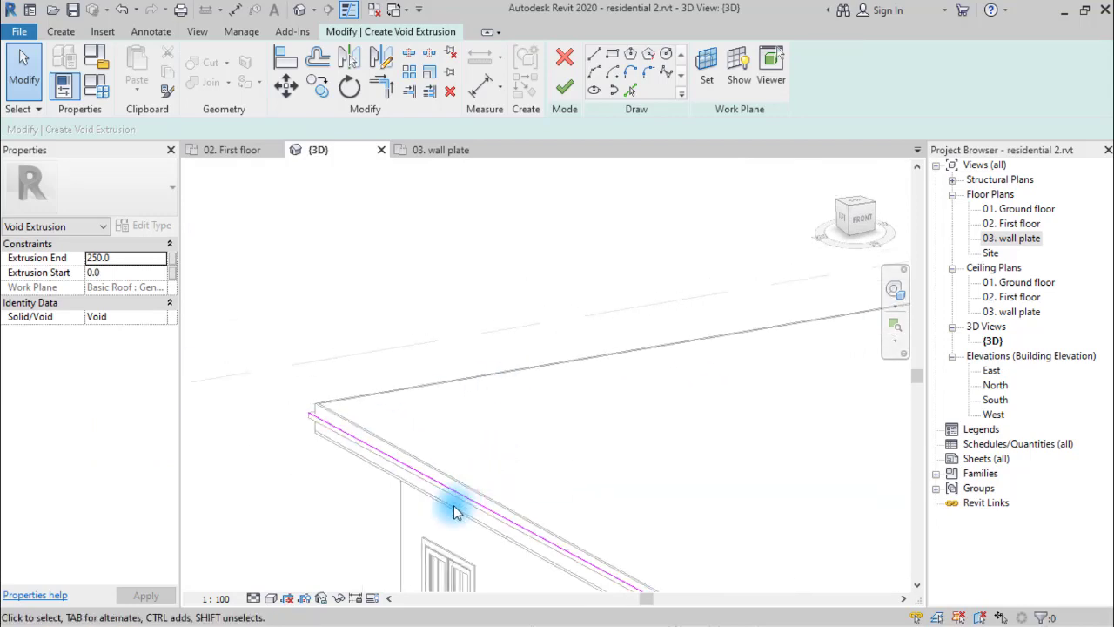
pyautogui.scroll(2, 454, 512)
pyautogui.scroll(2, 305, 397)
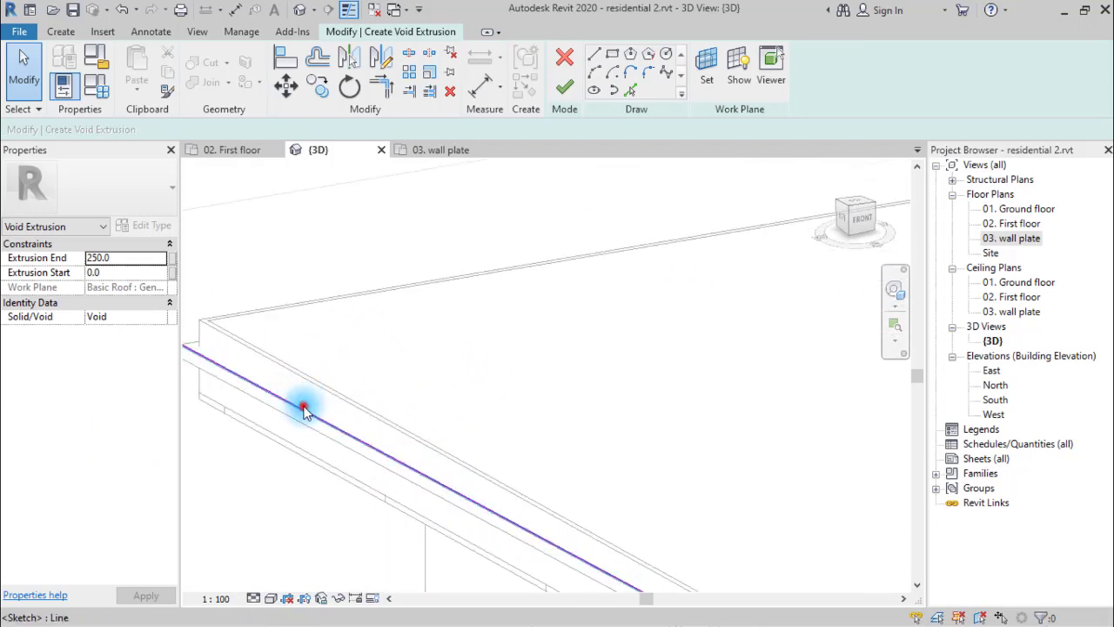
pyautogui.click(304, 409)
pyautogui.click(293, 492)
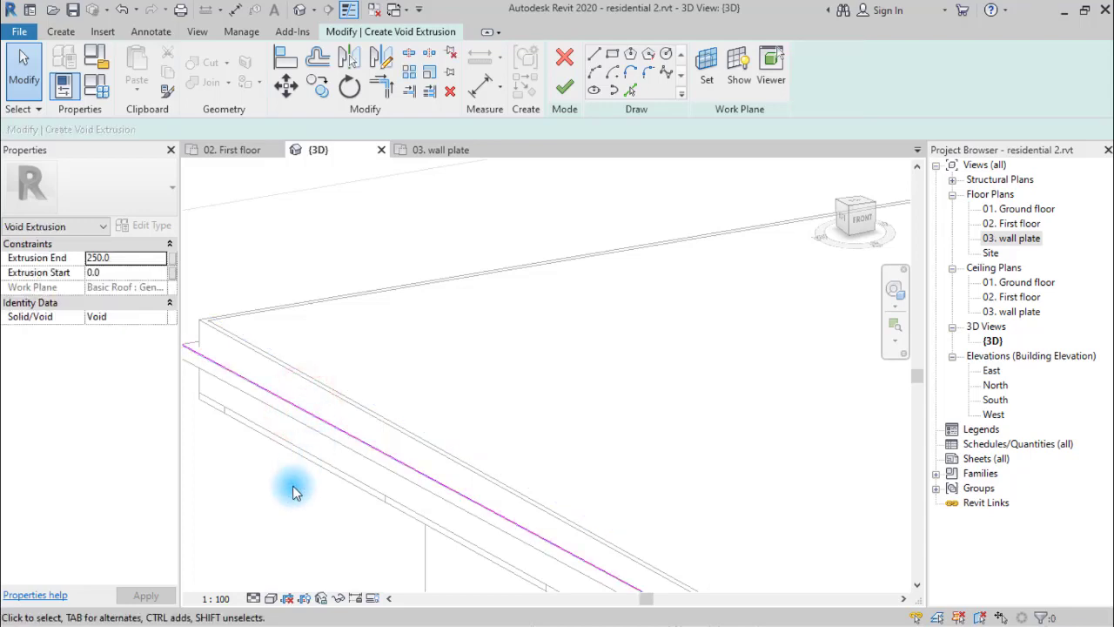
# Step: Delete the remaining sketch line along the roof's long edge and undo that deletion
pyautogui.click(294, 404)
pyautogui.press('Delete')
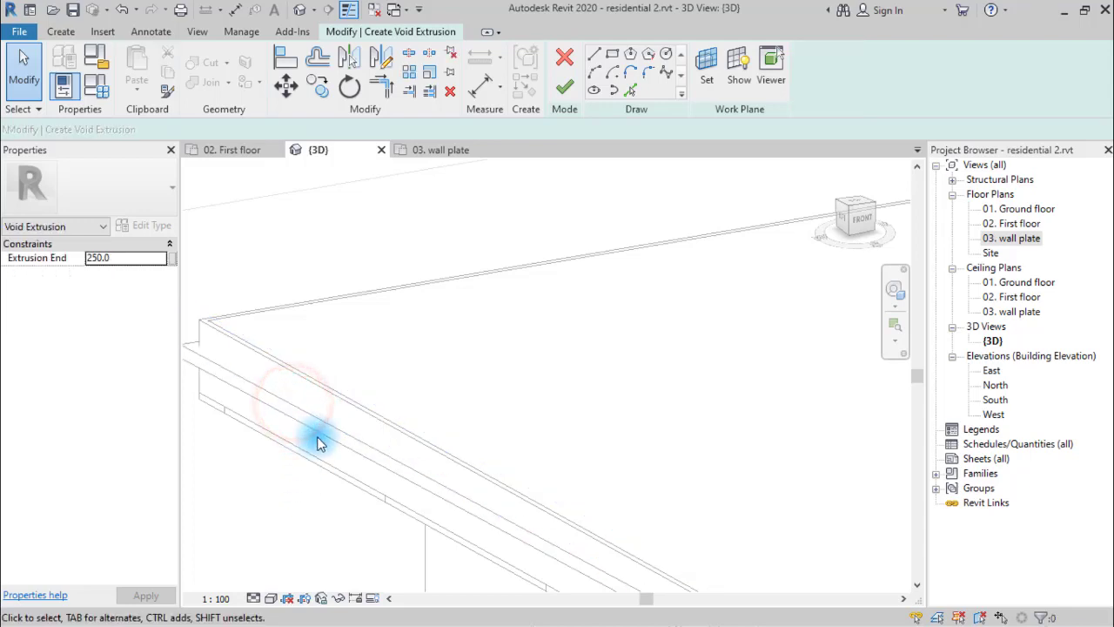
pyautogui.hotkey('ctrl', 'z')
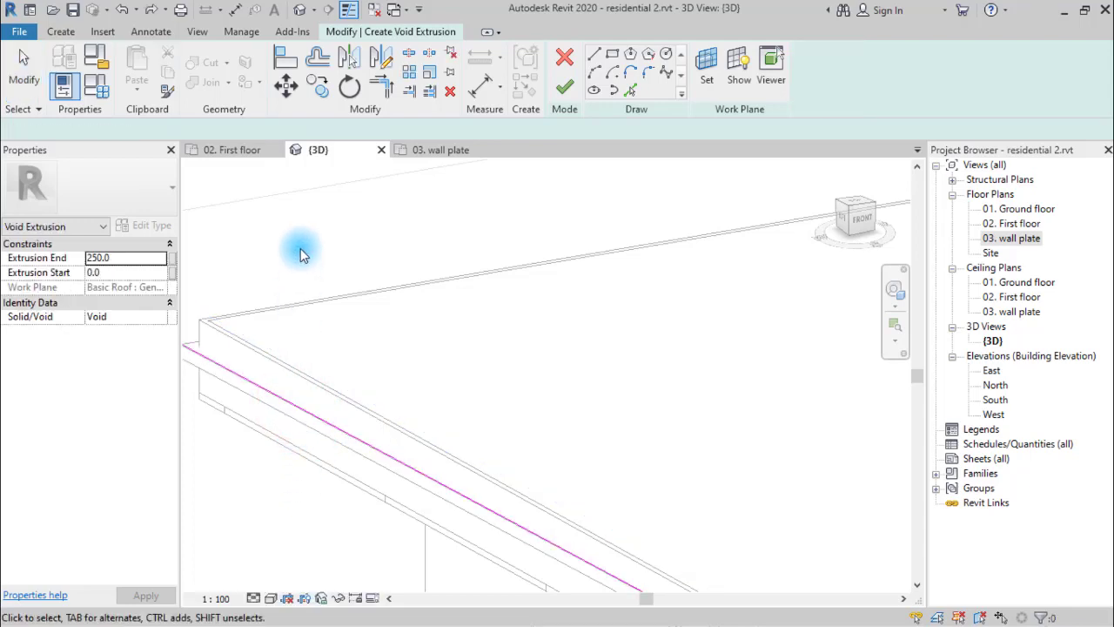
# Step: Try to pick the roof's adjoining edge at the corner as another void profile line and dismiss the overlap
pyautogui.click(595, 55)
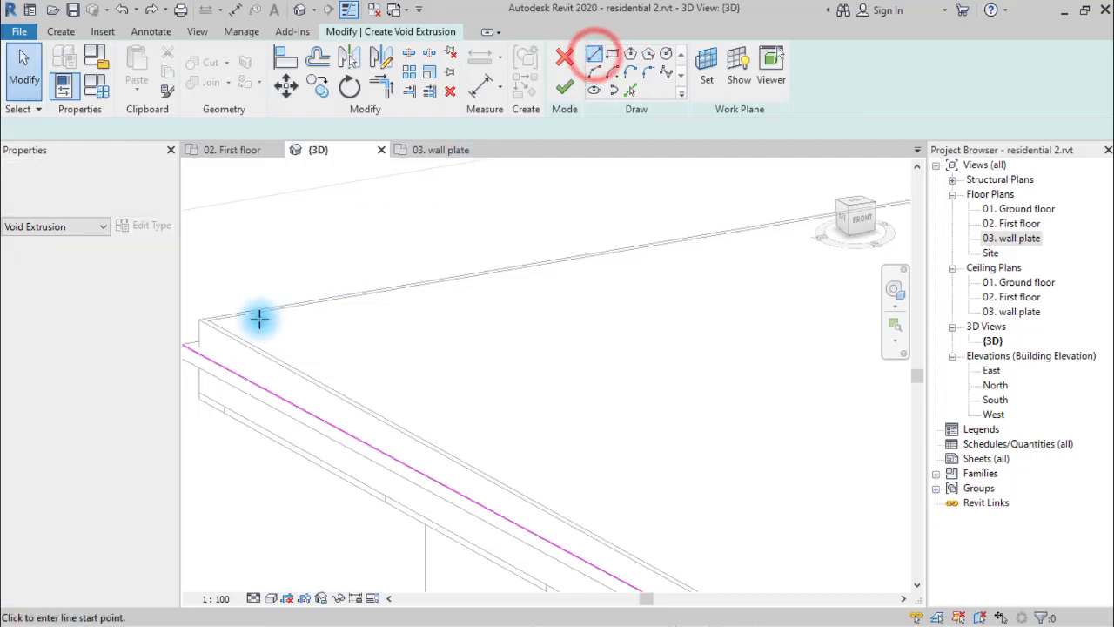
pyautogui.click(631, 92)
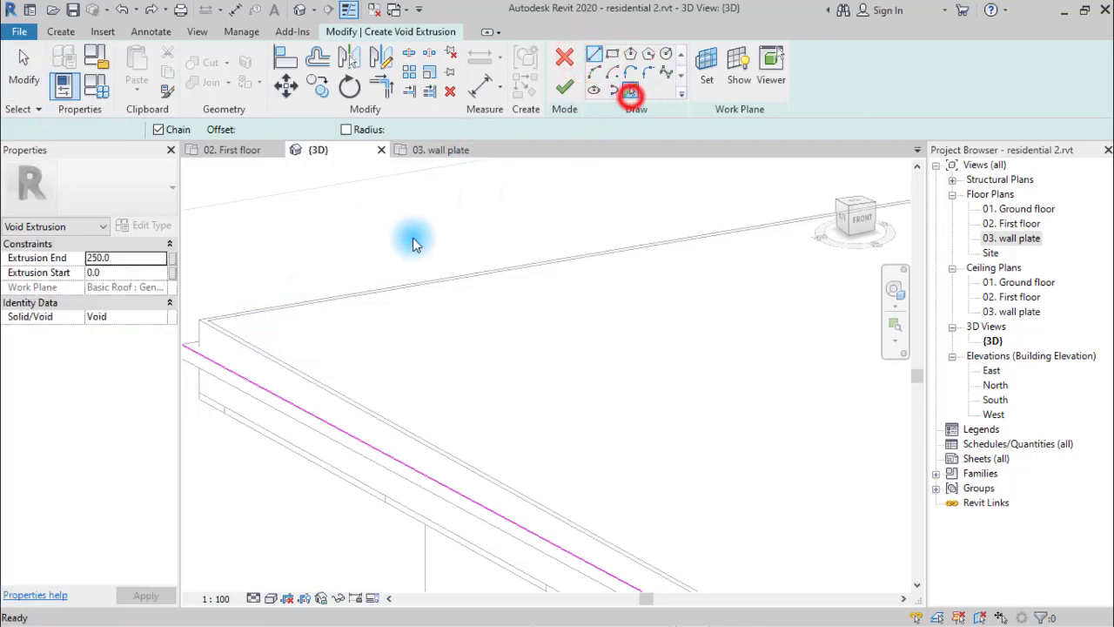
pyautogui.moveTo(410, 236); pyautogui.dragTo(440, 377, button='middle')
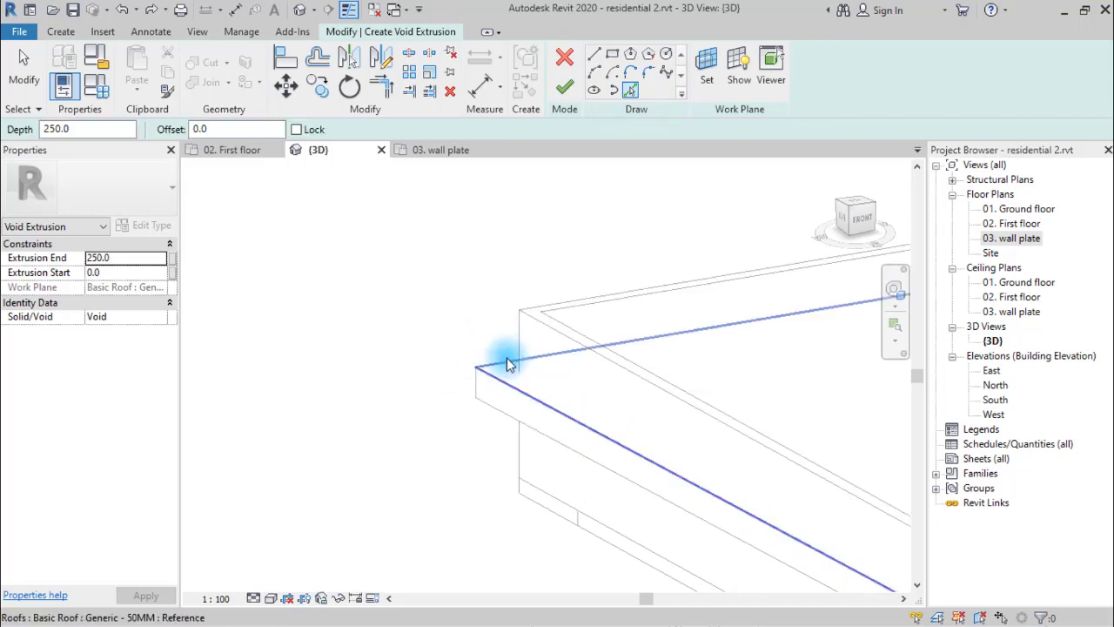
pyautogui.click(509, 364)
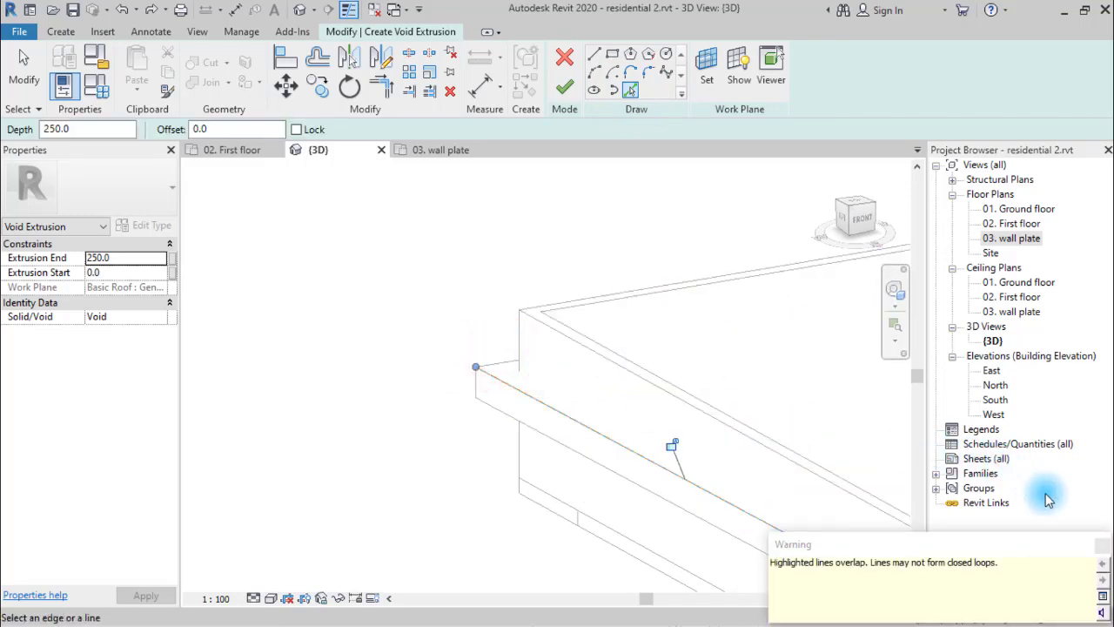
pyautogui.click(1100, 551)
pyautogui.press('Escape')
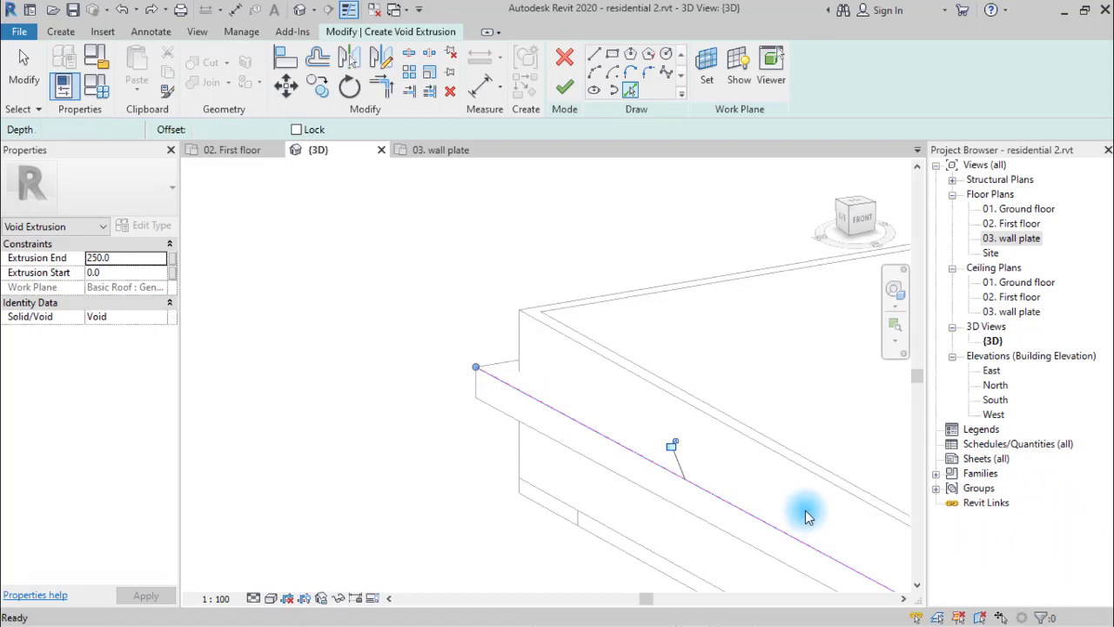
pyautogui.click(467, 347)
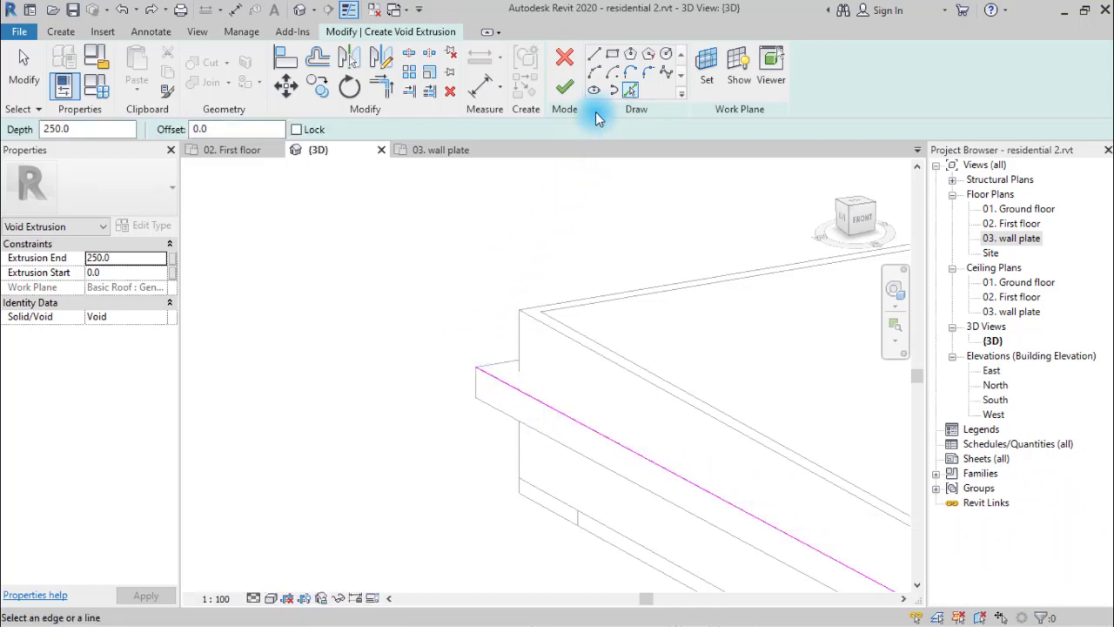
# Step: Sketch a short vertical line up from the picked line's back end and a long line parallel to the roof edge reaching the front corner
pyautogui.click(594, 55)
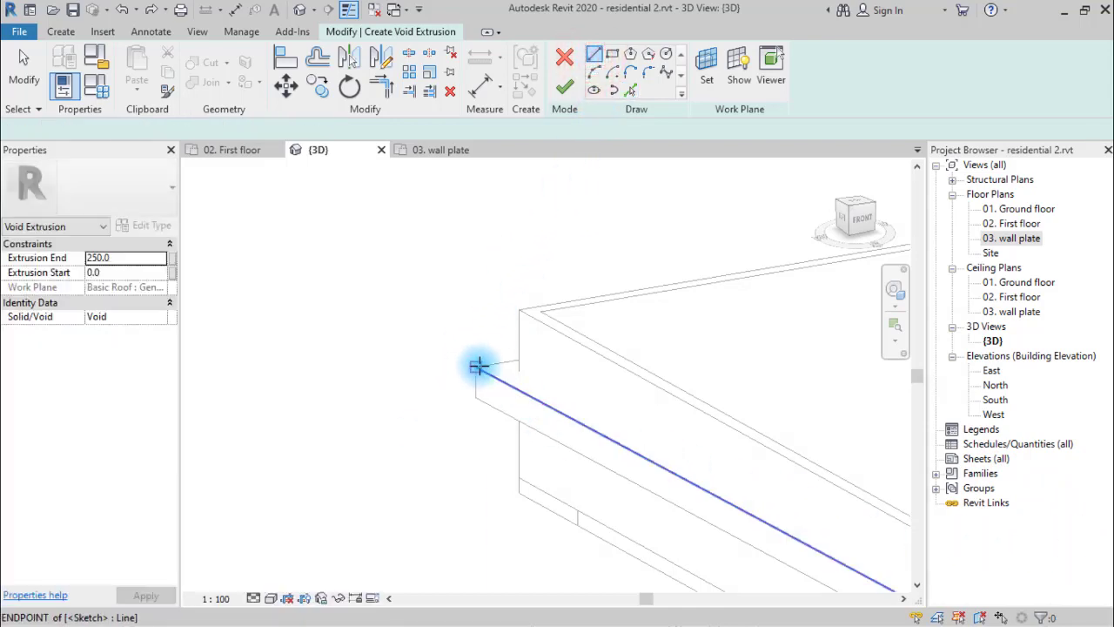
pyautogui.click(478, 363)
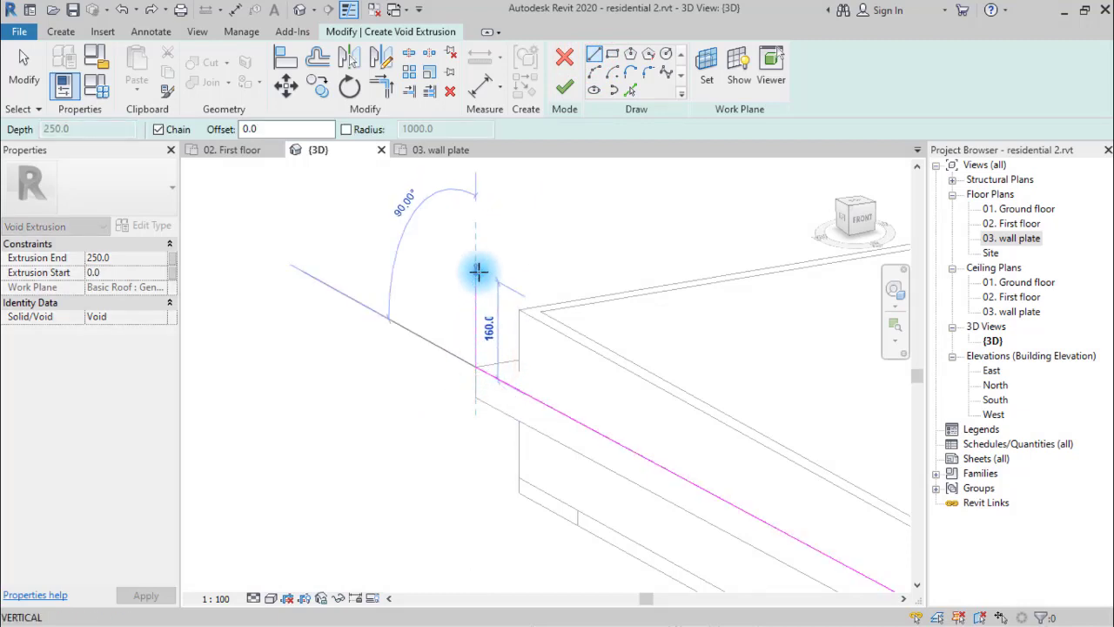
pyautogui.click(476, 293)
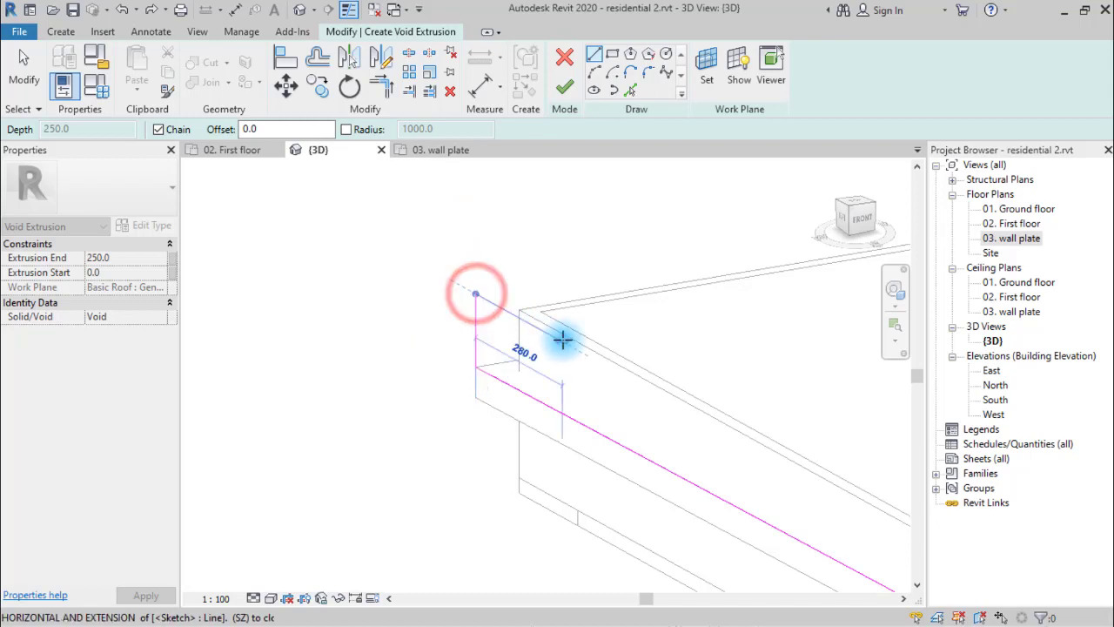
pyautogui.scroll(-3, 531, 335)
pyautogui.moveTo(614, 384); pyautogui.dragTo(316, 264, button='middle')
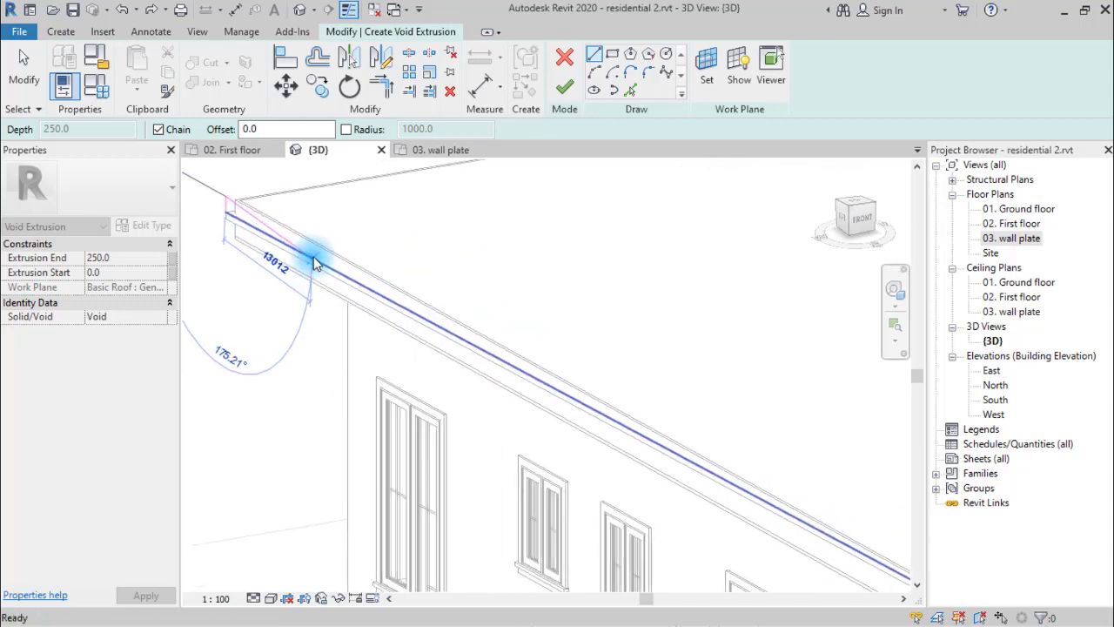
pyautogui.moveTo(736, 477)
pyautogui.mouseDown(button='middle')
pyautogui.moveTo(719, 463)
pyautogui.moveTo(309, 343)
pyautogui.moveTo(320, 348)
pyautogui.mouseUp(button='middle')
pyautogui.click(582, 474)
# Step: Close the void profile with a line about 127 mm long to the picked line's front end and finish the extrusion sketch
pyautogui.scroll(3, 582, 475)
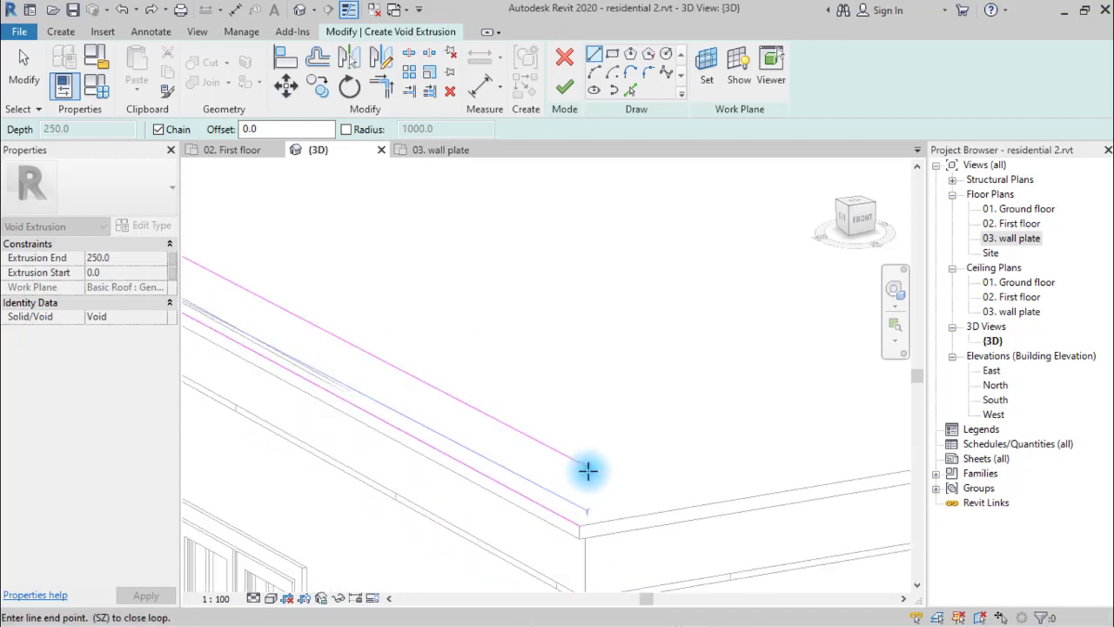
pyautogui.scroll(2, 585, 478)
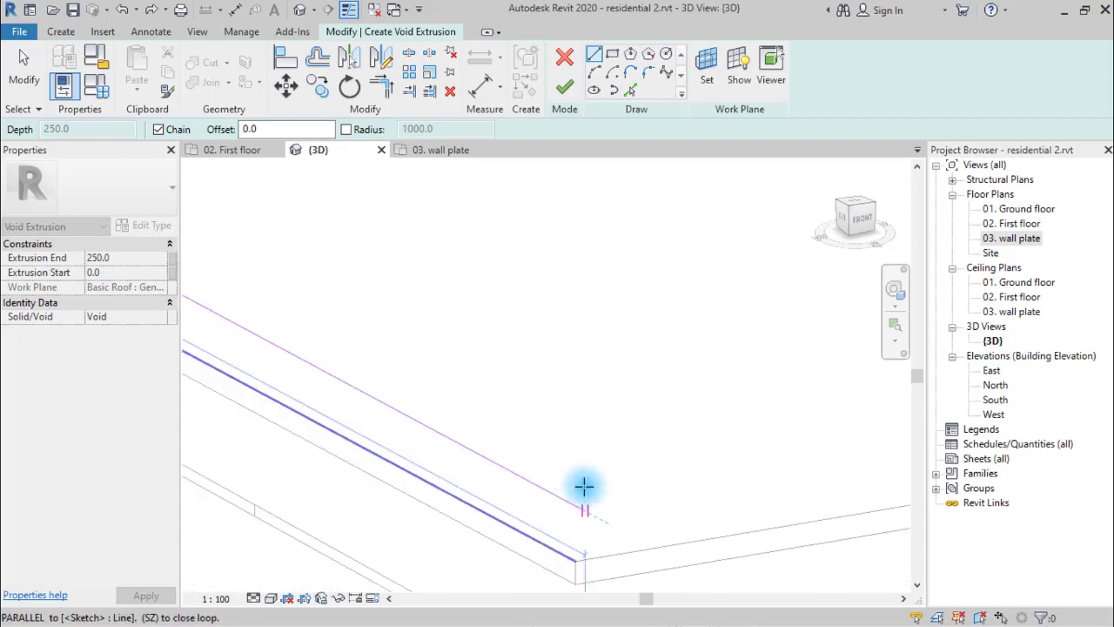
pyautogui.click(584, 486)
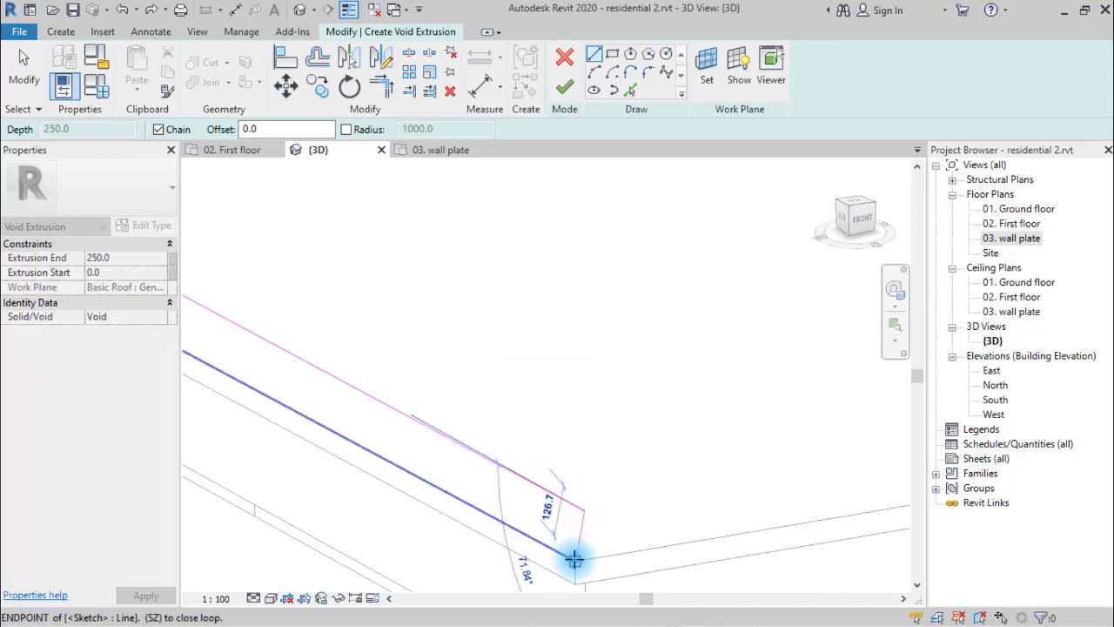
pyautogui.click(575, 559)
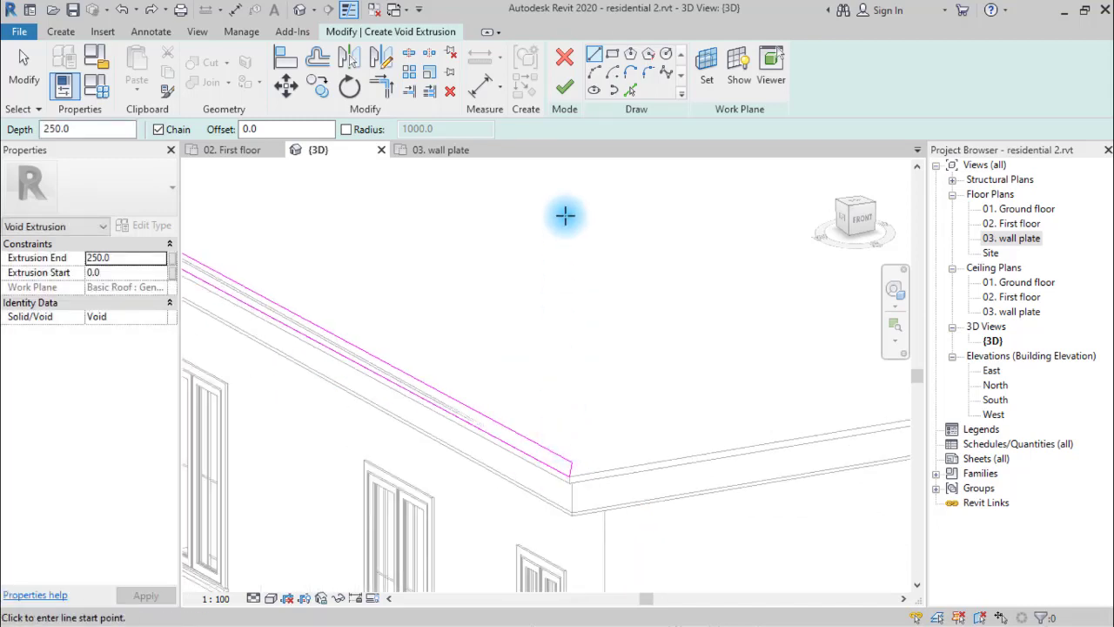
pyautogui.click(561, 83)
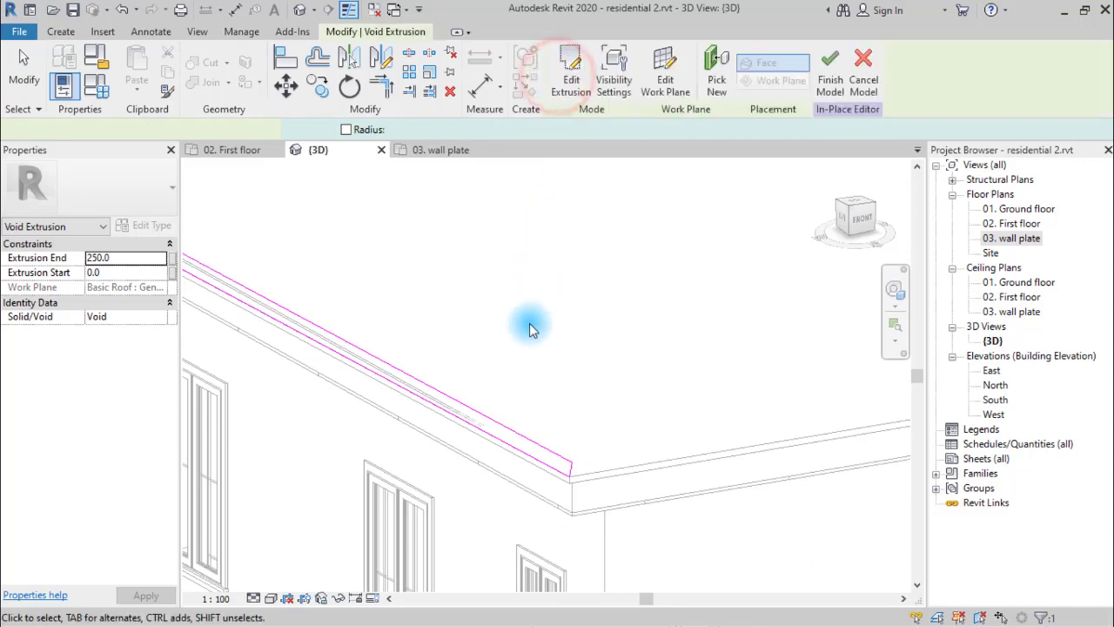
# Step: Stretch the void extrusion outwards to an Extrusion Start of -98.7 and raise its upper face higher above the roof edge
pyautogui.scroll(-3, 430, 398)
pyautogui.scroll(3, 609, 492)
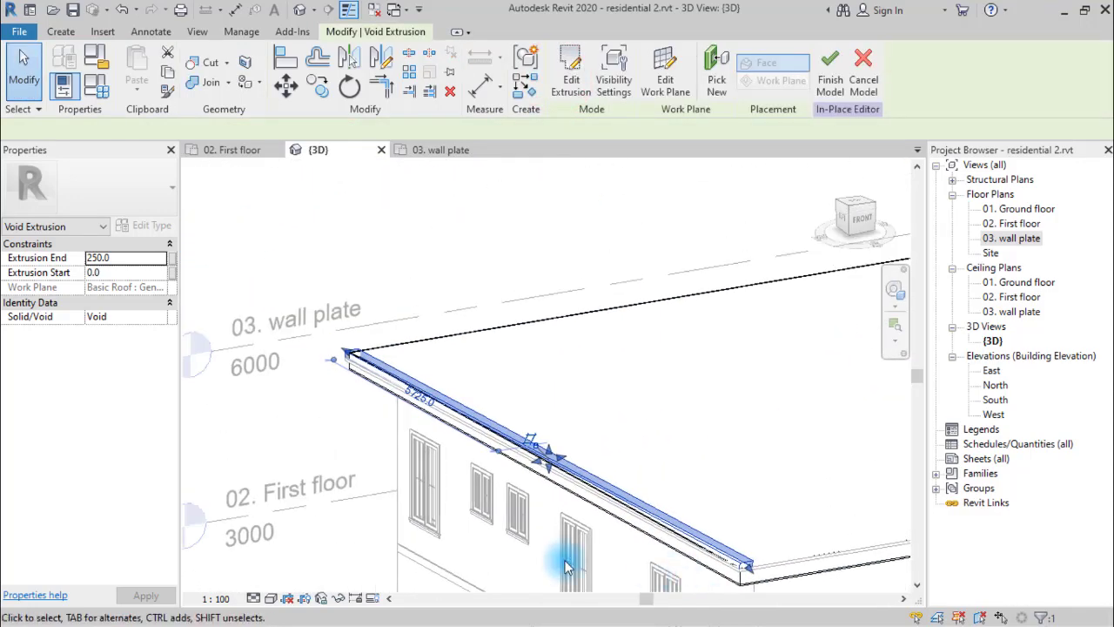
pyautogui.scroll(2, 512, 468)
pyautogui.scroll(3, 512, 468)
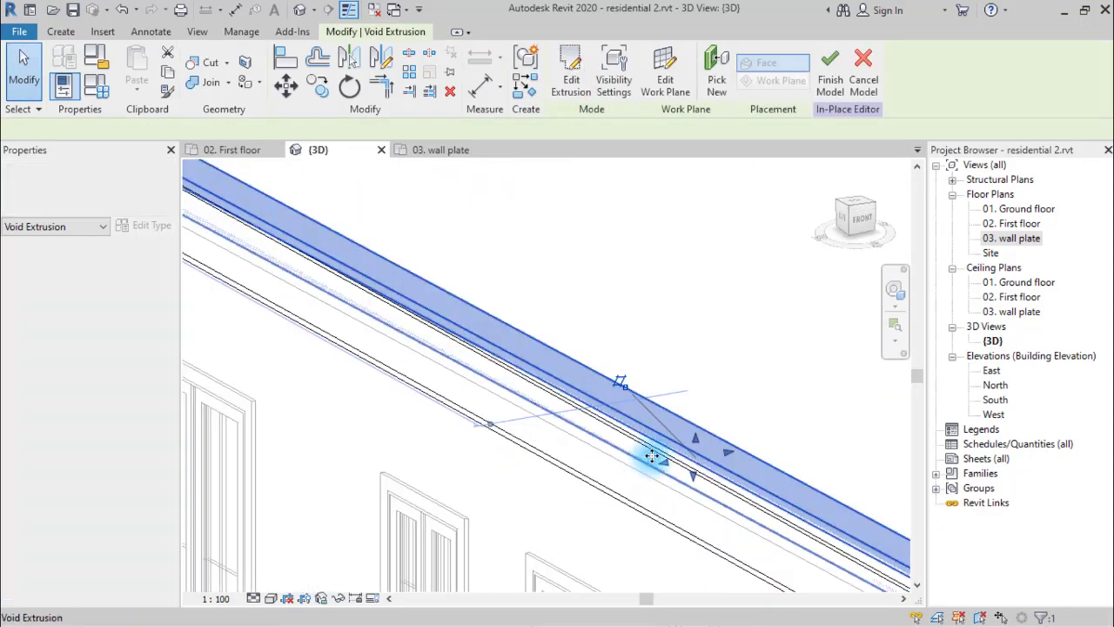
pyautogui.moveTo(733, 463); pyautogui.dragTo(652, 477)
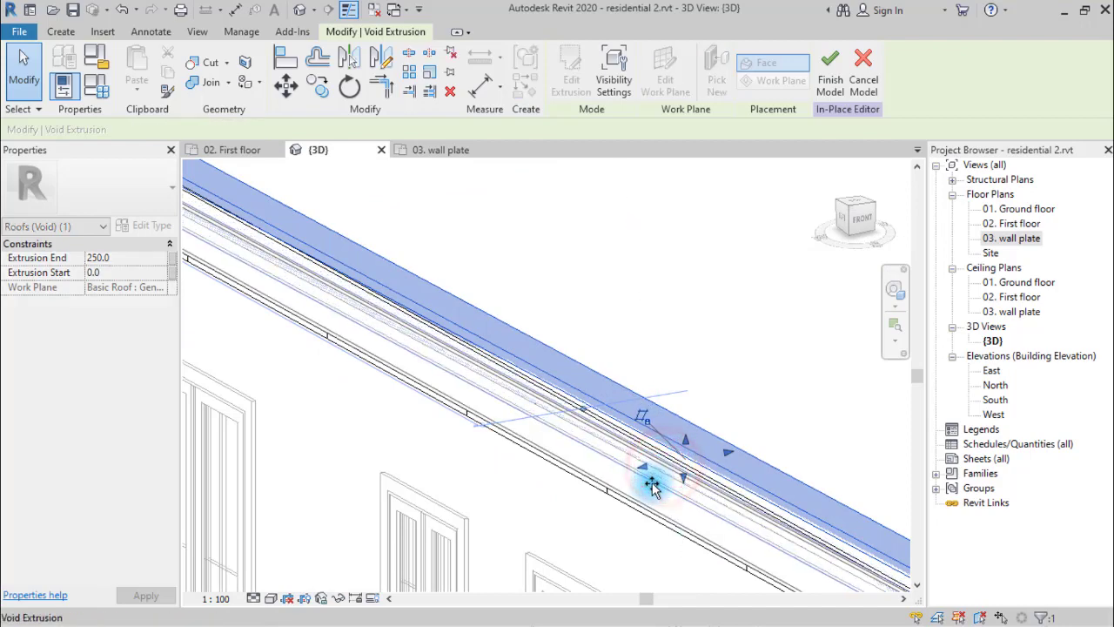
pyautogui.scroll(-2, 534, 493)
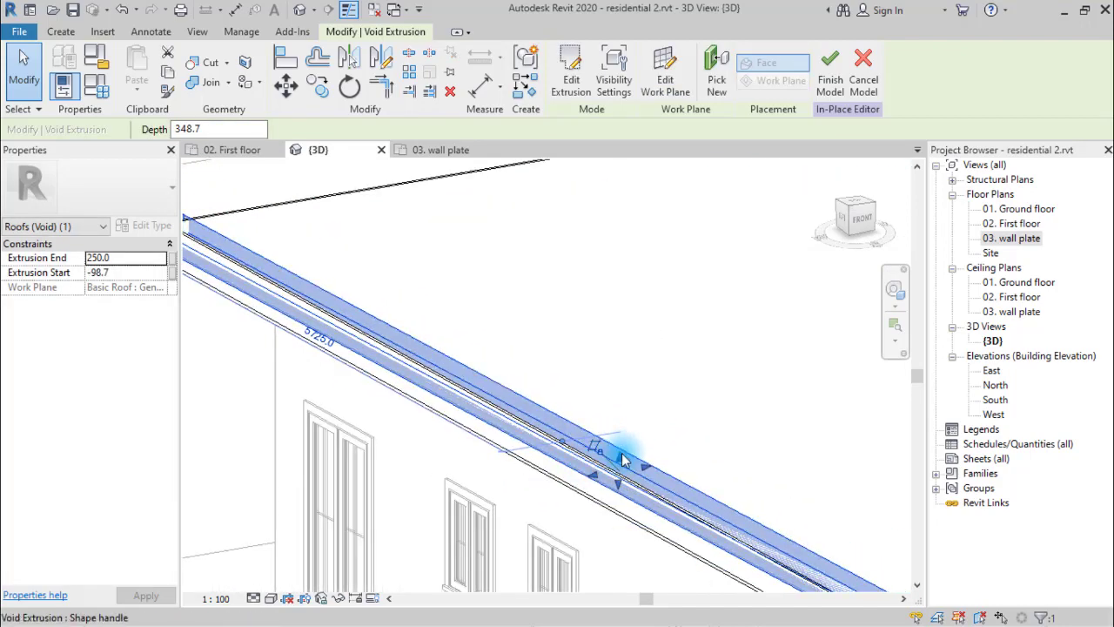
pyautogui.moveTo(623, 457); pyautogui.dragTo(704, 435)
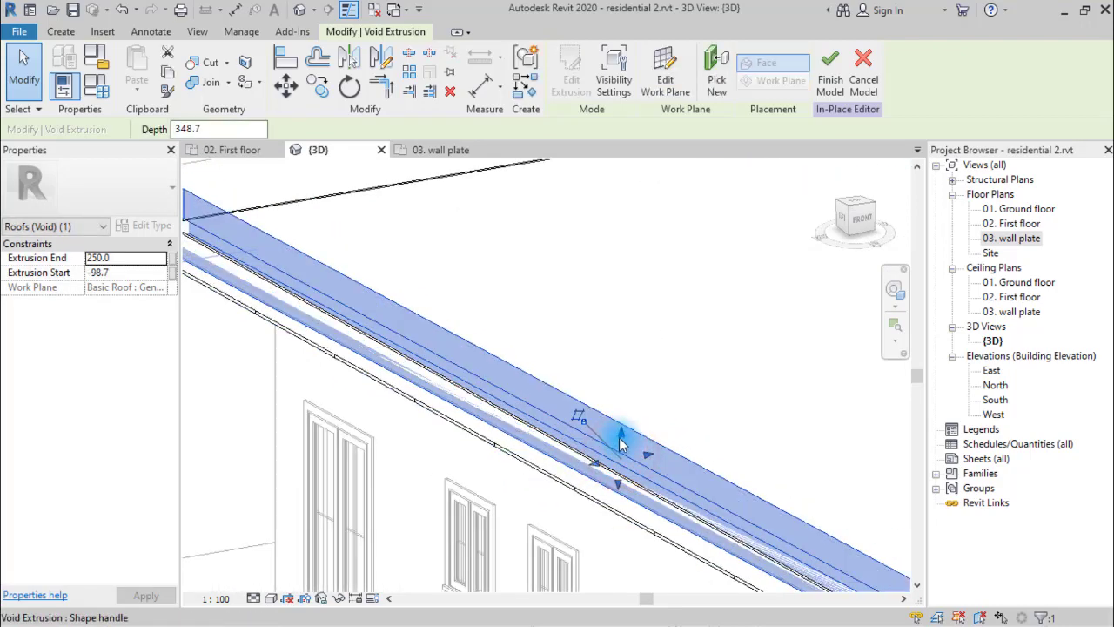
# Step: Stretch the roof-edge void extrusion to an extrusion start of about -327 and lengthen its end past the back roof corner
pyautogui.moveTo(595, 468); pyautogui.dragTo(572, 467)
pyautogui.scroll(-2, 482, 508)
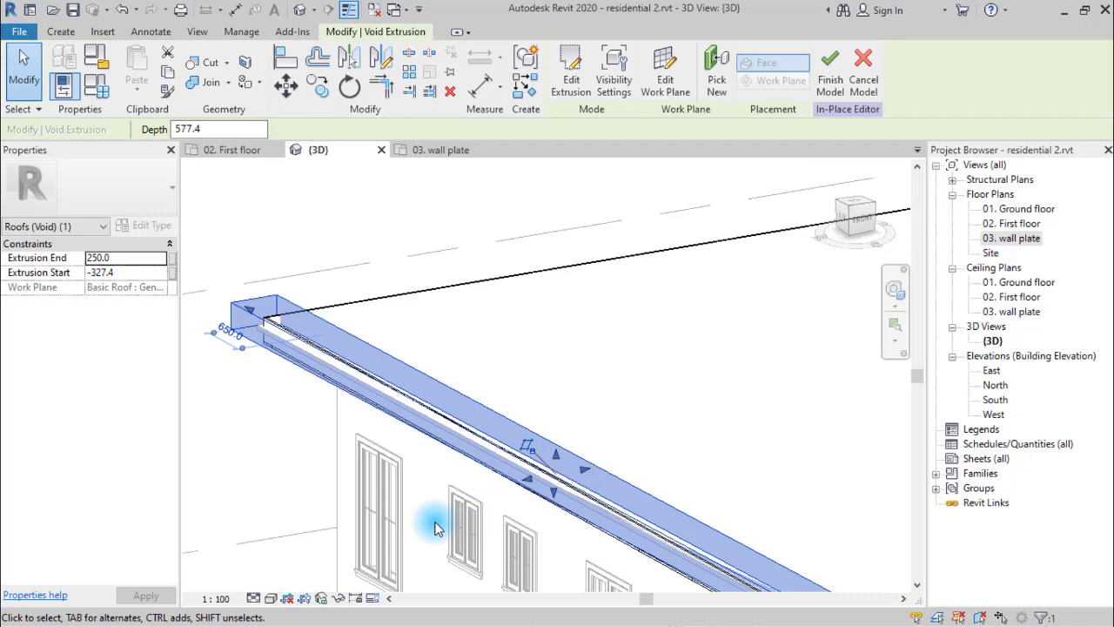
pyautogui.keyDown('shift'); pyautogui.moveTo(475, 543); pyautogui.dragTo(798, 467, button='middle'); pyautogui.keyUp('shift')
pyautogui.scroll(3, 490, 470)
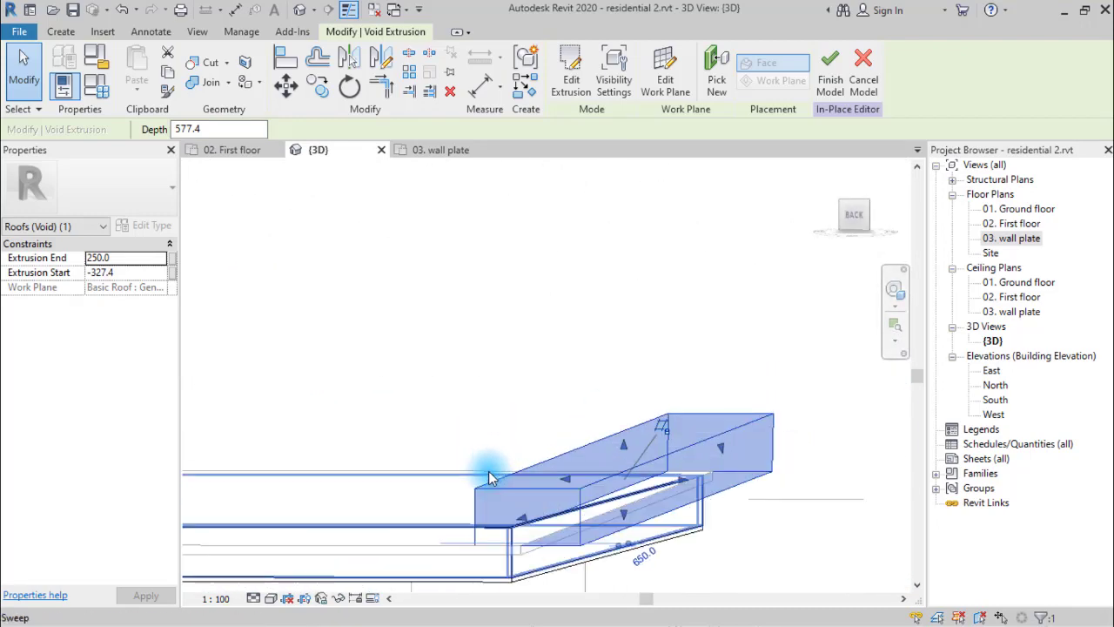
pyautogui.moveTo(522, 528); pyautogui.dragTo(496, 525)
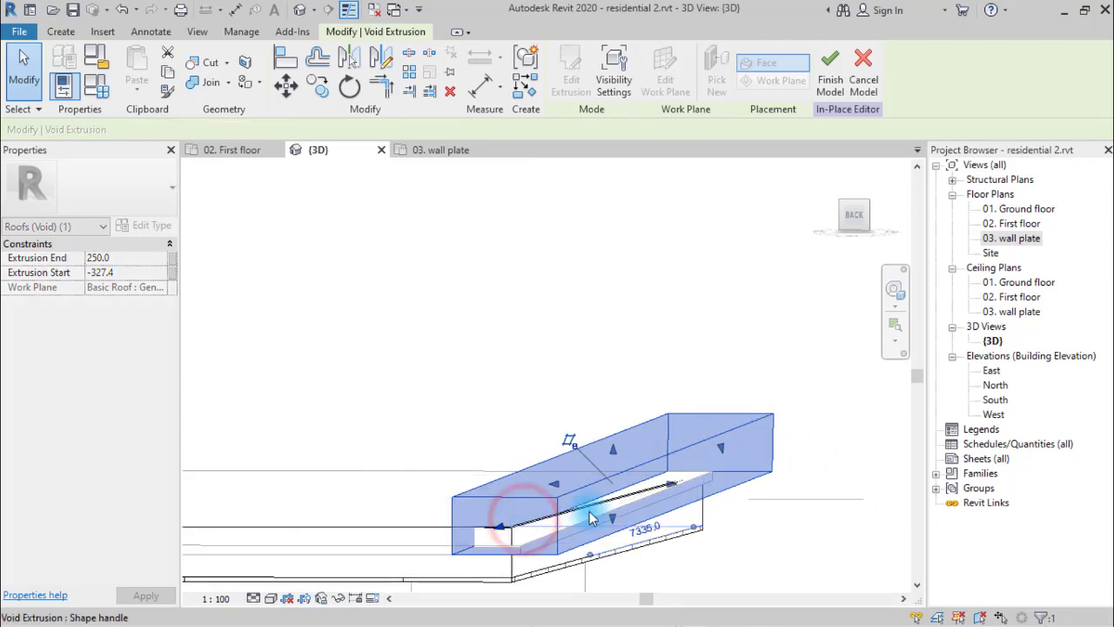
# Step: Stretch the void extrusion further outward to an extrusion start of about -634
pyautogui.click(736, 464)
pyautogui.keyDown('shift'); pyautogui.moveTo(736, 462); pyautogui.dragTo(676, 501, button='middle'); pyautogui.keyUp('shift')
pyautogui.moveTo(675, 494); pyautogui.dragTo(697, 510)
pyautogui.keyDown('shift'); pyautogui.moveTo(697, 510); pyautogui.dragTo(932, 180, button='middle'); pyautogui.keyUp('shift')
# Step: From the front view, widen the void extrusion on both sides to an extrusion end of about 321 and a start of about -721
pyautogui.click(852, 226)
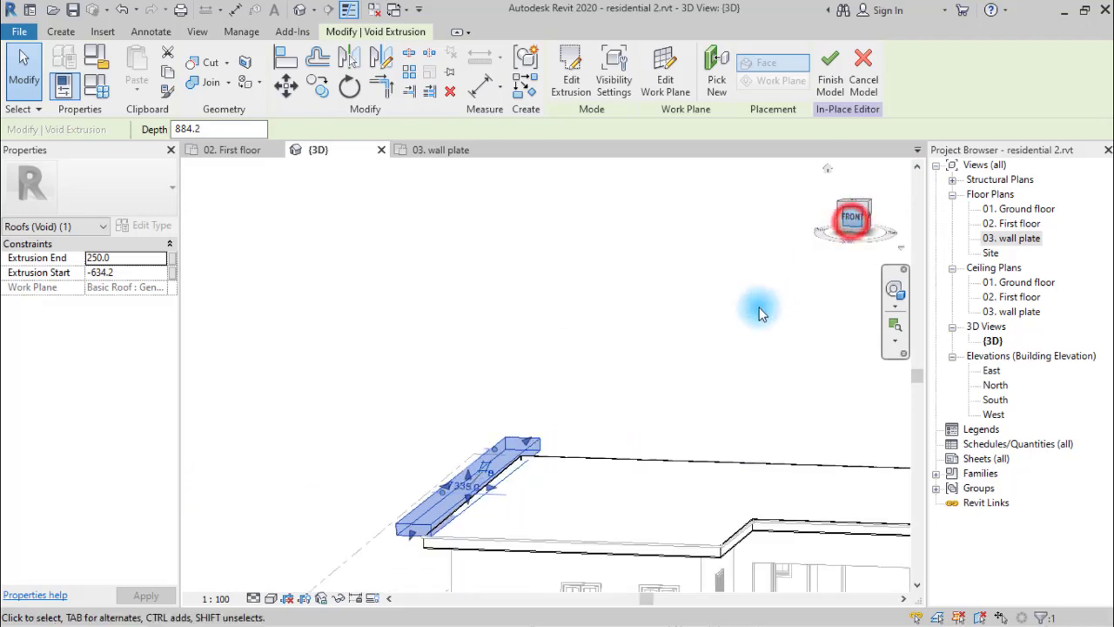
pyautogui.scroll(5, 557, 370)
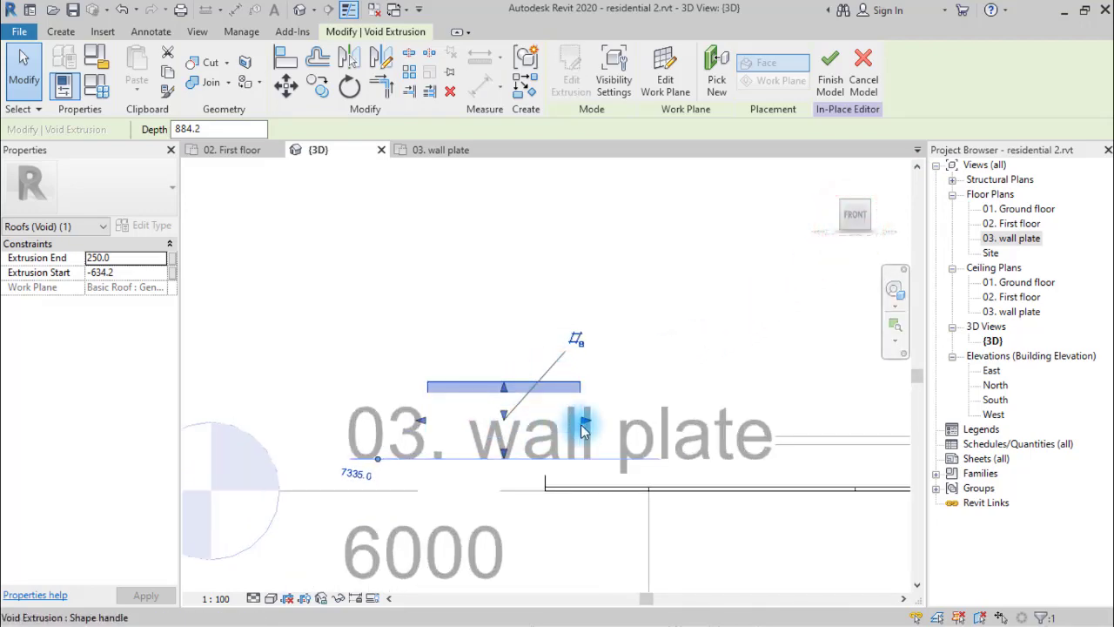
pyautogui.moveTo(582, 424); pyautogui.dragTo(577, 427)
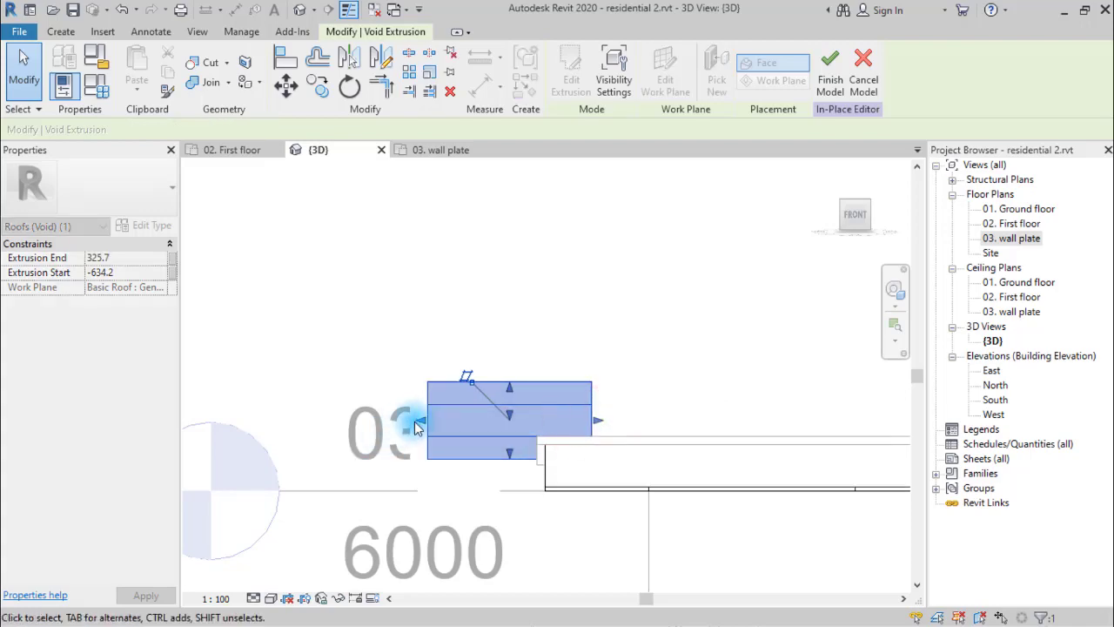
pyautogui.moveTo(422, 419); pyautogui.dragTo(411, 417)
pyautogui.keyDown('shift'); pyautogui.moveTo(480, 459); pyautogui.dragTo(600, 462, button='middle'); pyautogui.keyUp('shift')
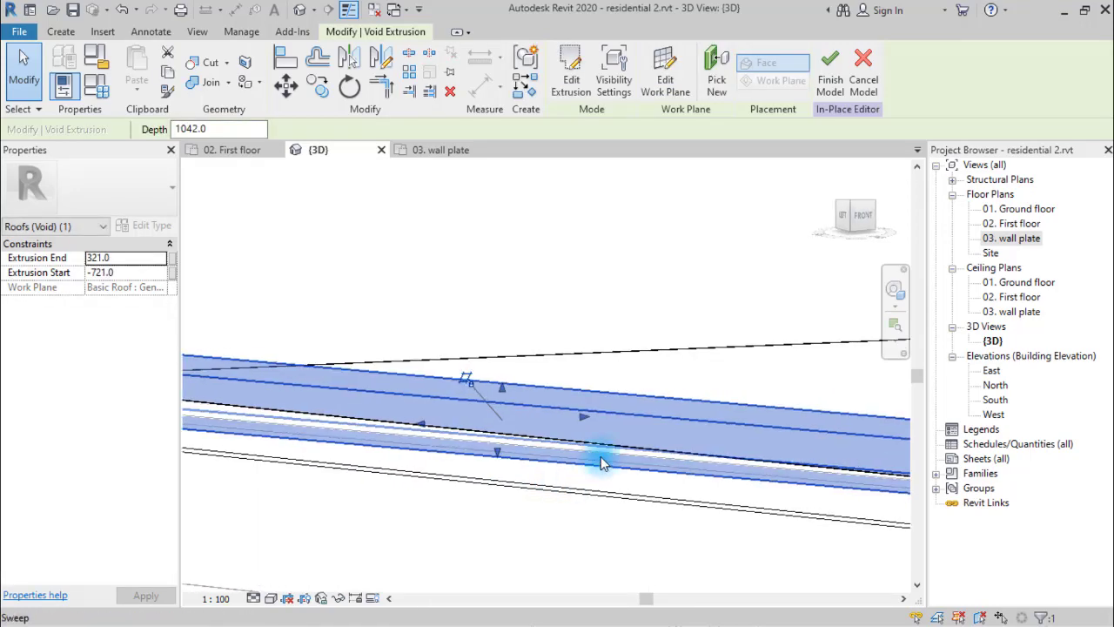
# Step: From the left view, lengthen the void past the near end of the roof and finish the in-place model
pyautogui.click(843, 219)
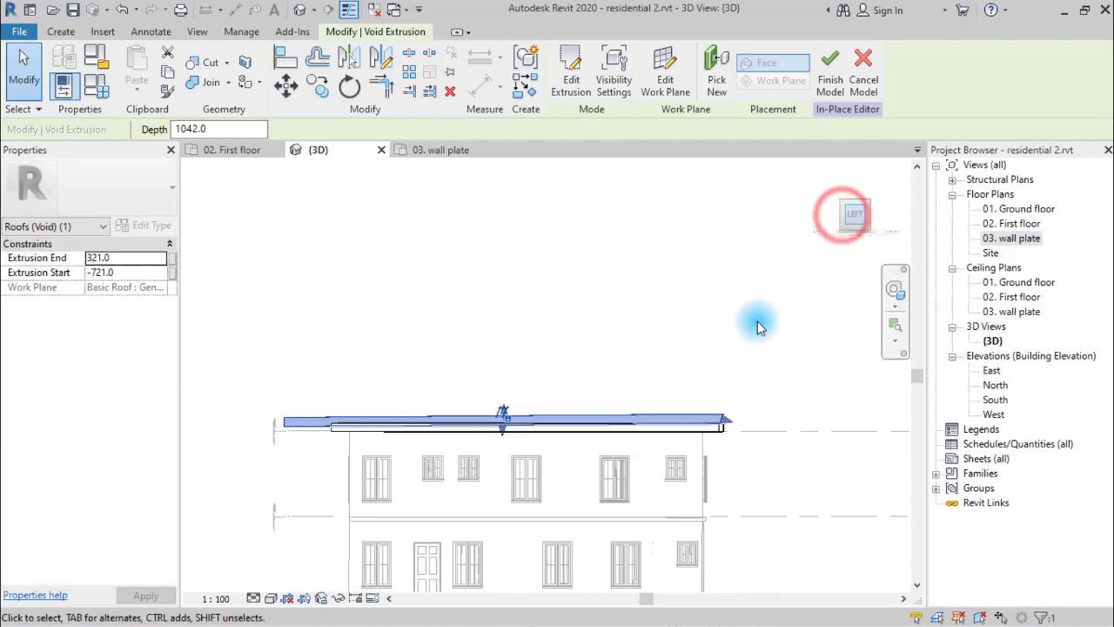
pyautogui.scroll(2, 766, 378)
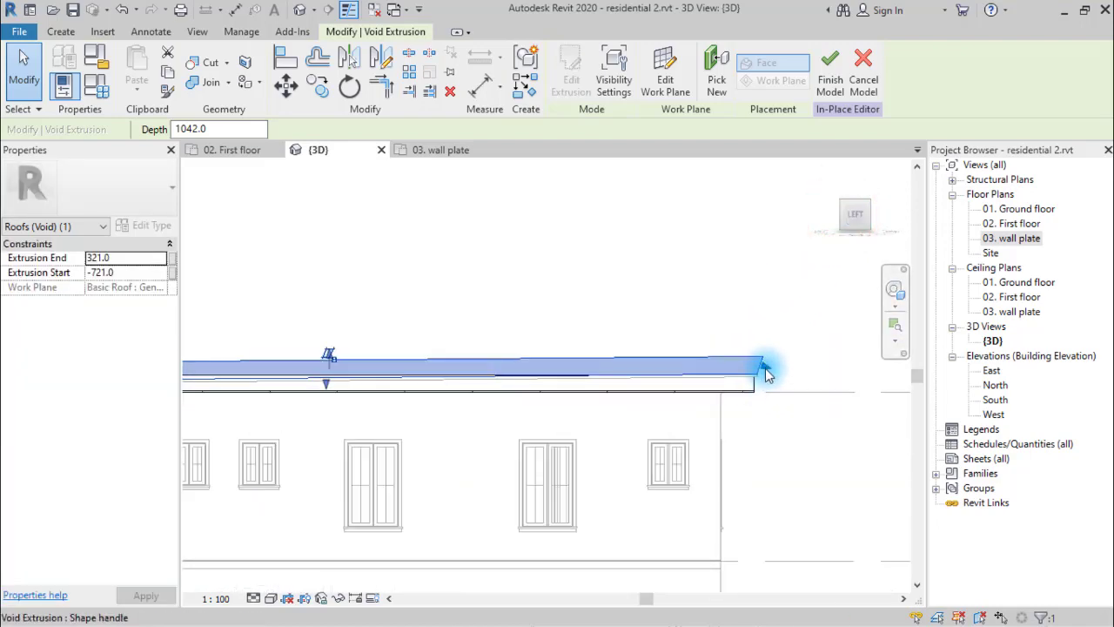
pyautogui.moveTo(766, 372); pyautogui.dragTo(792, 373)
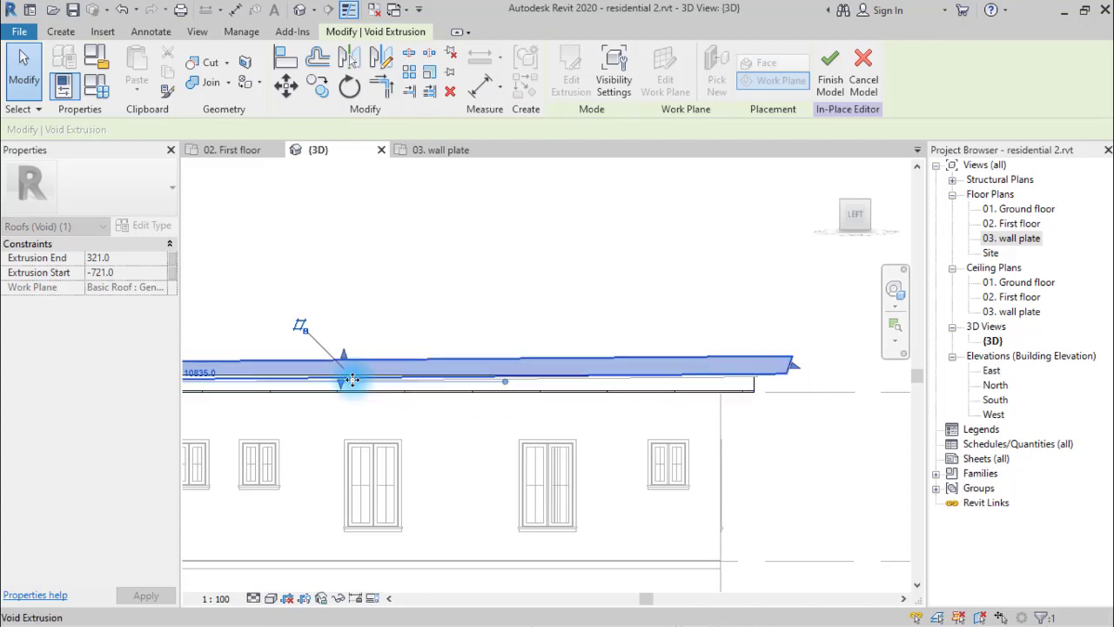
pyautogui.moveTo(351, 379); pyautogui.dragTo(615, 400, button='middle')
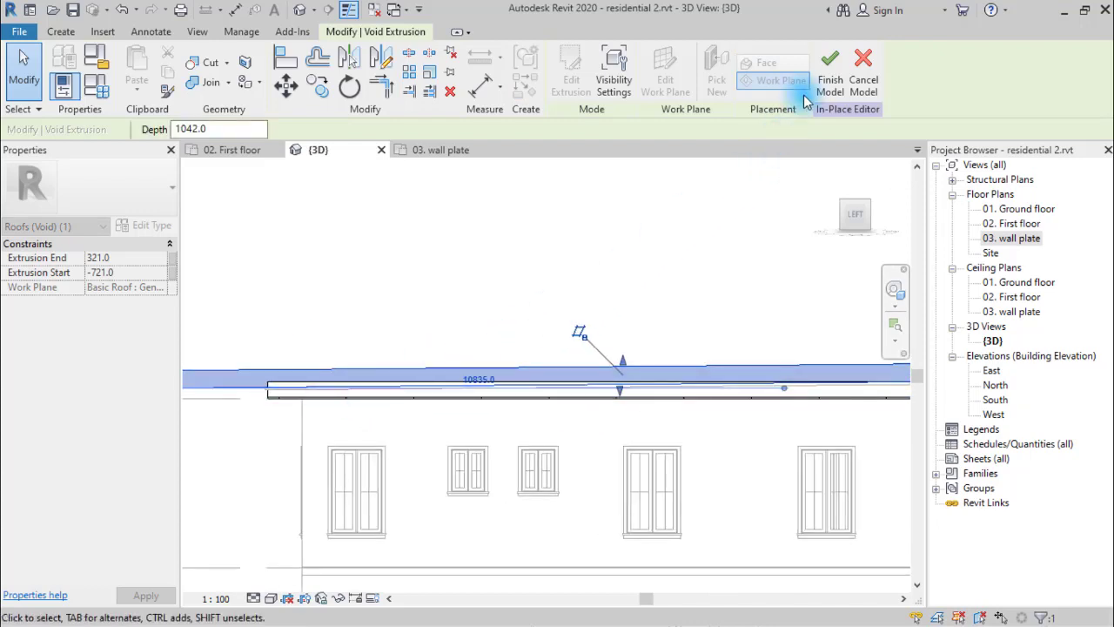
pyautogui.click(828, 67)
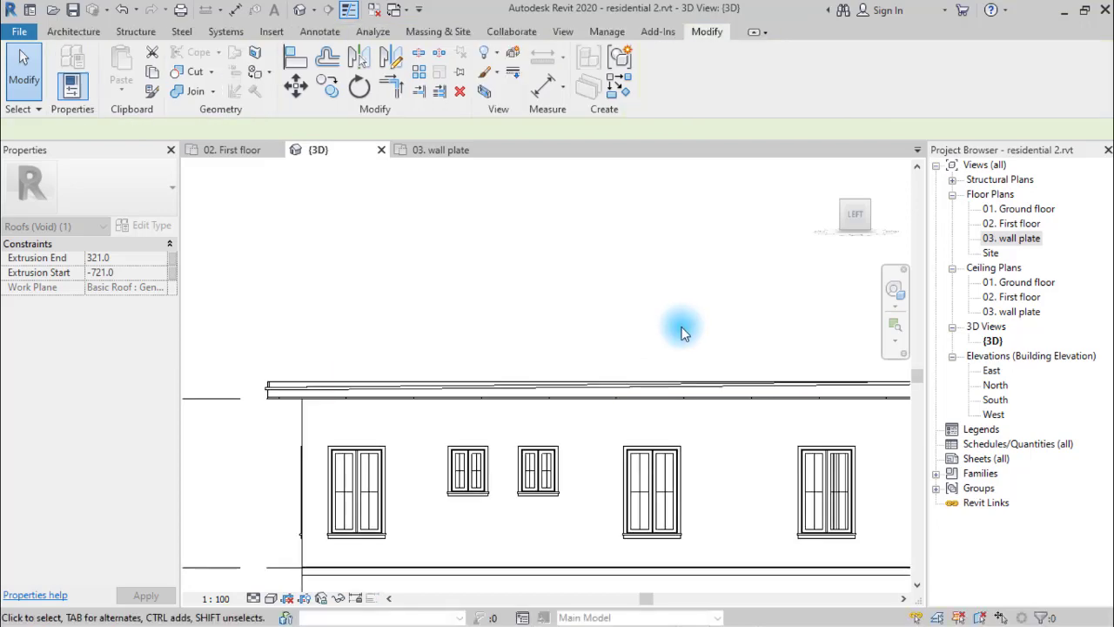
# Step: Display the 3D view in the Realistic visual style and inspect the fascia at the cut roof corner
pyautogui.keyDown('shift'); pyautogui.moveTo(680, 344); pyautogui.dragTo(527, 383, button='middle'); pyautogui.keyUp('shift')
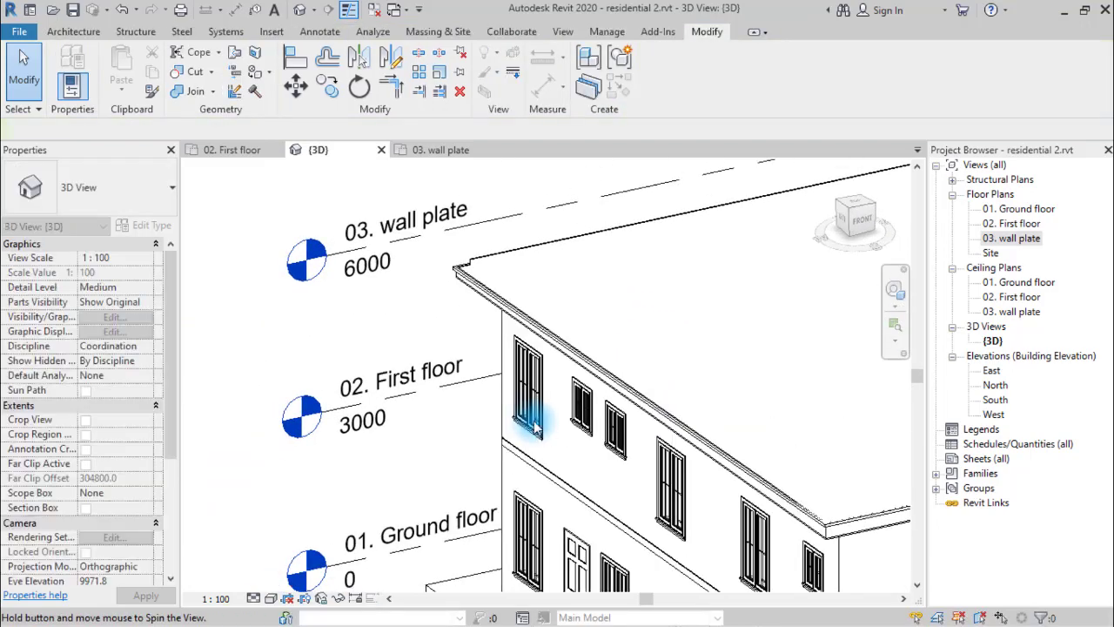
pyautogui.click(272, 598)
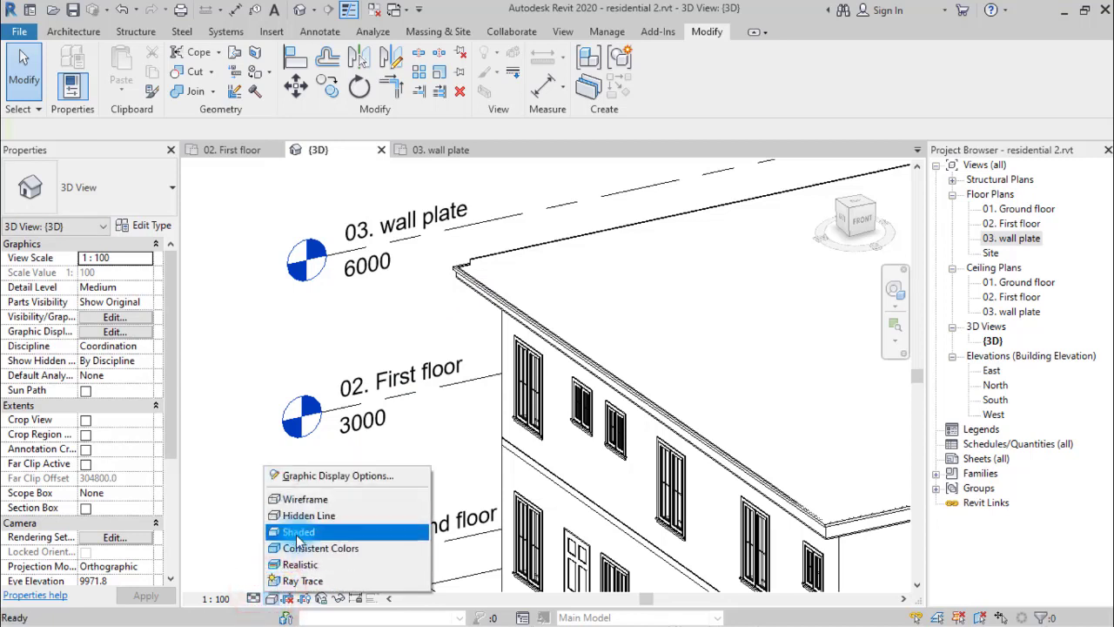
pyautogui.click(310, 564)
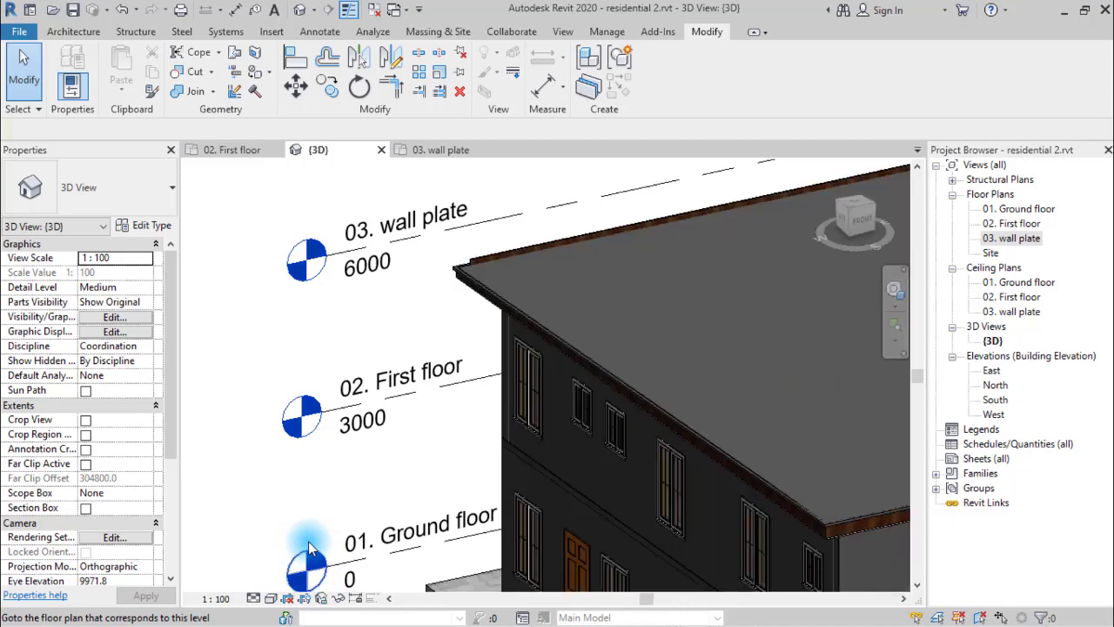
pyautogui.scroll(6, 510, 387)
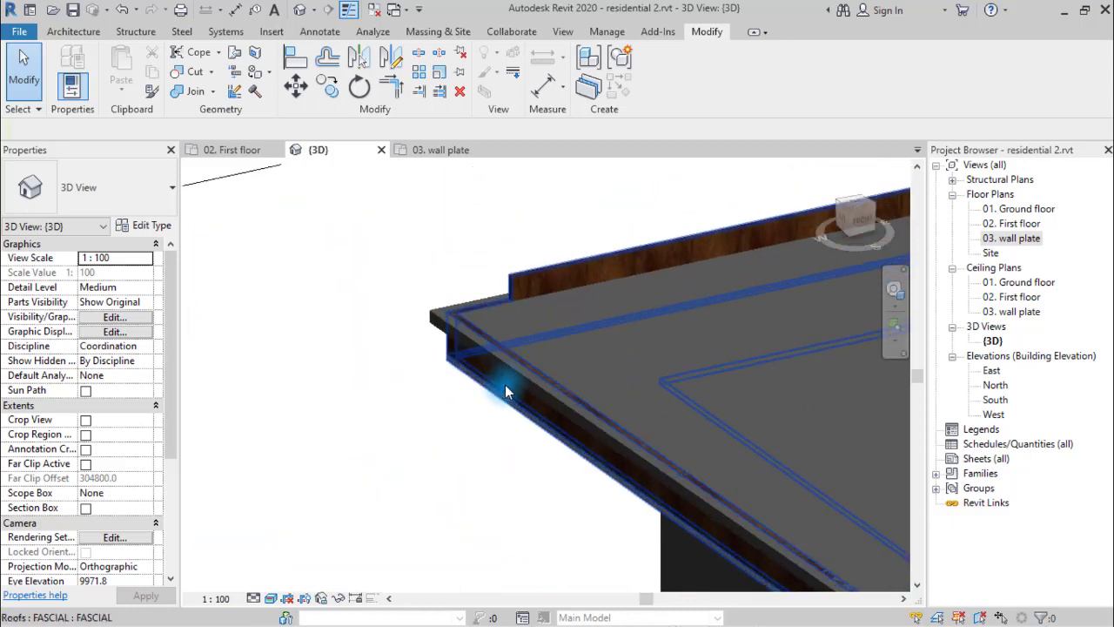
pyautogui.scroll(2, 509, 390)
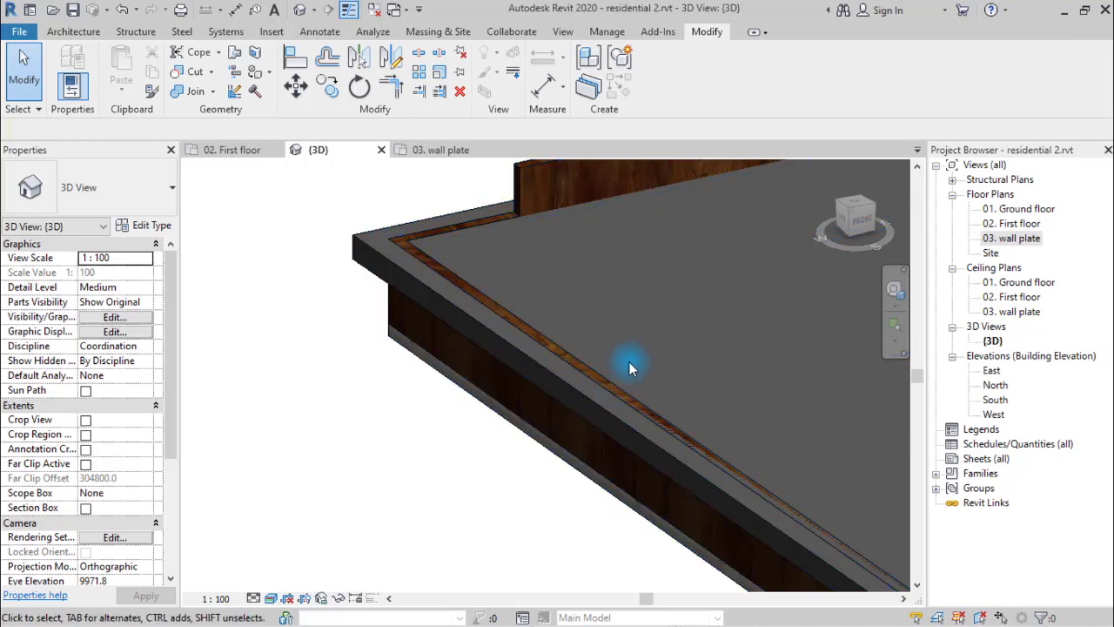
# Step: Examine the fascia and roof edge along the other sides of the building, up to the back corner
pyautogui.keyDown('shift'); pyautogui.moveTo(628, 361); pyautogui.dragTo(440, 272, button='middle'); pyautogui.keyUp('shift')
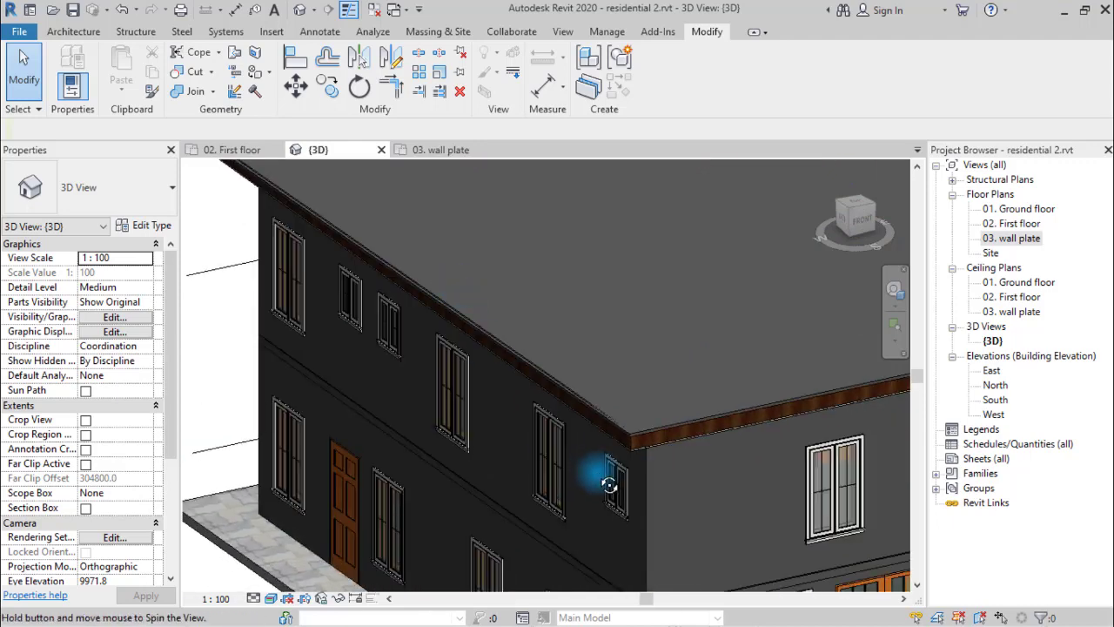
pyautogui.keyDown('shift'); pyautogui.moveTo(610, 485); pyautogui.dragTo(846, 398, button='middle'); pyautogui.keyUp('shift')
pyautogui.keyDown('shift'); pyautogui.moveTo(851, 400); pyautogui.dragTo(778, 304, button='middle'); pyautogui.keyUp('shift')
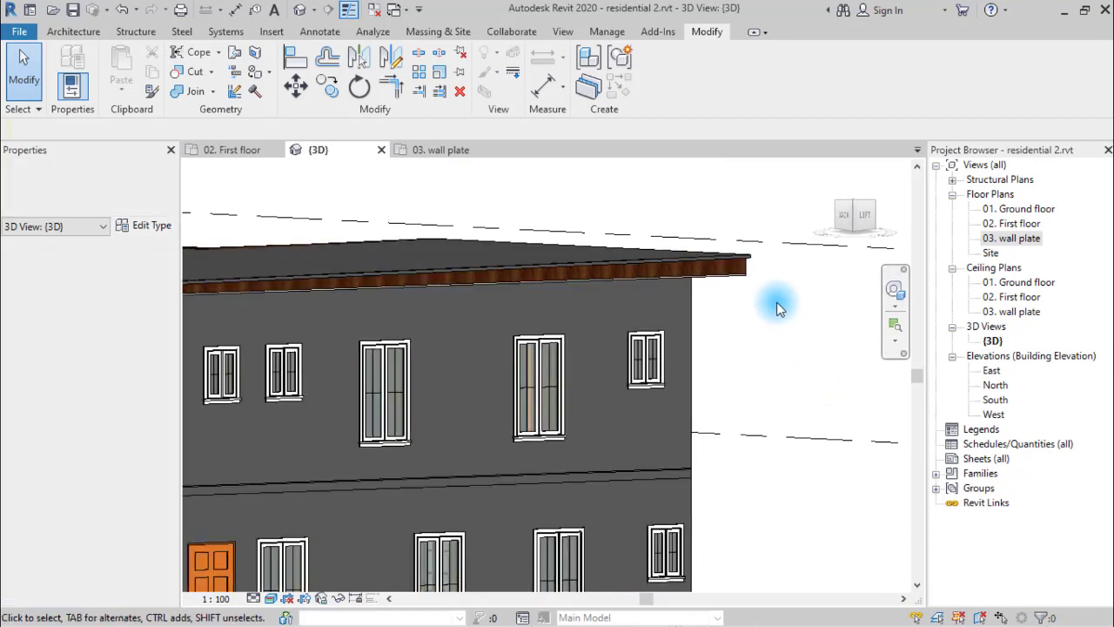
pyautogui.scroll(-4, 409, 335)
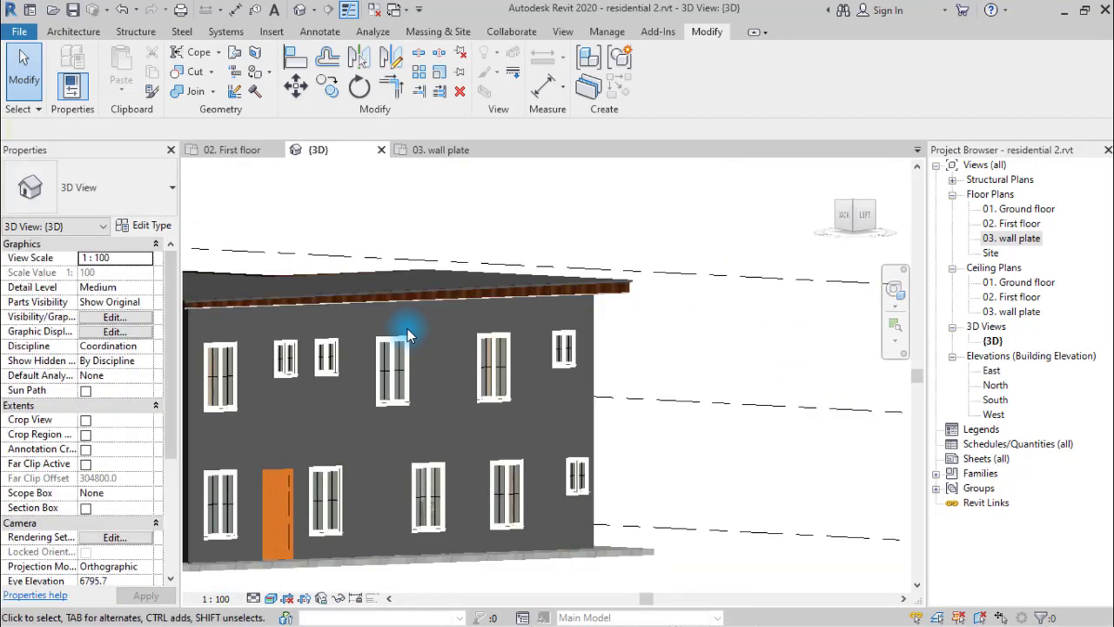
pyautogui.scroll(5, 256, 310)
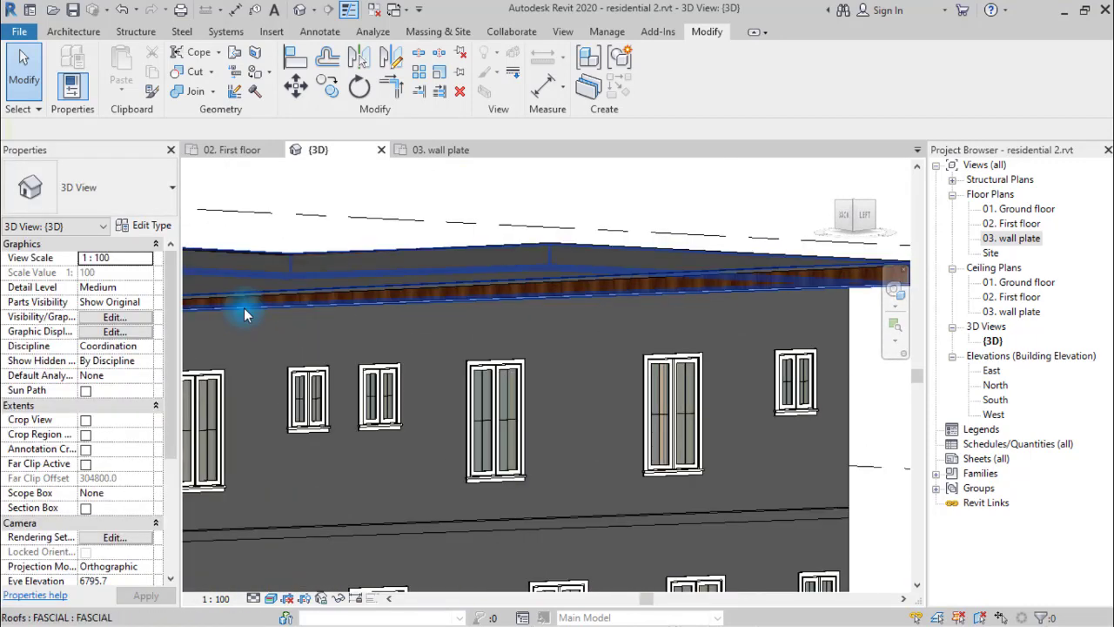
pyautogui.scroll(-3, 244, 311)
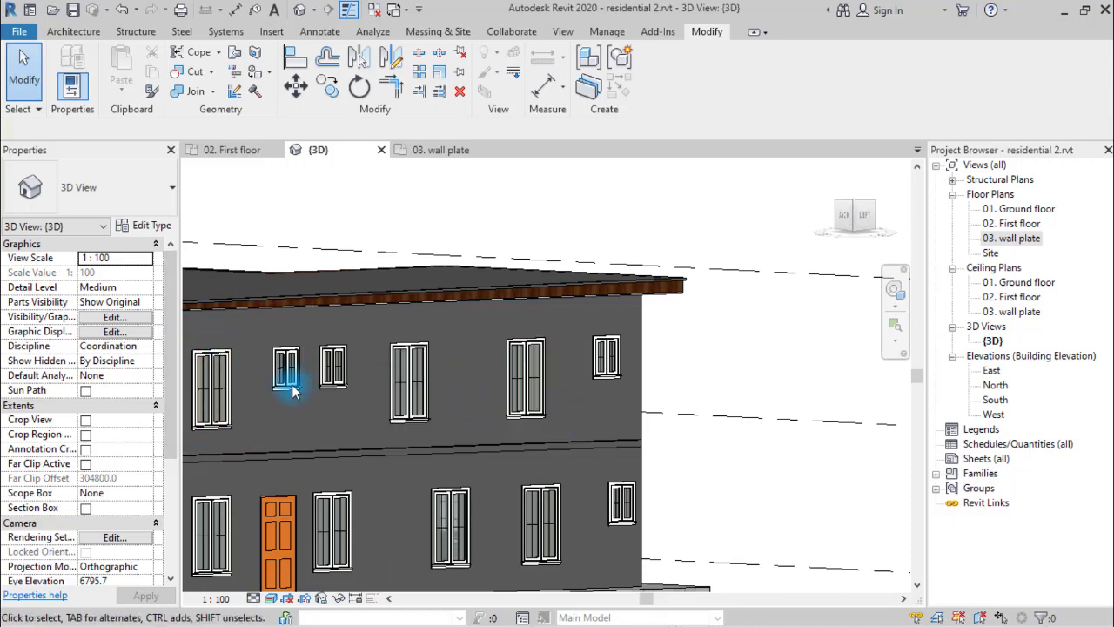
pyautogui.keyDown('shift'); pyautogui.moveTo(293, 392); pyautogui.dragTo(377, 407, button='middle'); pyautogui.keyUp('shift')
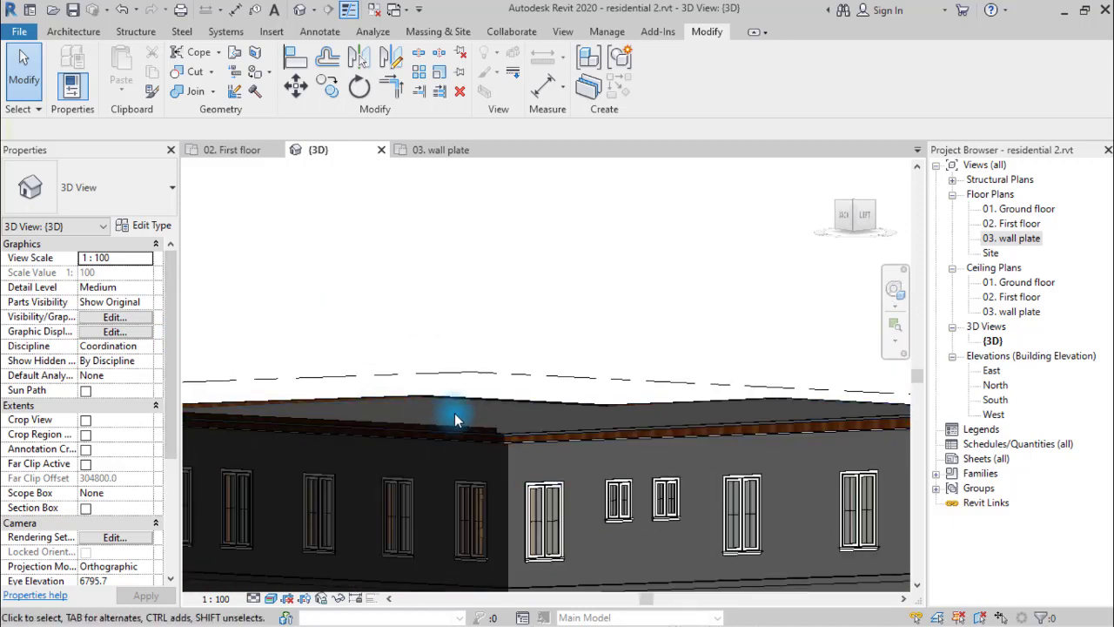
pyautogui.scroll(3, 455, 421)
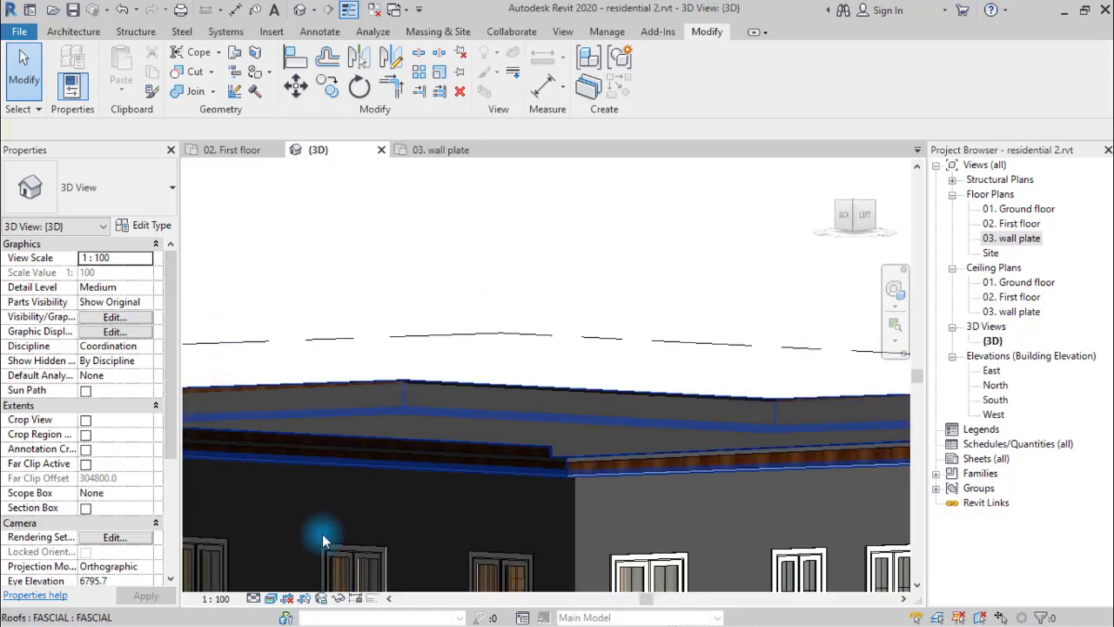
# Step: Set the 3D view's visual style to Hidden Line and inspect the fascia at the back-left roof corner
pyautogui.click(270, 599)
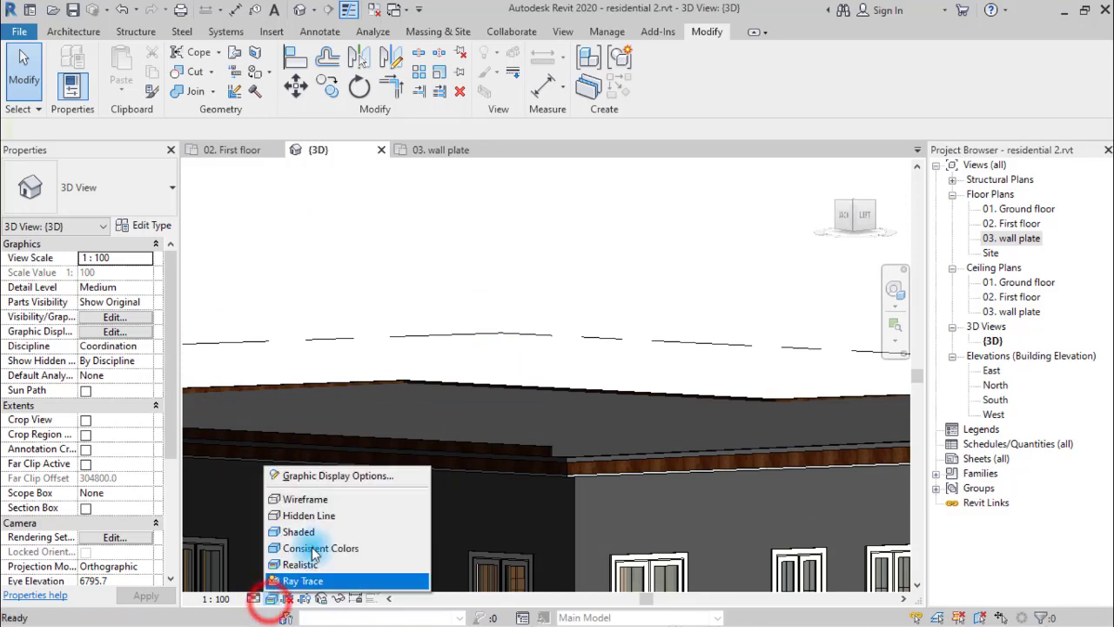
pyautogui.click(340, 511)
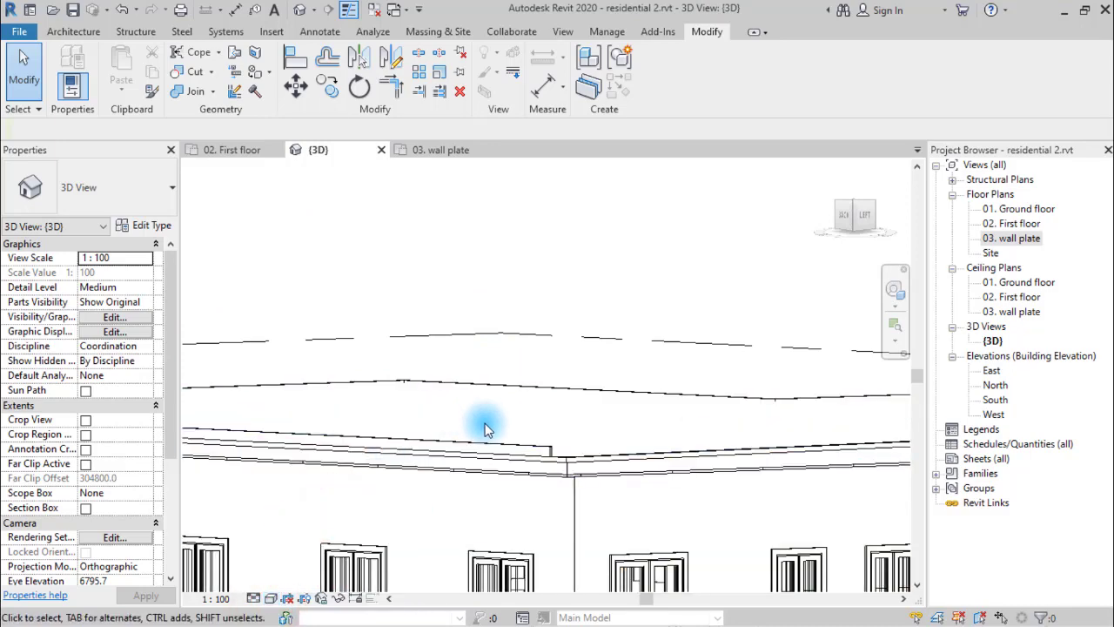
pyautogui.keyDown('shift'); pyautogui.moveTo(489, 441); pyautogui.dragTo(502, 336, button='middle'); pyautogui.keyUp('shift')
pyautogui.scroll(3, 504, 484)
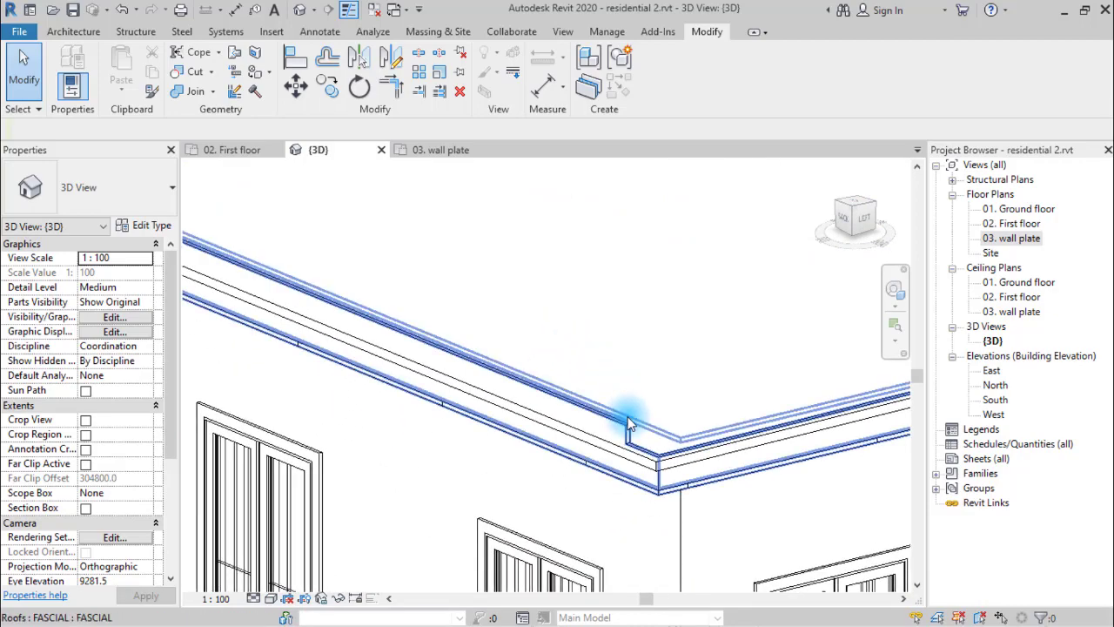
pyautogui.keyDown('shift'); pyautogui.moveTo(575, 391); pyautogui.dragTo(570, 473, button='middle'); pyautogui.keyUp('shift')
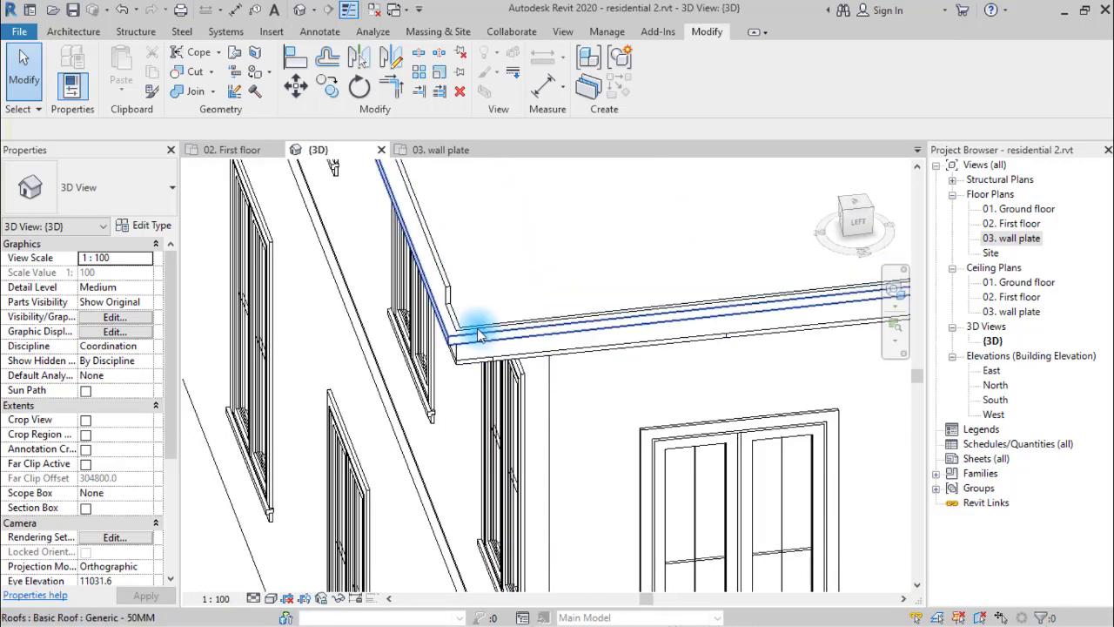
pyautogui.moveTo(480, 318); pyautogui.dragTo(456, 493, button='middle')
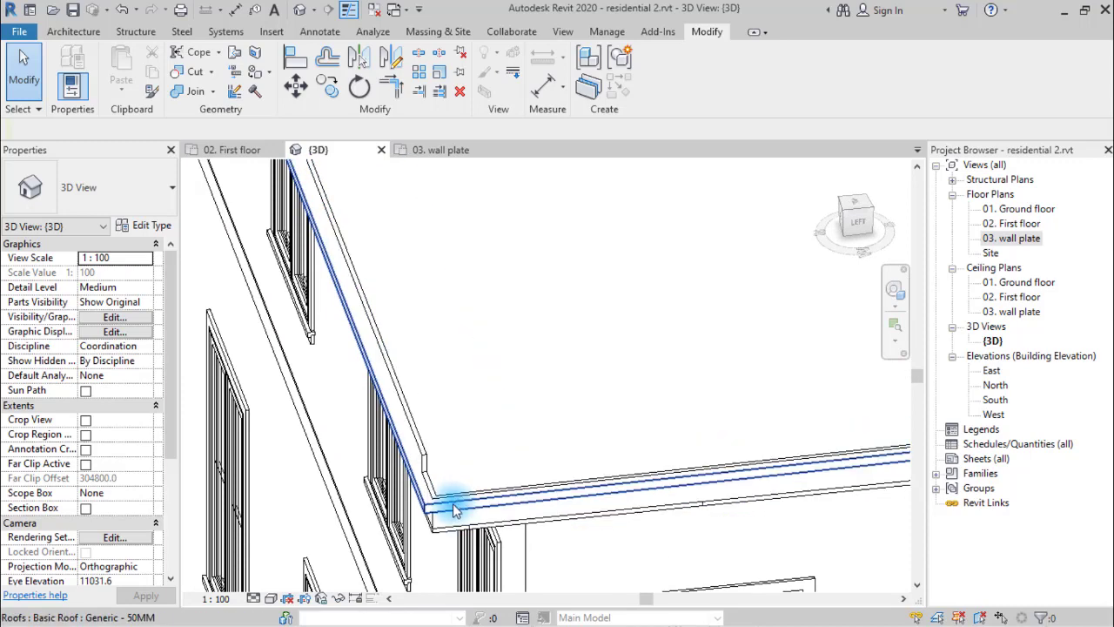
# Step: Open the fascia model for in-place editing
pyautogui.click(436, 512)
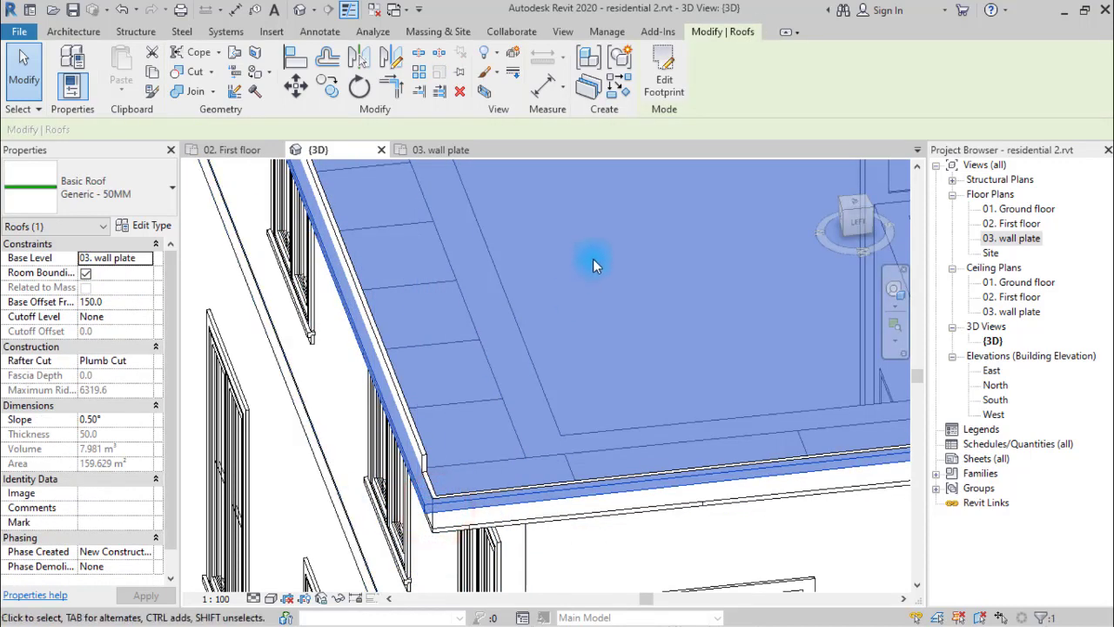
pyautogui.click(560, 369)
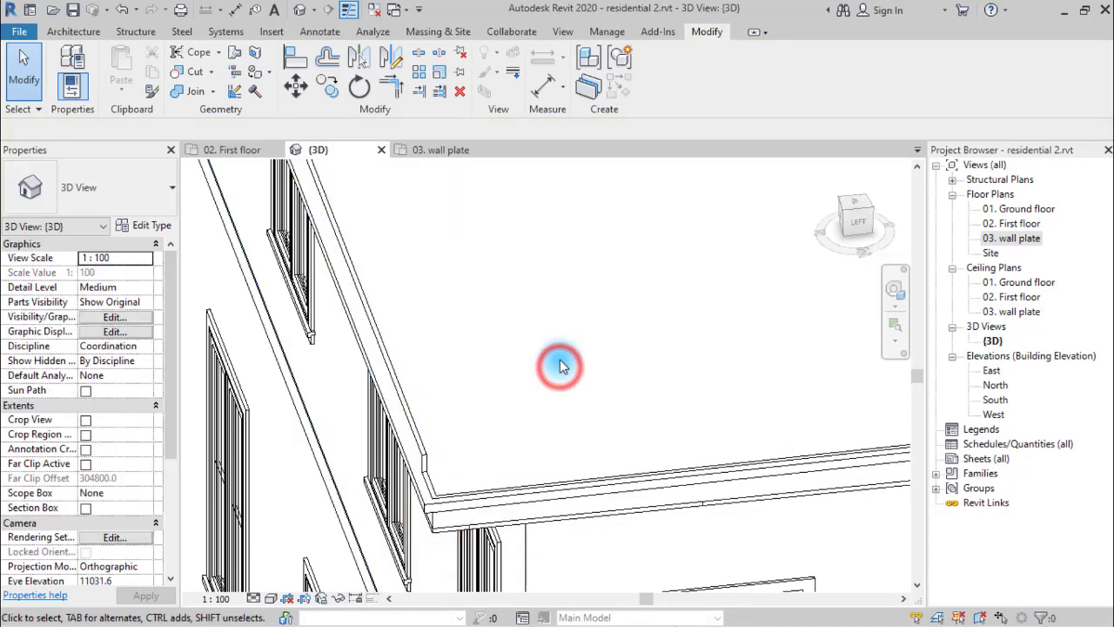
pyautogui.click(426, 446)
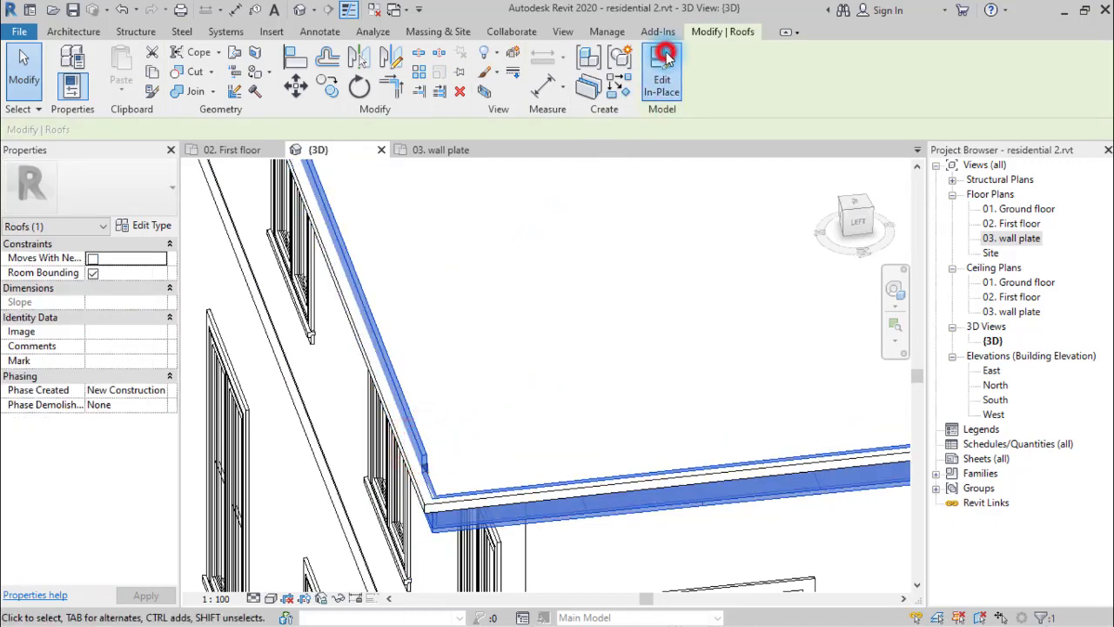
pyautogui.doubleClick(410, 364)
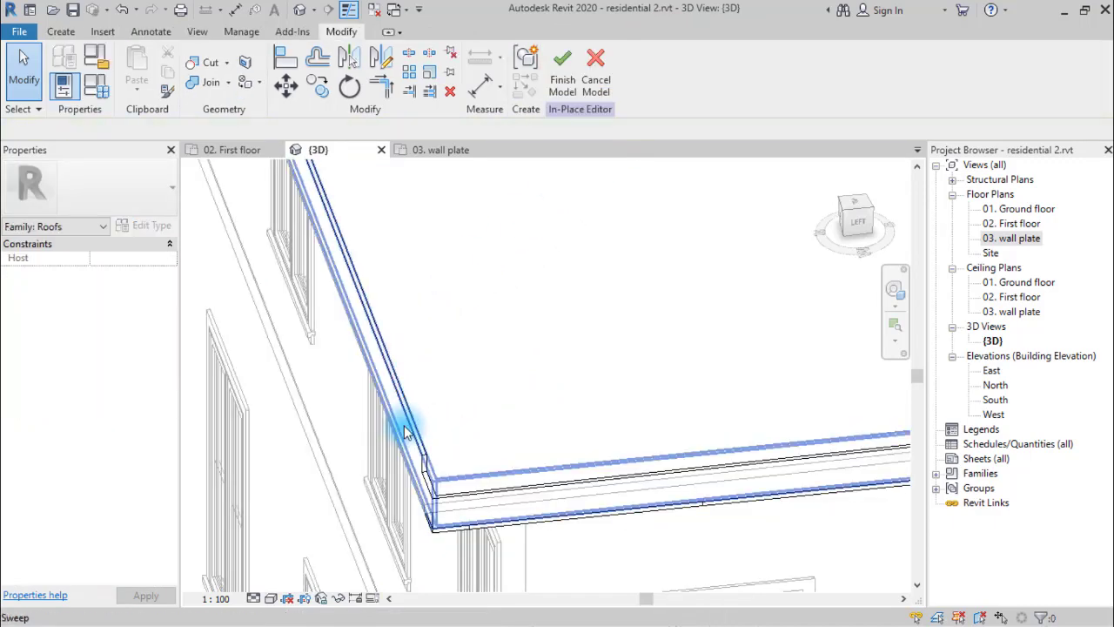
# Step: Start a void extrusion in the fascia model and pick the 50MM roof's plane at the back-left corner as its work plane
pyautogui.click(76, 28)
pyautogui.click(300, 99)
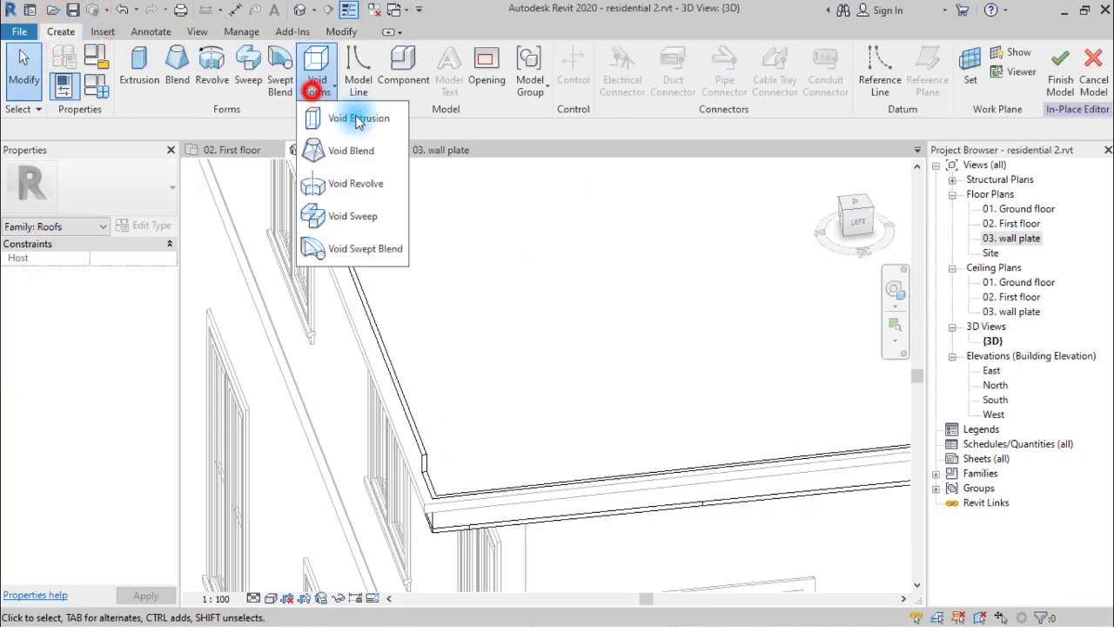
pyautogui.click(370, 116)
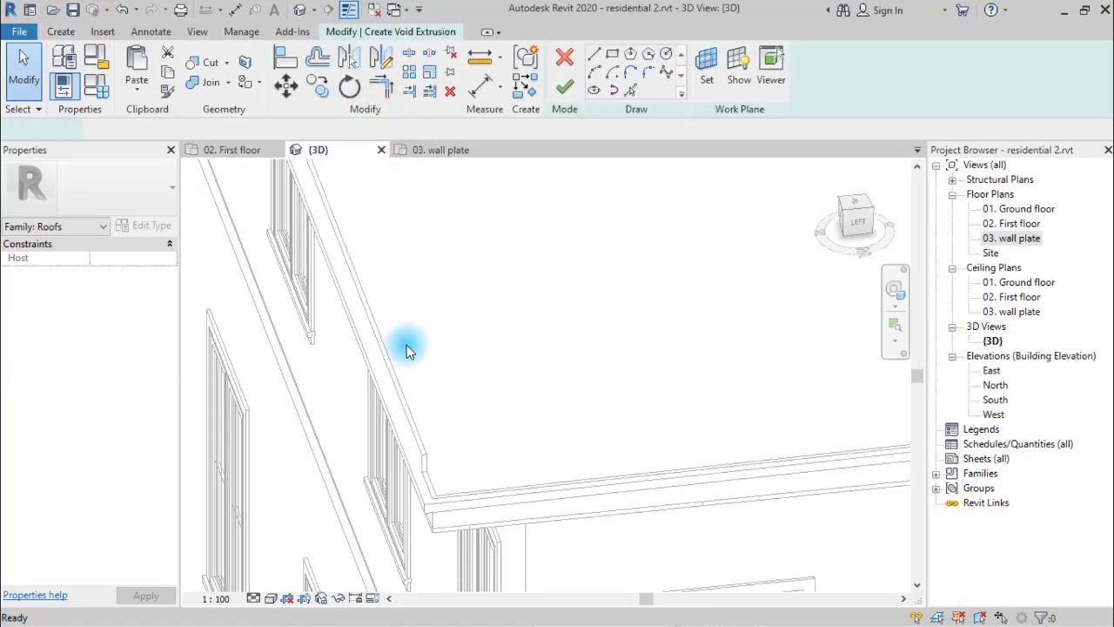
pyautogui.click(706, 66)
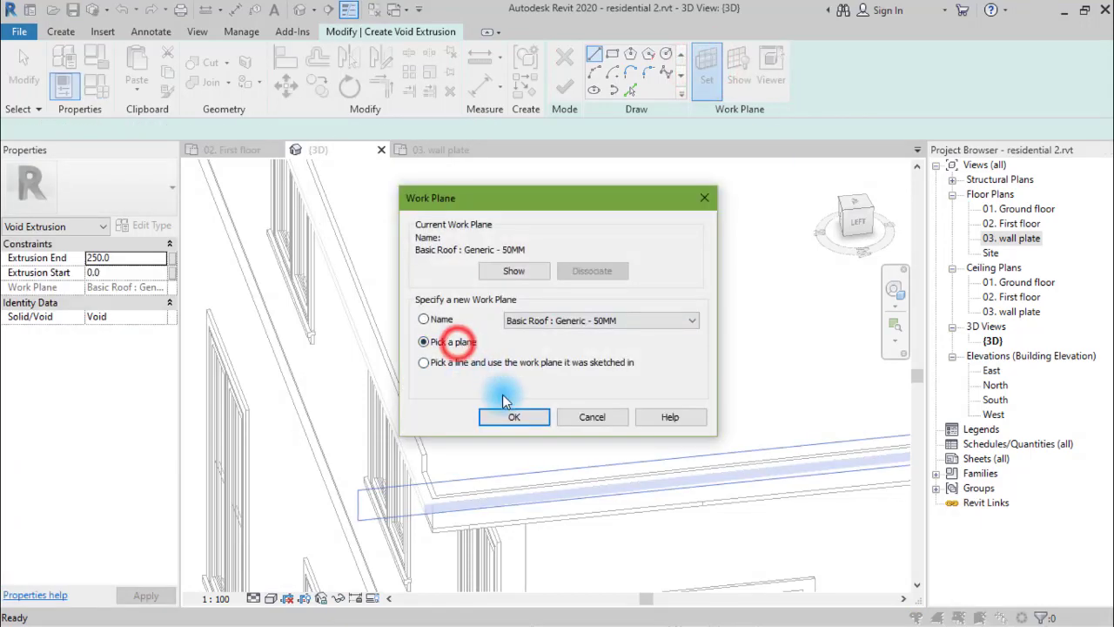
pyautogui.click(514, 418)
pyautogui.scroll(6, 408, 464)
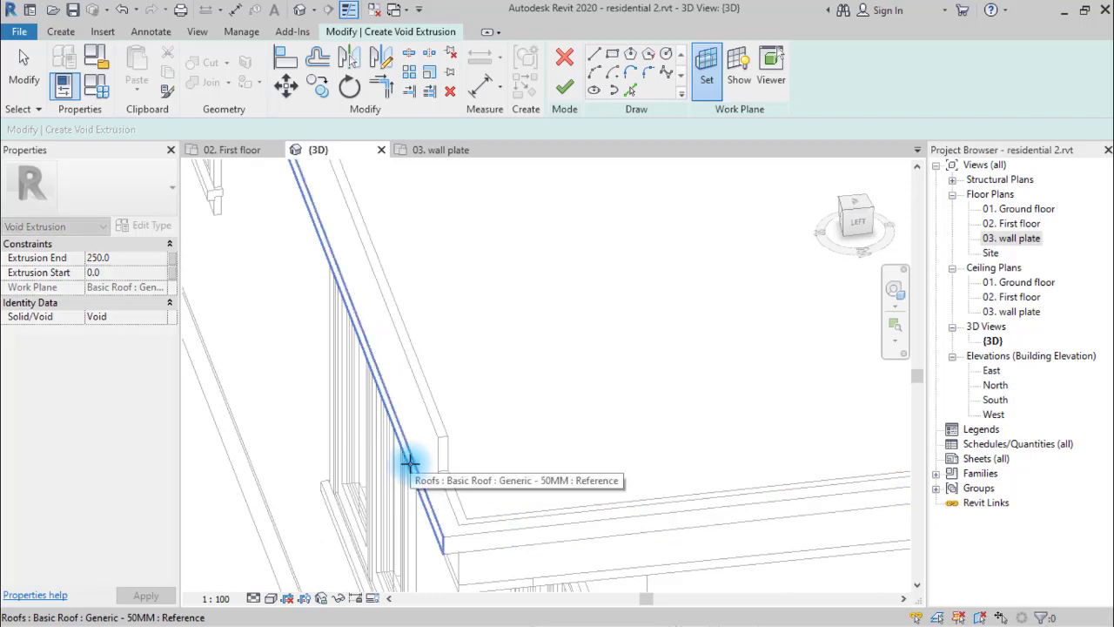
pyautogui.click(440, 516)
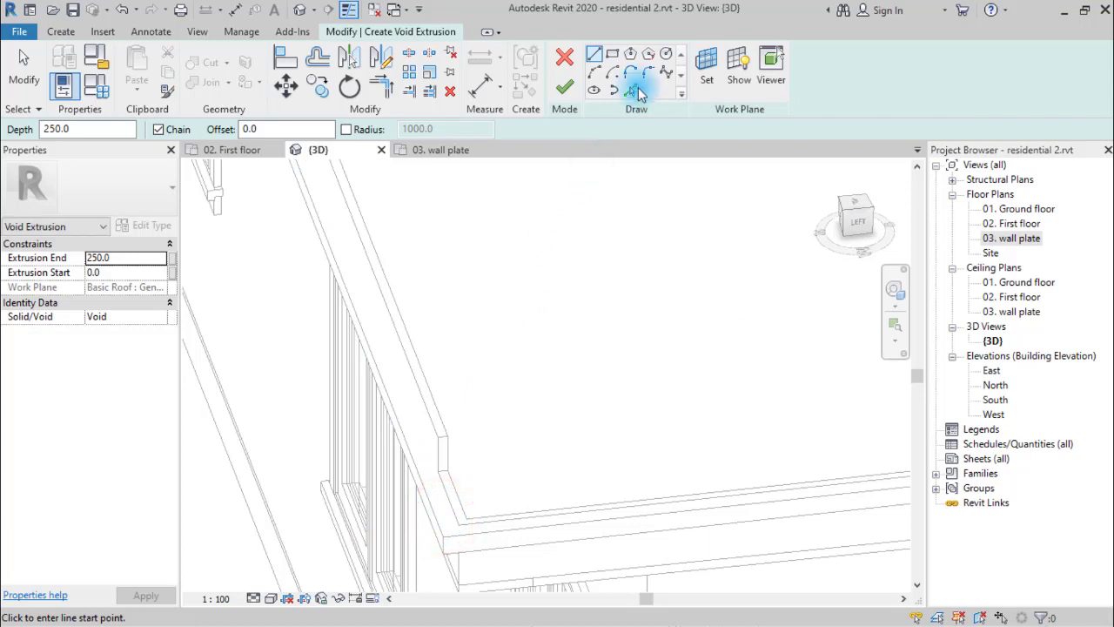
# Step: Trace the back roof edge as the first line of the void sketch and switch to drawing straight lines
pyautogui.click(635, 89)
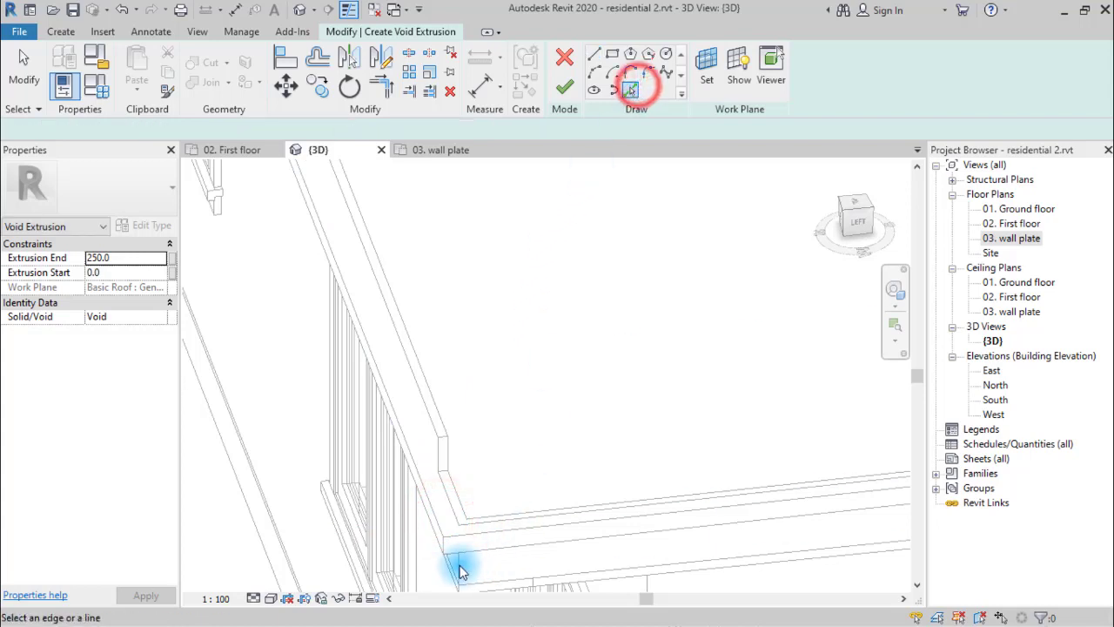
pyautogui.click(432, 509)
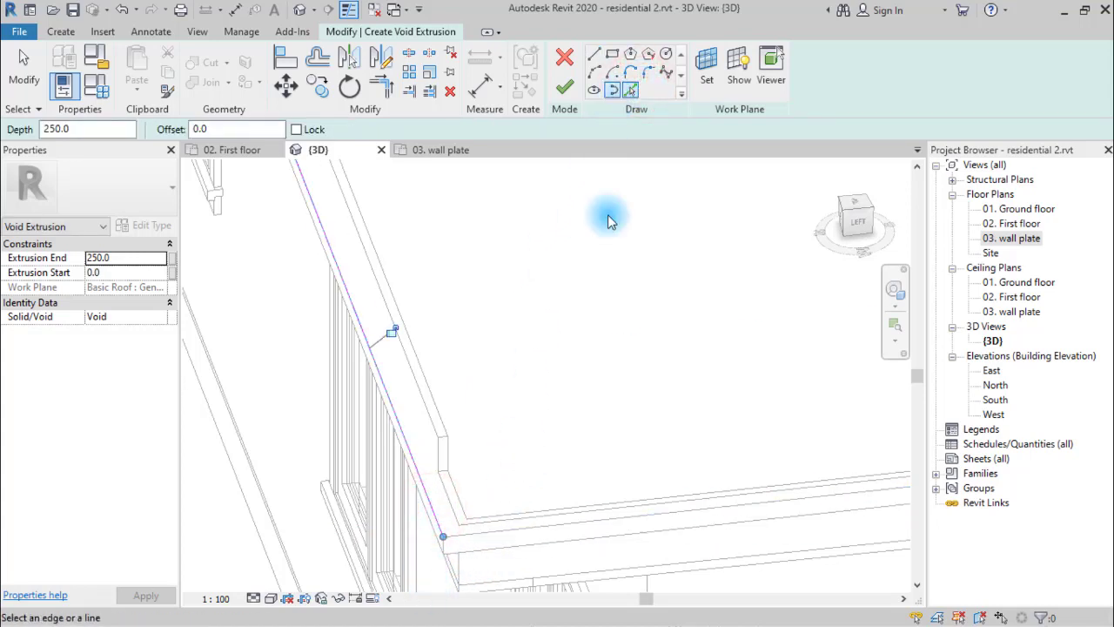
pyautogui.click(593, 55)
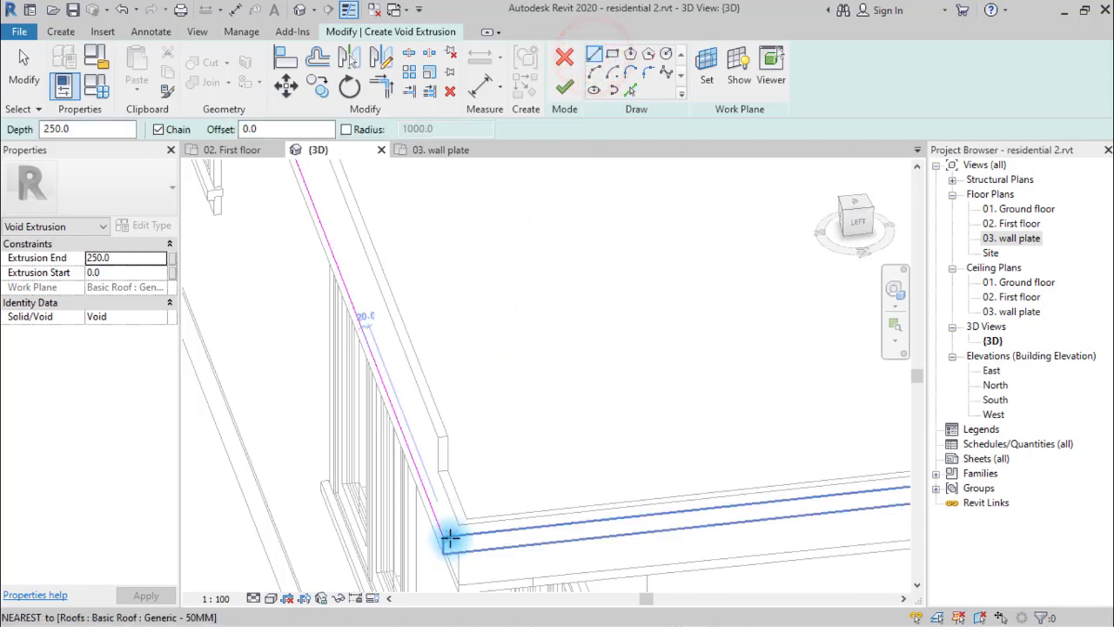
pyautogui.click(445, 536)
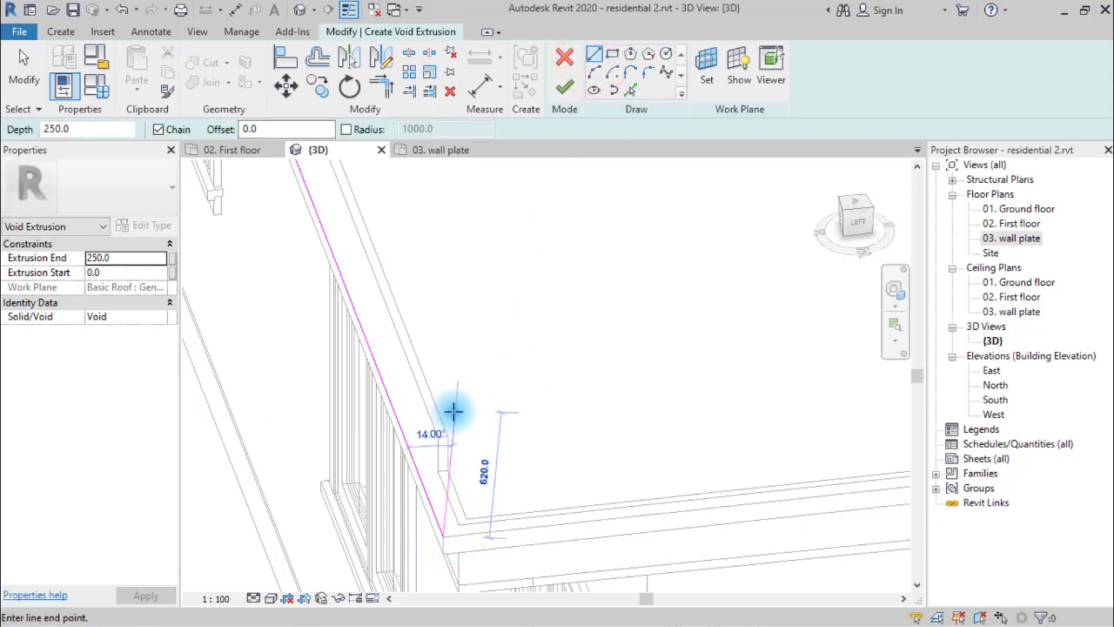
pyautogui.moveTo(501, 446)
pyautogui.keyDown('shift'); pyautogui.mouseDown(button='middle')
pyautogui.moveTo(497, 374)
pyautogui.moveTo(822, 253)
pyautogui.mouseUp(button='middle'); pyautogui.keyUp('shift')
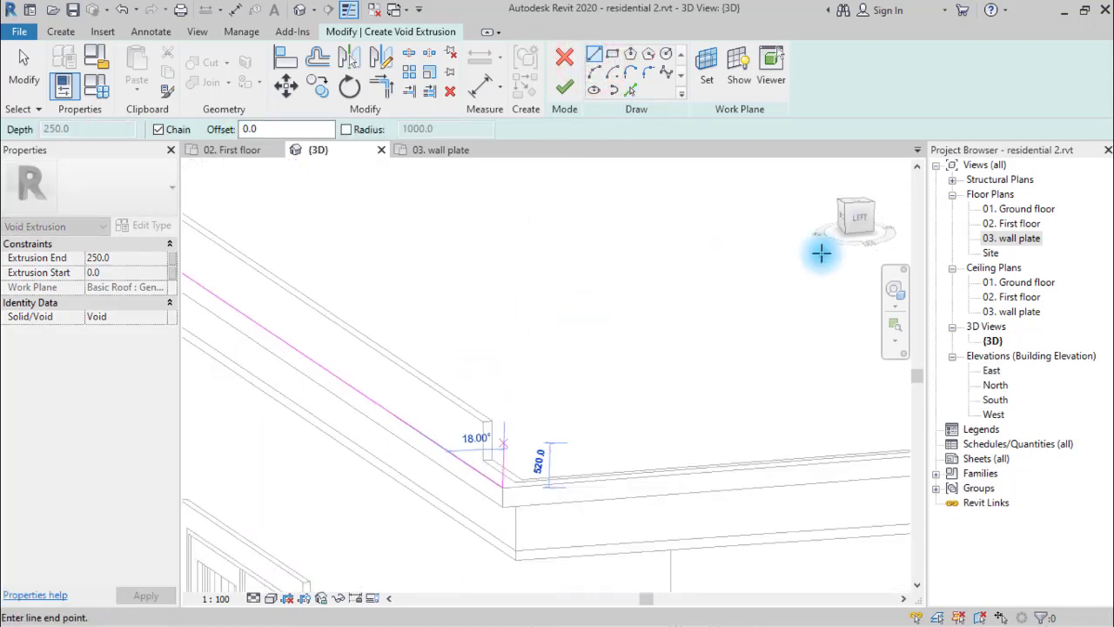
pyautogui.keyDown('shift'); pyautogui.moveTo(491, 480); pyautogui.dragTo(530, 395, button='middle'); pyautogui.keyUp('shift')
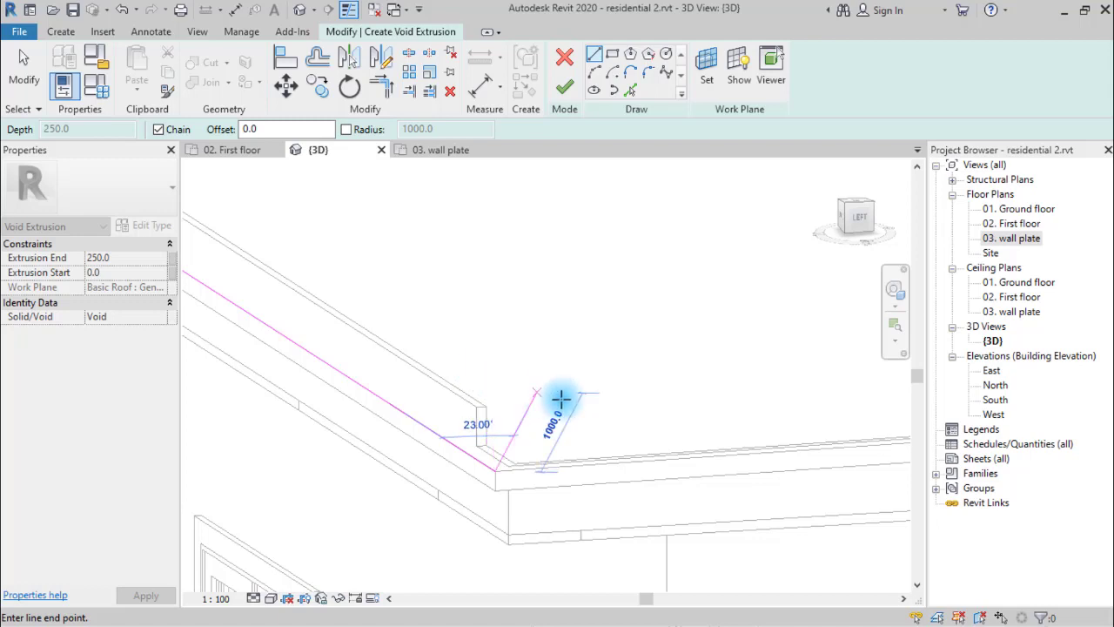
pyautogui.moveTo(561, 400)
pyautogui.keyDown('shift'); pyautogui.mouseDown(button='middle')
pyautogui.moveTo(587, 358)
pyautogui.moveTo(671, 353)
pyautogui.moveTo(244, 340)
pyautogui.moveTo(609, 384)
pyautogui.mouseUp(button='middle'); pyautogui.keyUp('shift')
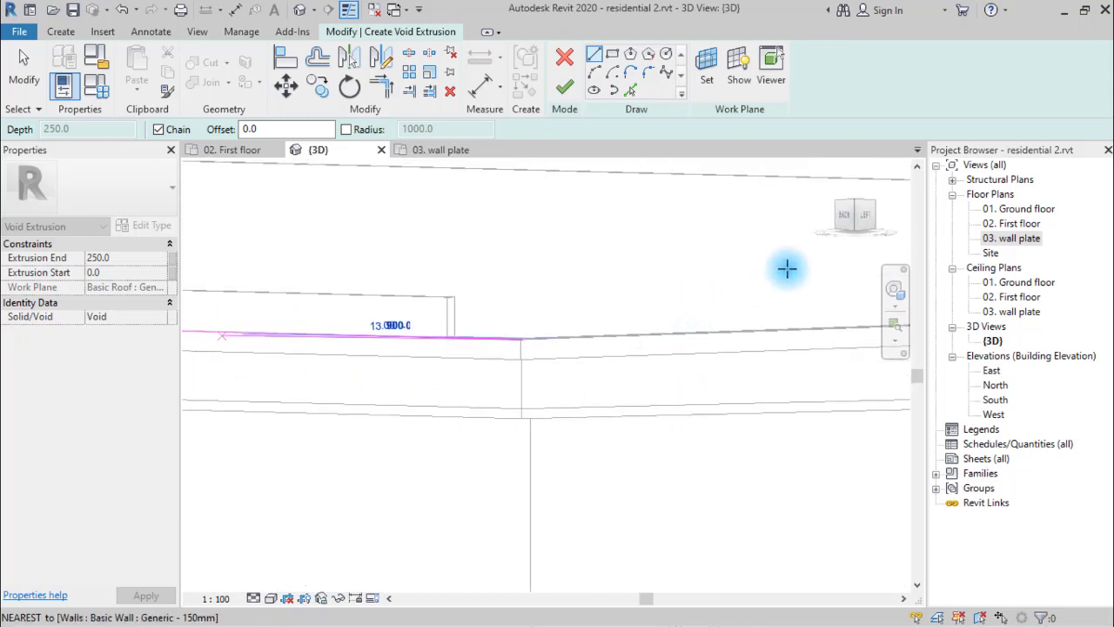
pyautogui.click(521, 340)
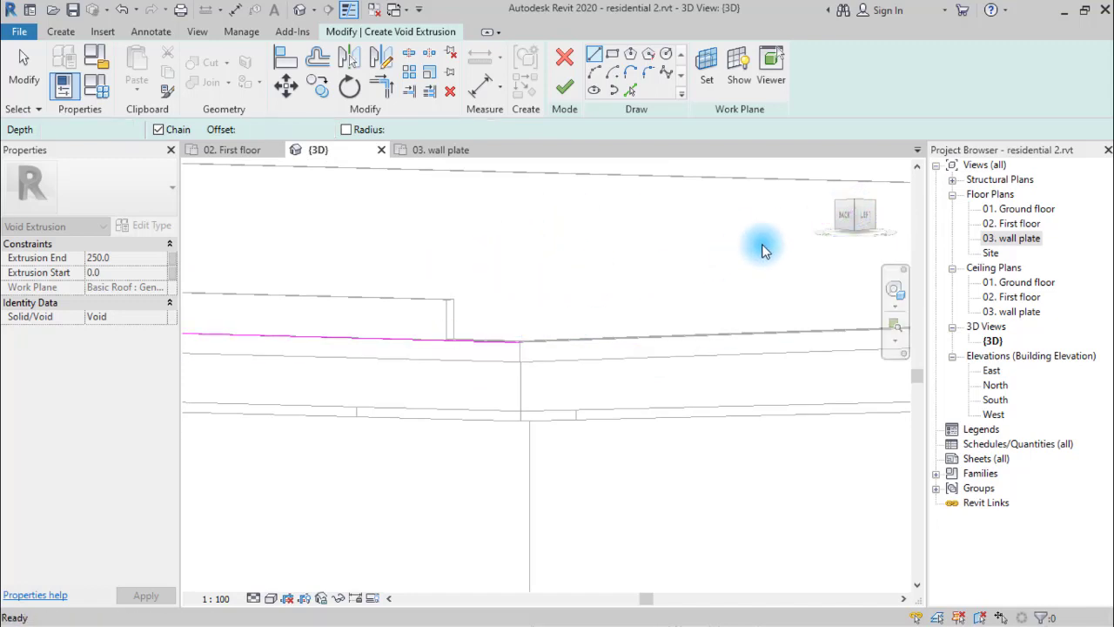
# Step: Draw a sketch line about 1780 mm long from the back-left end of the traced edge inward over the roof
pyautogui.click(840, 221)
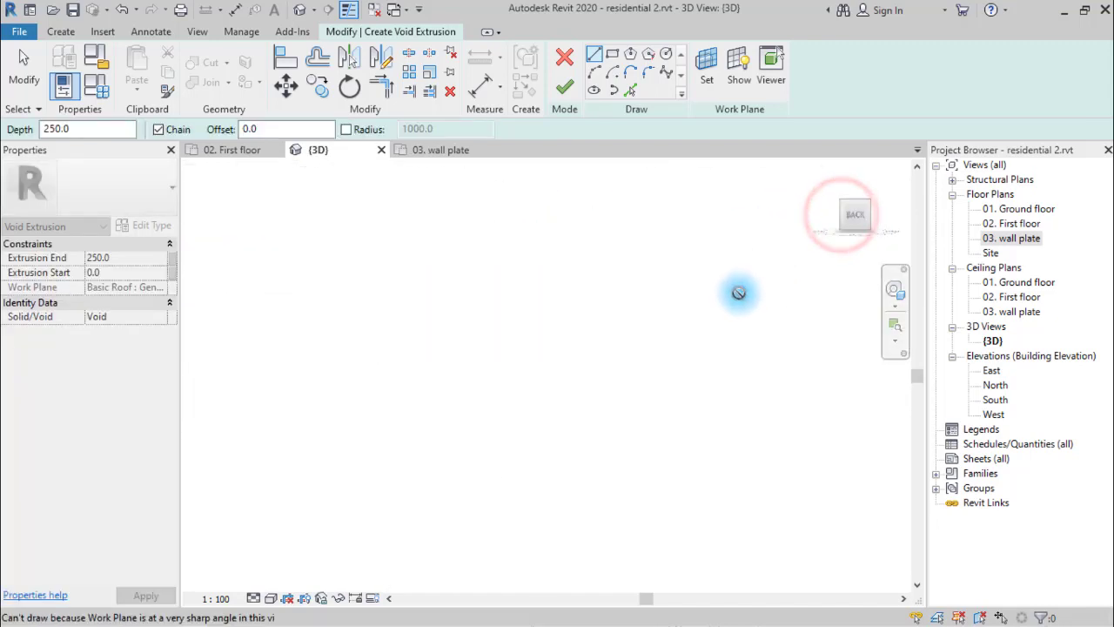
pyautogui.scroll(8, 699, 338)
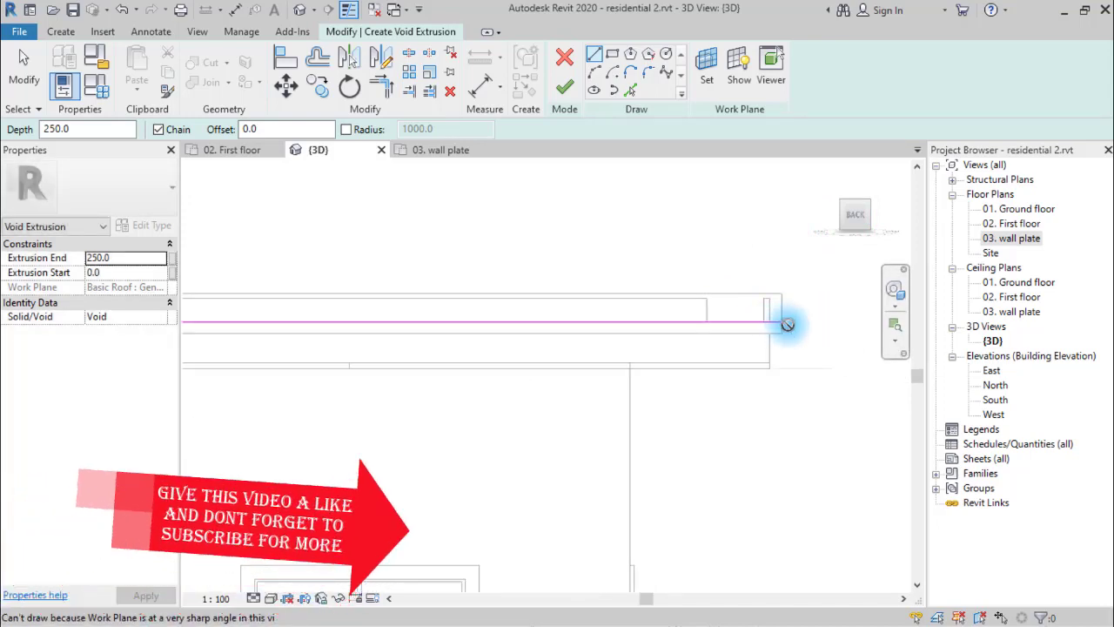
pyautogui.moveTo(788, 335); pyautogui.dragTo(653, 290, button='middle')
pyautogui.press('alt')
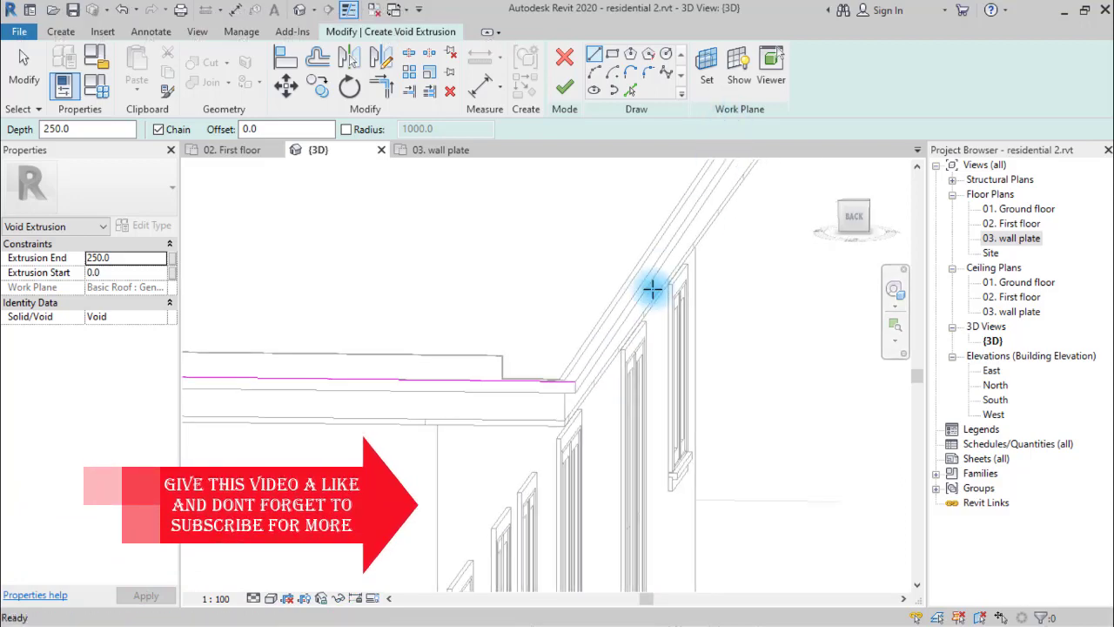
pyautogui.keyDown('shift'); pyautogui.moveTo(577, 385); pyautogui.dragTo(577, 380, button='middle'); pyautogui.keyUp('shift')
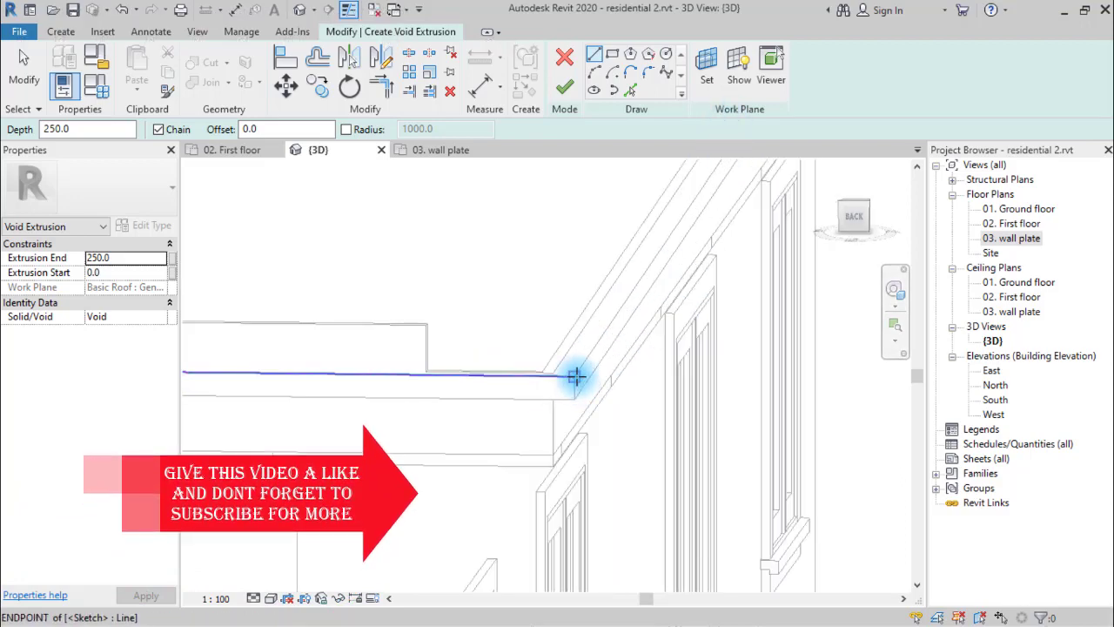
pyautogui.click(576, 376)
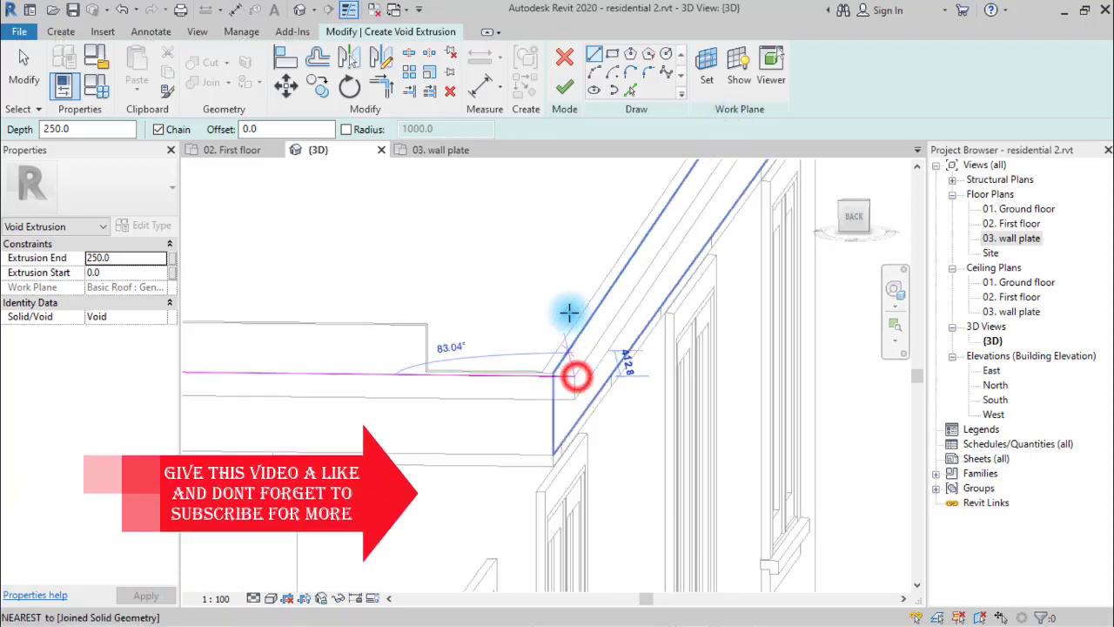
pyautogui.click(592, 260)
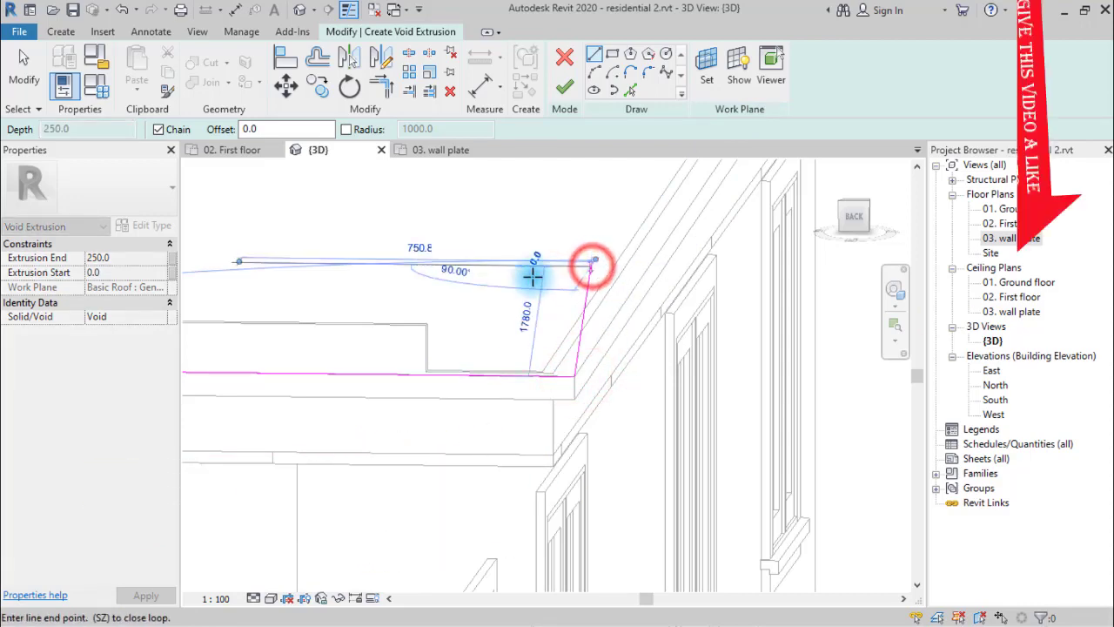
# Step: Run a line along the back of the roof past the opposite corner, close the loop at the traced edge's end, and finish the void extrusion
pyautogui.keyDown('shift'); pyautogui.moveTo(389, 311); pyautogui.dragTo(542, 360, button='middle'); pyautogui.keyUp('shift')
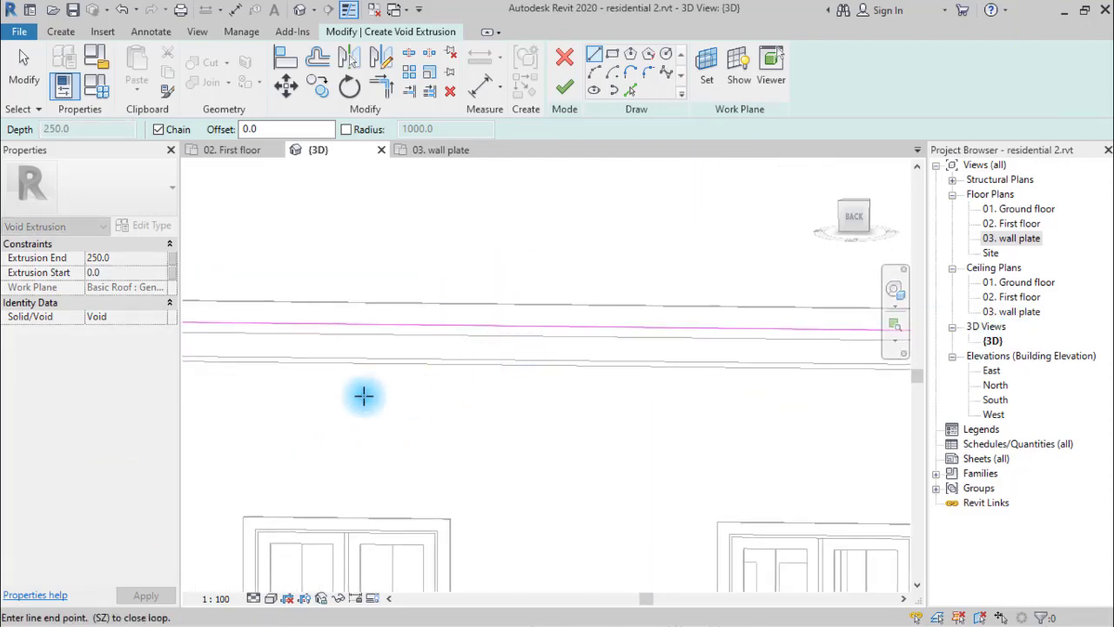
pyautogui.moveTo(364, 397)
pyautogui.keyDown('shift'); pyautogui.mouseDown(button='middle')
pyautogui.moveTo(430, 427)
pyautogui.moveTo(935, 427)
pyautogui.moveTo(569, 391)
pyautogui.moveTo(244, 389)
pyautogui.moveTo(241, 356)
pyautogui.mouseUp(button='middle'); pyautogui.keyUp('shift')
pyautogui.scroll(3, 455, 415)
pyautogui.scroll(5, 371, 380)
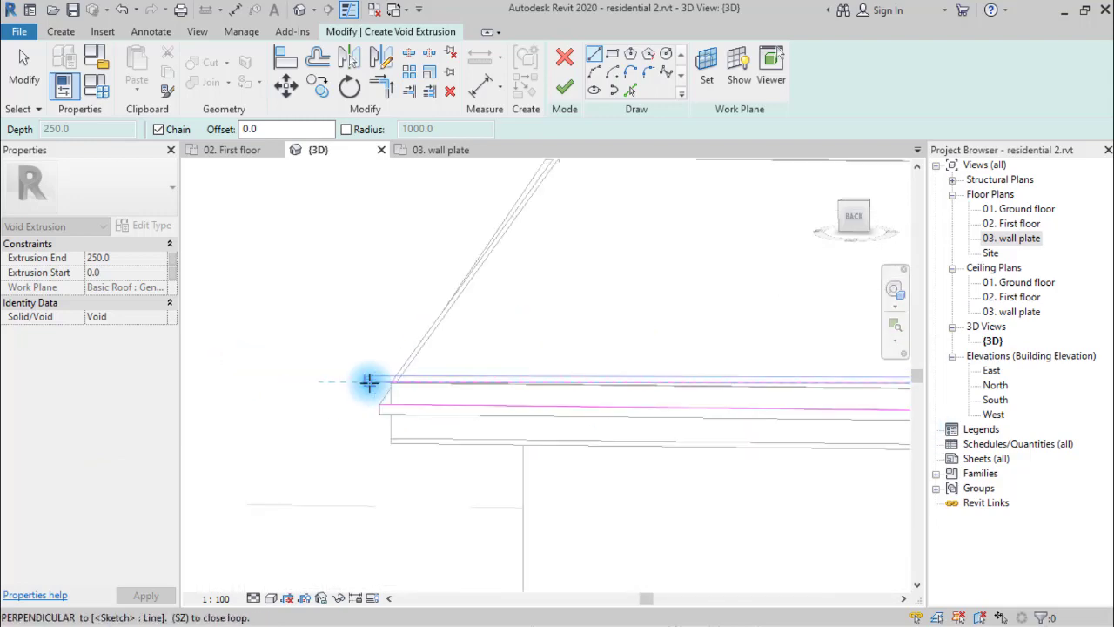
pyautogui.scroll(3, 370, 381)
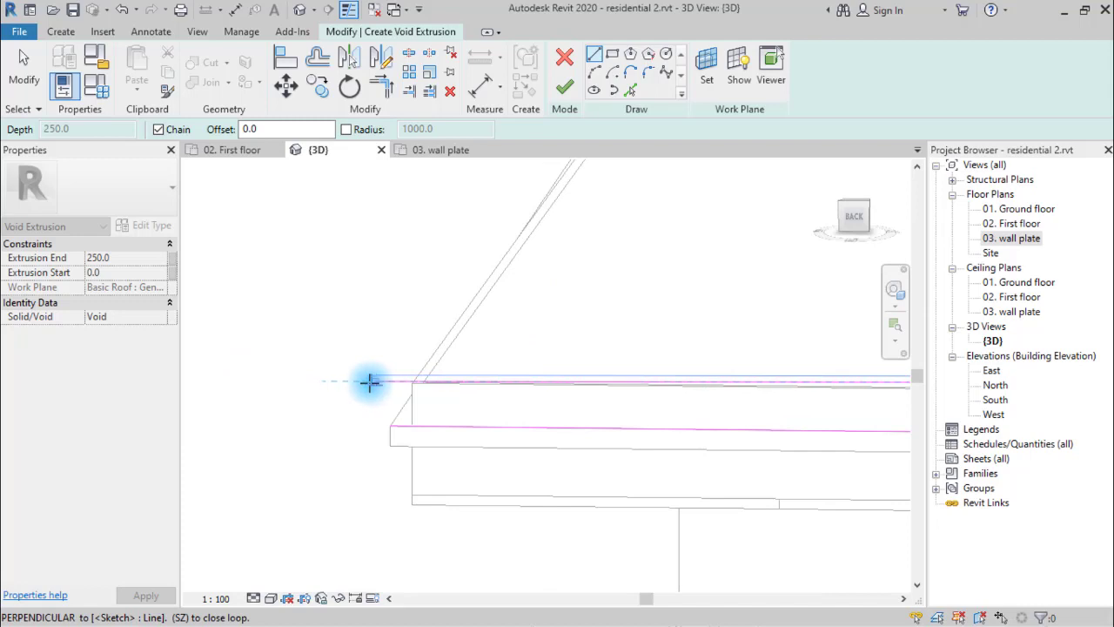
pyautogui.click(370, 381)
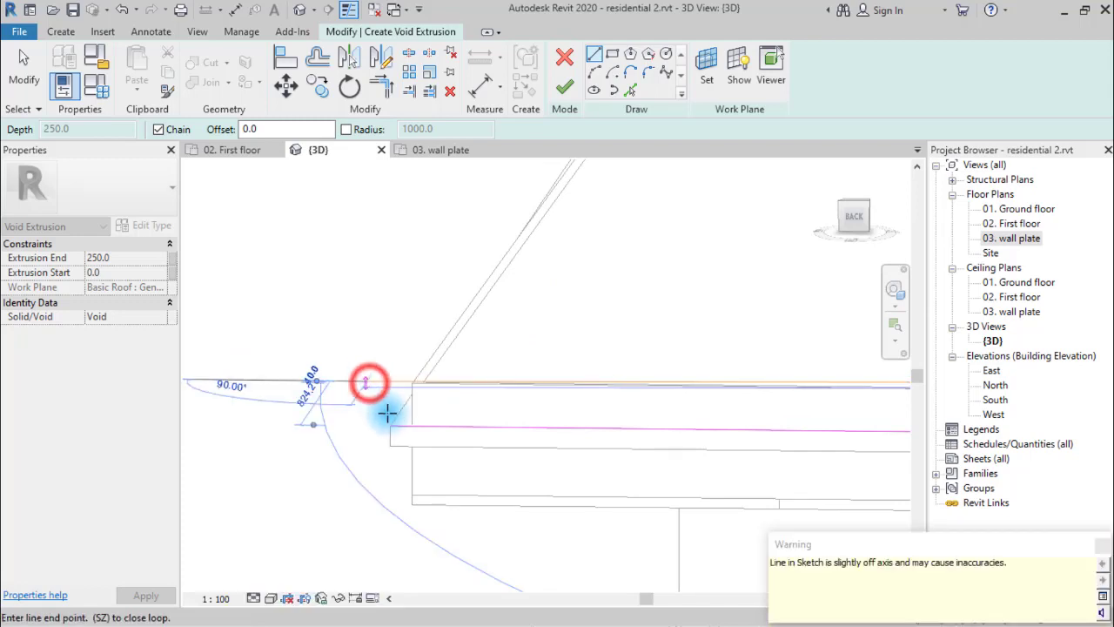
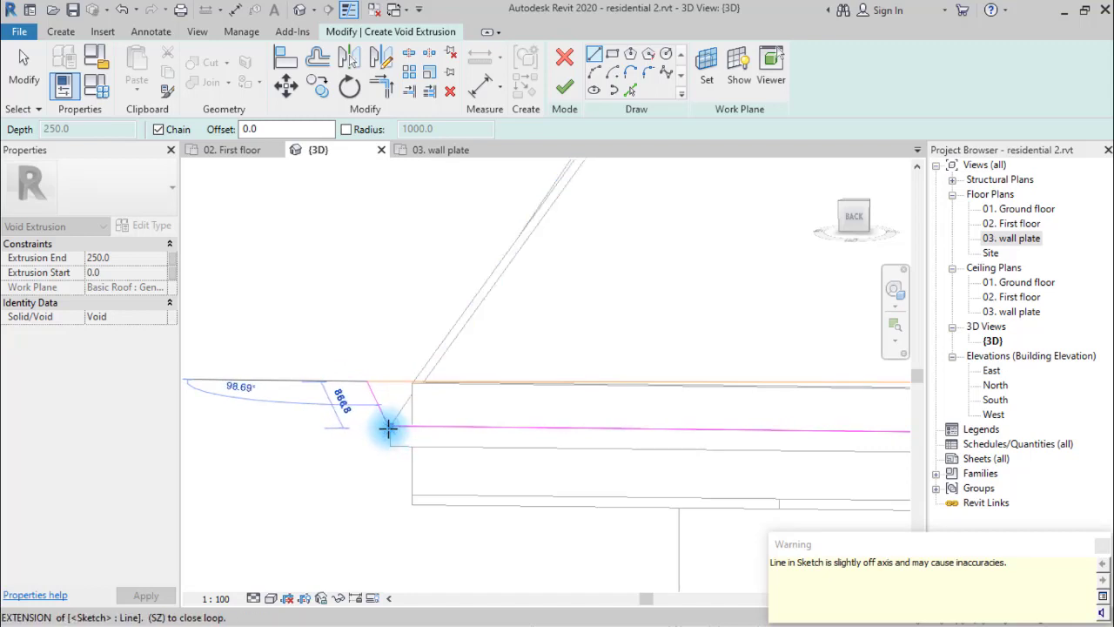
pyautogui.scroll(6, 389, 428)
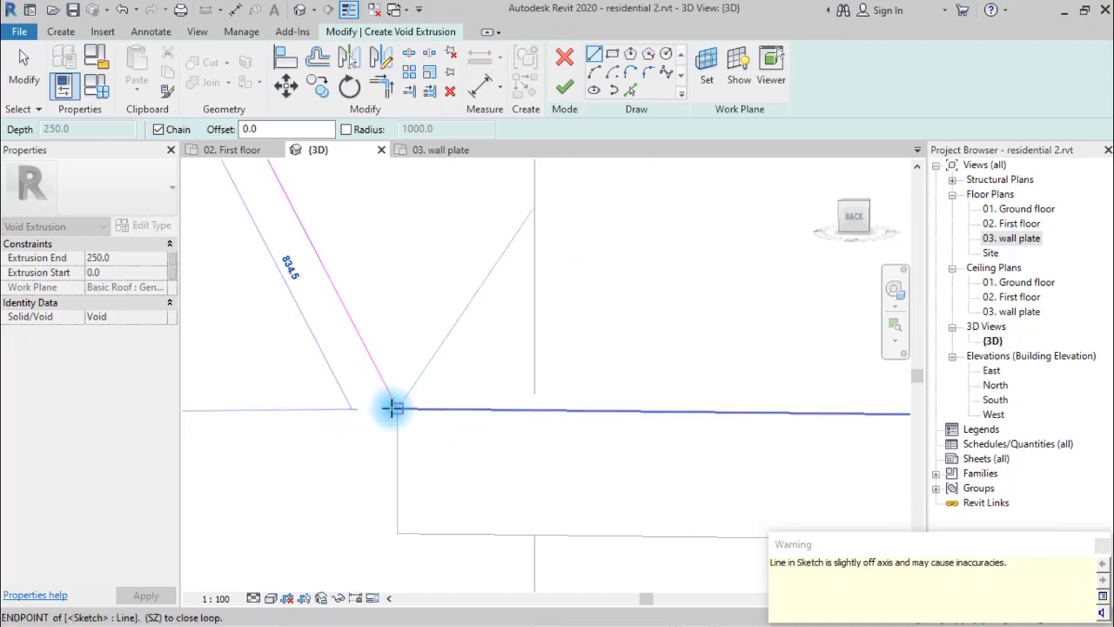
pyautogui.click(392, 409)
pyautogui.scroll(-6, 339, 408)
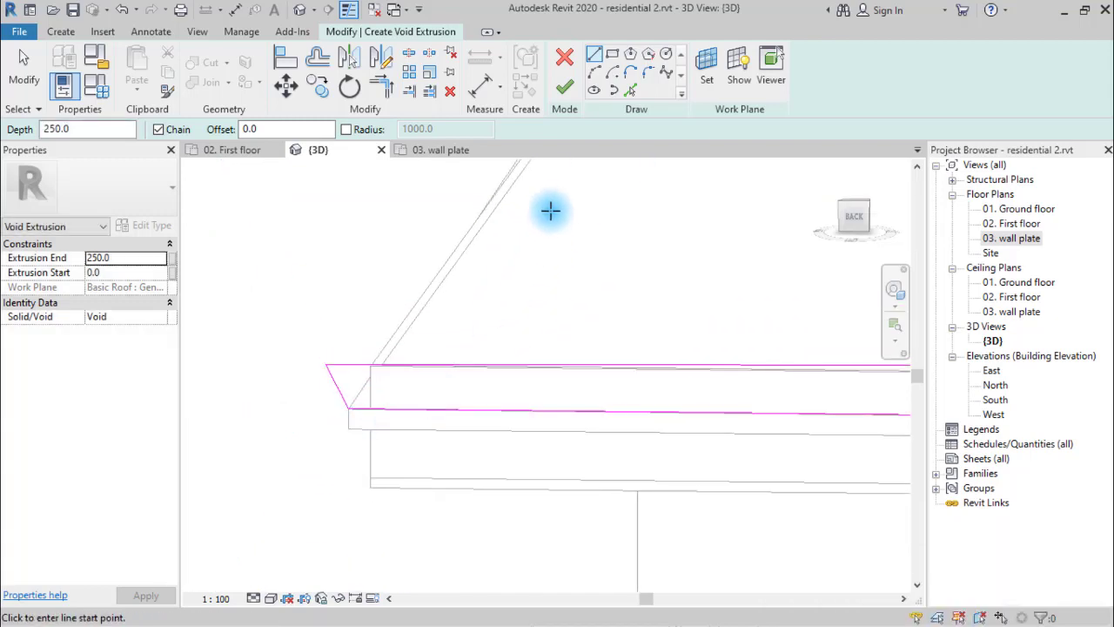
pyautogui.click(567, 88)
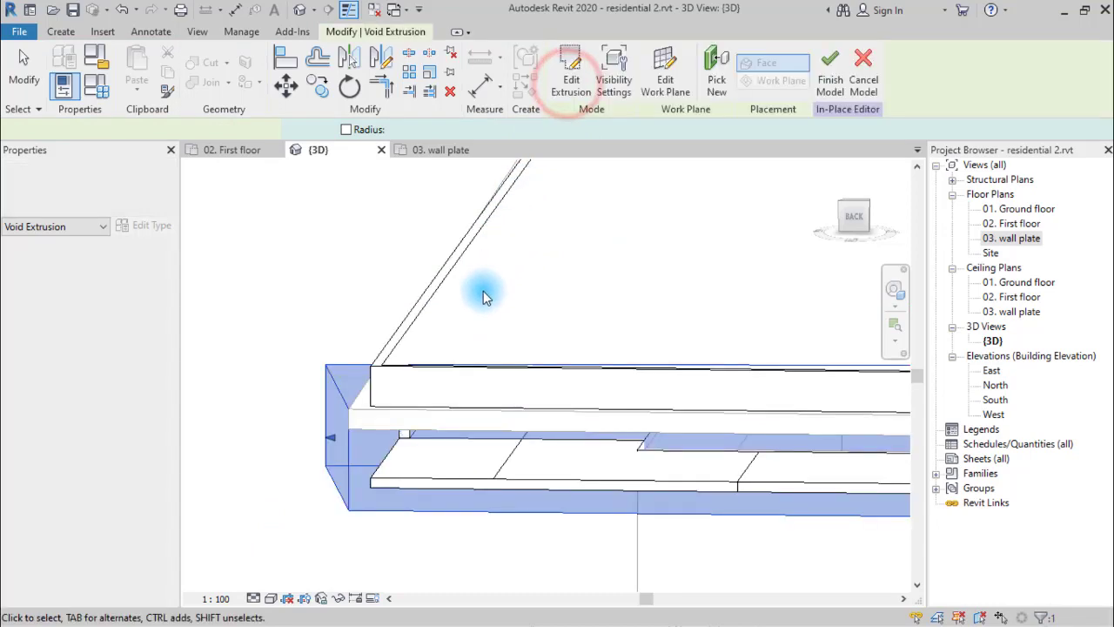
# Step: Stretch the top of the void above the back fascia to an extrusion start of about -340.7
pyautogui.scroll(-2, 484, 328)
pyautogui.scroll(-2, 488, 340)
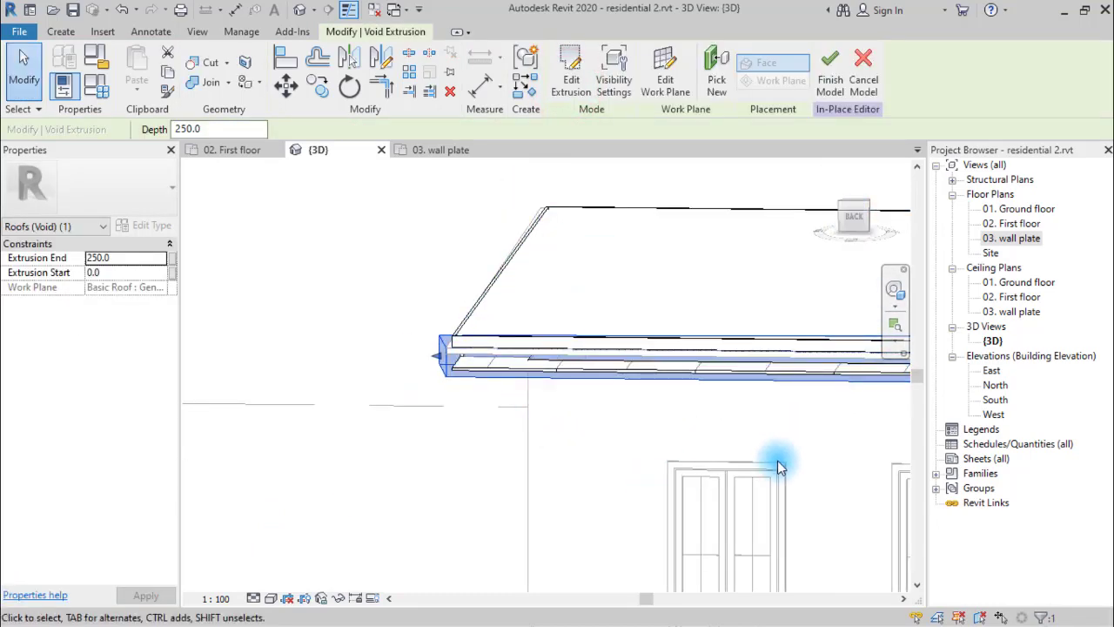
pyautogui.moveTo(779, 468); pyautogui.dragTo(527, 467, button='middle')
pyautogui.keyDown('shift'); pyautogui.moveTo(646, 391); pyautogui.dragTo(455, 510, button='middle'); pyautogui.keyUp('shift')
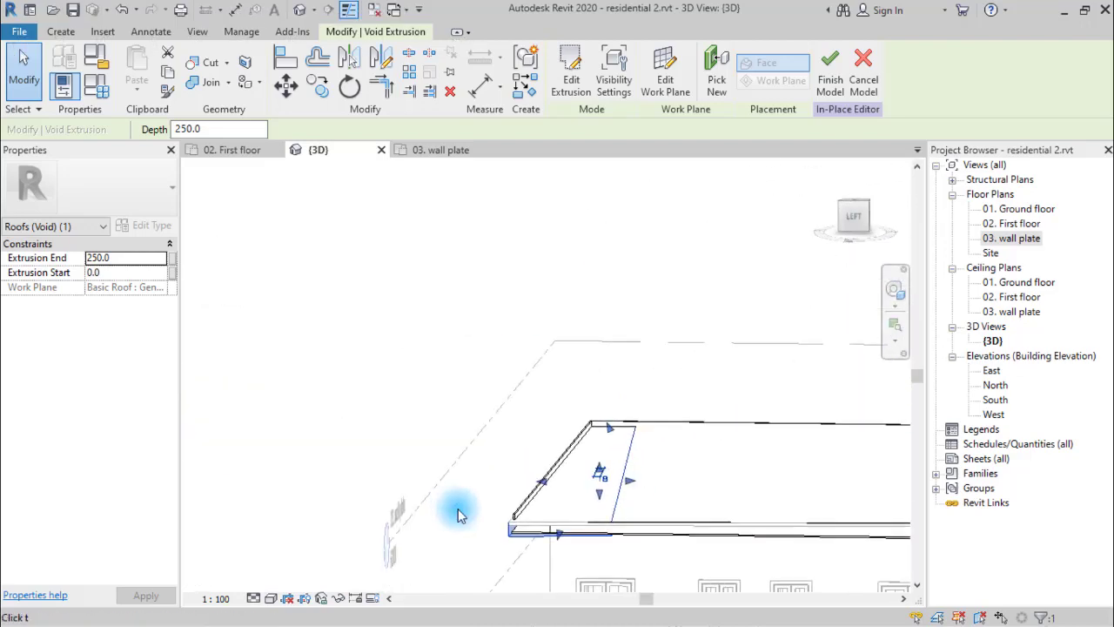
pyautogui.click(565, 470)
pyautogui.scroll(2, 565, 470)
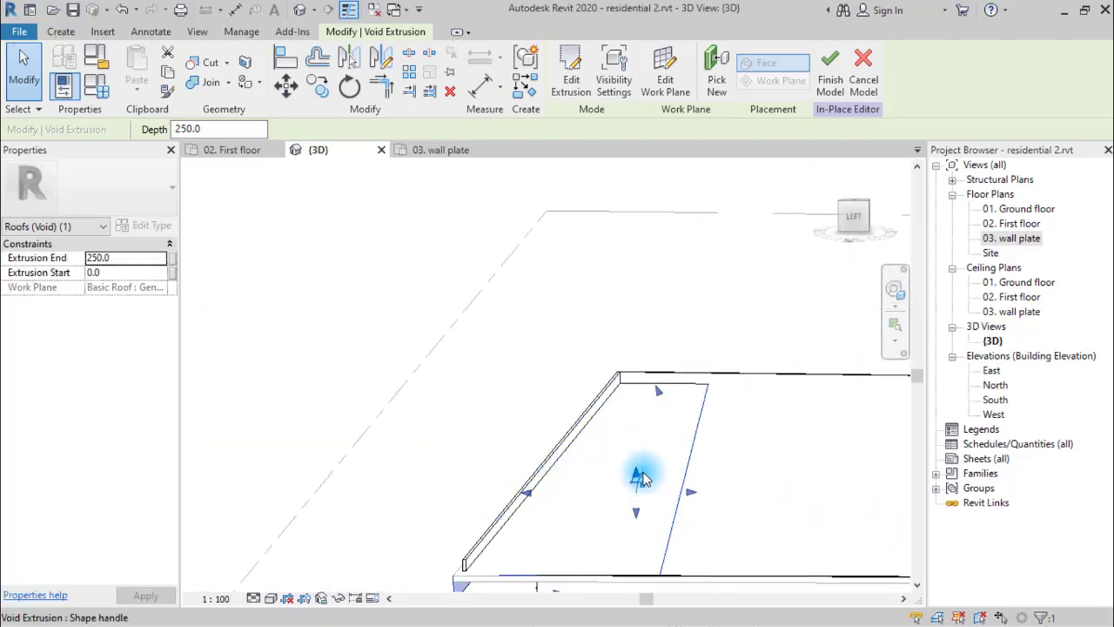
pyautogui.moveTo(638, 475); pyautogui.dragTo(597, 452)
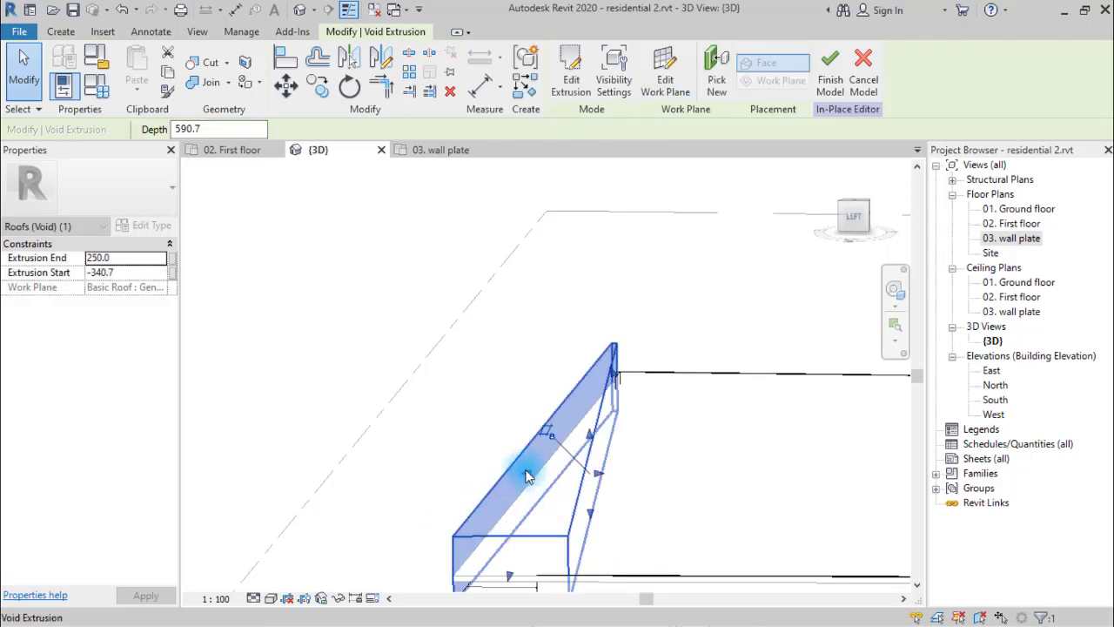
pyautogui.moveTo(527, 470); pyautogui.dragTo(533, 483)
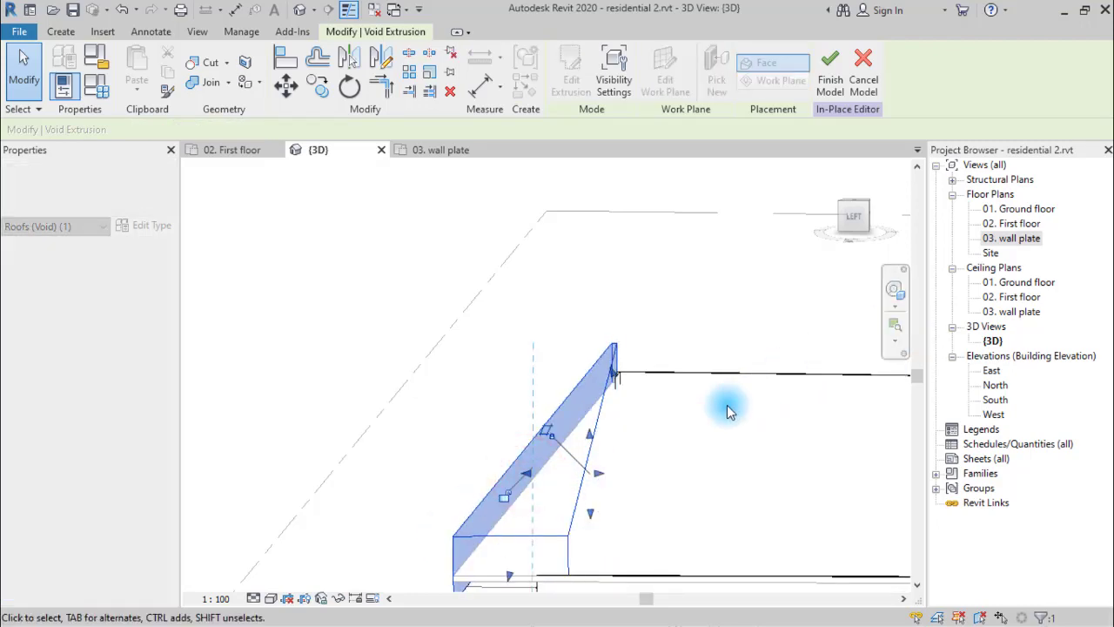
# Step: Raise the bottom face of the void to the underside of the roof, with an extrusion end of 50
pyautogui.keyDown('shift'); pyautogui.moveTo(801, 339); pyautogui.dragTo(774, 406, button='middle'); pyautogui.keyUp('shift')
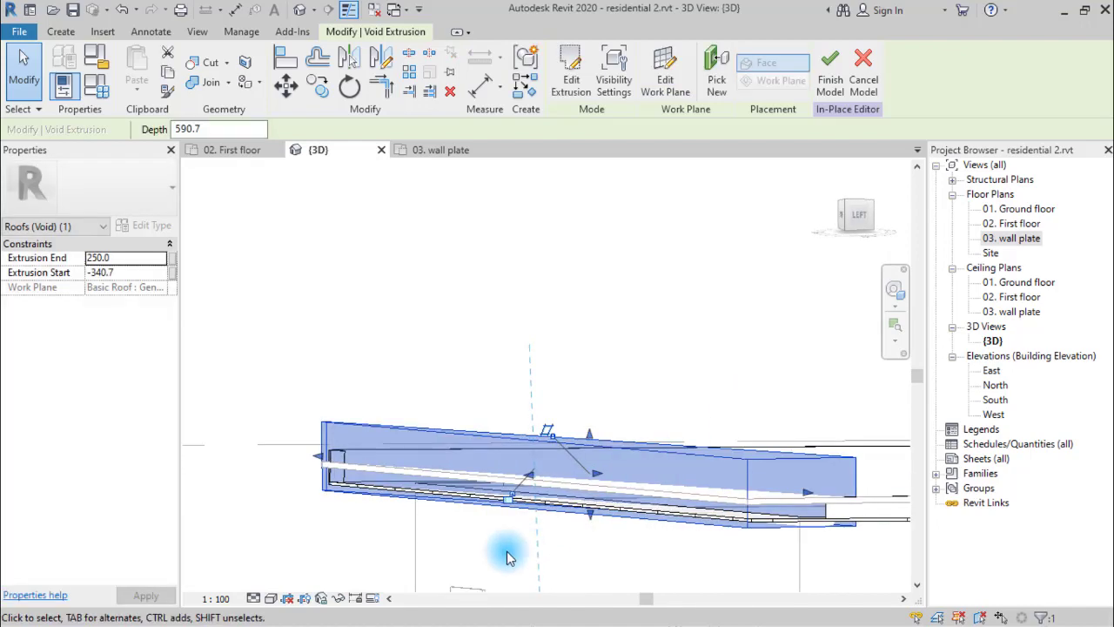
pyautogui.scroll(2, 508, 557)
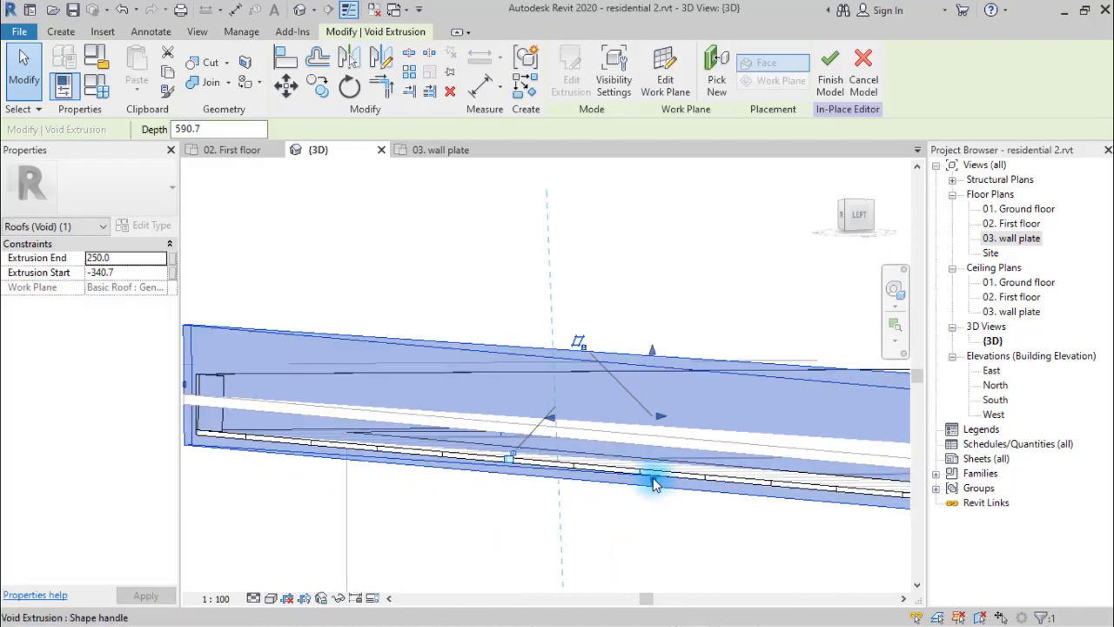
pyautogui.moveTo(655, 484); pyautogui.dragTo(649, 445)
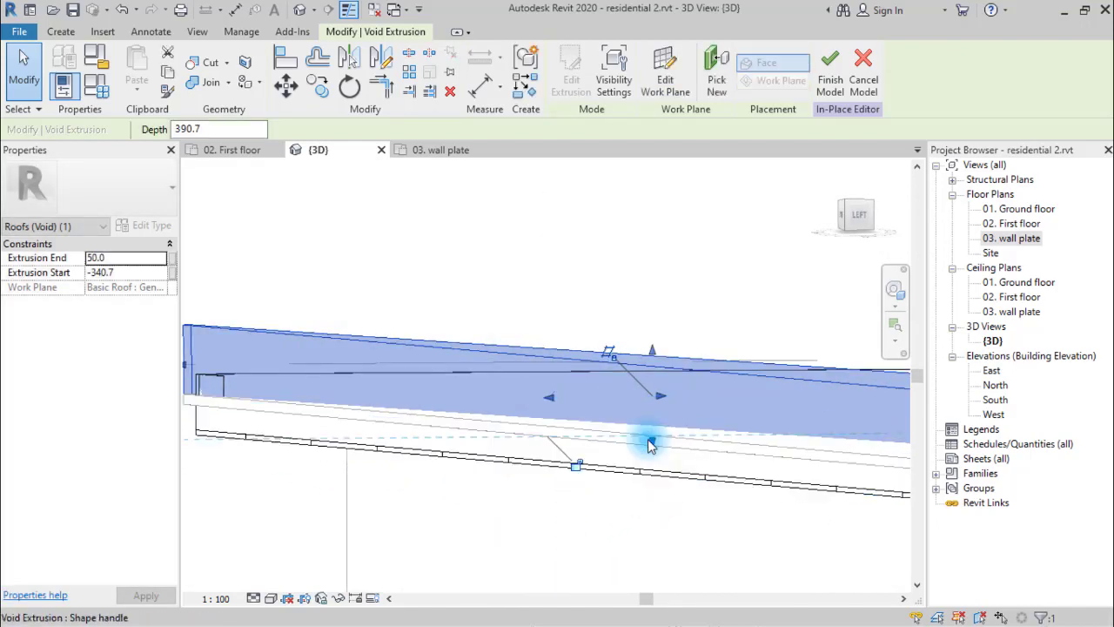
# Step: Extend the inner face of the back void slightly further inward over the roof and finish the in-place fascia model
pyautogui.scroll(-3, 488, 366)
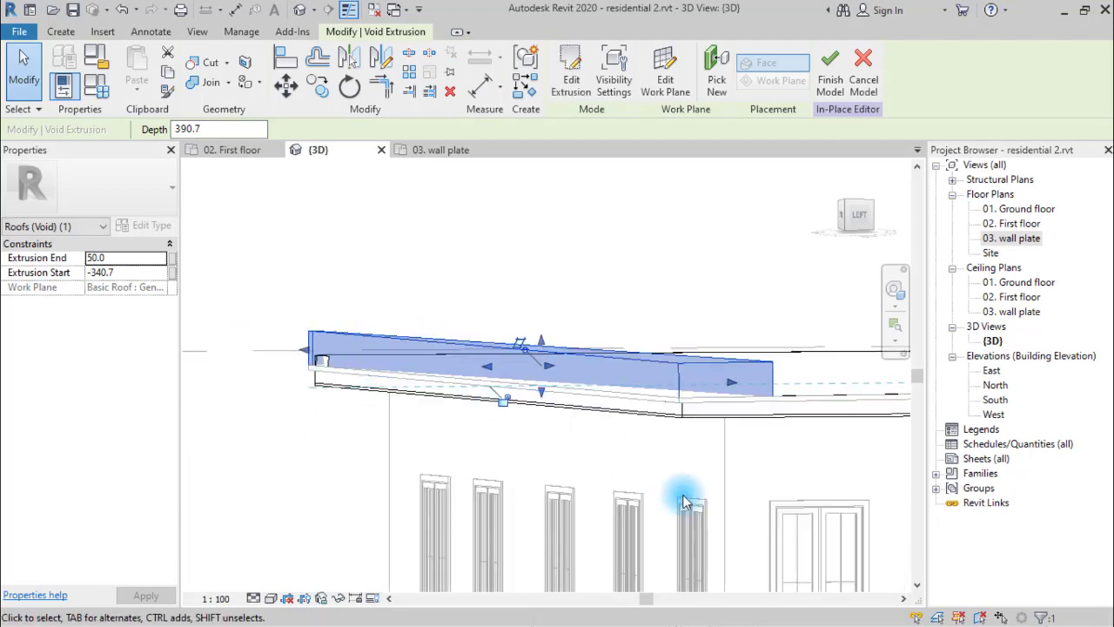
pyautogui.keyDown('shift'); pyautogui.moveTo(684, 502); pyautogui.dragTo(471, 480, button='middle'); pyautogui.keyUp('shift')
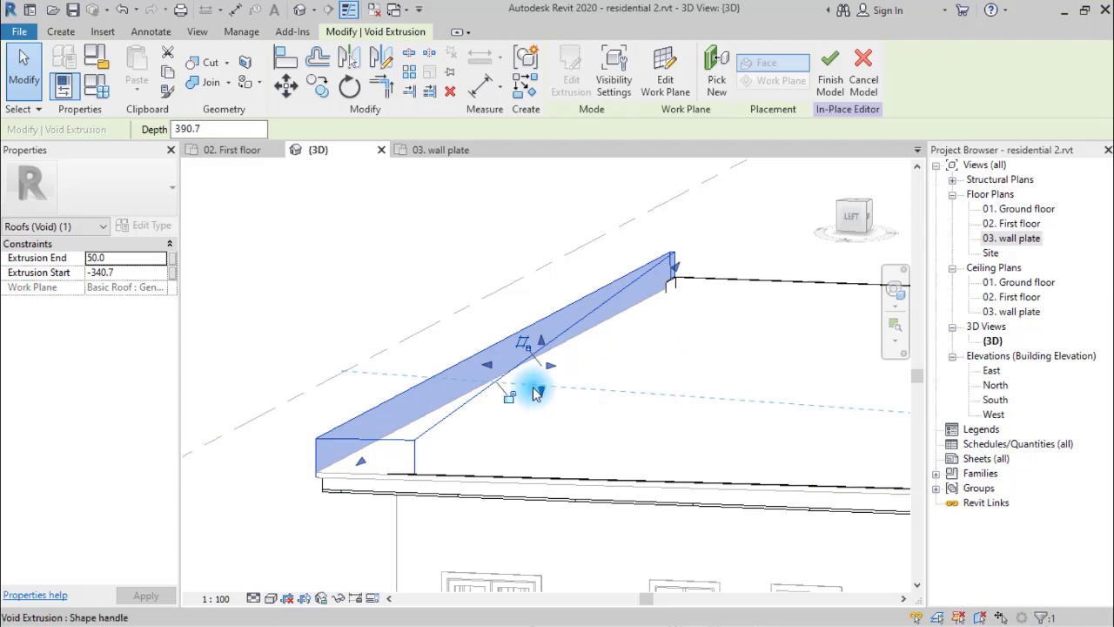
pyautogui.scroll(3, 537, 393)
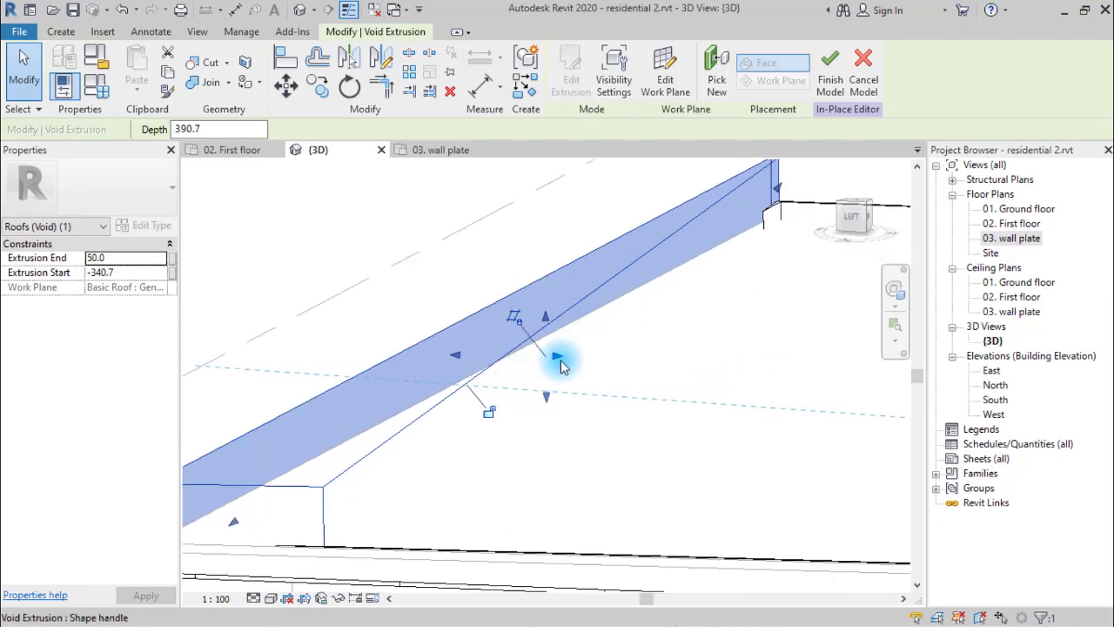
pyautogui.moveTo(560, 366); pyautogui.dragTo(567, 360)
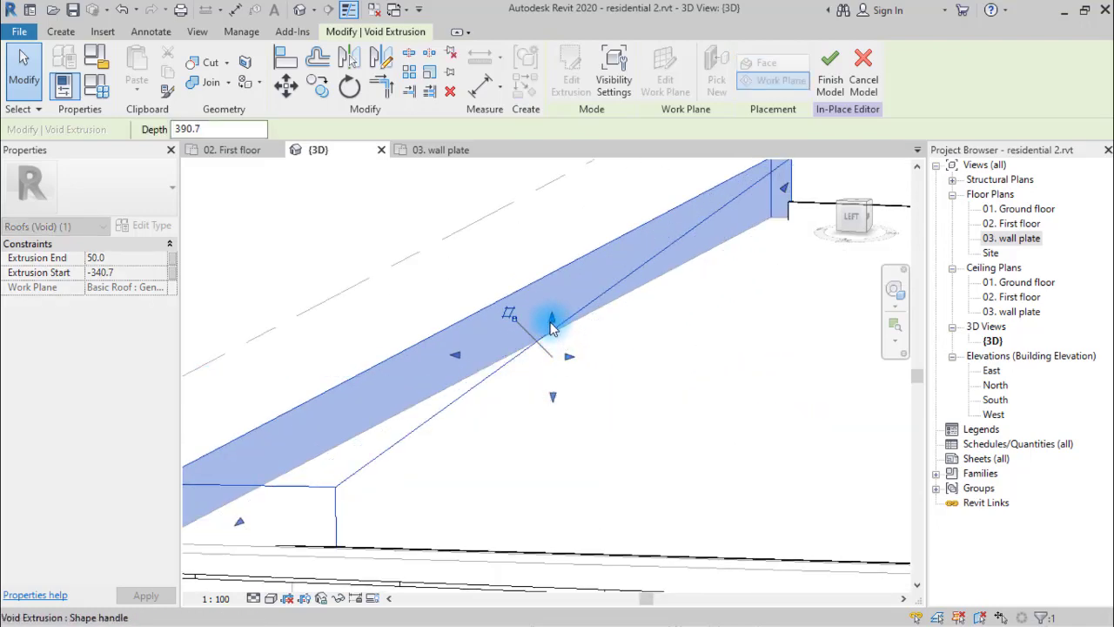
pyautogui.scroll(-2, 551, 327)
pyautogui.keyDown('shift'); pyautogui.moveTo(474, 455); pyautogui.dragTo(576, 473, button='middle'); pyautogui.keyUp('shift')
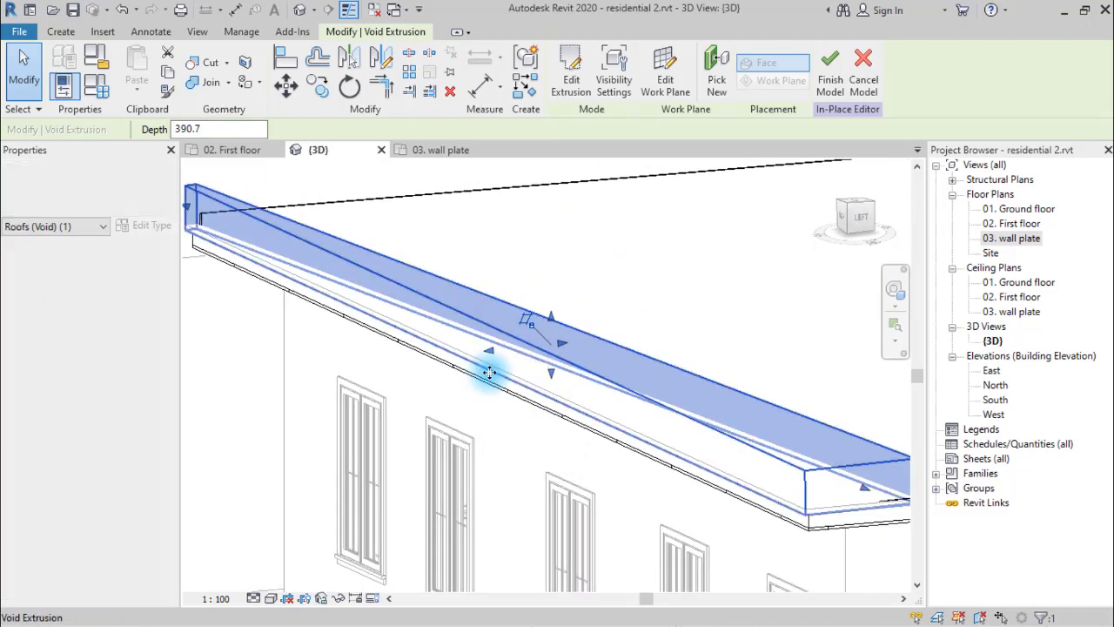
pyautogui.moveTo(488, 366); pyautogui.dragTo(612, 409, button='middle')
pyautogui.moveTo(618, 402); pyautogui.dragTo(616, 421)
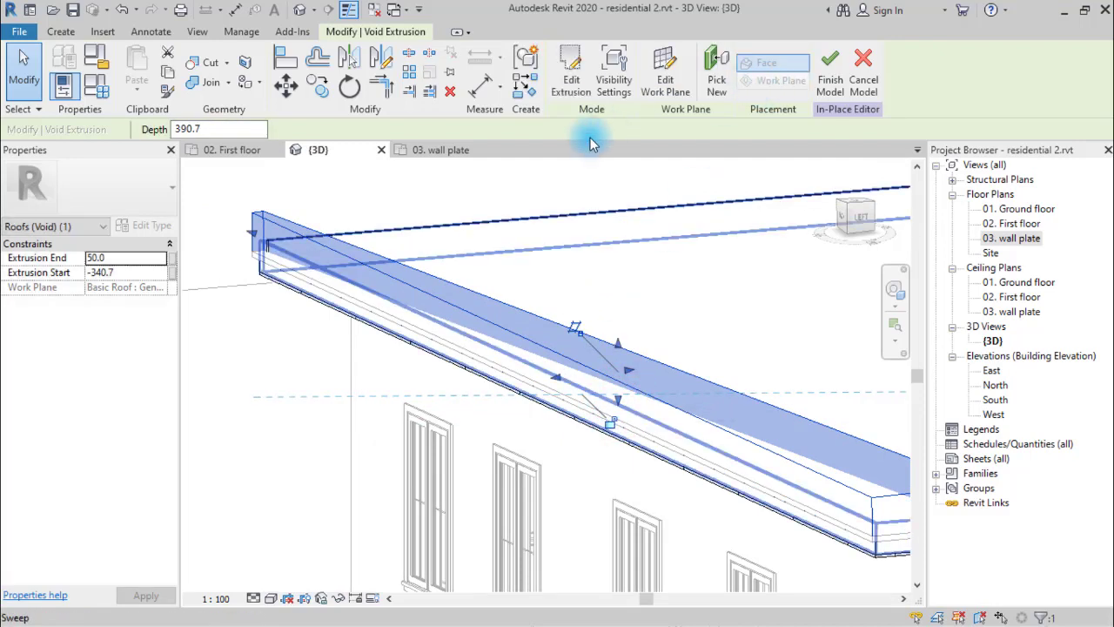
pyautogui.click(824, 87)
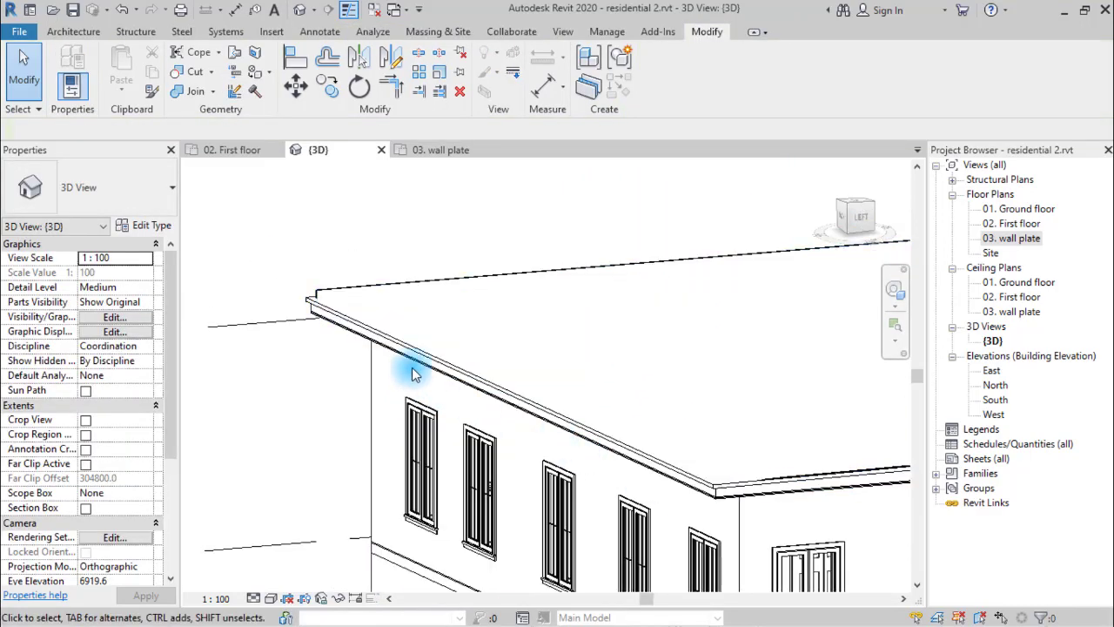
# Step: Open the in-place fascia for editing from the right side of the building
pyautogui.keyDown('shift'); pyautogui.moveTo(381, 275); pyautogui.dragTo(356, 567, button='middle'); pyautogui.keyUp('shift')
pyautogui.keyDown('shift'); pyautogui.moveTo(398, 497); pyautogui.dragTo(570, 449, button='middle'); pyautogui.keyUp('shift')
pyautogui.scroll(6, 571, 449)
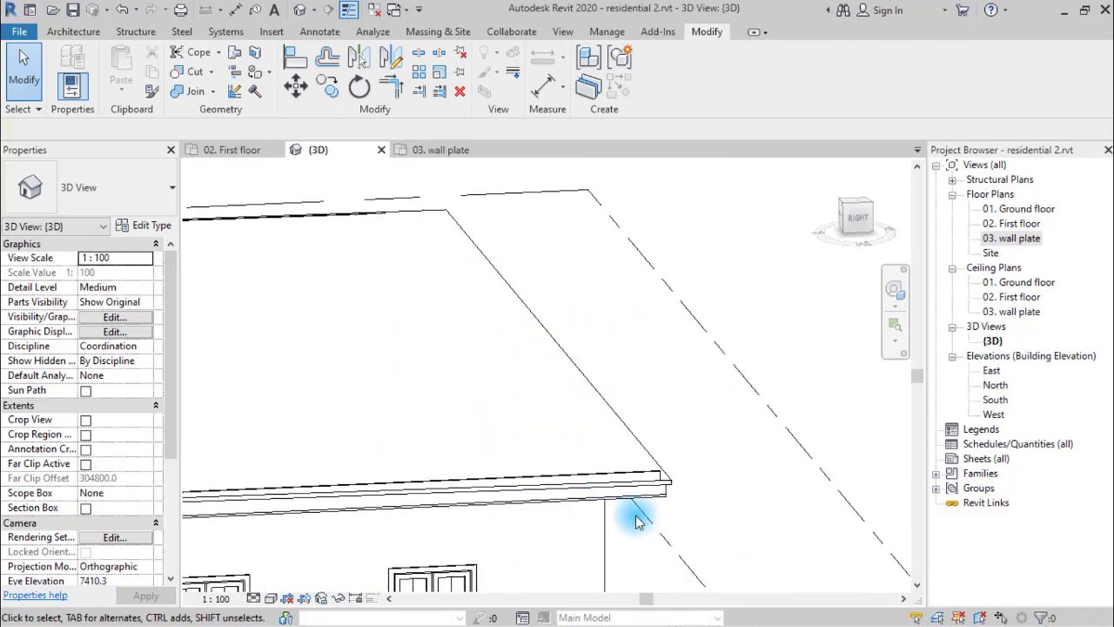
pyautogui.moveTo(641, 493); pyautogui.dragTo(853, 448, button='middle')
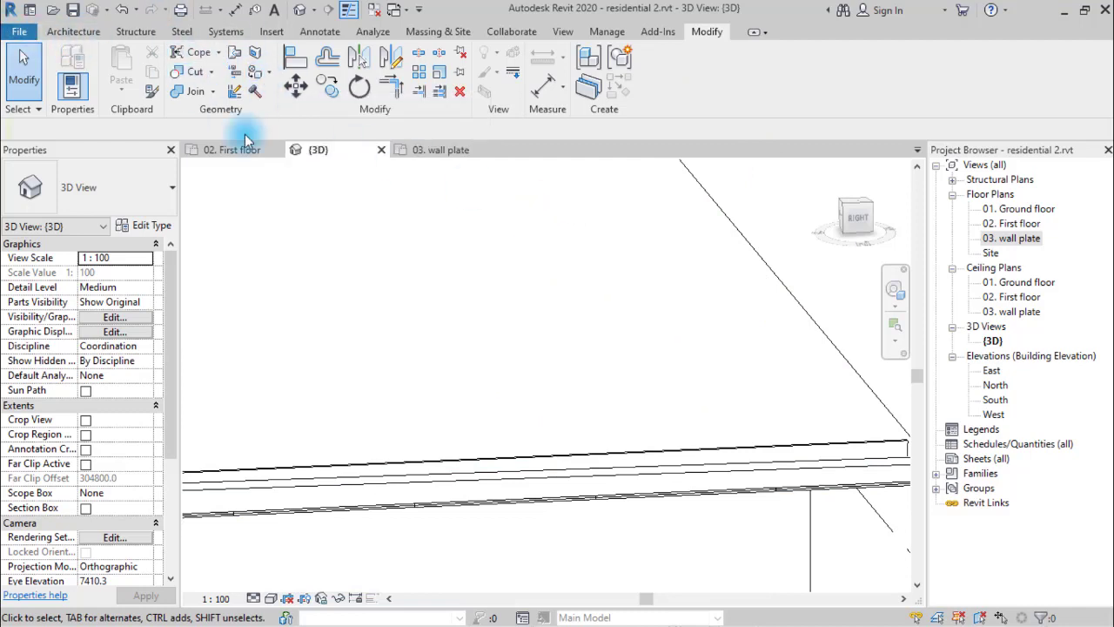
pyautogui.click(442, 464)
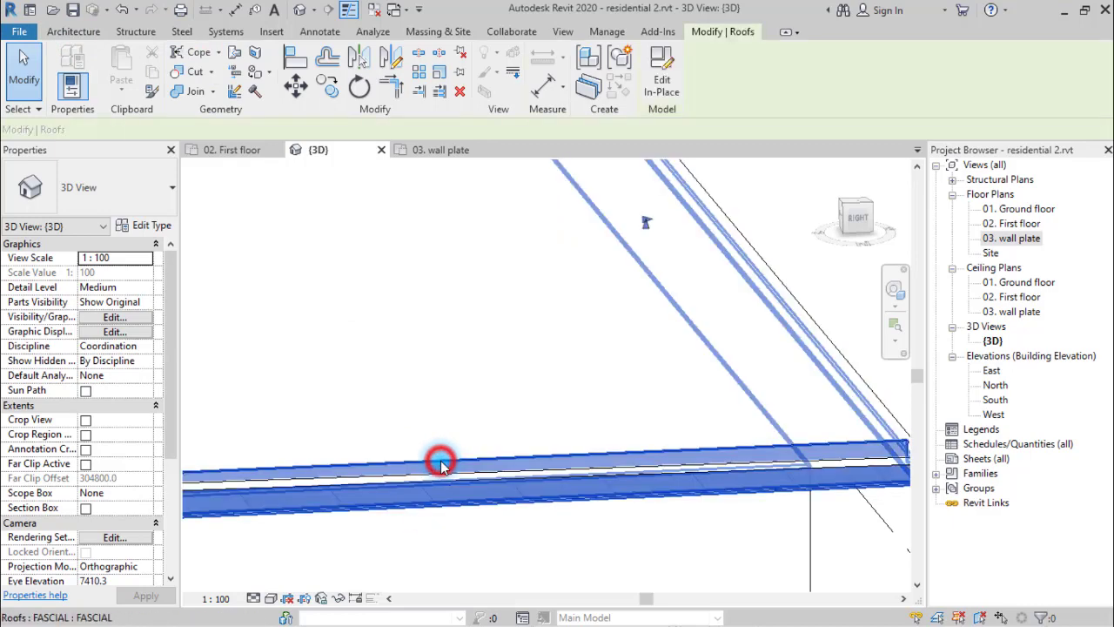
pyautogui.click(658, 34)
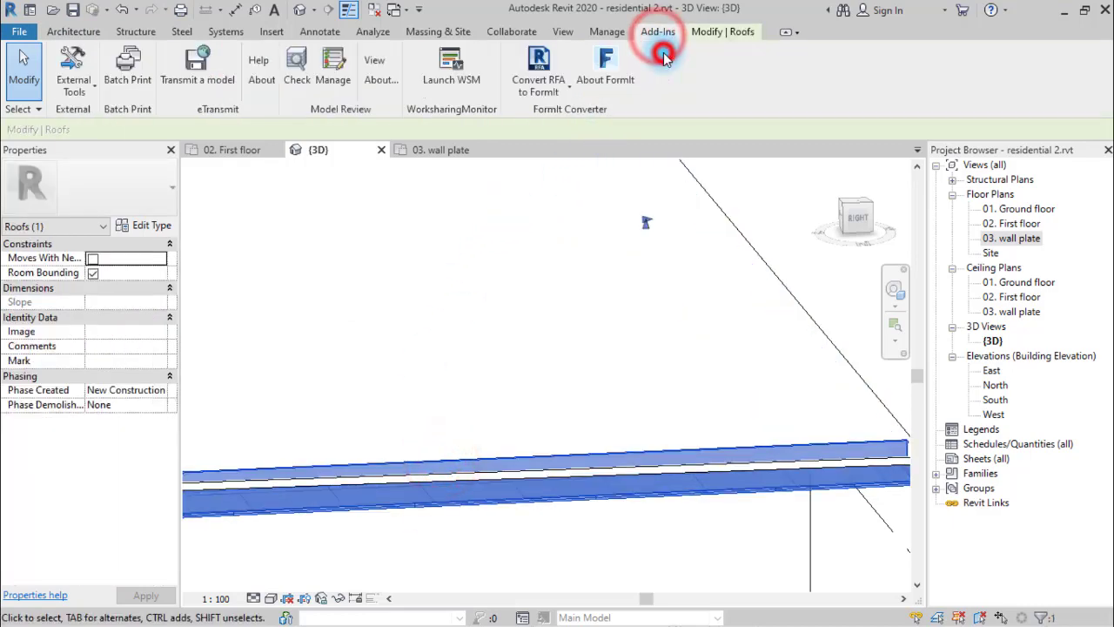
pyautogui.click(722, 35)
pyautogui.click(734, 229)
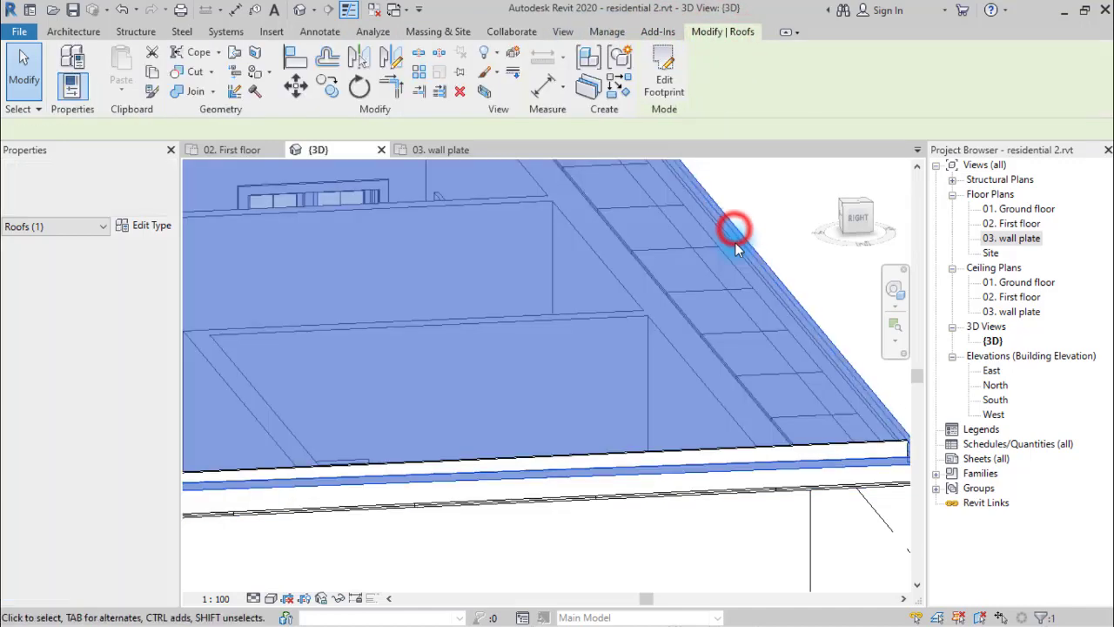
pyautogui.scroll(-3, 726, 236)
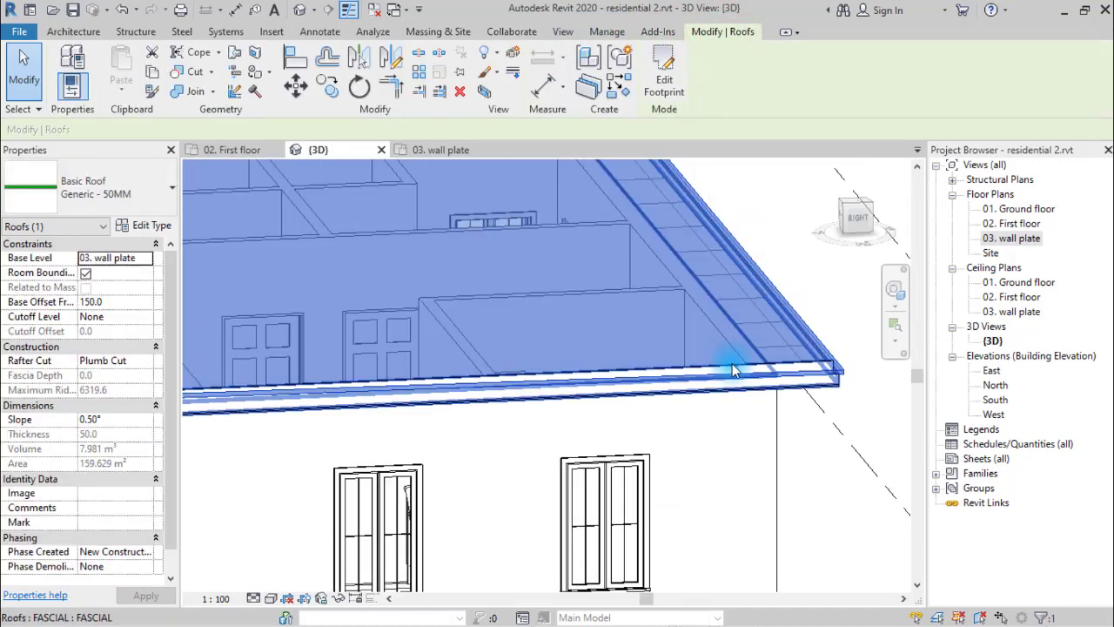
pyautogui.click(739, 366)
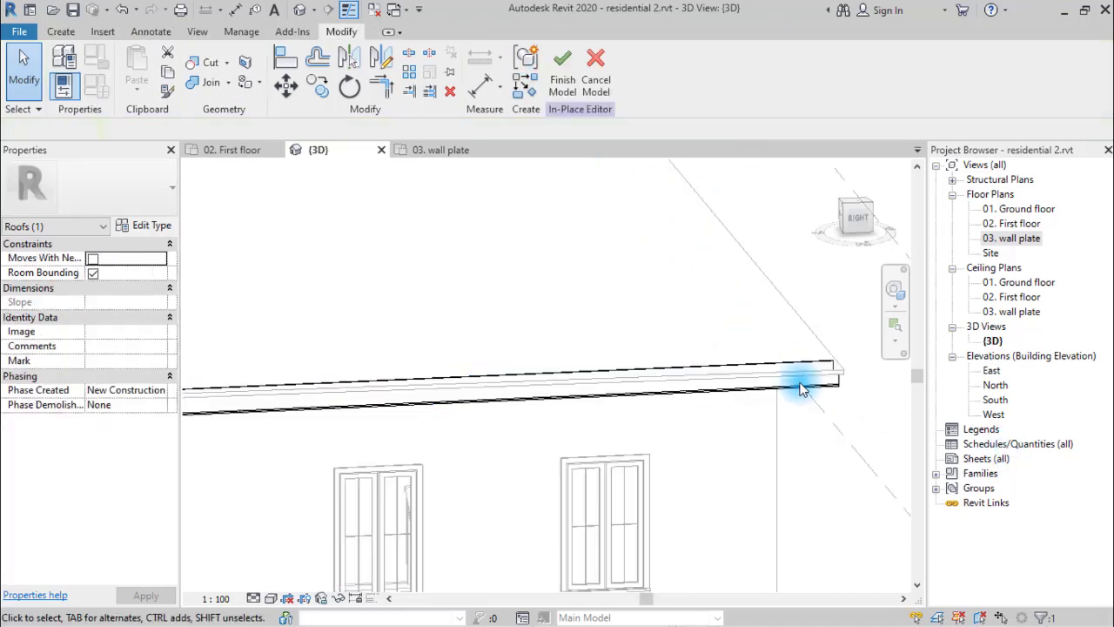
# Step: Start a void extrusion in the fascia model and pick the vertical edge face of the right-side roof as its work plane
pyautogui.click(61, 31)
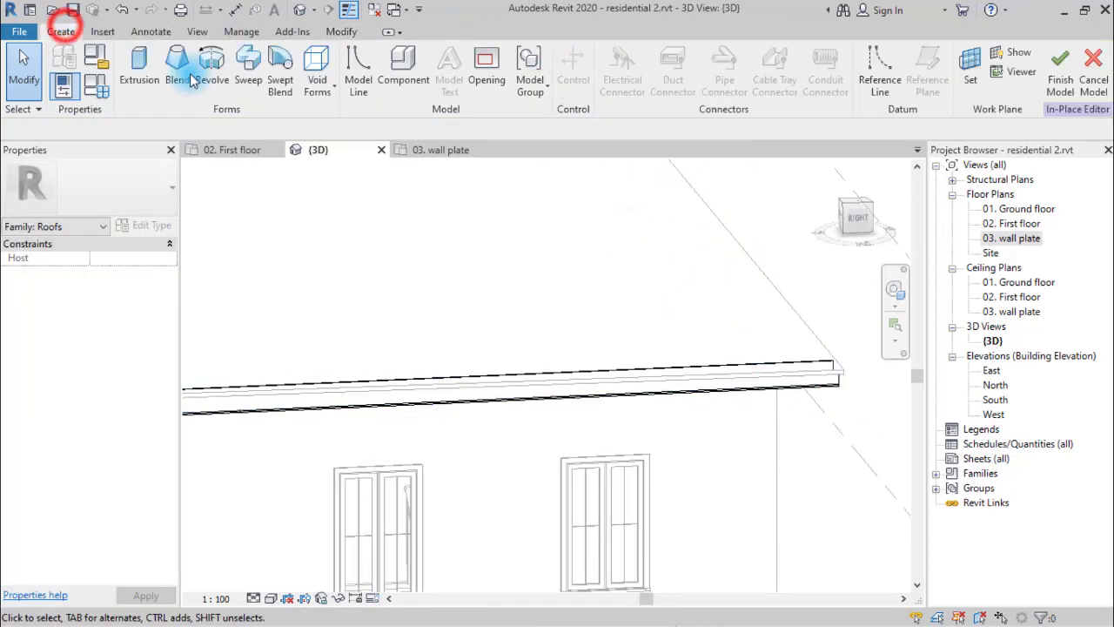
pyautogui.click(318, 91)
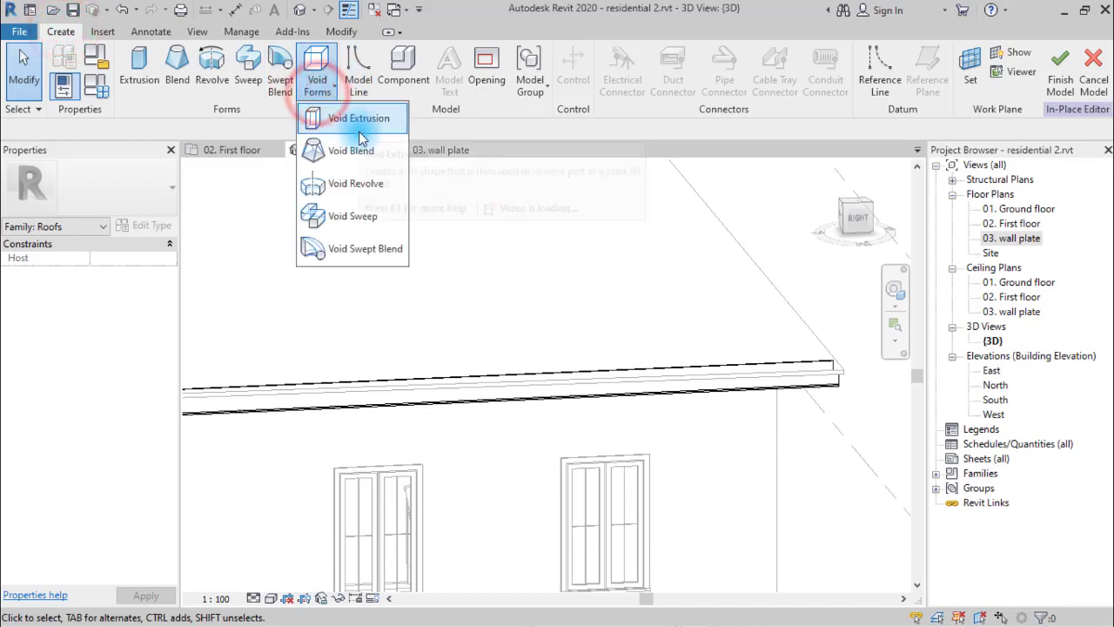
pyautogui.click(354, 117)
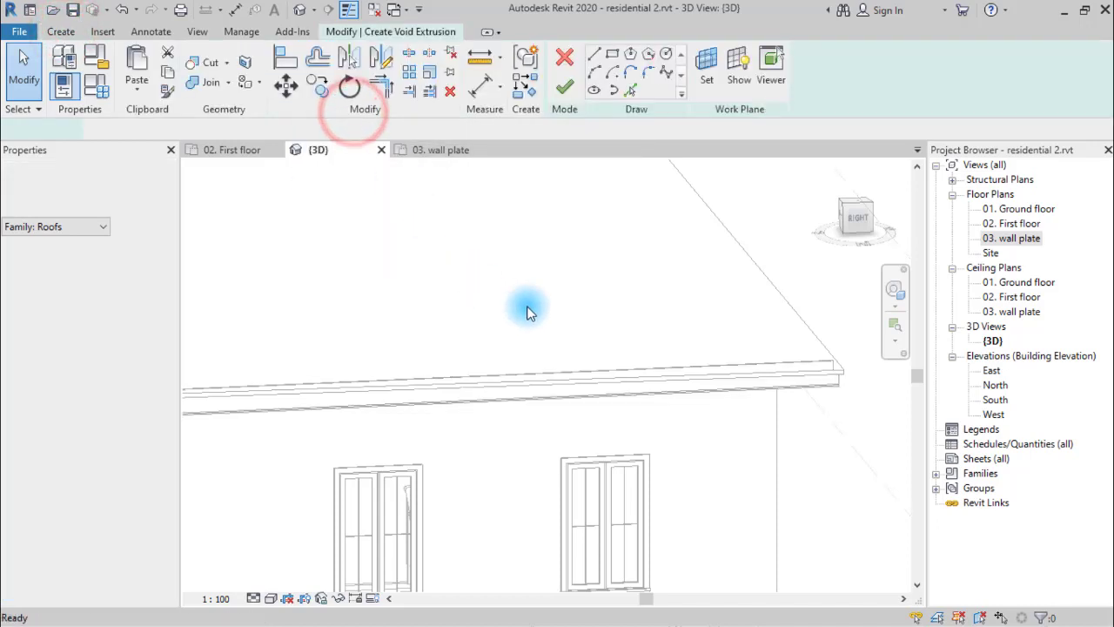
pyautogui.click(707, 66)
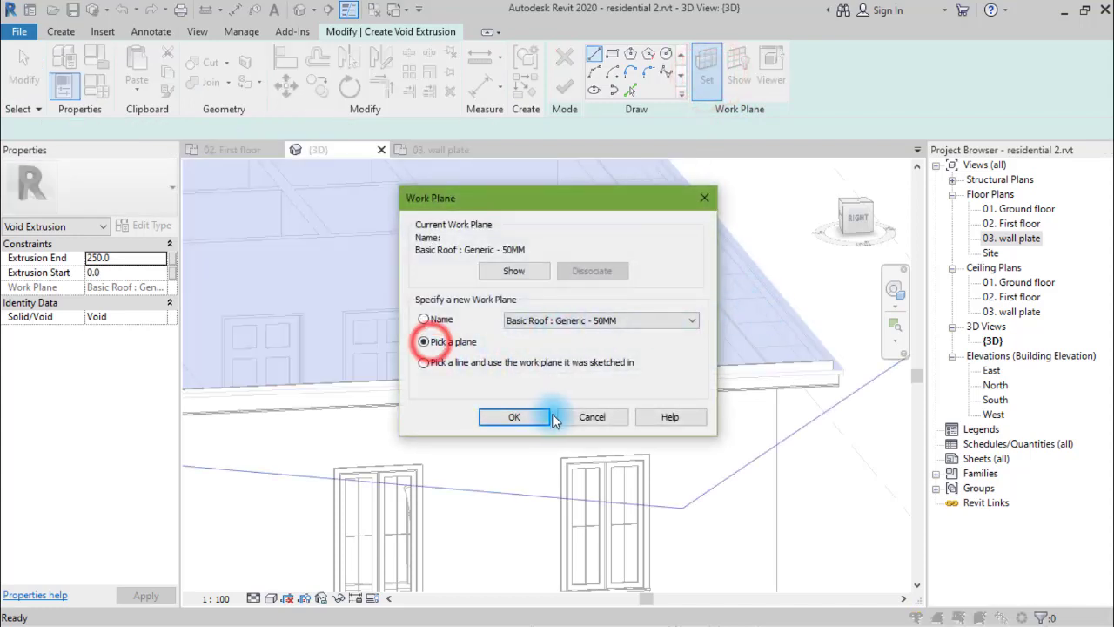
pyautogui.click(530, 418)
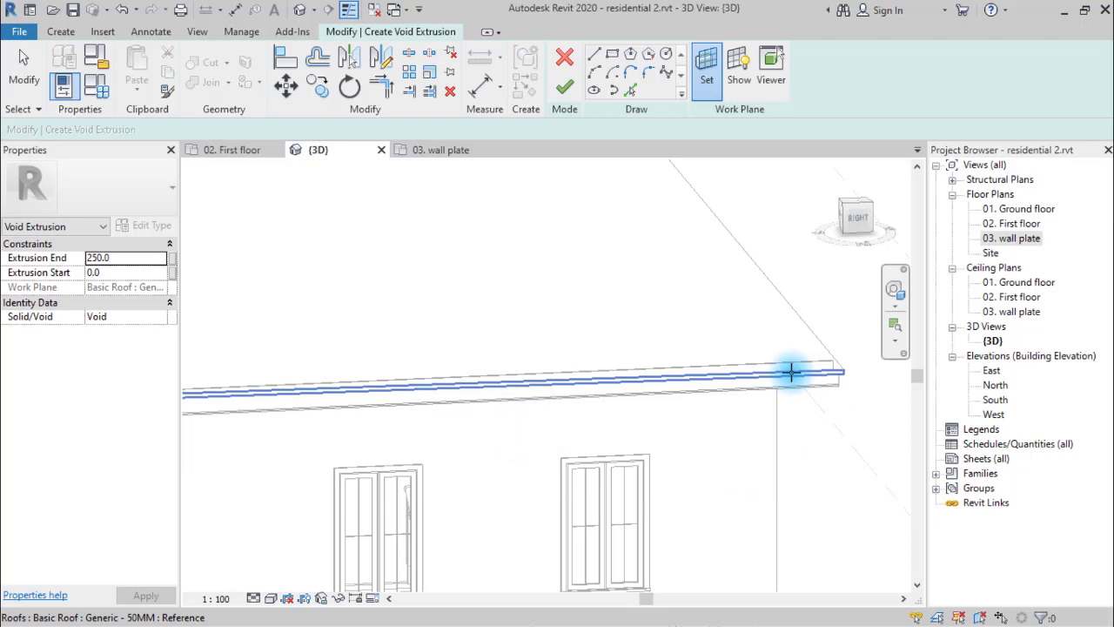
pyautogui.click(818, 370)
# Step: Trace the roof's upper edge along the right side as a sketch line with Pick Lines
pyautogui.scroll(1, 831, 368)
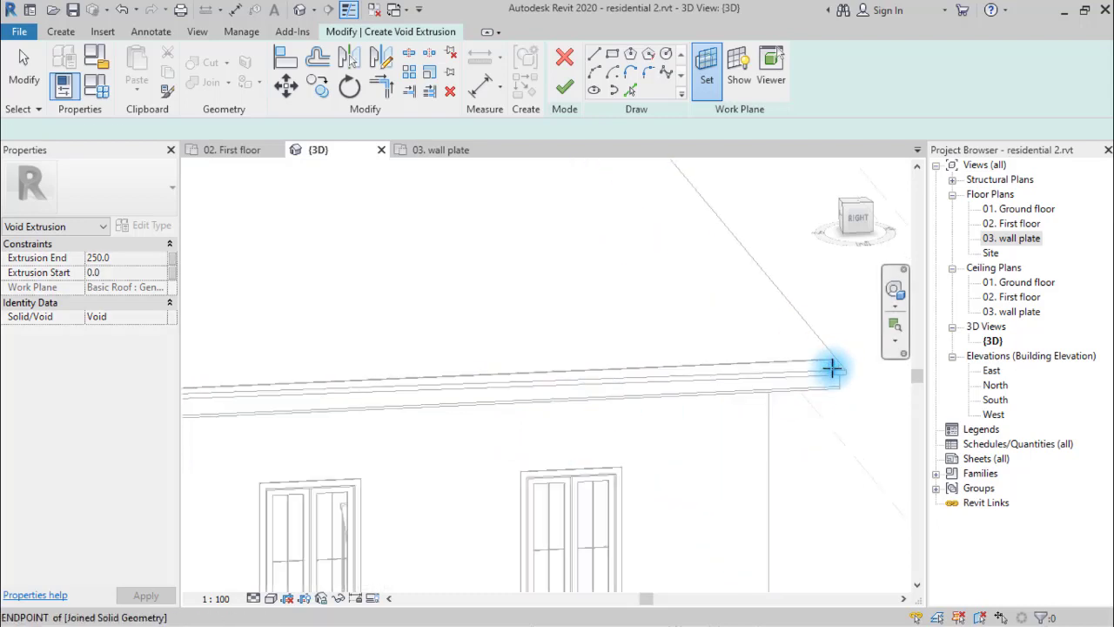
pyautogui.scroll(2, 832, 368)
pyautogui.click(631, 90)
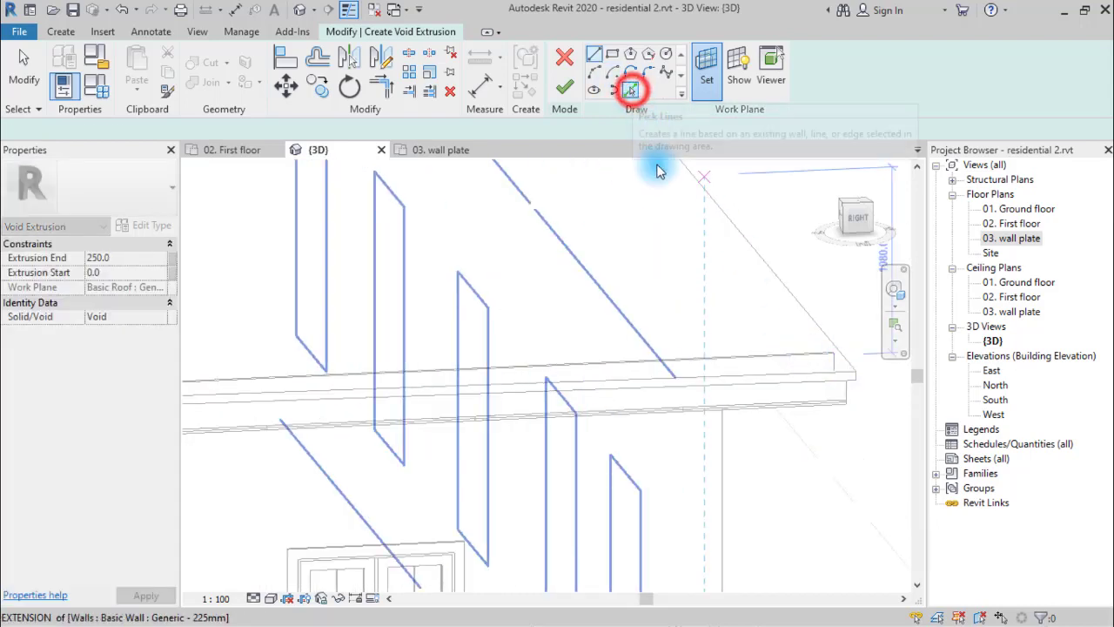
pyautogui.click(748, 378)
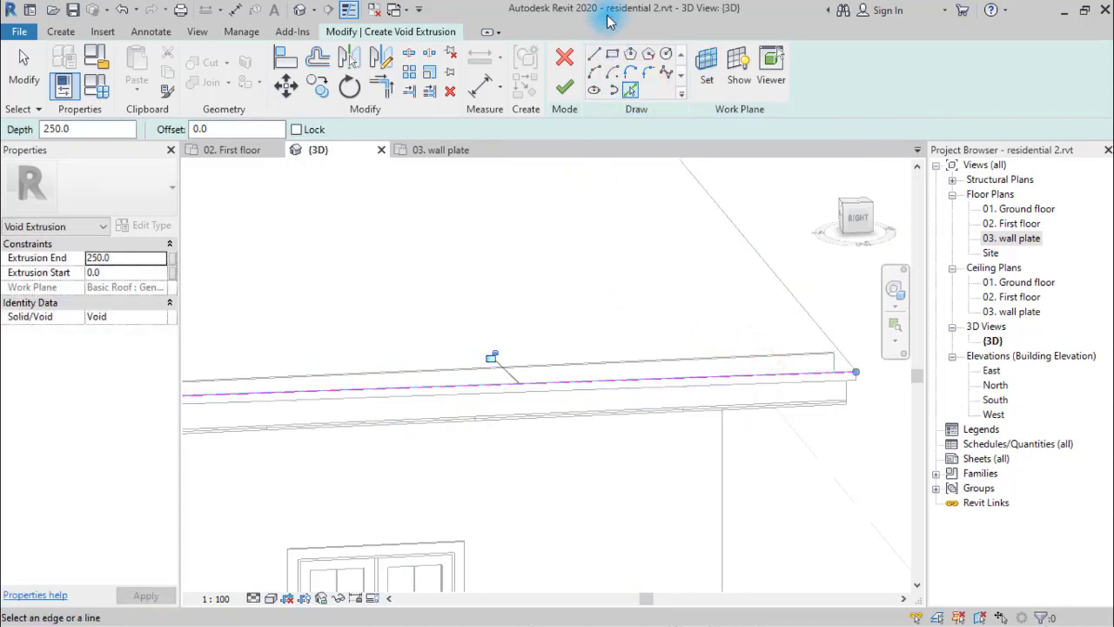
# Step: Draw a vertical line up from the traced edge's end, a line along the roof past the opposite corner, and one back down
pyautogui.click(595, 57)
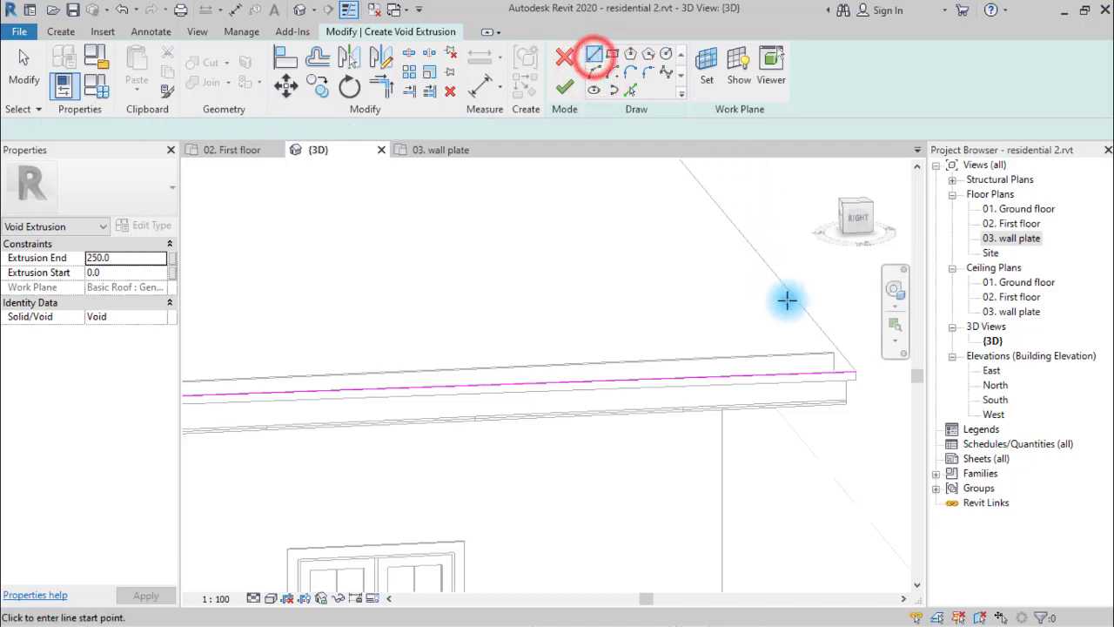
pyautogui.click(852, 373)
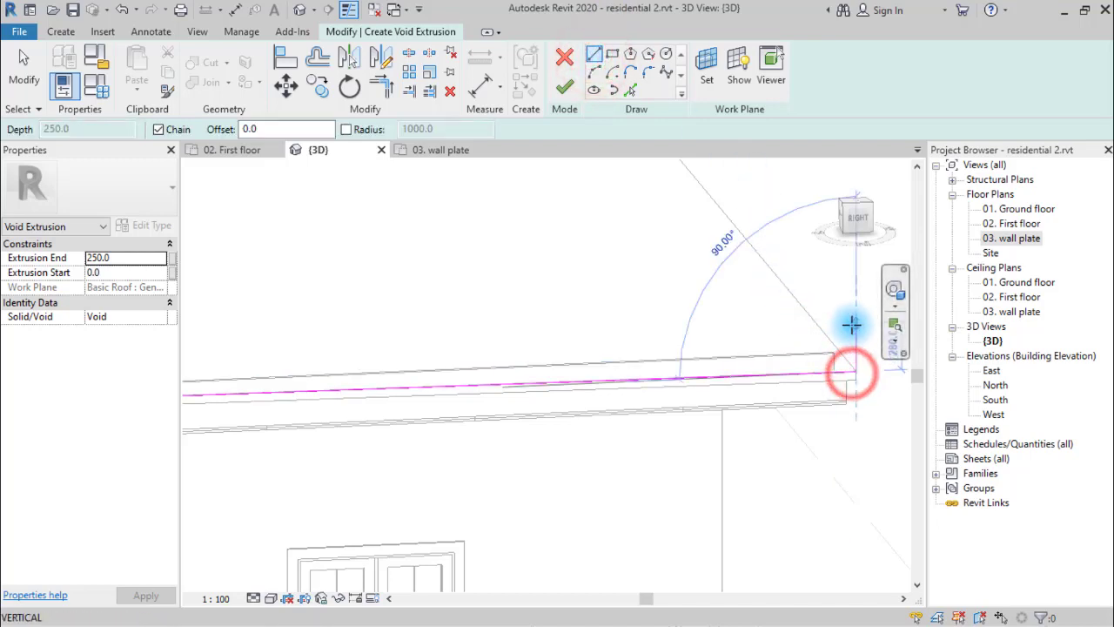
pyautogui.click(852, 325)
pyautogui.scroll(-1, 578, 317)
pyautogui.scroll(-3, 557, 359)
pyautogui.moveTo(575, 357); pyautogui.dragTo(889, 259, button='middle')
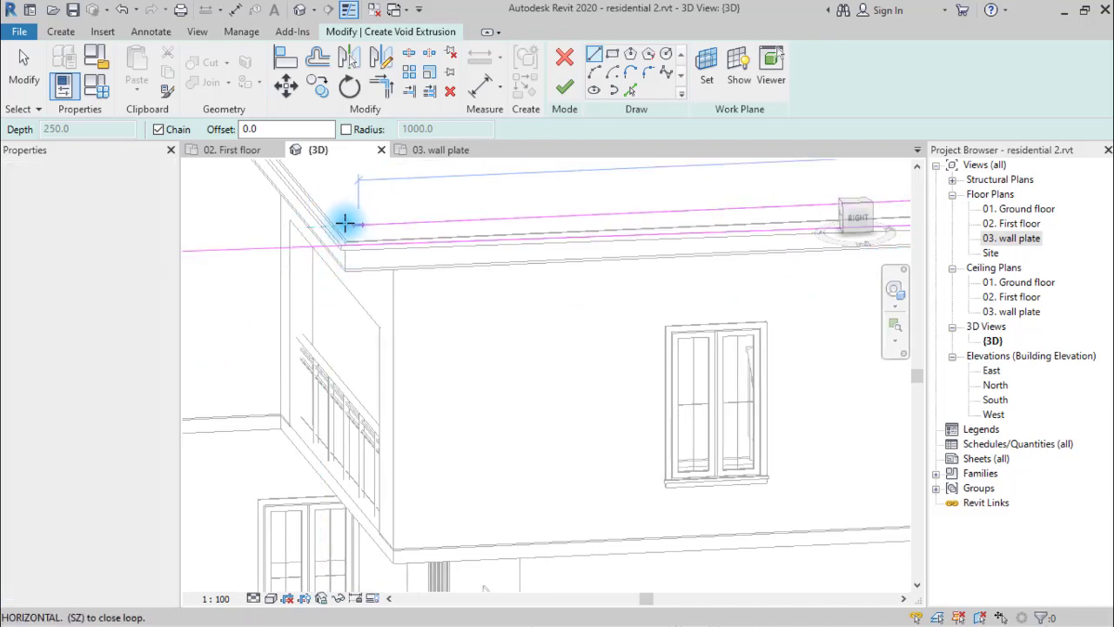
pyautogui.click(332, 224)
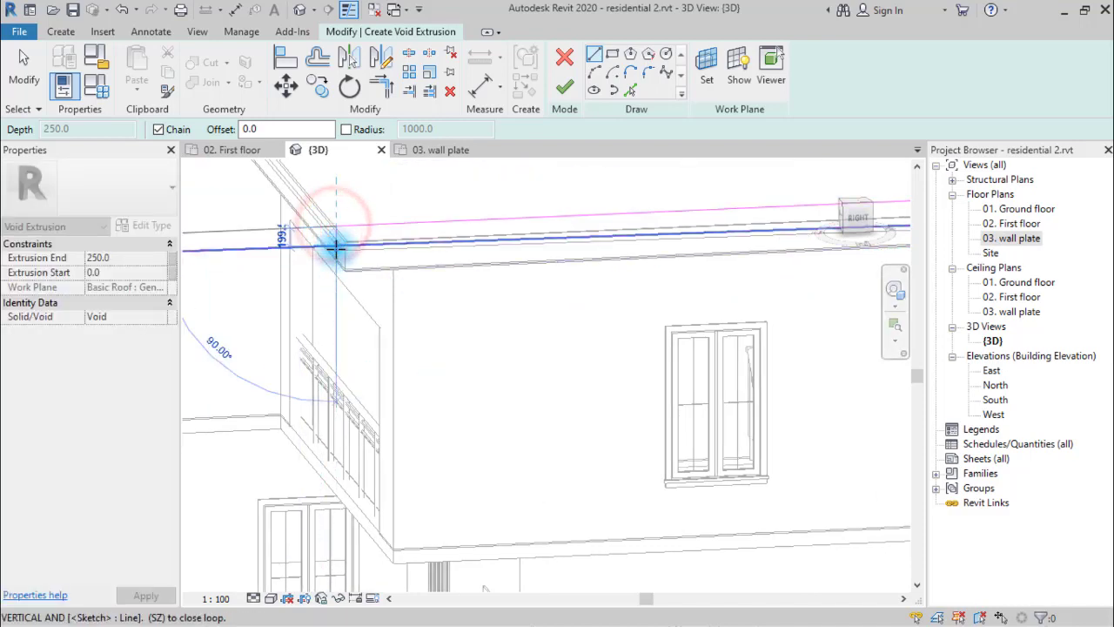
pyautogui.click(336, 246)
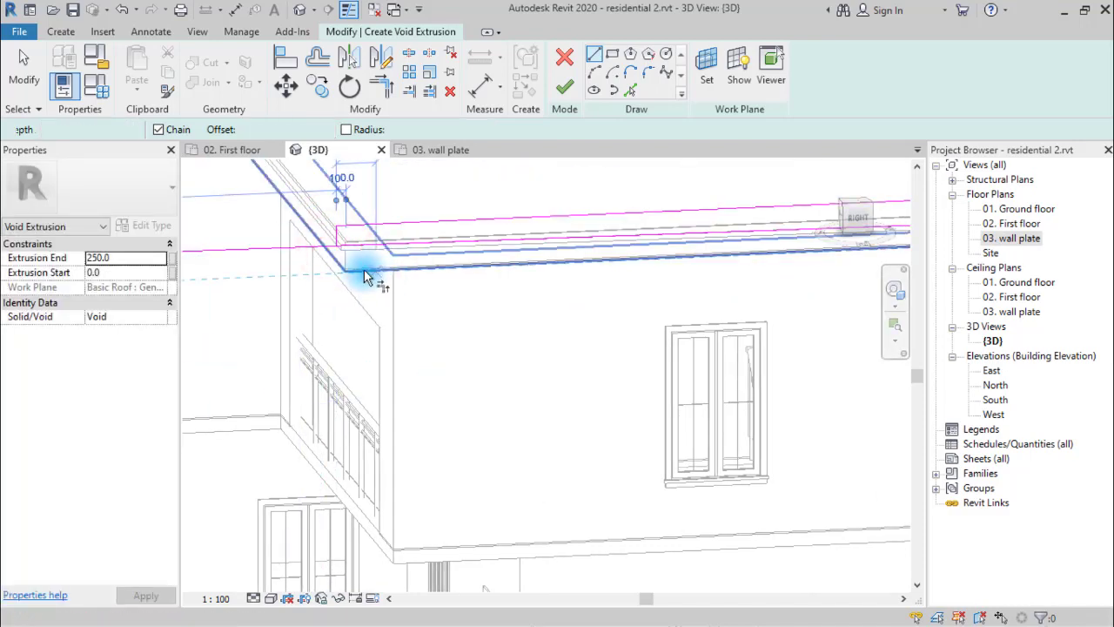
# Step: Trim the traced edge and the vertical closing line to a corner, and finish the void extrusion sketch
pyautogui.press('t')
pyautogui.press('r')
pyautogui.click(352, 245)
pyautogui.click(340, 242)
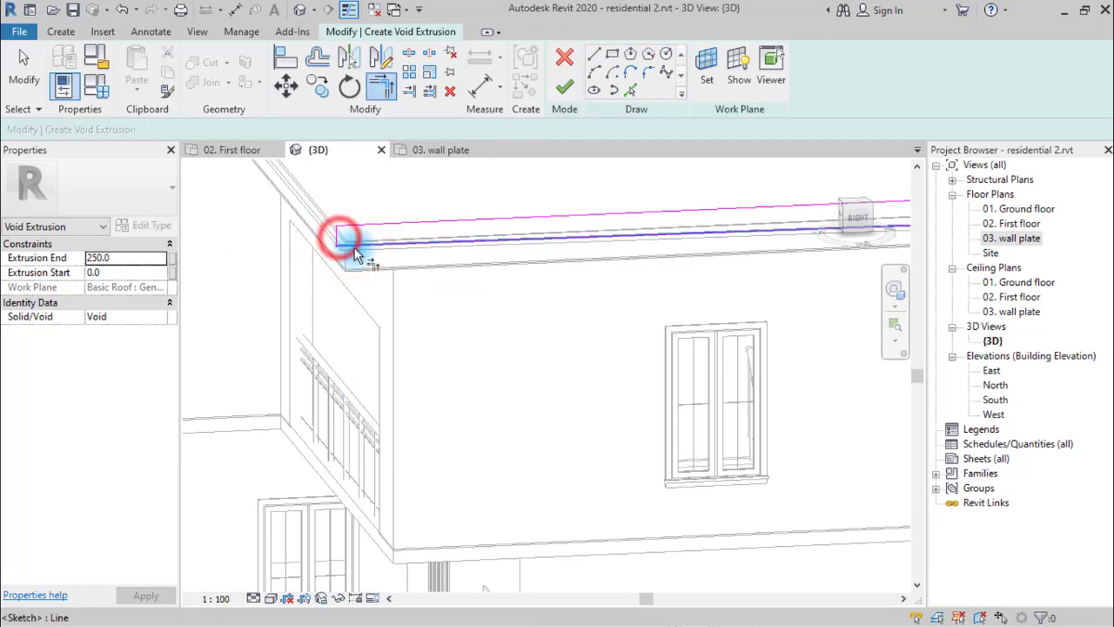
pyautogui.click(555, 94)
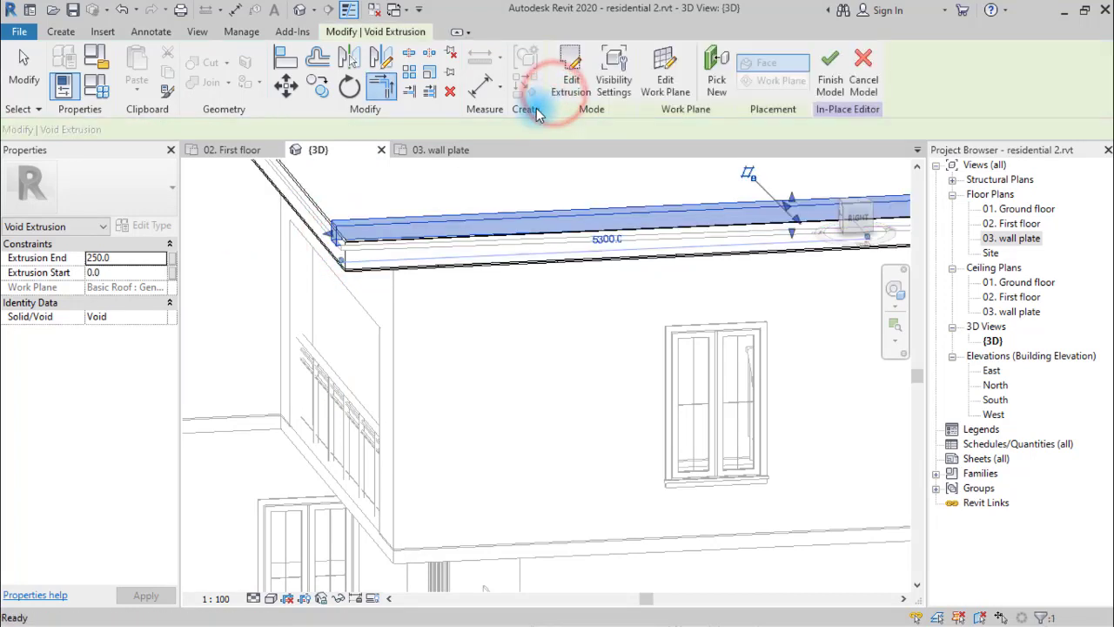
# Step: Stretch the right-side void inward over the roof to an extrusion start of about -520.8
pyautogui.click(535, 212)
pyautogui.moveTo(628, 243); pyautogui.dragTo(542, 236, button='middle')
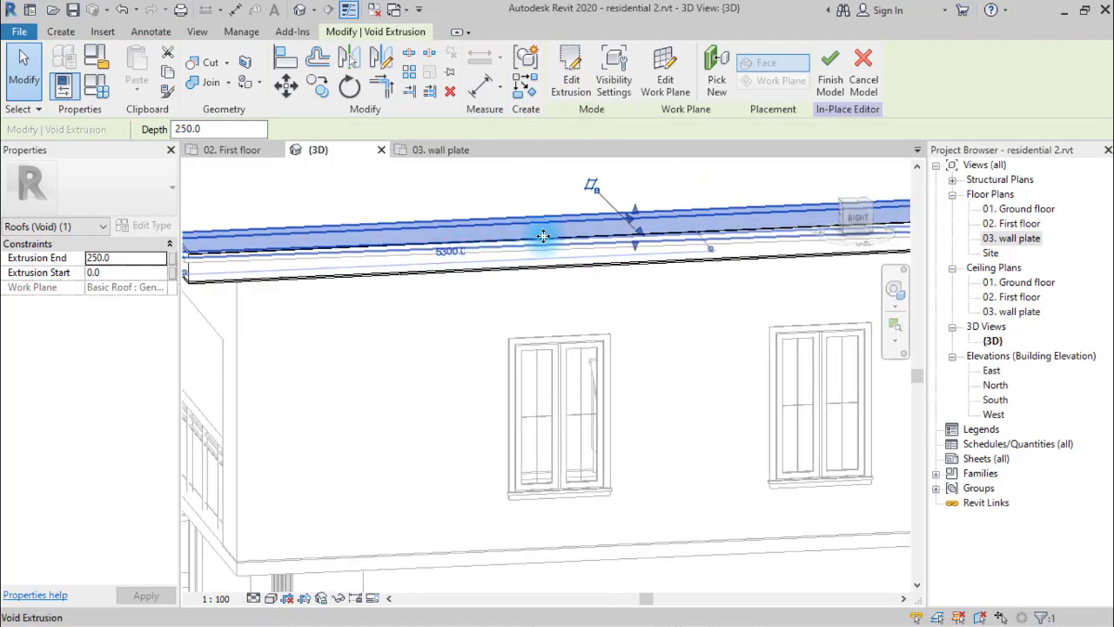
pyautogui.moveTo(640, 237); pyautogui.dragTo(622, 218)
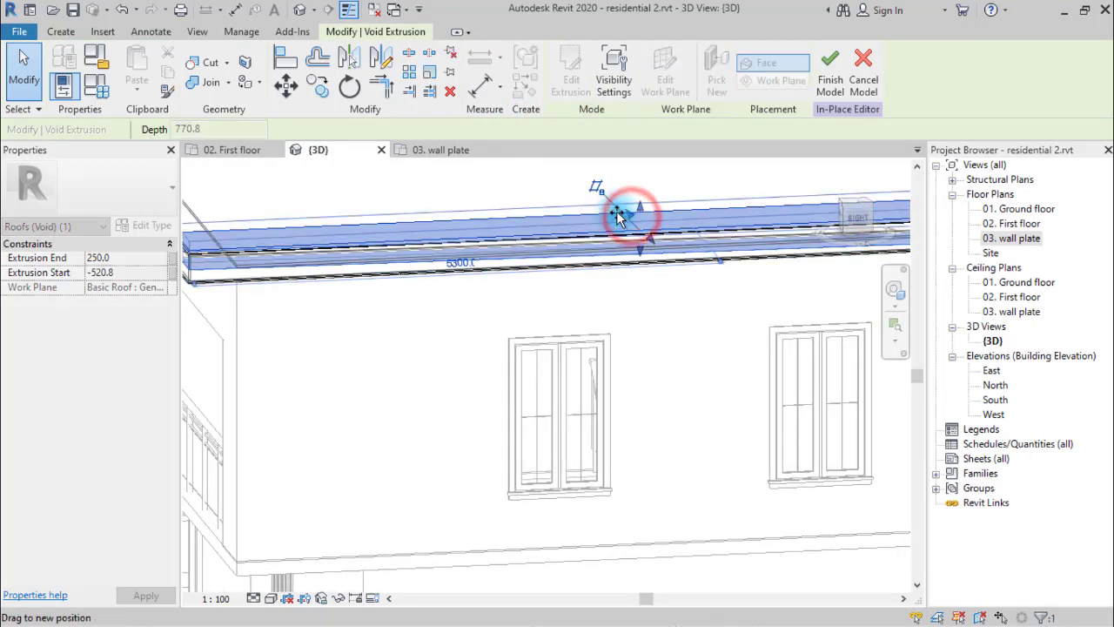
pyautogui.click(609, 275)
pyautogui.scroll(3, 627, 257)
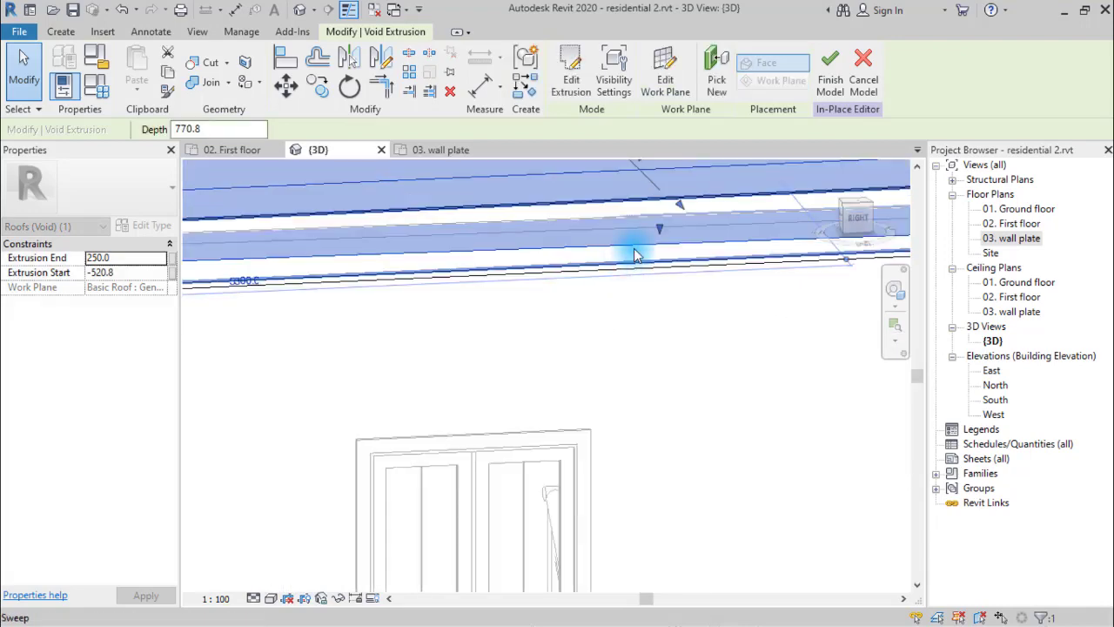
# Step: Adjust the bottom face of the right-side void to the level of the roof edge
pyautogui.moveTo(662, 237); pyautogui.dragTo(659, 236)
pyautogui.keyDown('shift'); pyautogui.moveTo(659, 236); pyautogui.dragTo(619, 293, button='middle'); pyautogui.keyUp('shift')
pyautogui.moveTo(621, 297); pyautogui.dragTo(625, 250)
pyautogui.click(624, 249)
# Step: Lower the bottom face of the right-side void slightly so the void cuts the fascia still projecting above the roof
pyautogui.keyDown('shift'); pyautogui.moveTo(624, 249); pyautogui.dragTo(393, 407, button='middle'); pyautogui.keyUp('shift')
pyautogui.scroll(3, 401, 261)
pyautogui.scroll(5, 416, 260)
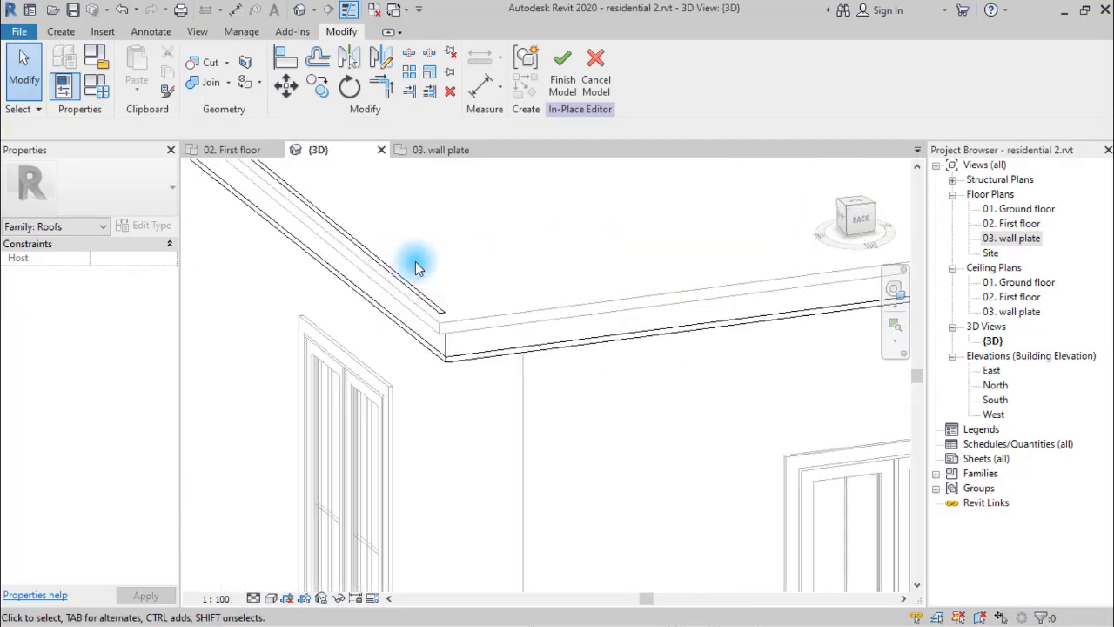
pyautogui.scroll(-2, 429, 360)
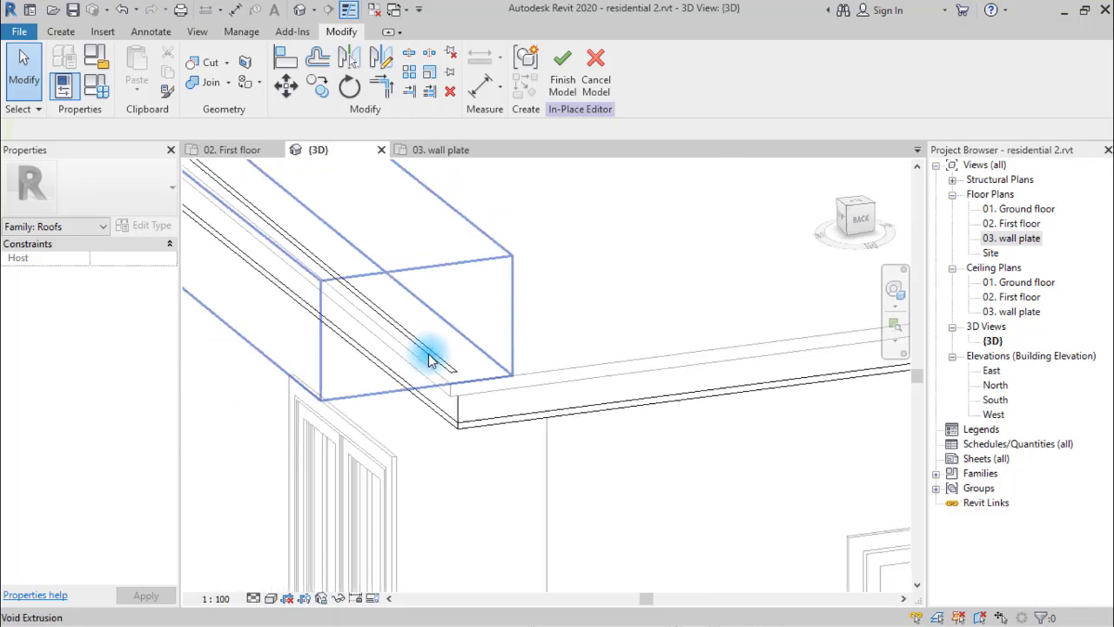
pyautogui.click(429, 357)
pyautogui.scroll(5, 340, 364)
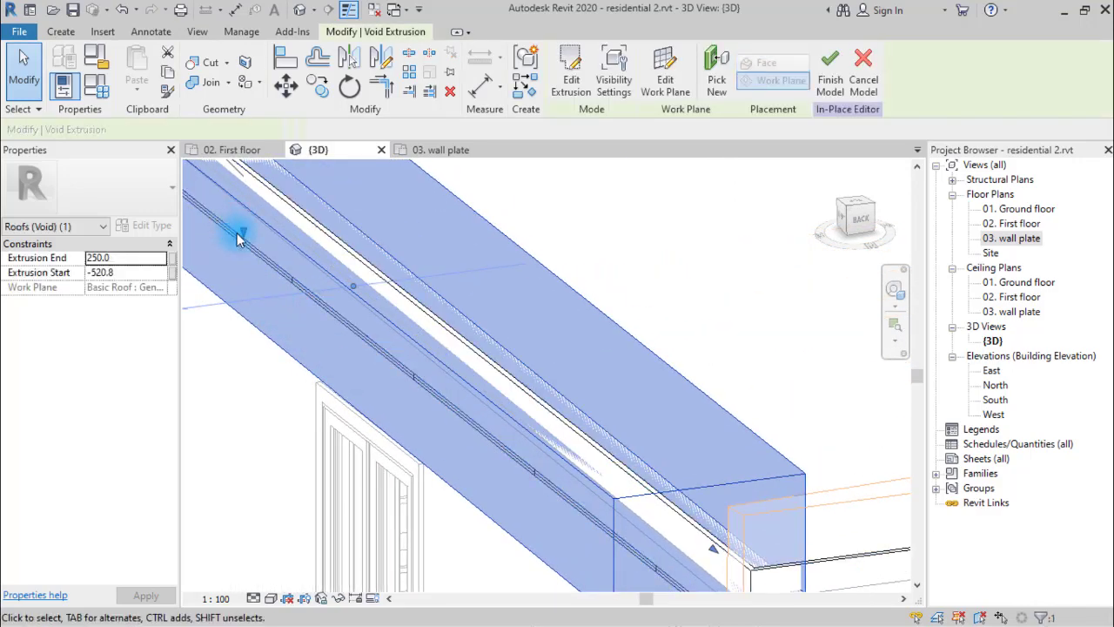
pyautogui.moveTo(242, 234); pyautogui.dragTo(252, 244)
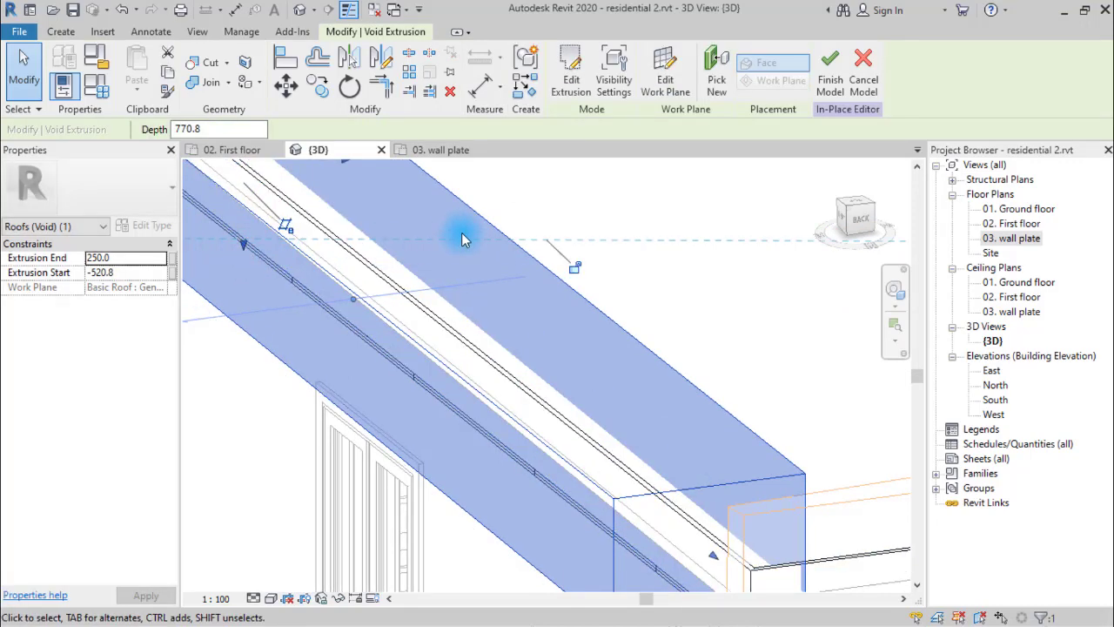
pyautogui.scroll(-3, 470, 244)
pyautogui.click(605, 287)
pyautogui.scroll(3, 489, 331)
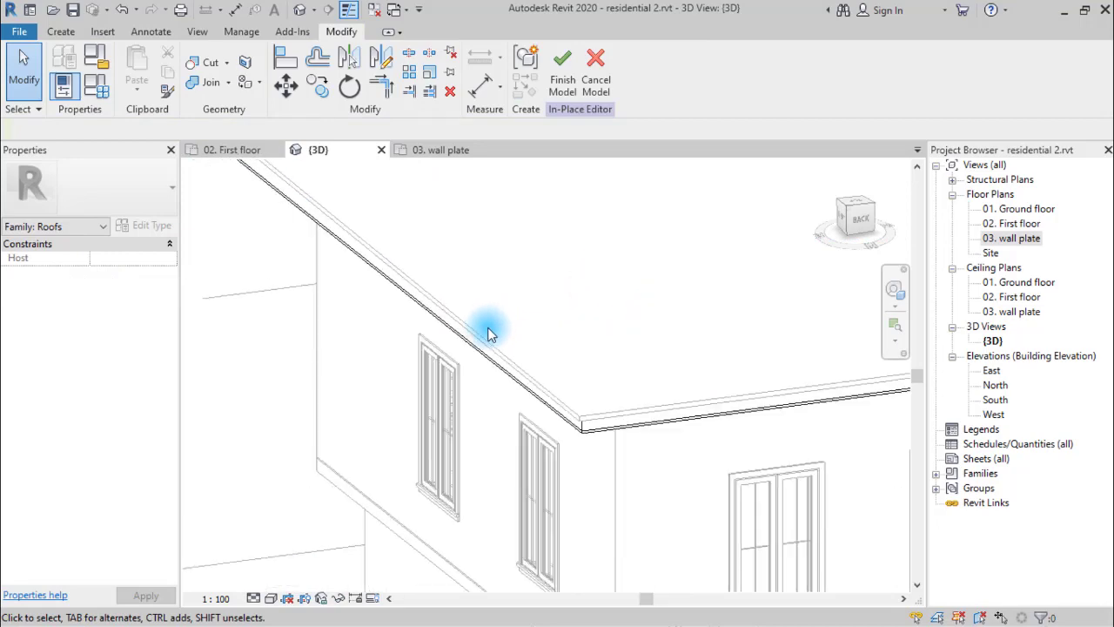
# Step: Start another void extrusion and set its work plane to the vertical face of the recessed side's roof edge
pyautogui.keyDown('shift'); pyautogui.moveTo(510, 354); pyautogui.dragTo(513, 319, button='middle'); pyautogui.keyUp('shift')
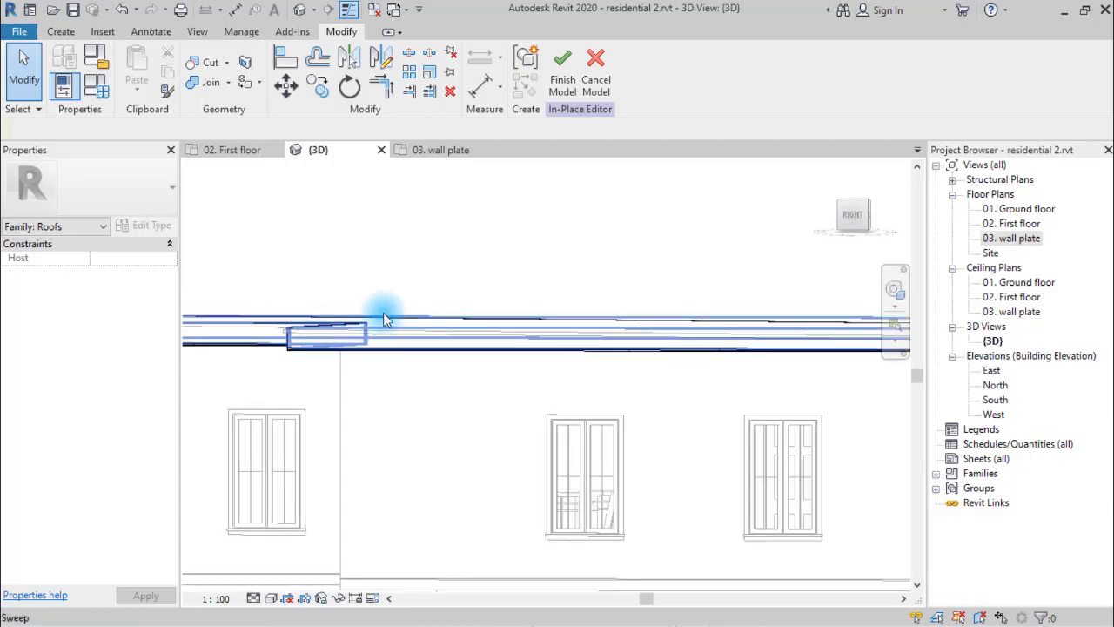
pyautogui.keyDown('shift'); pyautogui.moveTo(386, 318); pyautogui.dragTo(363, 290, button='middle'); pyautogui.keyUp('shift')
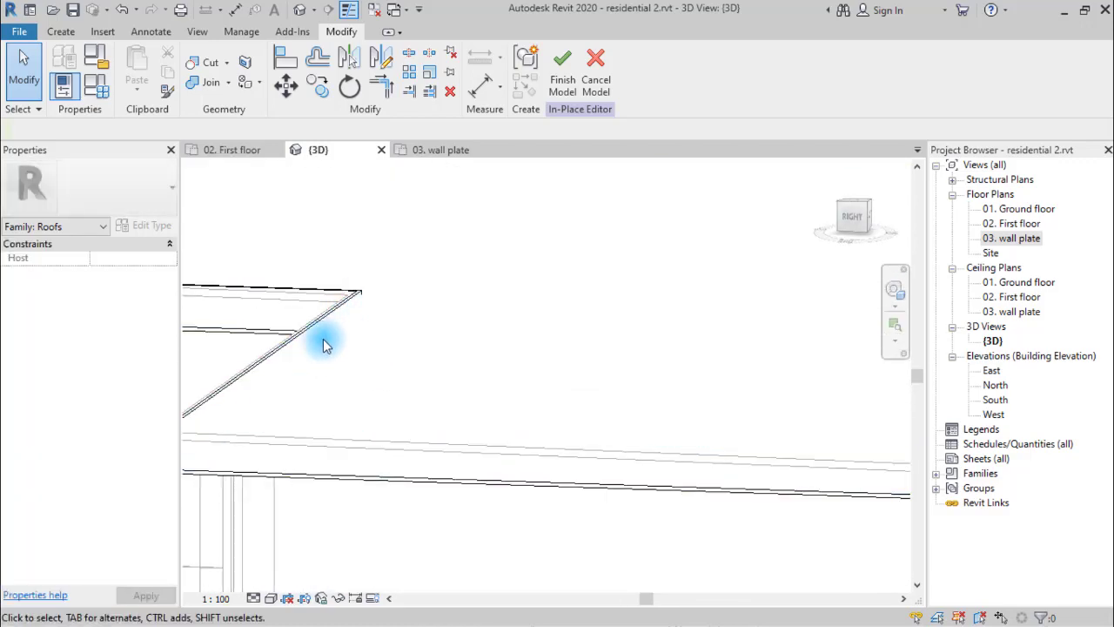
pyautogui.click(63, 32)
pyautogui.click(311, 87)
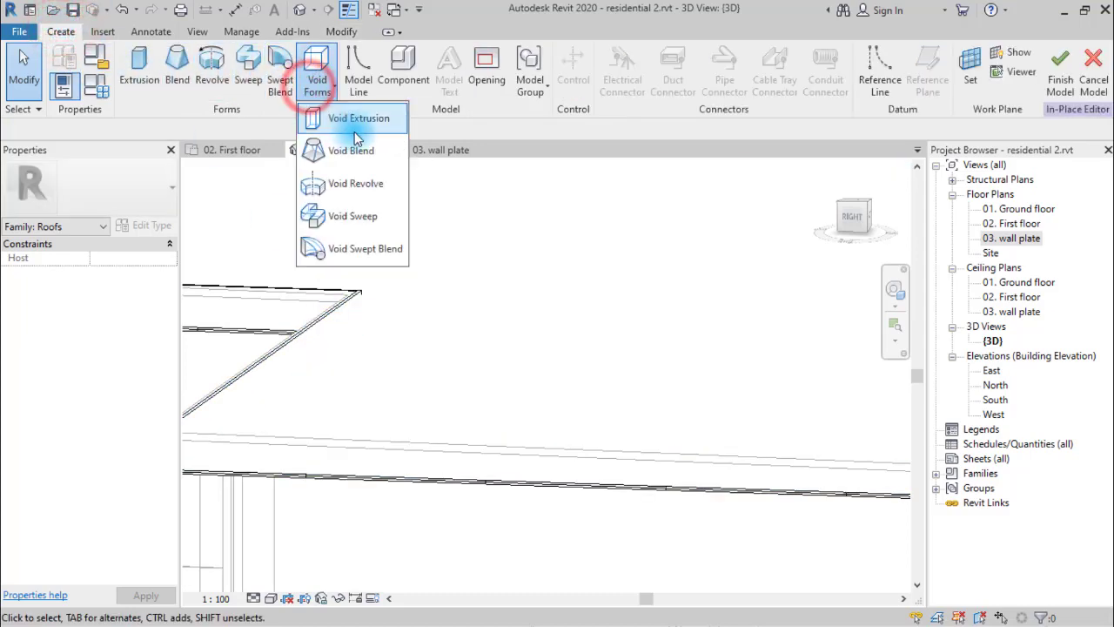
pyautogui.click(352, 130)
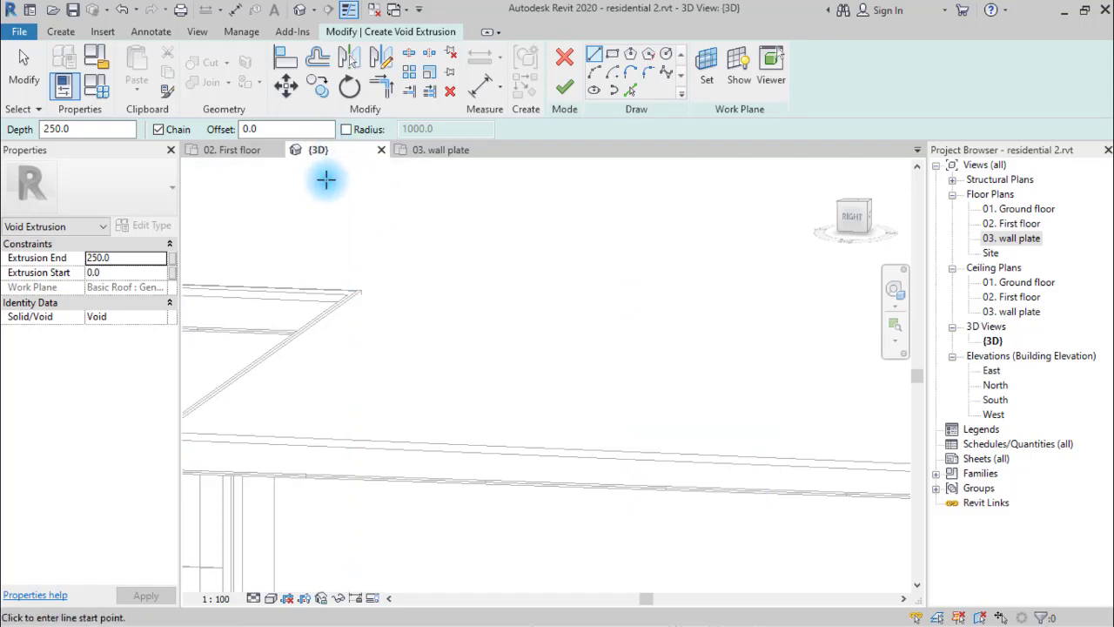
pyautogui.scroll(-2, 616, 255)
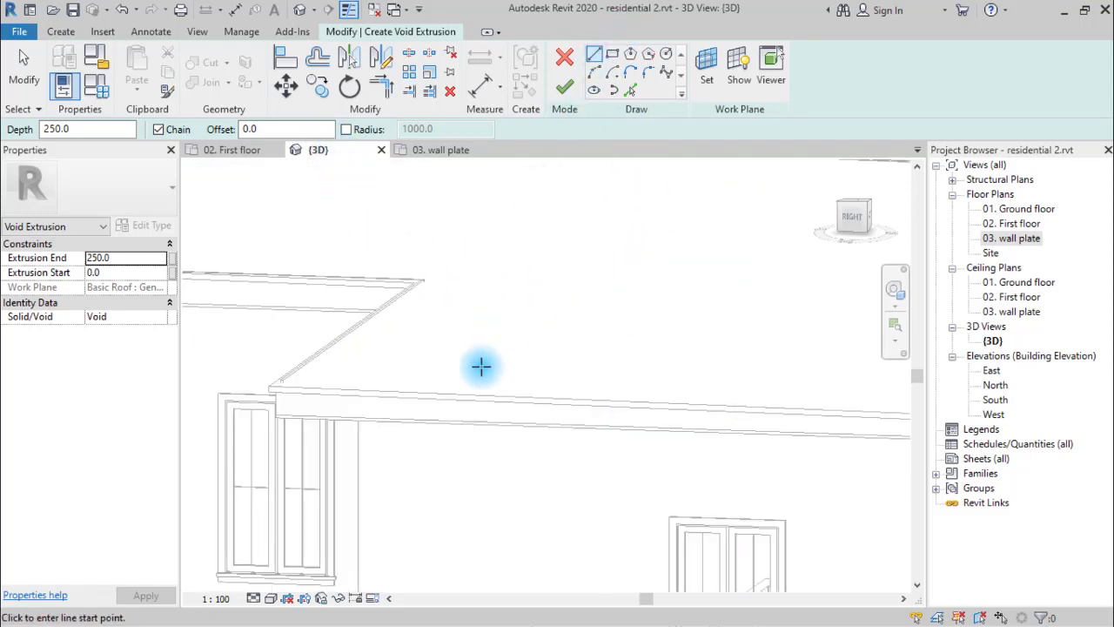
pyautogui.moveTo(481, 366); pyautogui.dragTo(497, 433, button='middle')
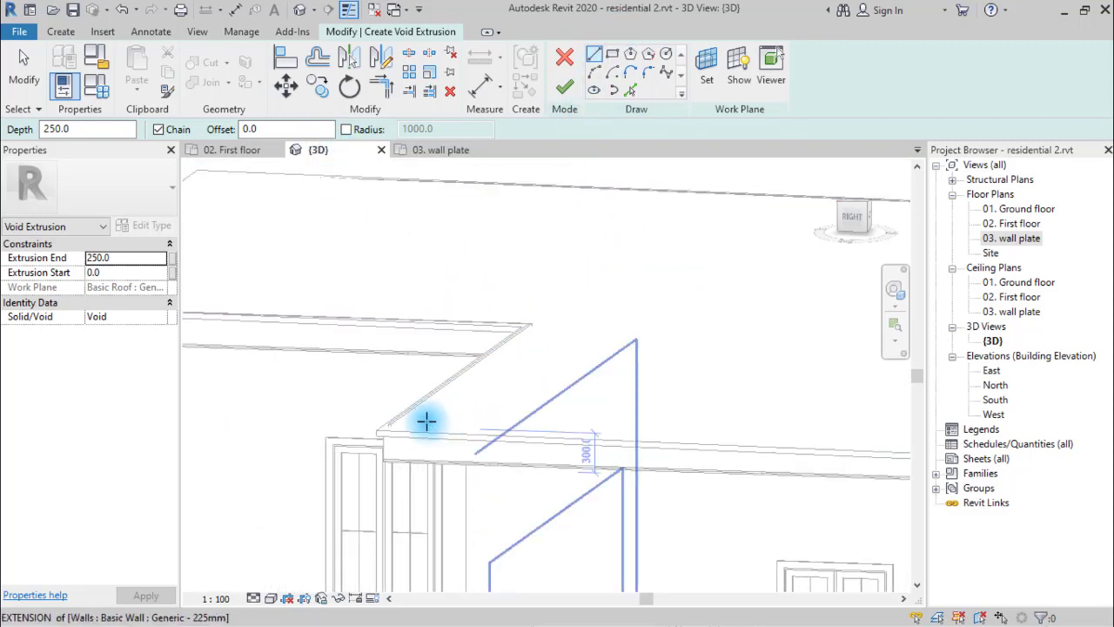
pyautogui.scroll(2, 426, 422)
pyautogui.scroll(3, 393, 416)
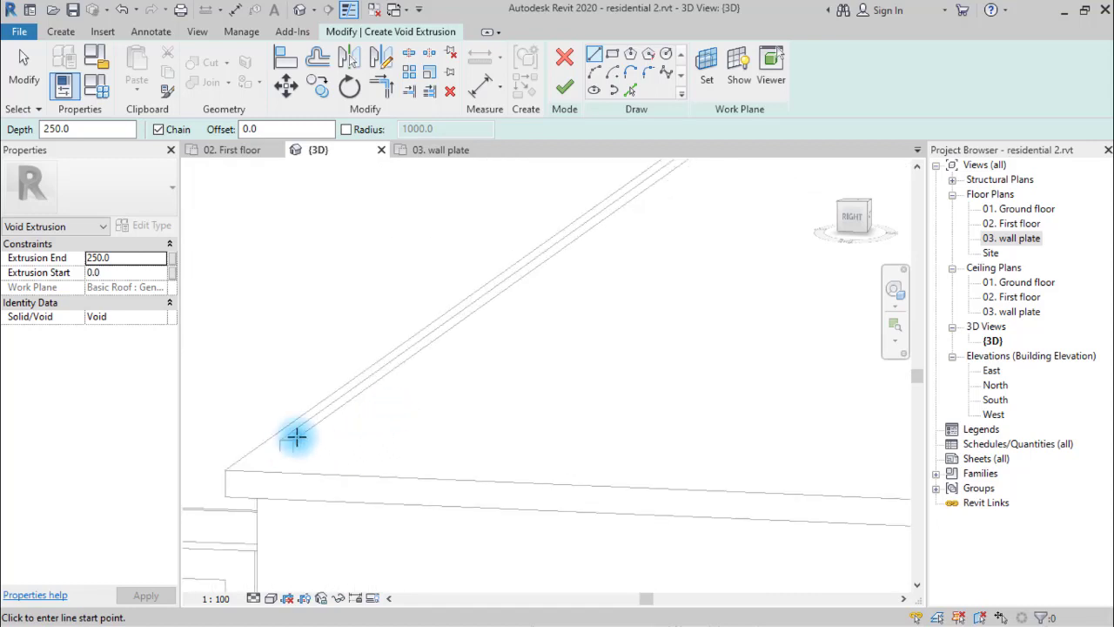
pyautogui.click(708, 76)
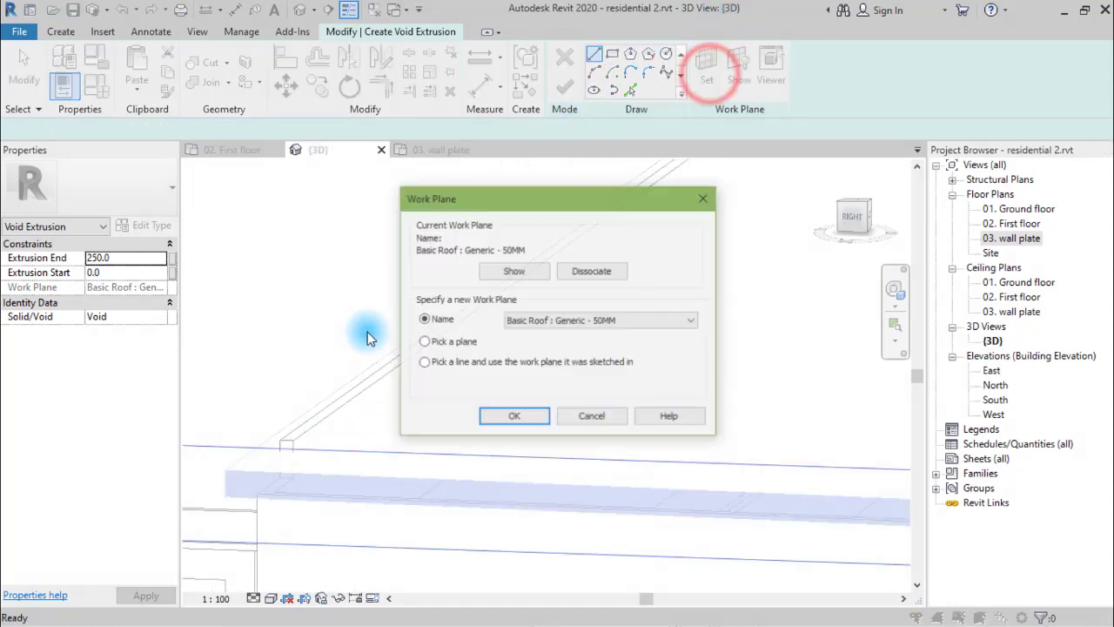
pyautogui.click(514, 417)
pyautogui.keyDown('shift'); pyautogui.moveTo(301, 375); pyautogui.dragTo(423, 323, button='middle'); pyautogui.keyUp('shift')
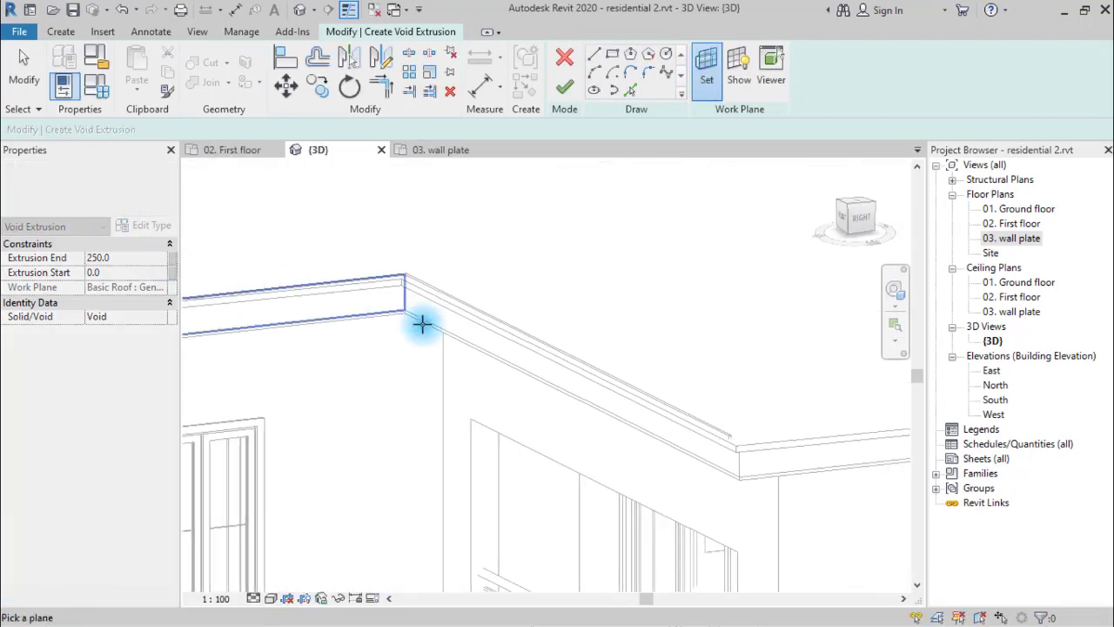
pyautogui.scroll(2, 650, 364)
pyautogui.moveTo(667, 378)
pyautogui.keyDown('shift'); pyautogui.mouseDown(button='middle')
pyautogui.moveTo(485, 244)
pyautogui.moveTo(656, 360)
pyautogui.mouseUp(button='middle'); pyautogui.keyUp('shift')
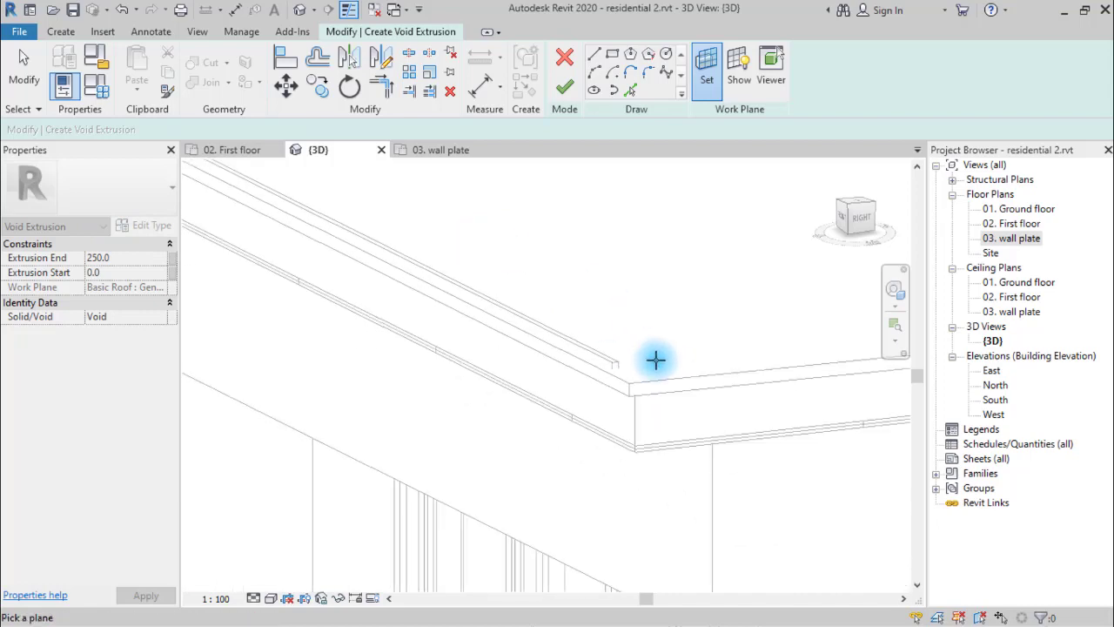
pyautogui.scroll(1, 656, 360)
pyautogui.scroll(2, 562, 364)
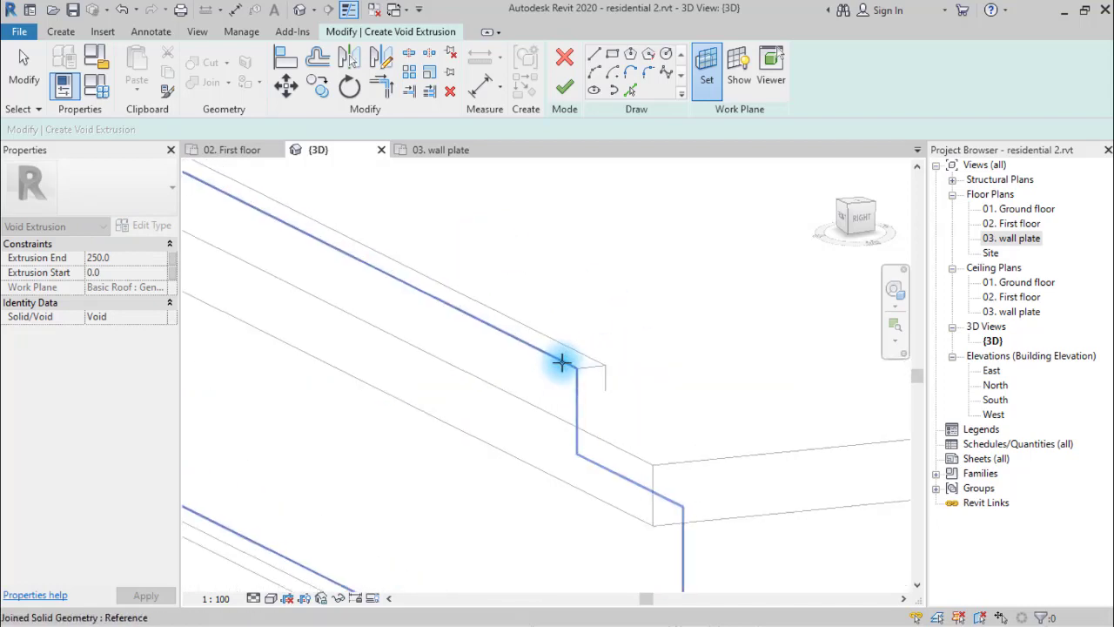
pyautogui.click(542, 414)
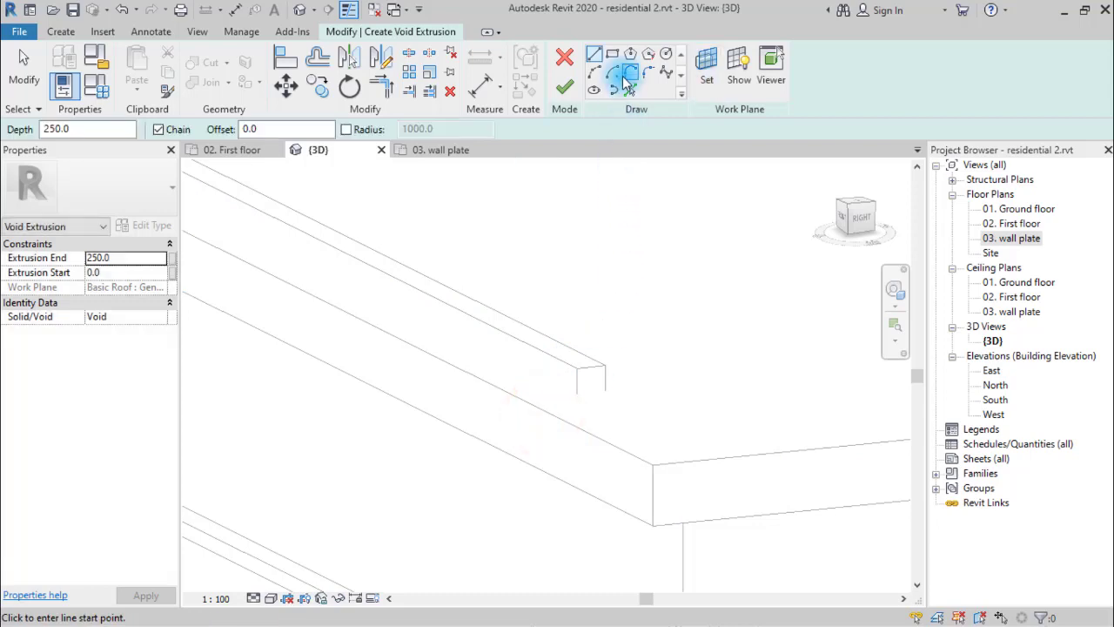
# Step: Trace the recessed side's roof edge into the sketch and draw a short vertical line up from its near end
pyautogui.click(624, 95)
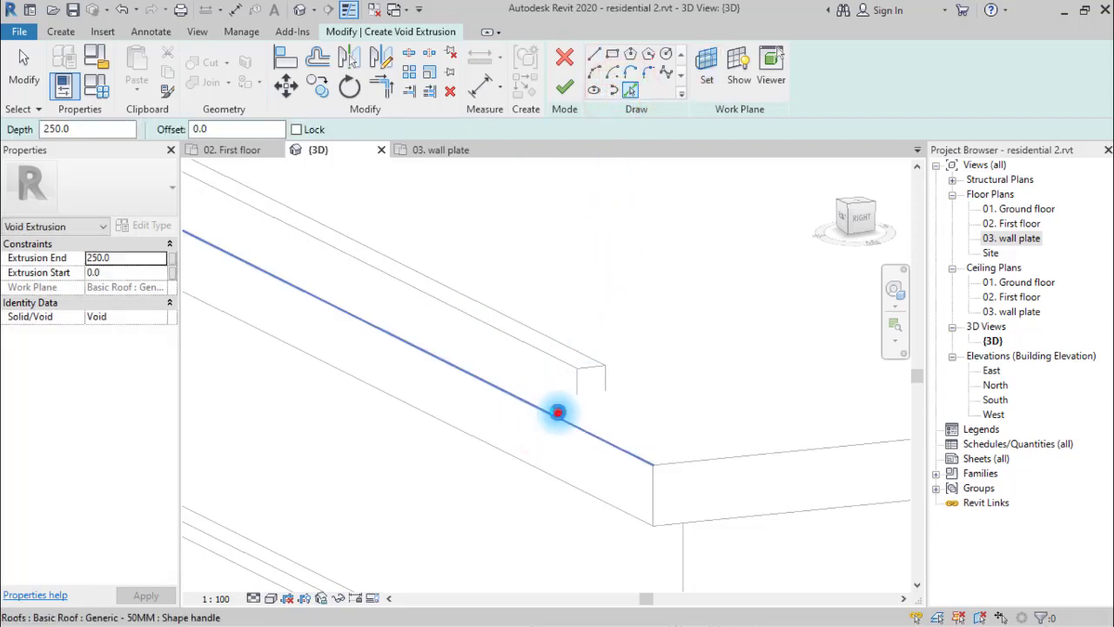
pyautogui.scroll(-3, 539, 408)
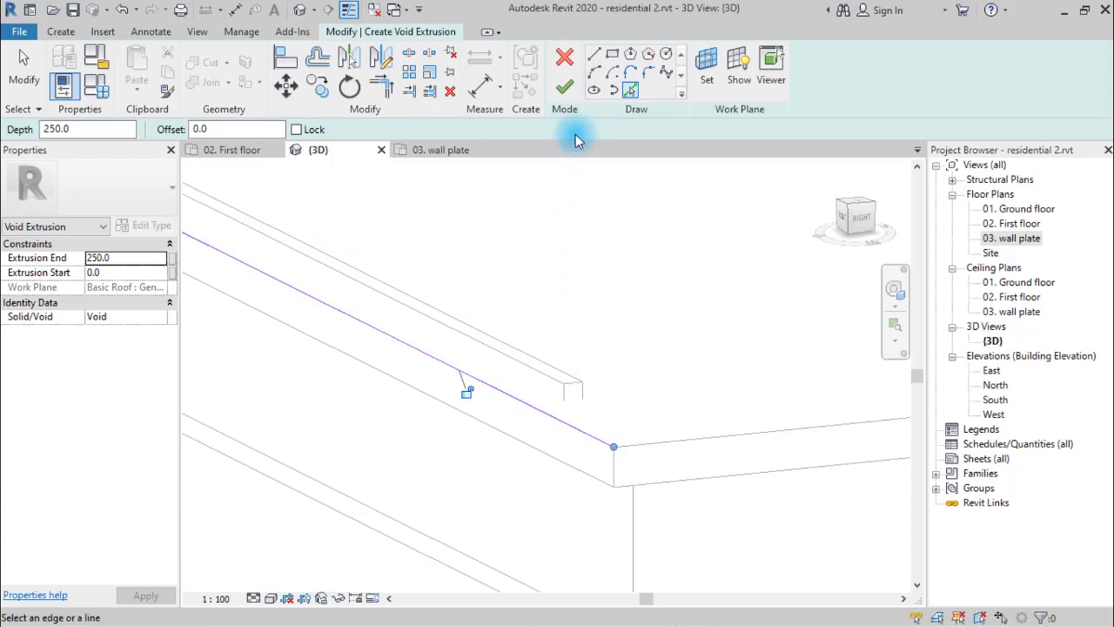
pyautogui.click(596, 57)
pyautogui.click(616, 446)
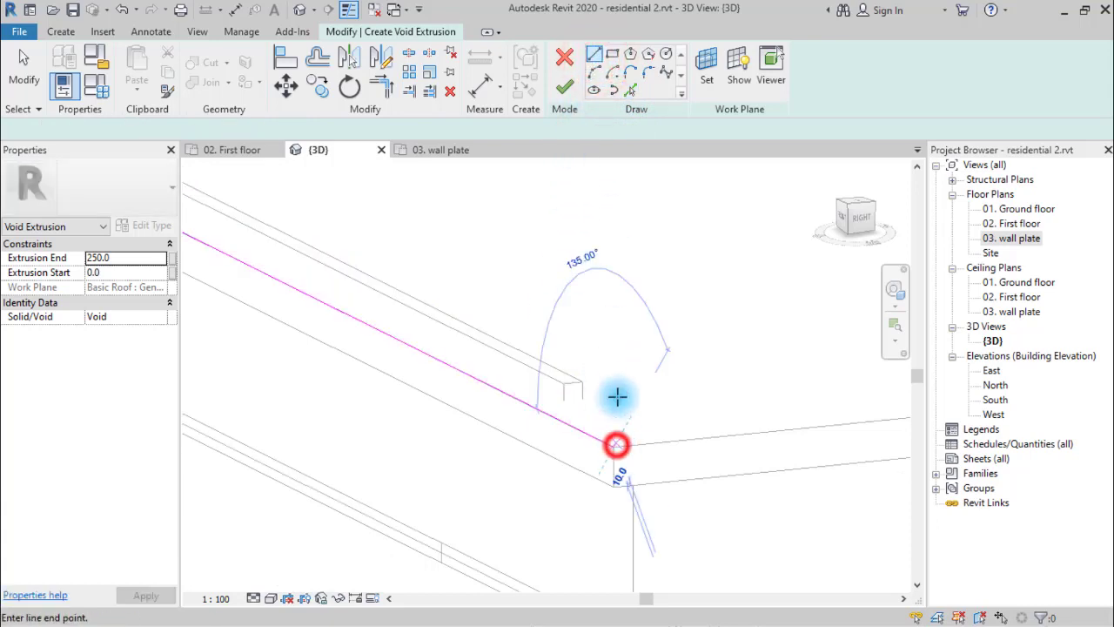
pyautogui.click(618, 377)
pyautogui.scroll(-3, 500, 363)
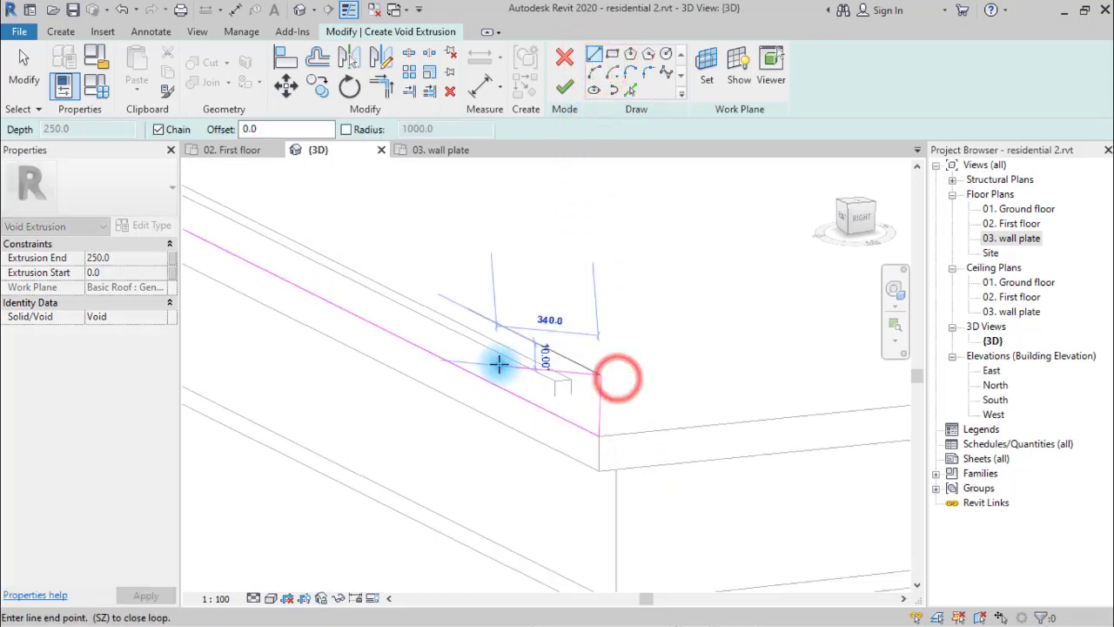
# Step: Draw a line along the roof to the opposite corner, close it down to the traced edge, and finish the sketch
pyautogui.moveTo(607, 428); pyautogui.dragTo(343, 450, button='middle')
pyautogui.scroll(-2, 256, 381)
pyautogui.moveTo(256, 380)
pyautogui.mouseDown(button='middle')
pyautogui.moveTo(535, 440)
pyautogui.moveTo(716, 528)
pyautogui.mouseUp(button='middle')
pyautogui.click(292, 267)
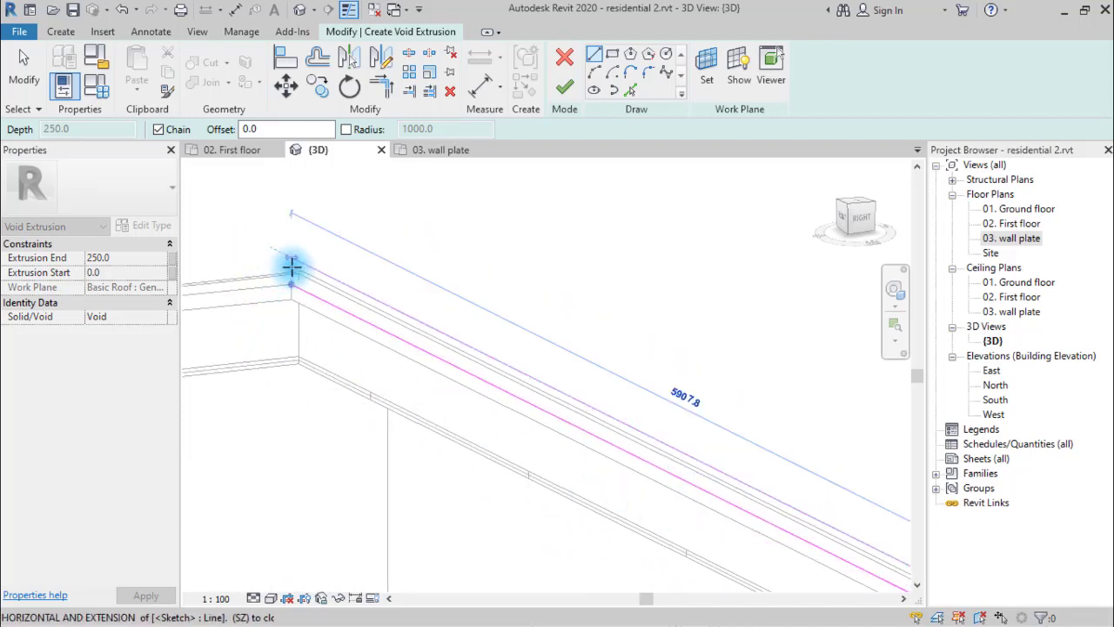
pyautogui.click(292, 288)
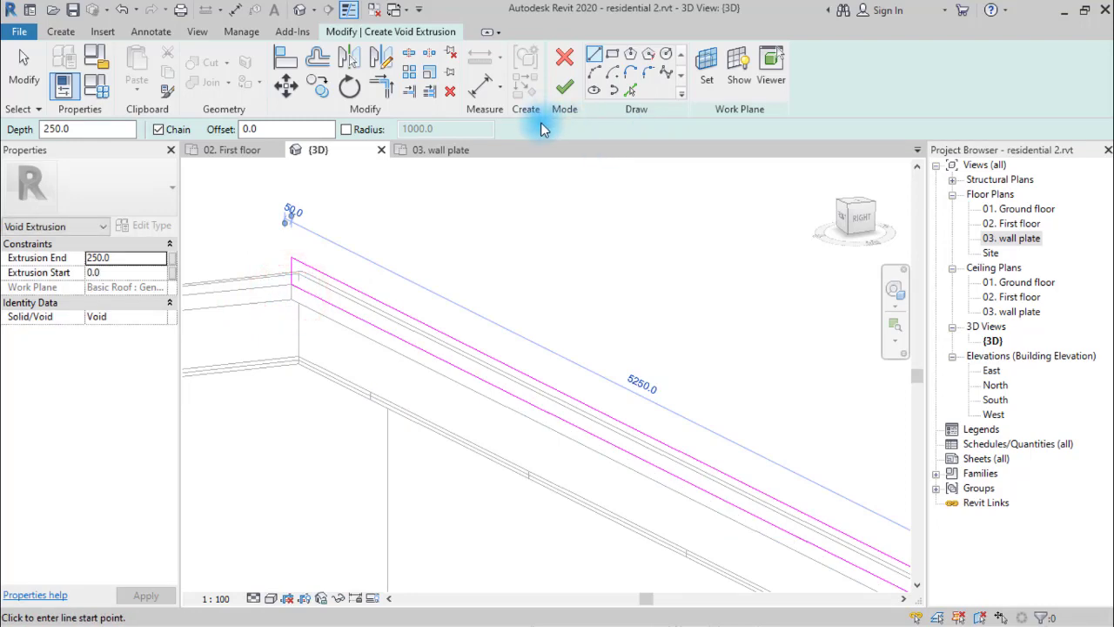
pyautogui.click(564, 90)
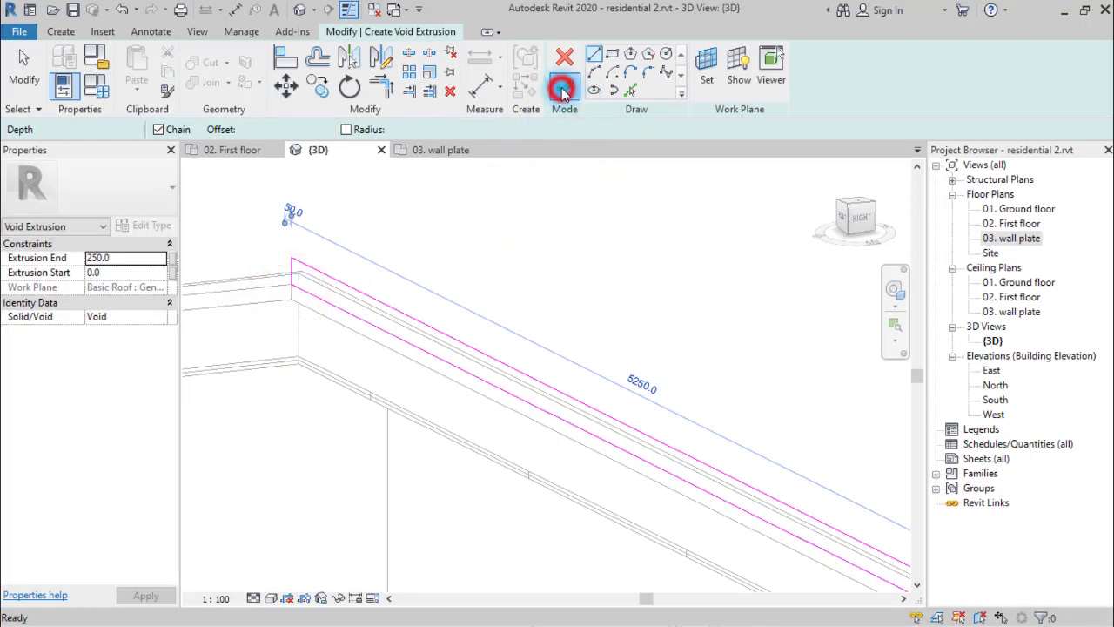
# Step: Stretch the new void outward to an extrusion start of about -152 and raise its top face slightly
pyautogui.scroll(-2, 440, 228)
pyautogui.click(440, 228)
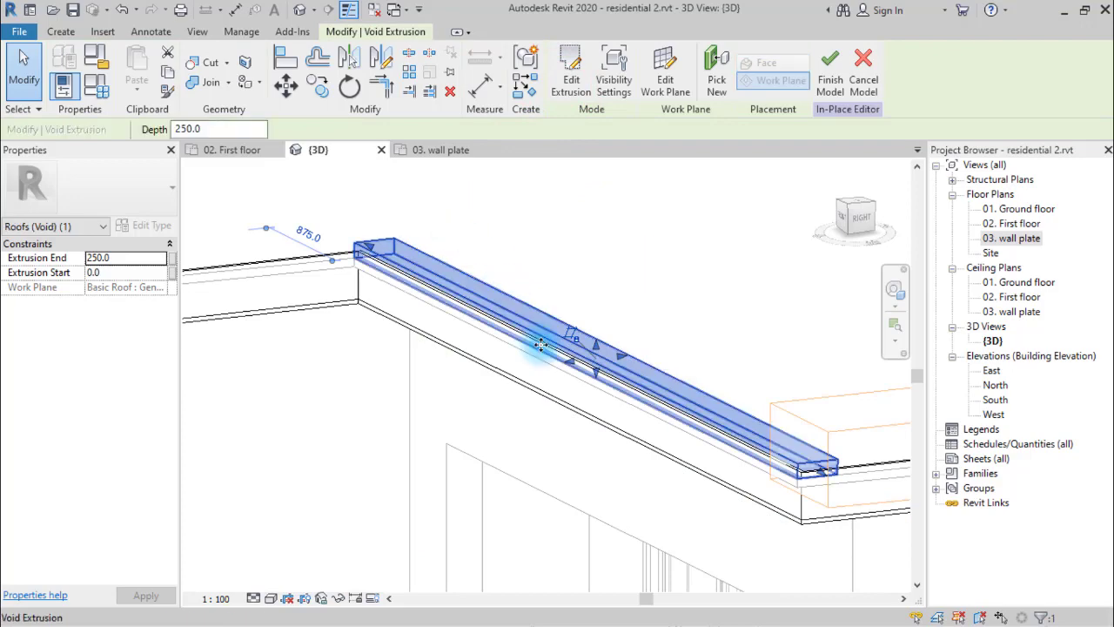
pyautogui.scroll(5, 580, 364)
pyautogui.moveTo(581, 364); pyautogui.dragTo(557, 407)
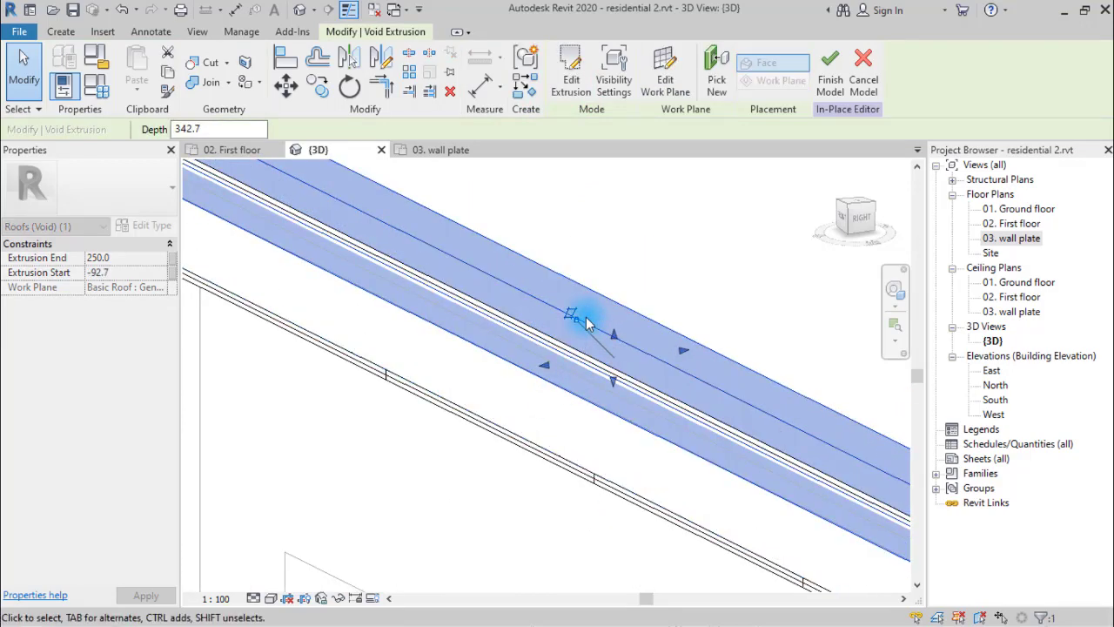
pyautogui.click(613, 333)
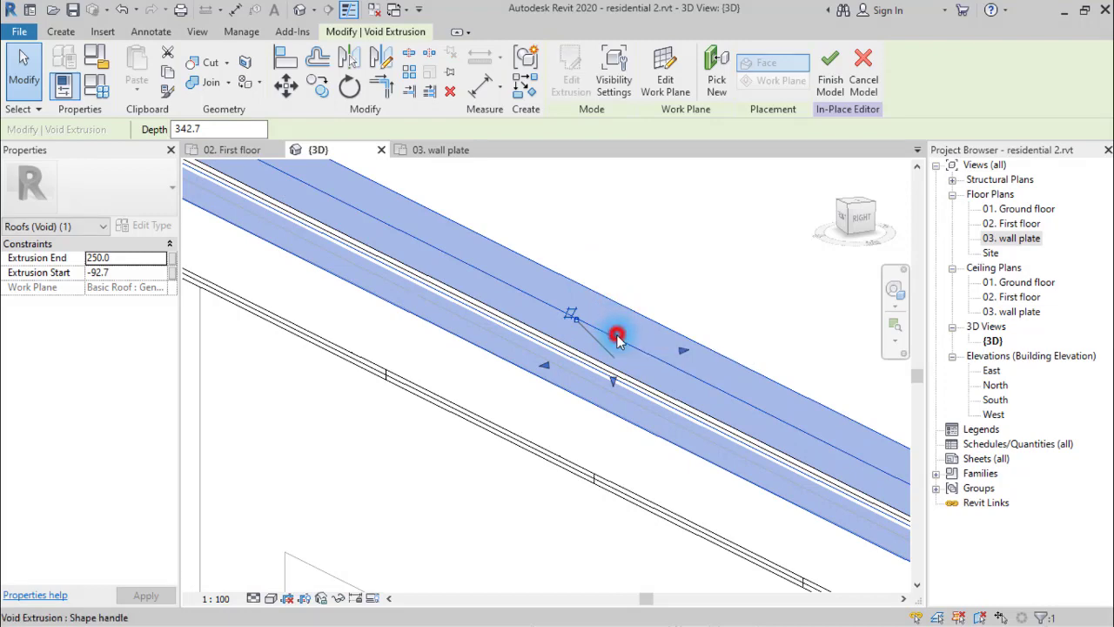
pyautogui.moveTo(615, 332); pyautogui.dragTo(605, 321)
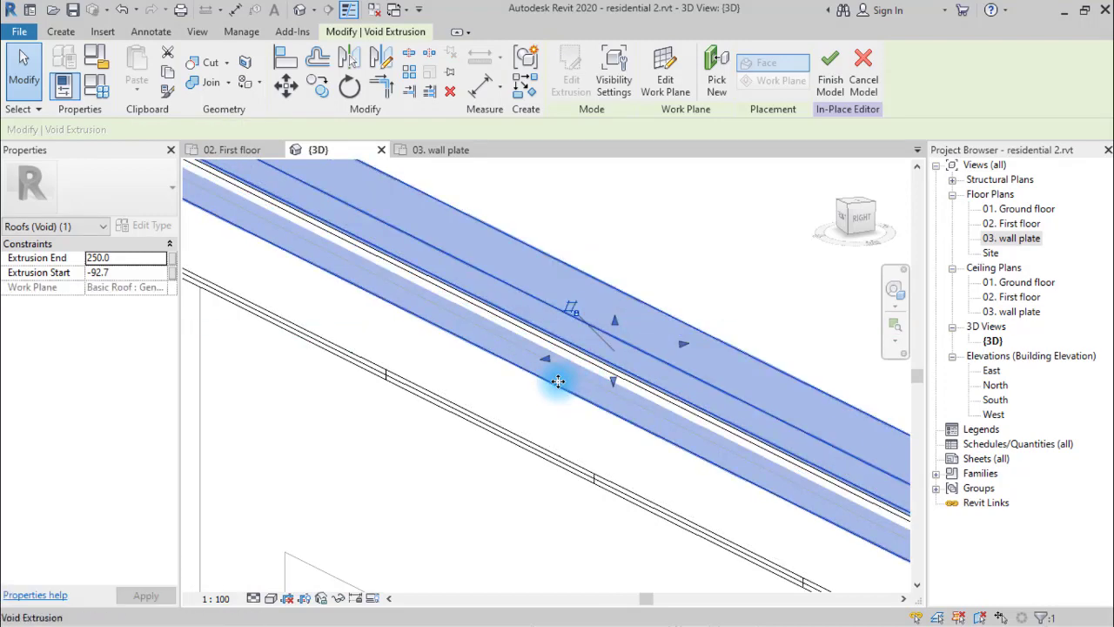
pyautogui.moveTo(549, 364); pyautogui.dragTo(529, 390)
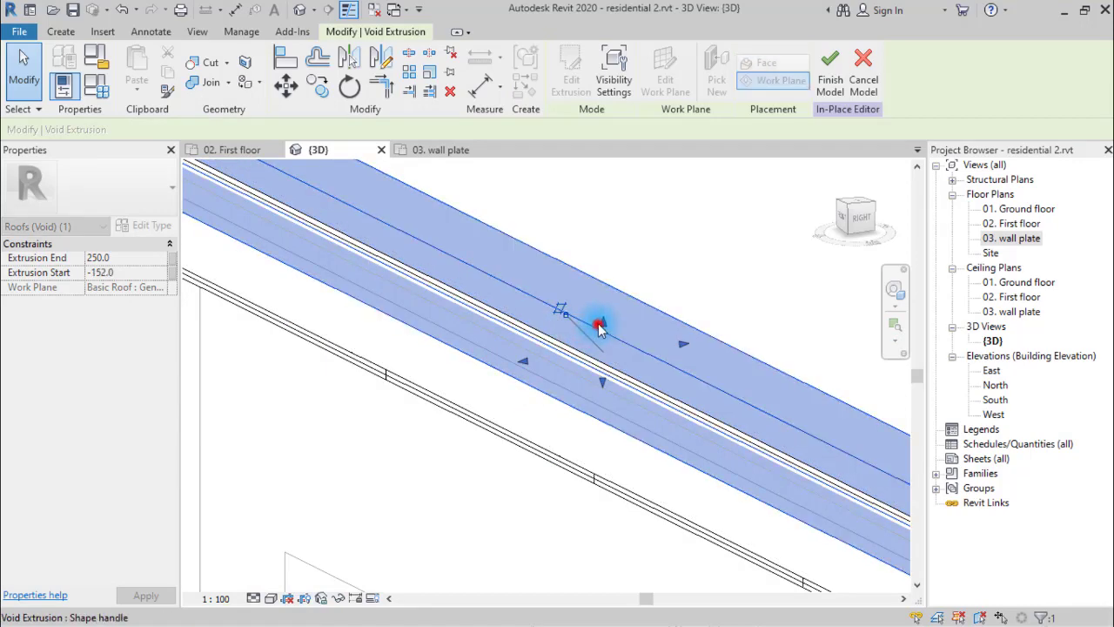
pyautogui.moveTo(598, 318); pyautogui.dragTo(597, 318)
pyautogui.click(697, 266)
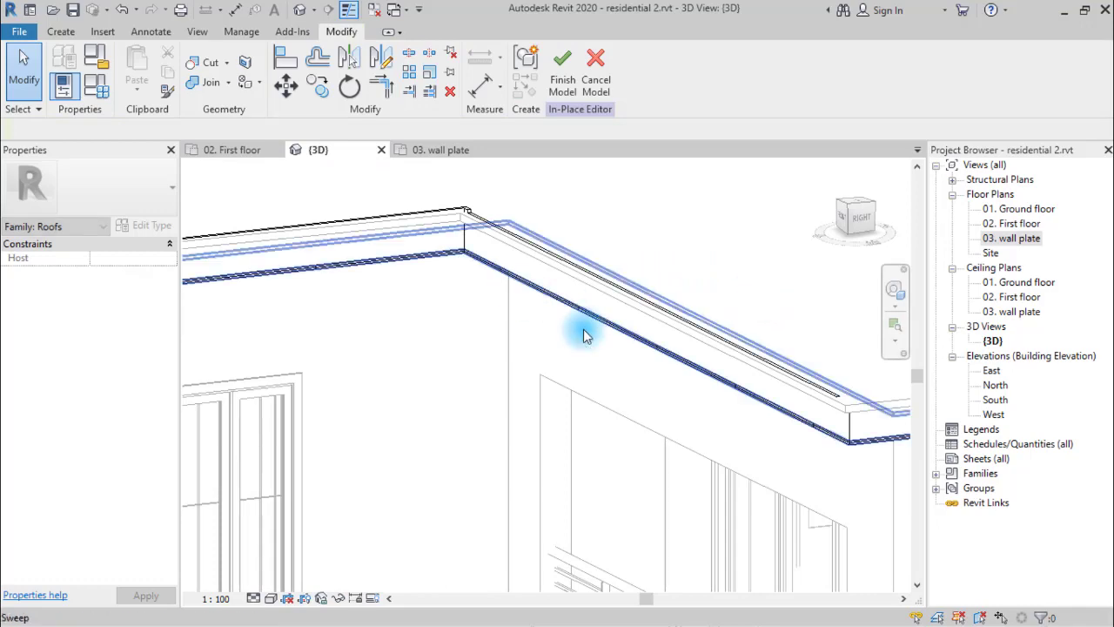
# Step: Lower the bottom face of the recessed side's void slightly so it cuts the fascia above the roof edge
pyautogui.click(706, 322)
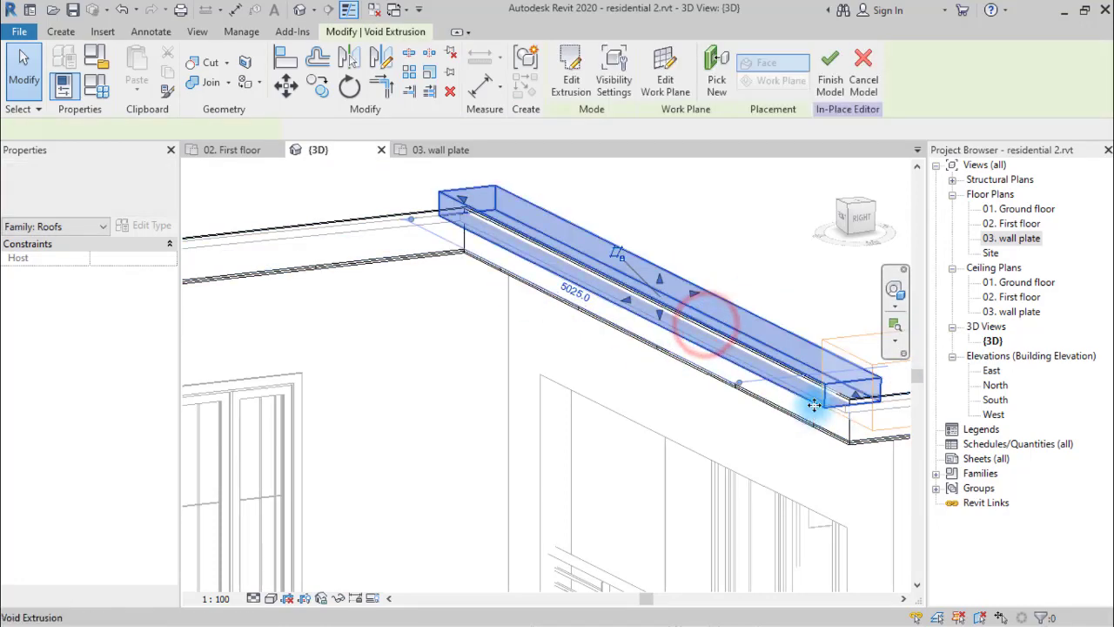
pyautogui.click(750, 455)
pyautogui.scroll(5, 763, 442)
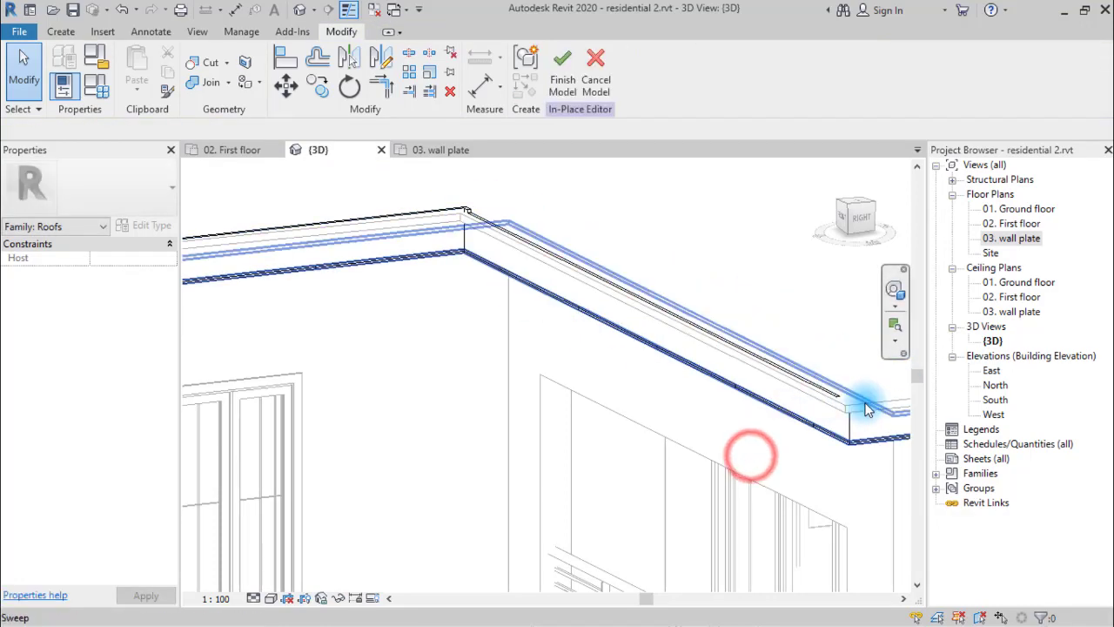
pyautogui.click(796, 383)
pyautogui.moveTo(539, 311); pyautogui.dragTo(516, 460, button='middle')
pyautogui.click(403, 381)
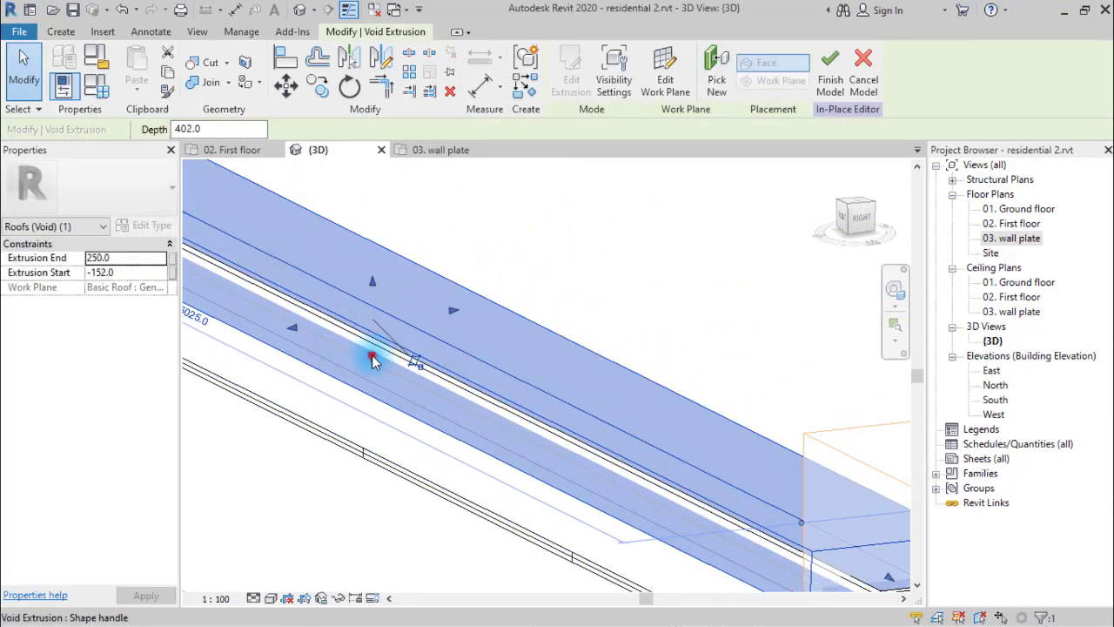
pyautogui.moveTo(373, 359); pyautogui.dragTo(372, 364)
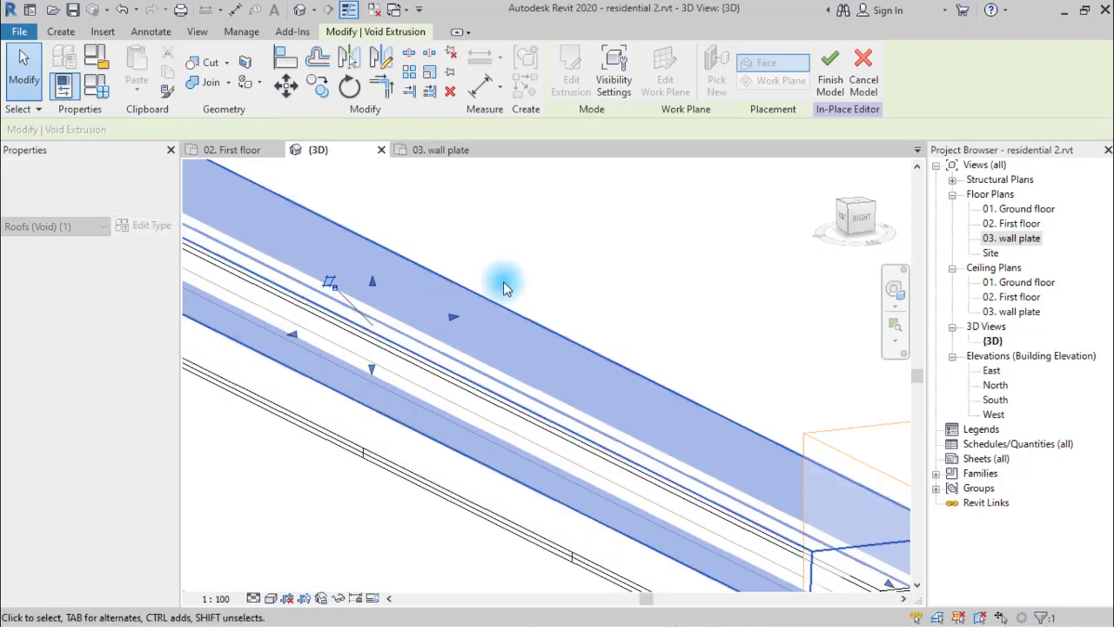
pyautogui.click(510, 279)
pyautogui.scroll(-3, 511, 288)
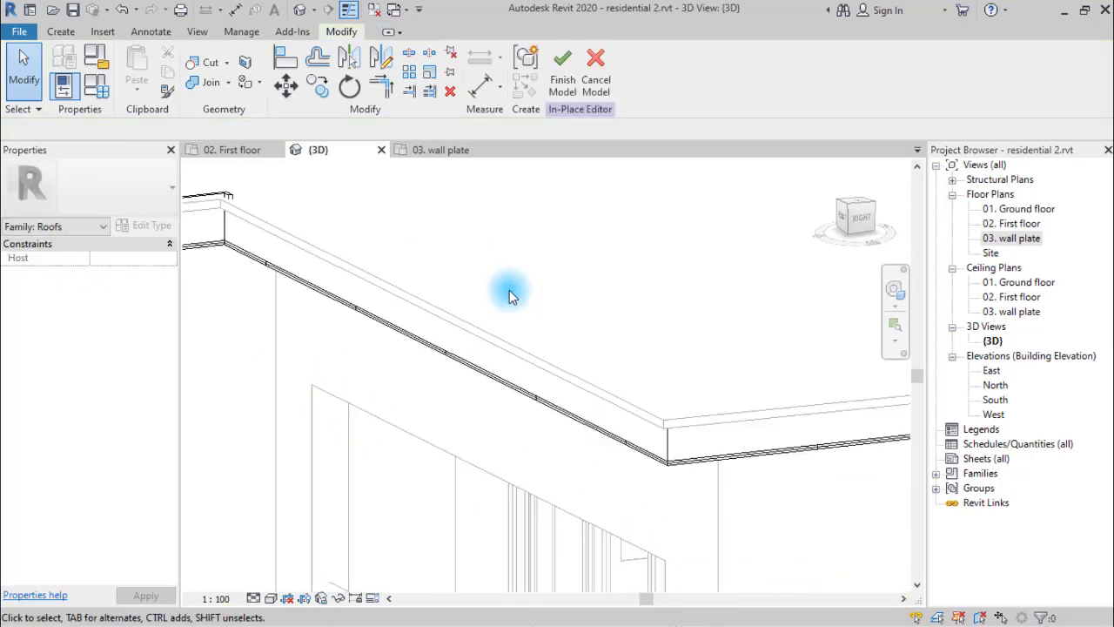
# Step: Lower the bottom face of the void along the roof's long back edge slightly so it cuts the projecting fascia
pyautogui.scroll(-2, 505, 331)
pyautogui.moveTo(261, 319); pyautogui.dragTo(571, 469, button='middle')
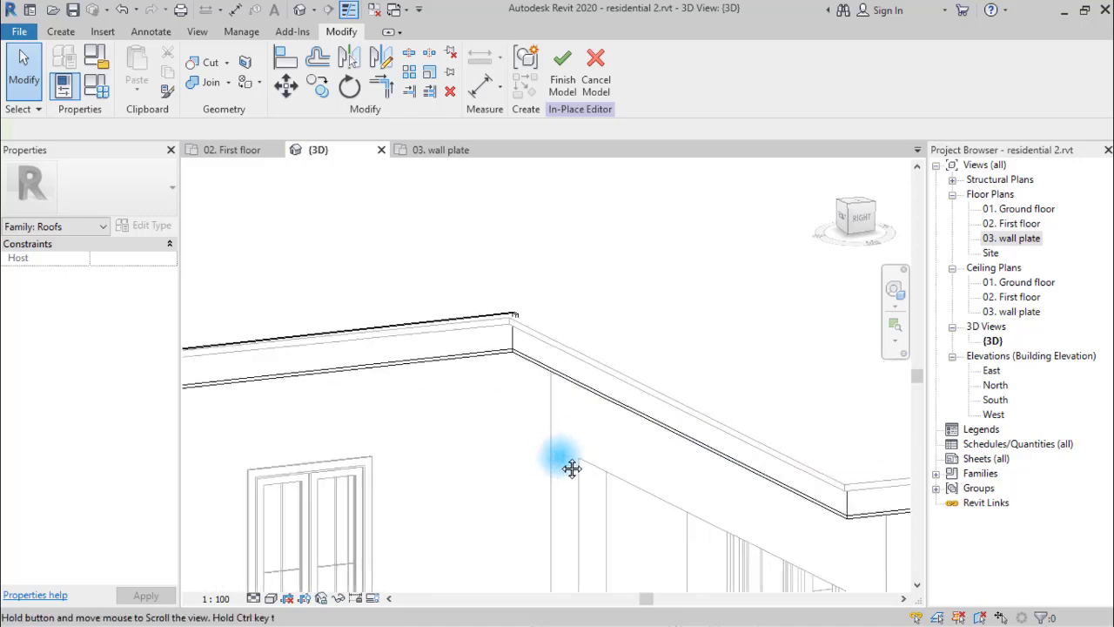
pyautogui.scroll(-4, 574, 444)
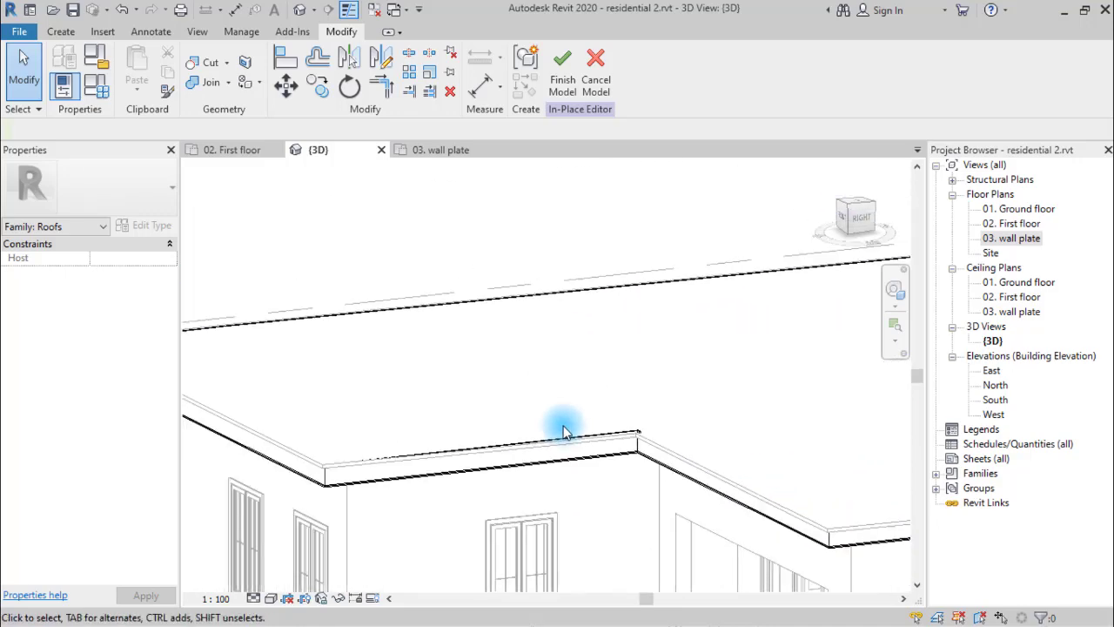
pyautogui.scroll(-2, 564, 432)
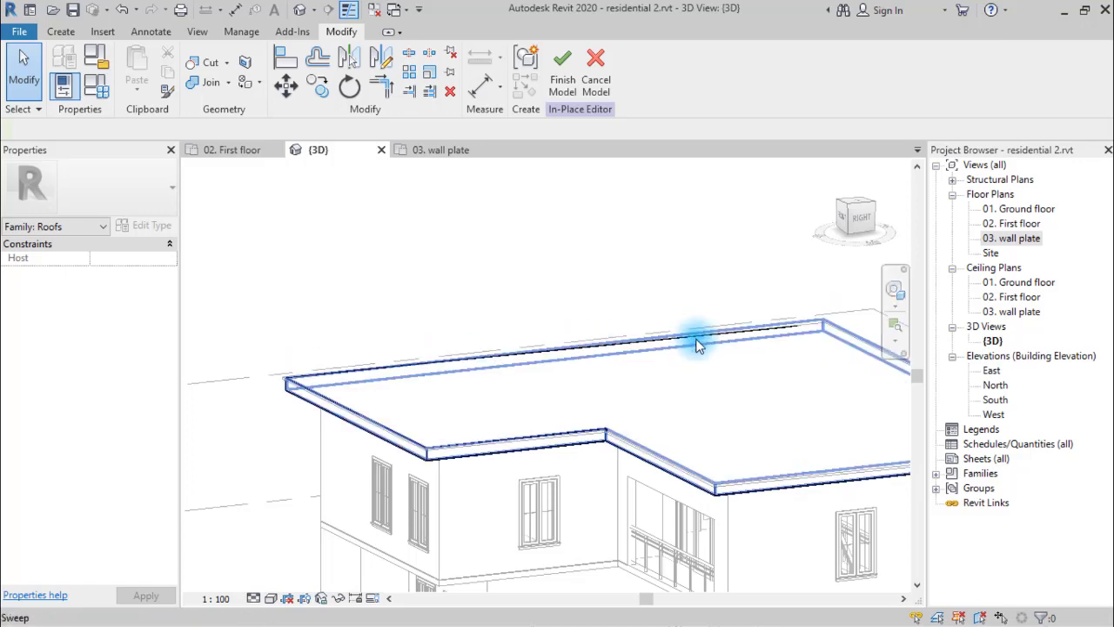
pyautogui.click(570, 358)
pyautogui.scroll(4, 605, 331)
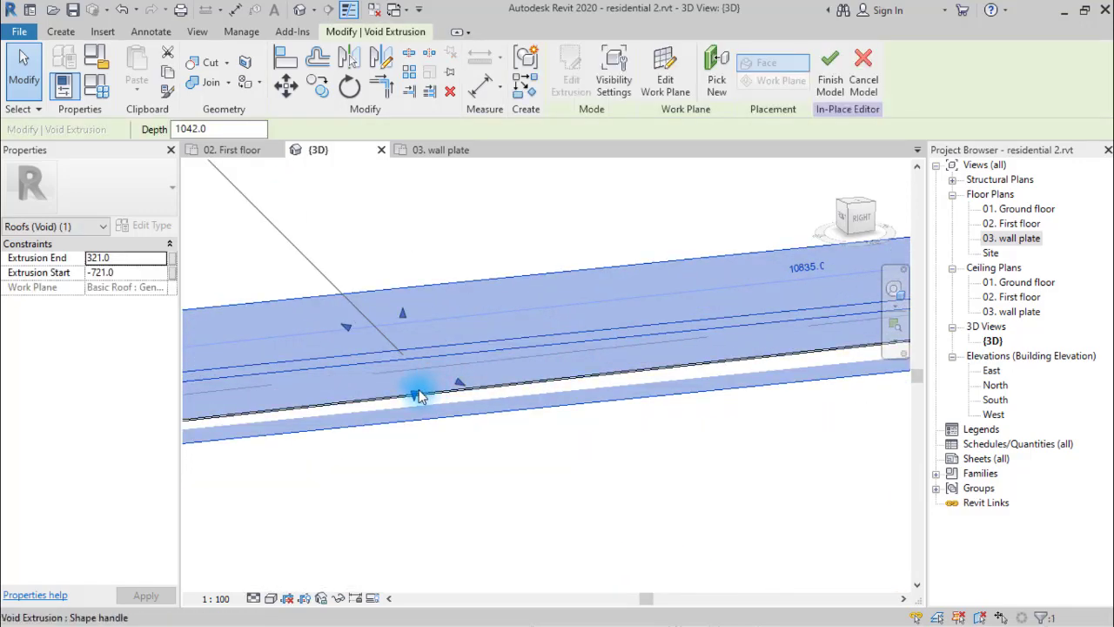
pyautogui.moveTo(414, 397); pyautogui.dragTo(424, 406)
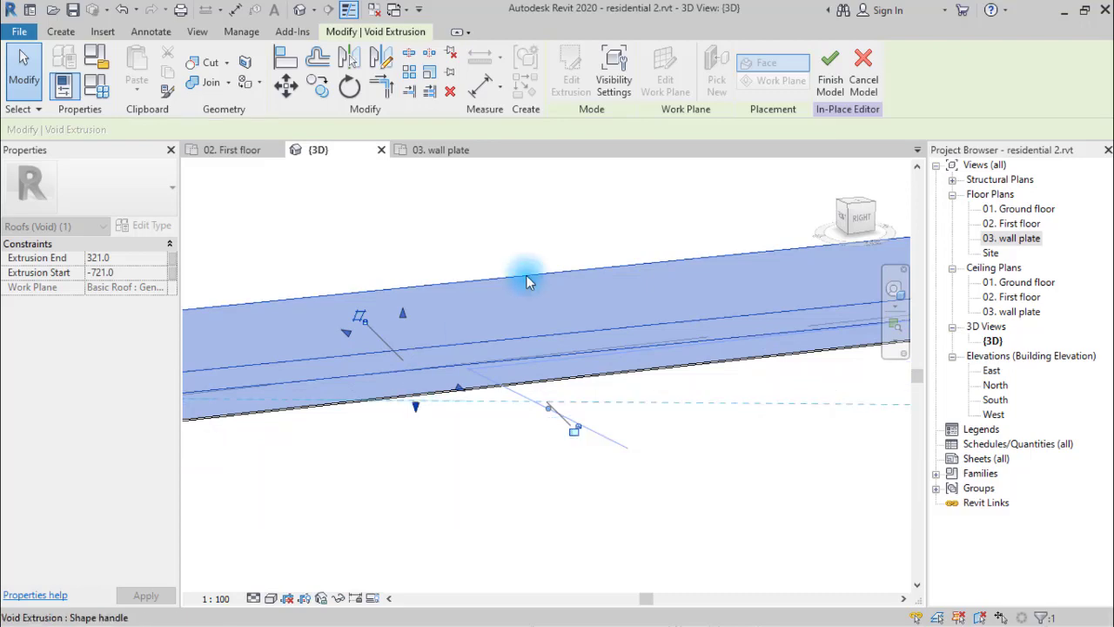
pyautogui.click(529, 232)
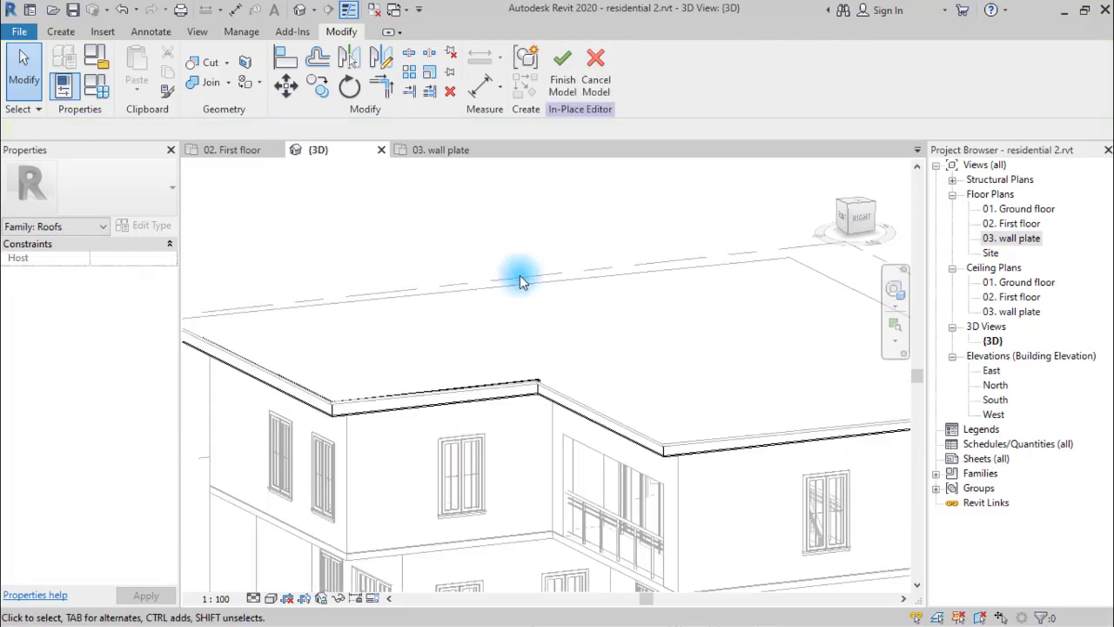
# Step: Start a void extrusion for the remaining short recessed side, picking that side's roof edge face as the work plane
pyautogui.scroll(-4, 520, 281)
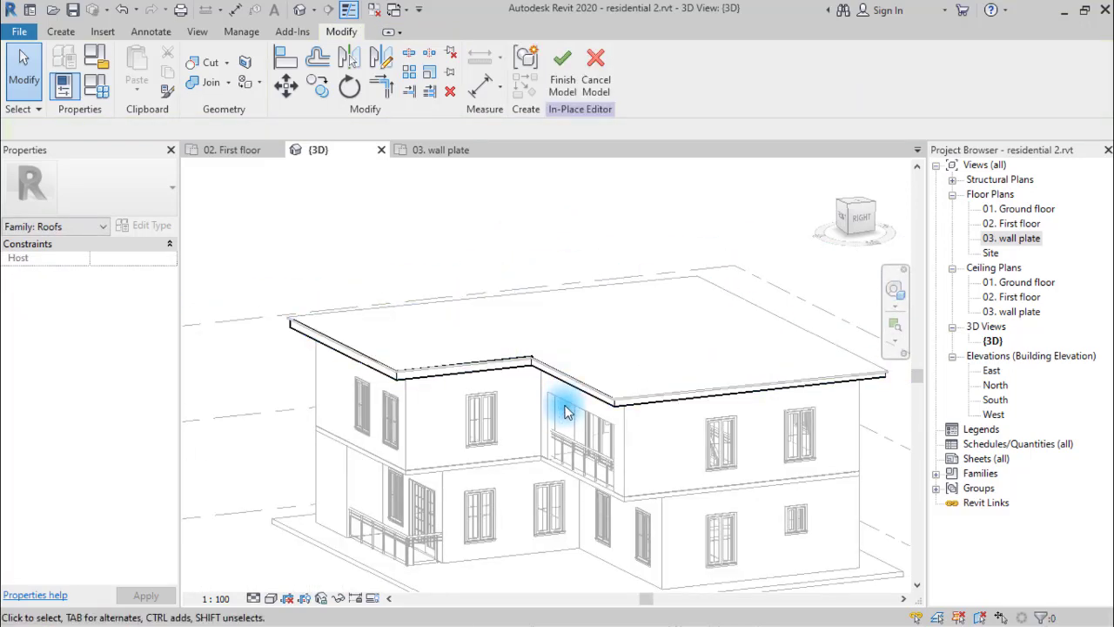
pyautogui.keyDown('shift'); pyautogui.moveTo(566, 412); pyautogui.dragTo(620, 433, button='middle'); pyautogui.keyUp('shift')
pyautogui.scroll(5, 540, 394)
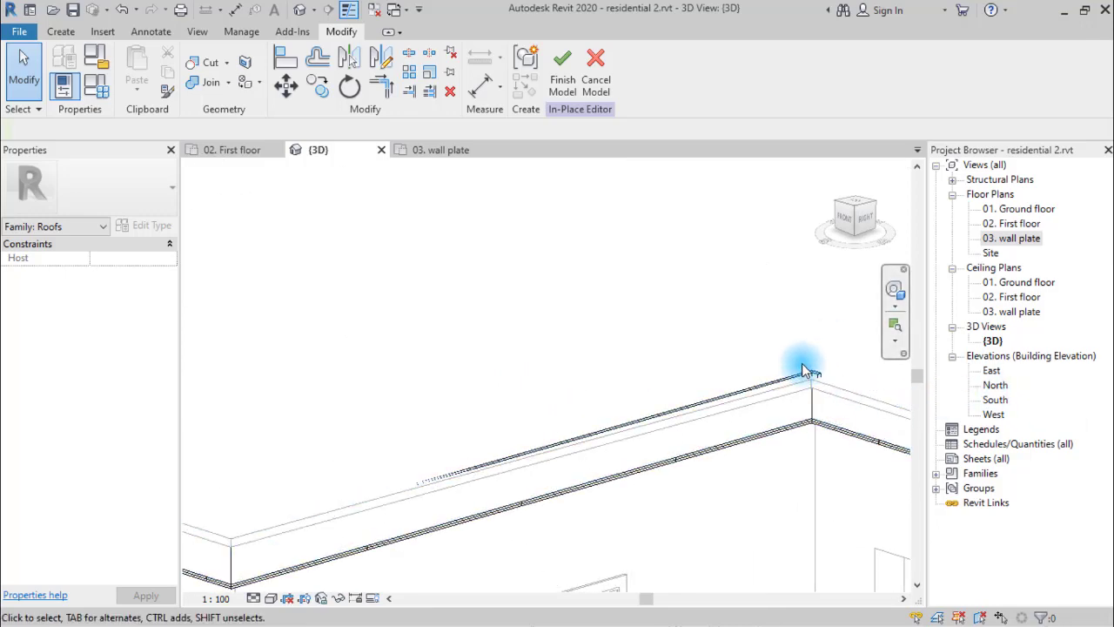
pyautogui.click(60, 32)
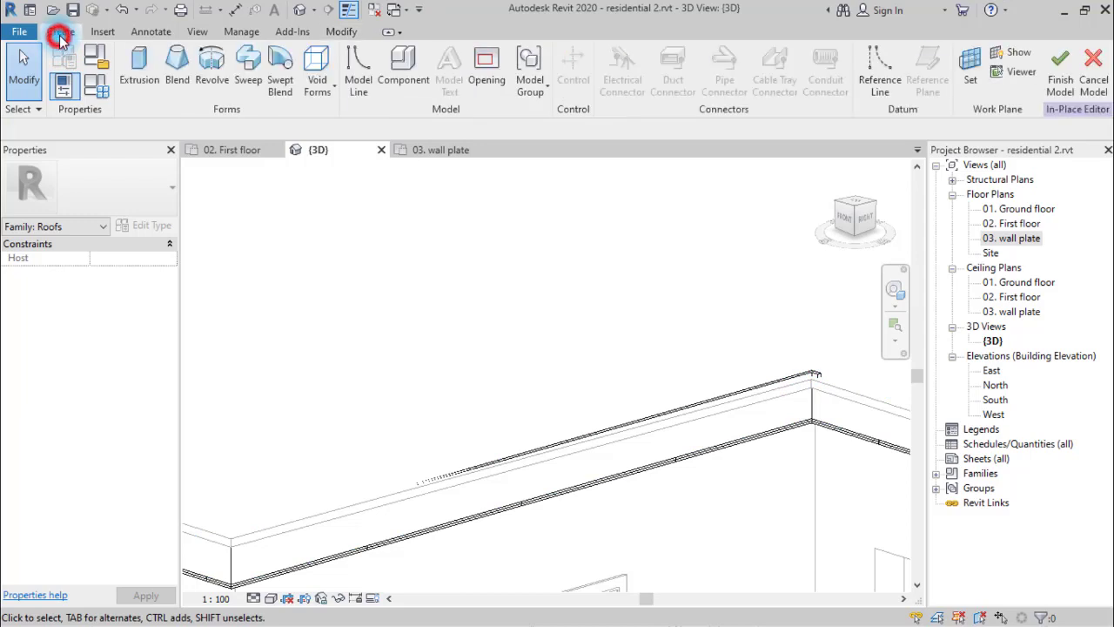
pyautogui.click(313, 78)
pyautogui.click(348, 122)
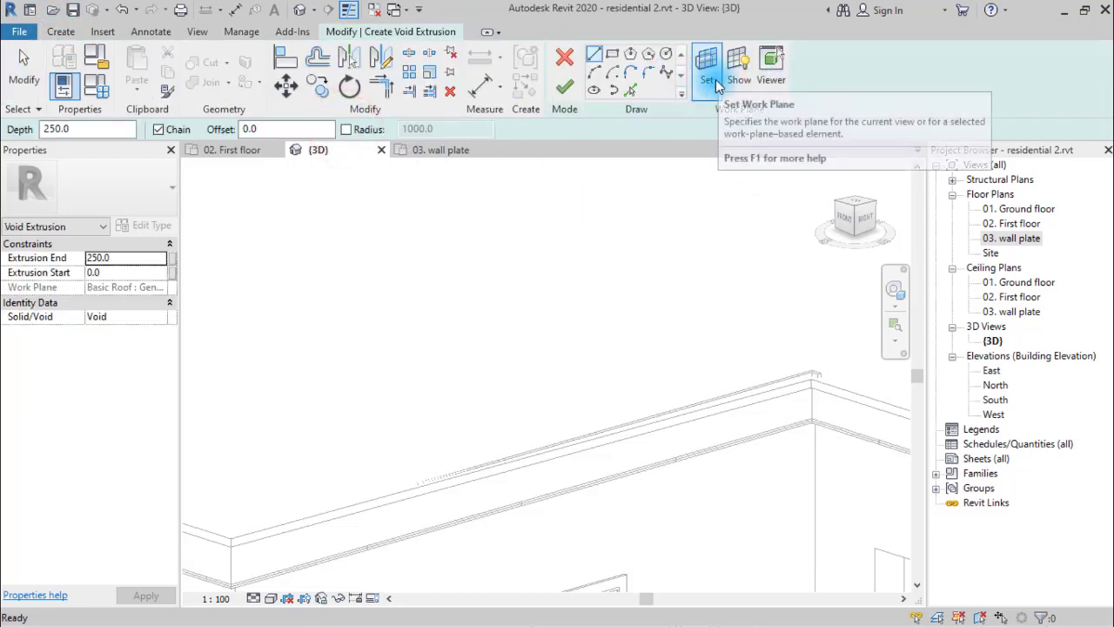
pyautogui.click(707, 74)
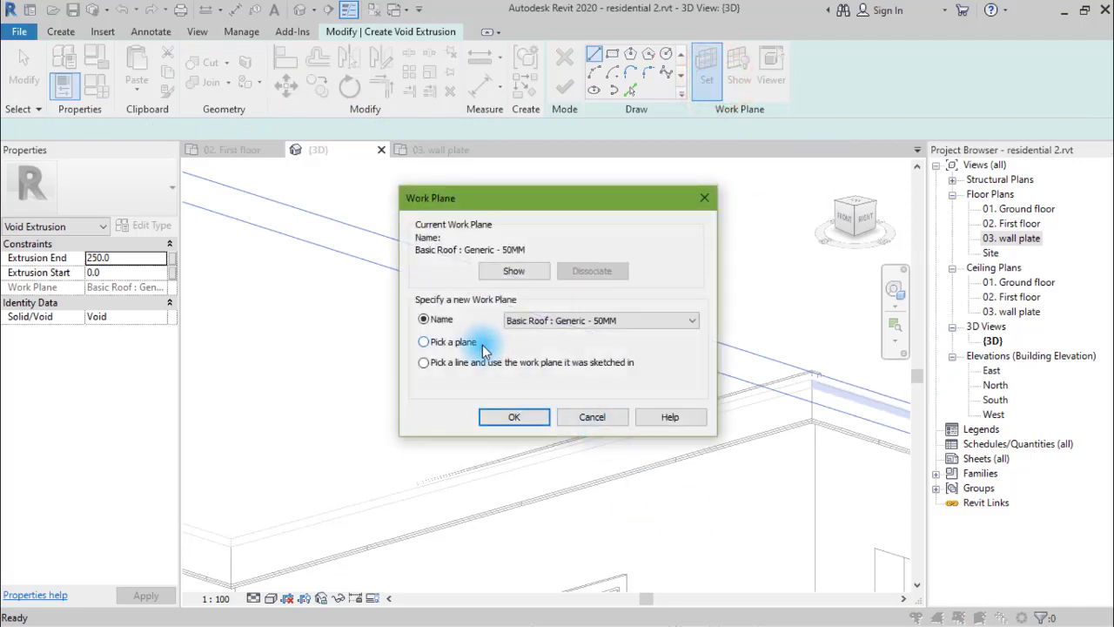
pyautogui.click(488, 417)
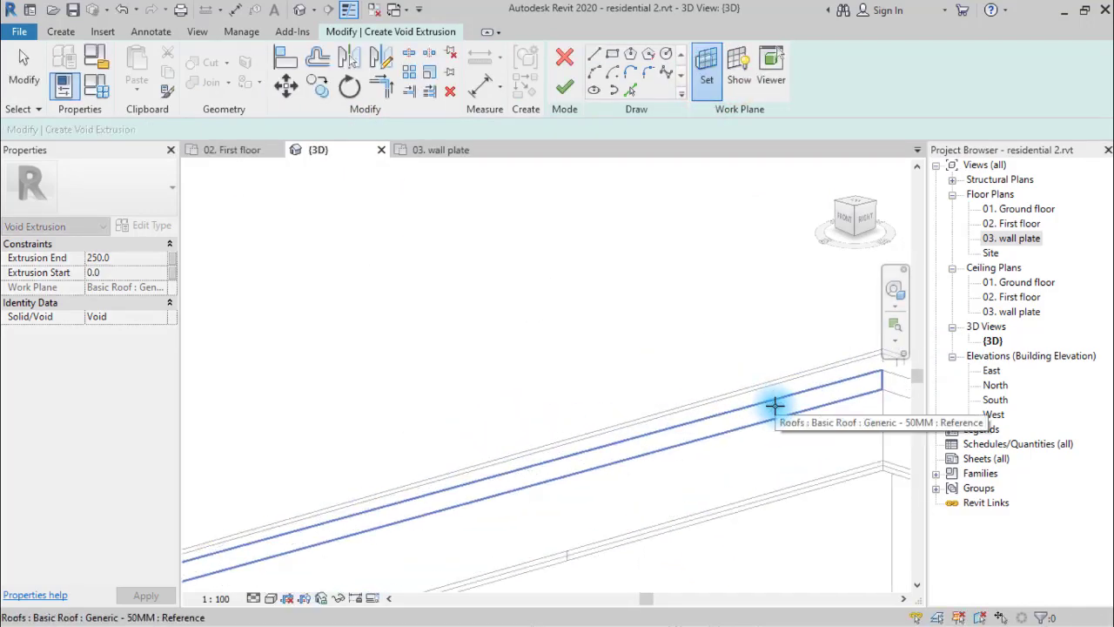
pyautogui.click(775, 404)
# Step: Trace the short side's roof edge into the sketch and draw a short vertical line up from its outer corner
pyautogui.click(630, 92)
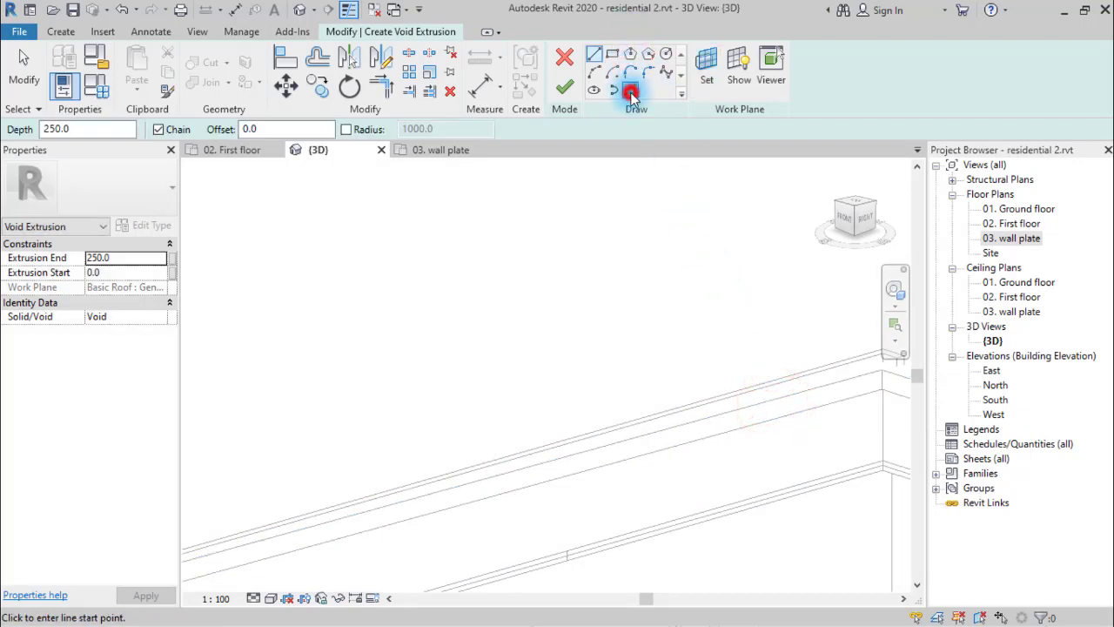
pyautogui.click(801, 399)
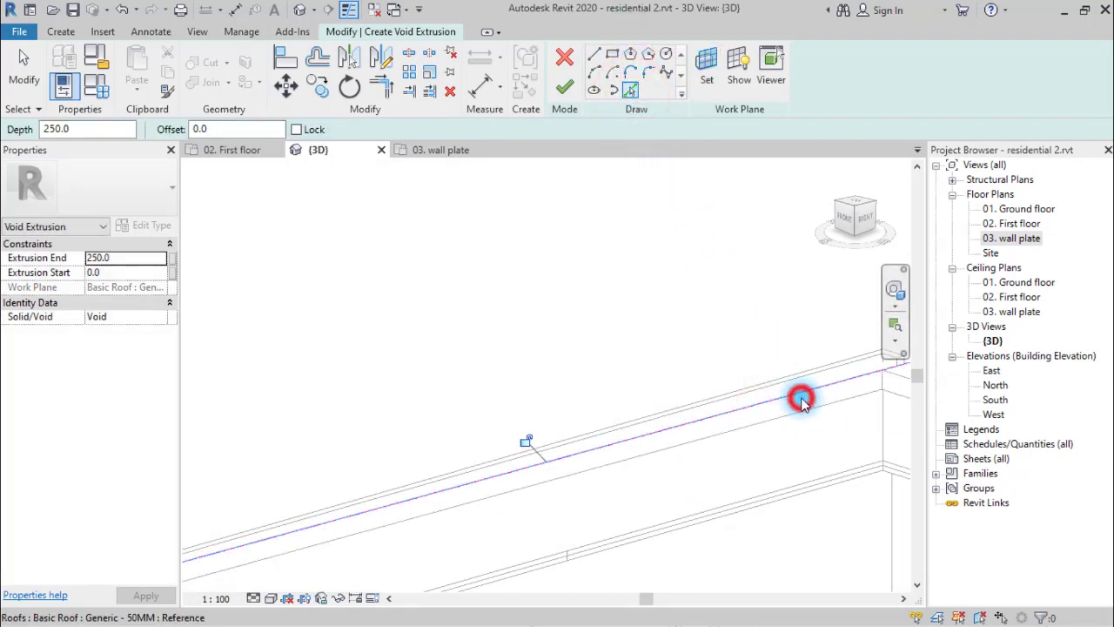
pyautogui.moveTo(865, 391)
pyautogui.mouseDown(button='middle')
pyautogui.moveTo(543, 331)
pyautogui.moveTo(642, 305)
pyautogui.moveTo(609, 305)
pyautogui.mouseUp(button='middle')
pyautogui.click(597, 54)
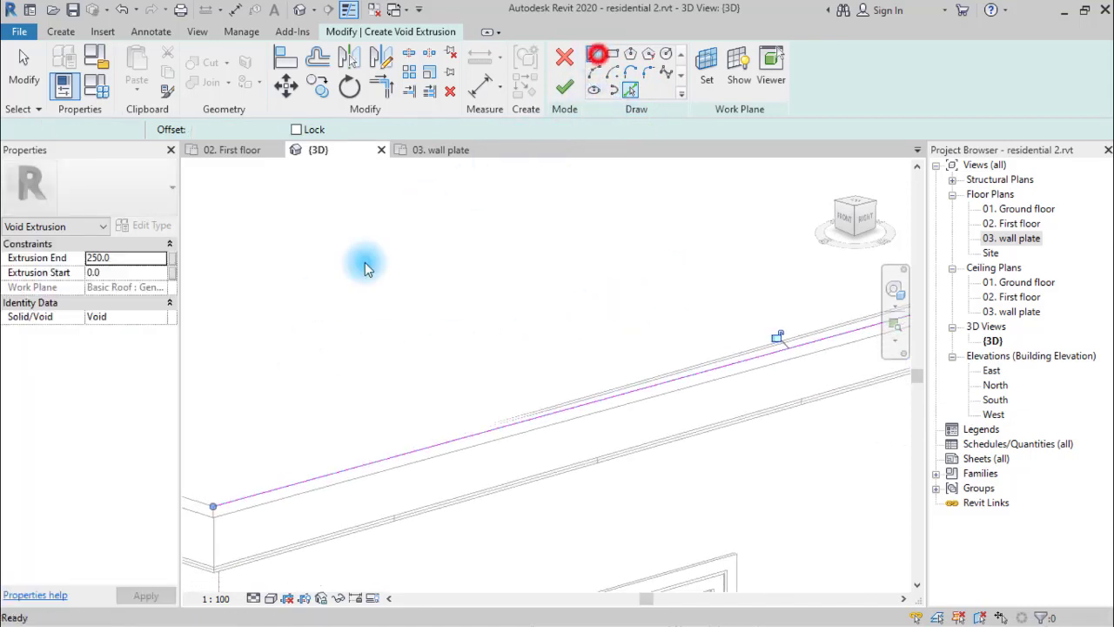
pyautogui.click(214, 501)
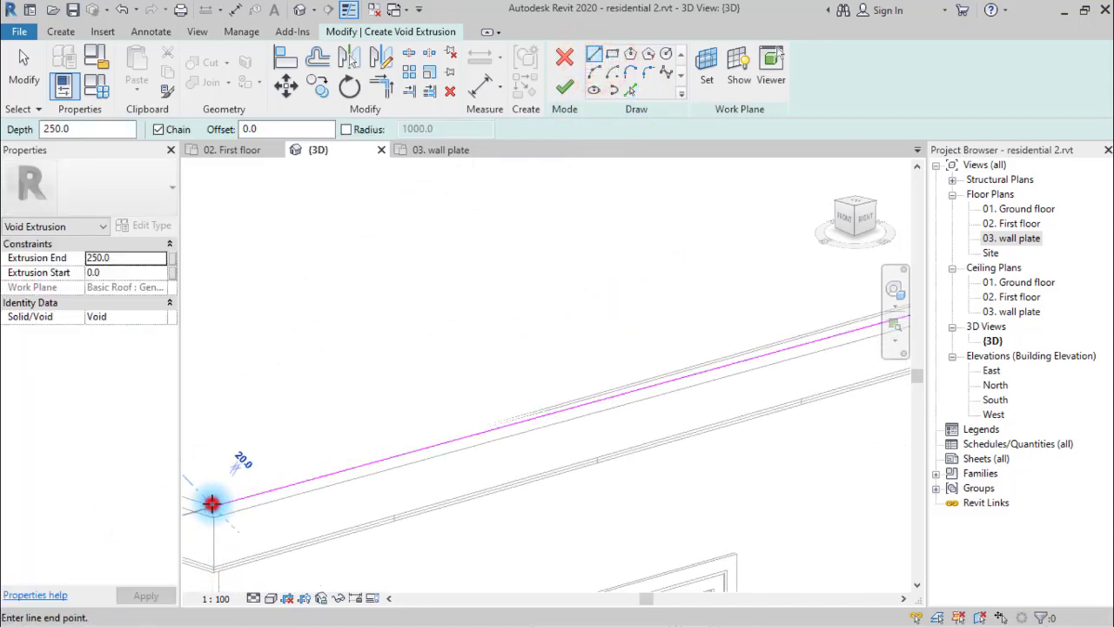
pyautogui.click(214, 468)
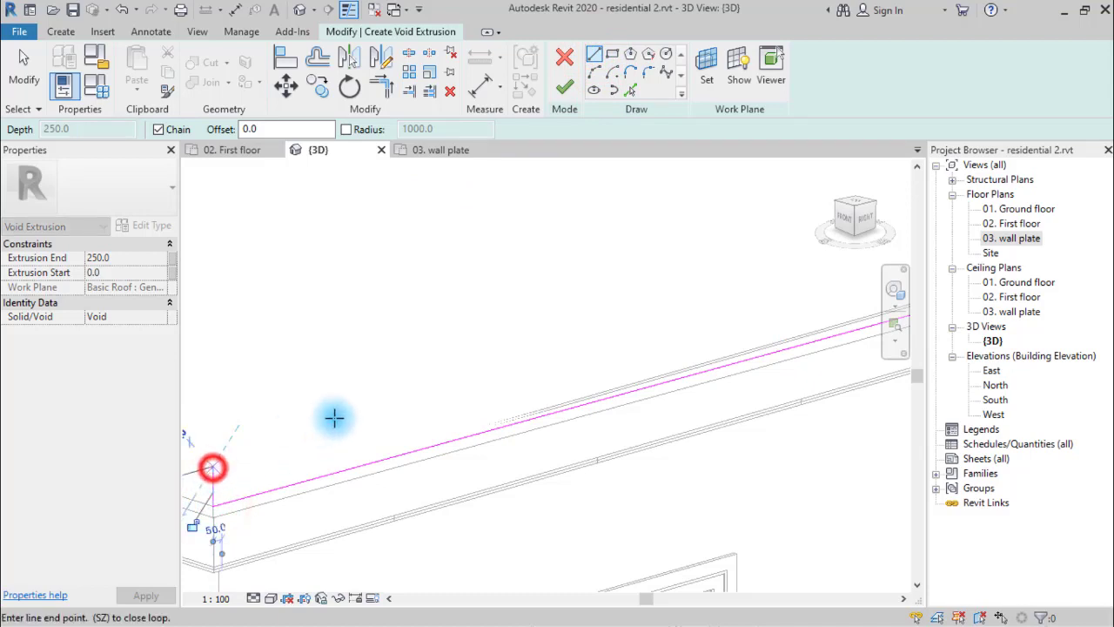
# Step: Draw a line parallel to the traced roof edge as far as the inner corner and end the line chain
pyautogui.scroll(-2, 344, 401)
pyautogui.moveTo(436, 401); pyautogui.dragTo(130, 449, button='middle')
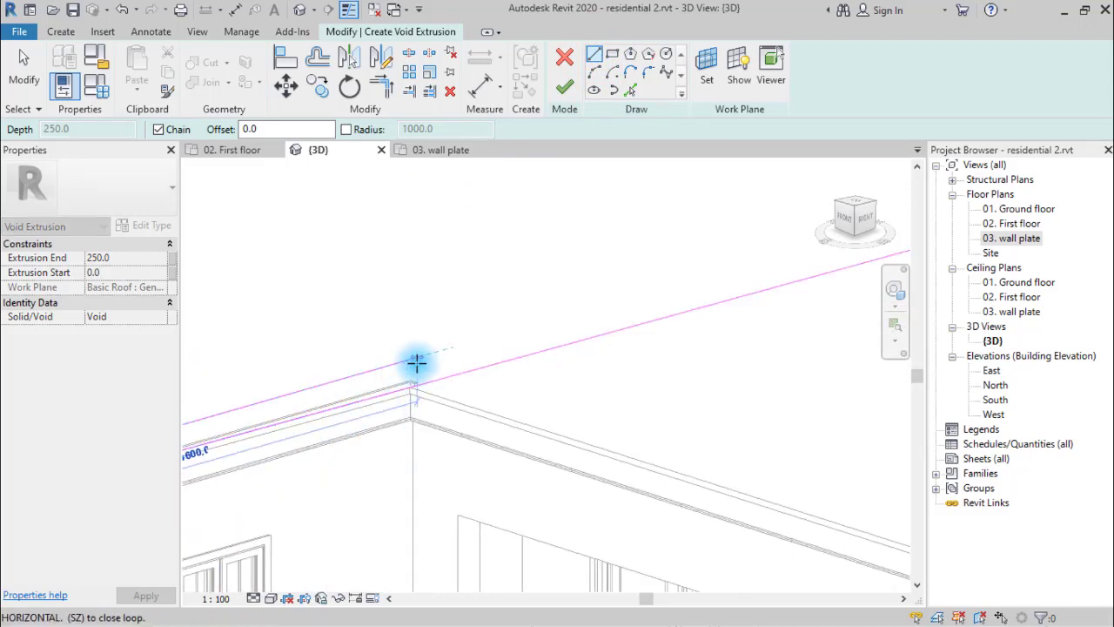
pyautogui.click(414, 366)
pyautogui.scroll(3, 407, 368)
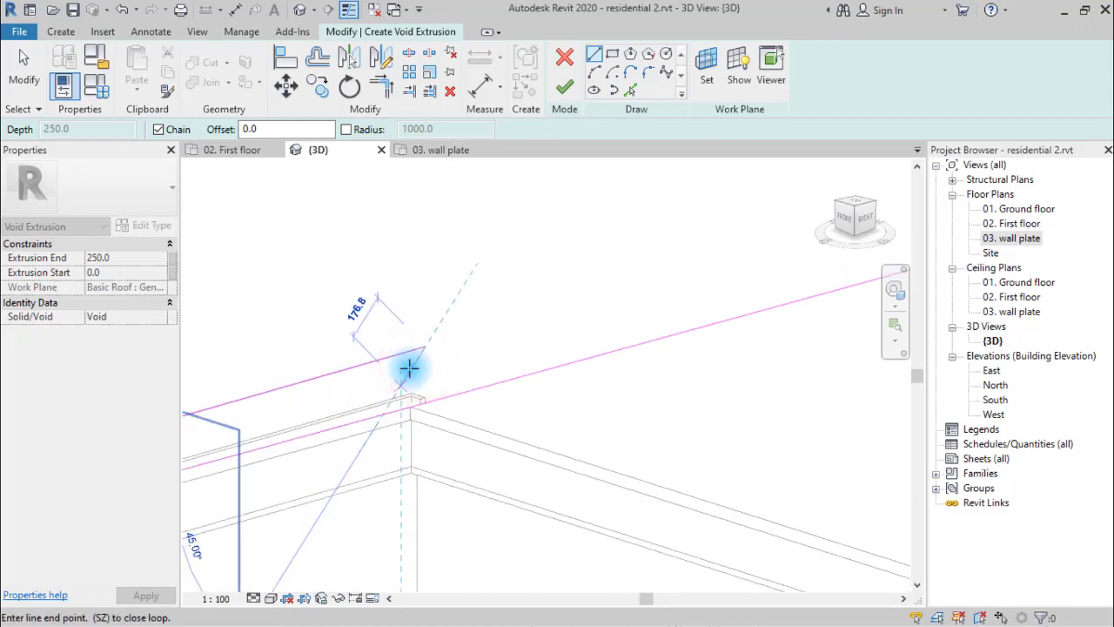
pyautogui.click(417, 423)
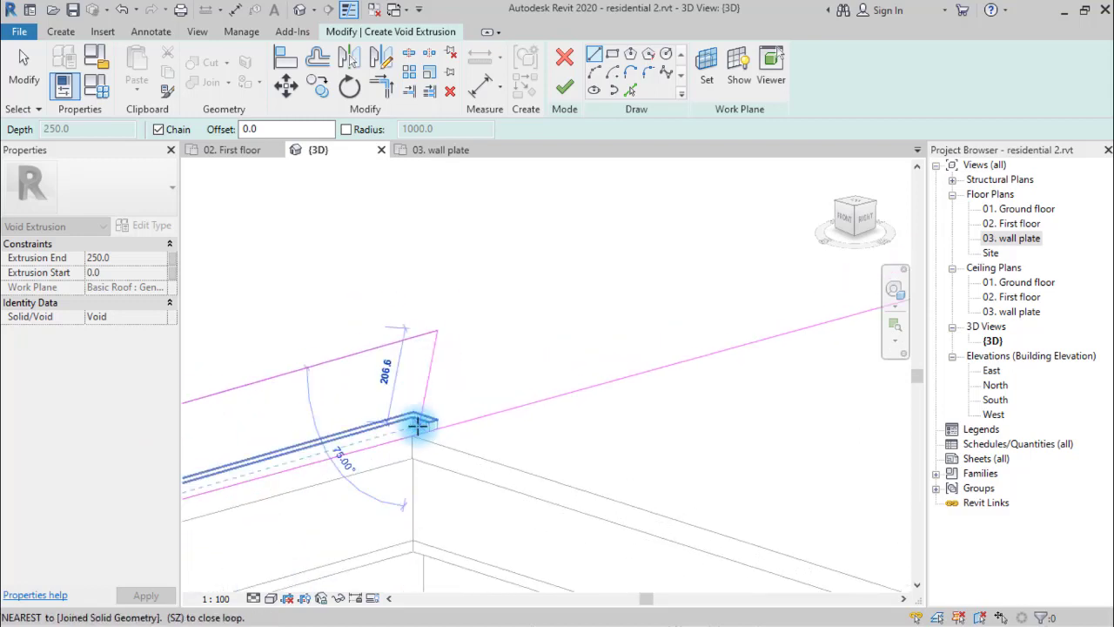
pyautogui.scroll(1, 417, 424)
pyautogui.press('Escape')
pyautogui.press('Escape')
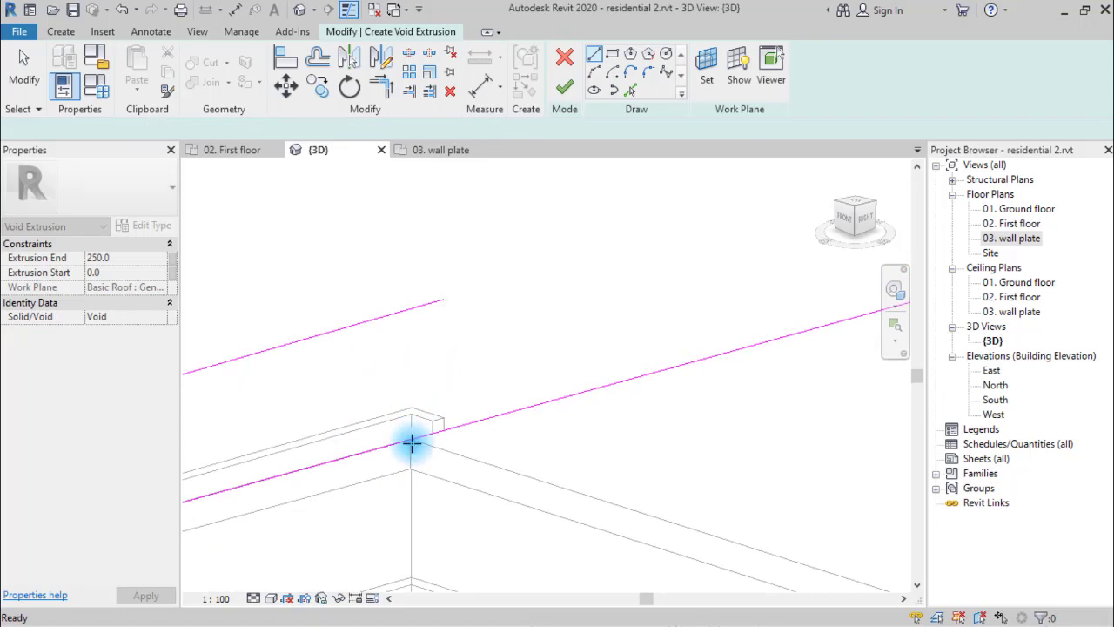
# Step: Draw a vertical line up from the inner roof corner, trim it with the overrunning traced edge, and finish the sketch
pyautogui.click(410, 442)
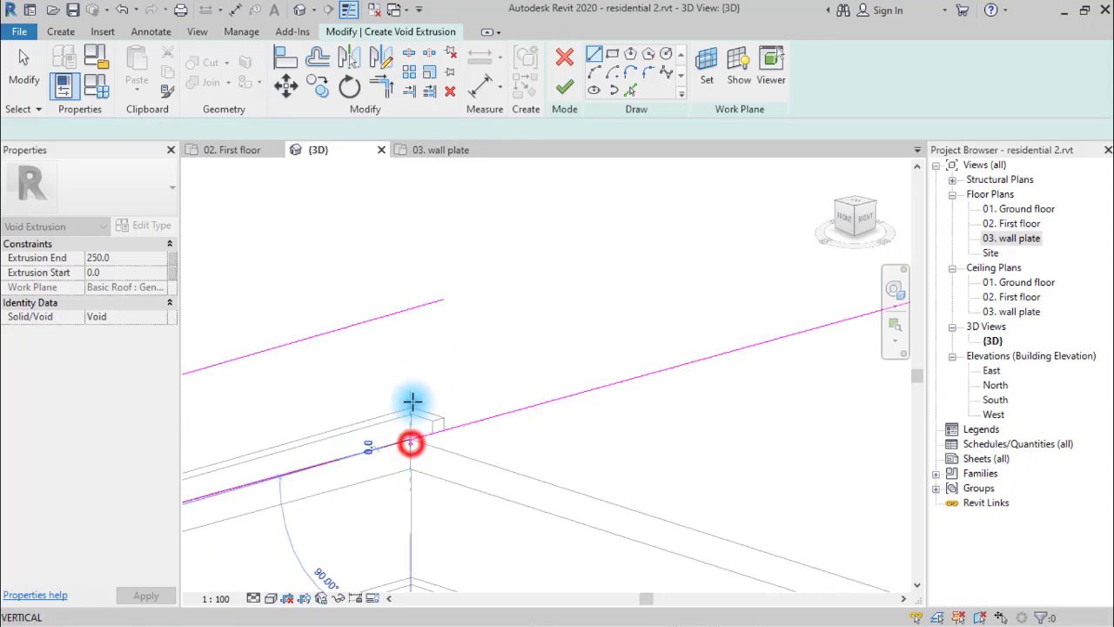
pyautogui.click(410, 313)
pyautogui.press('Escape')
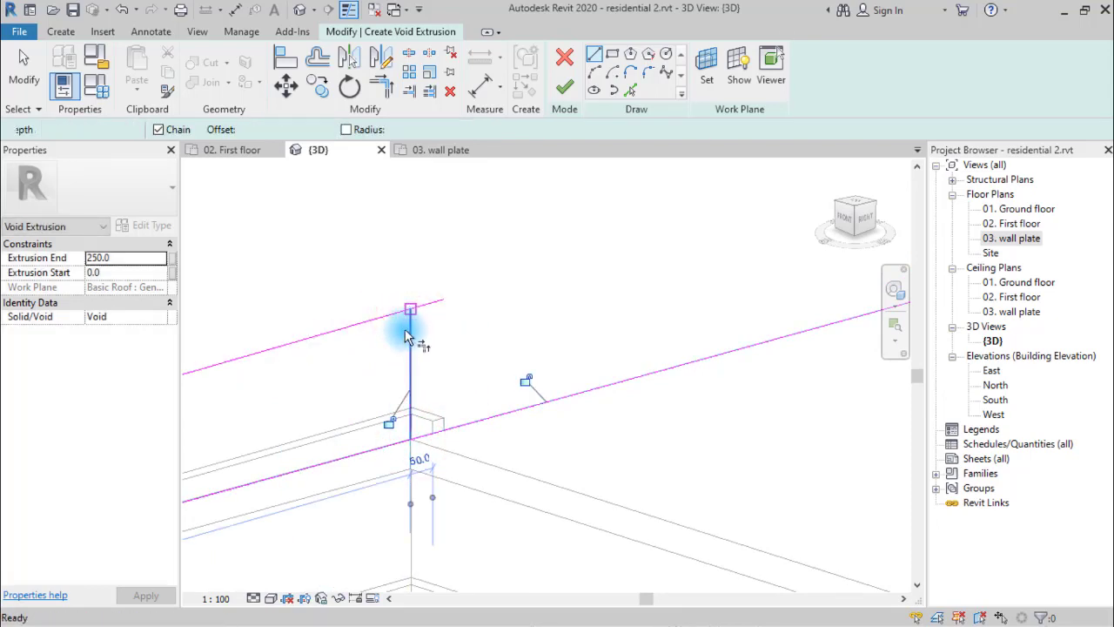
pyautogui.press('t')
pyautogui.press('r')
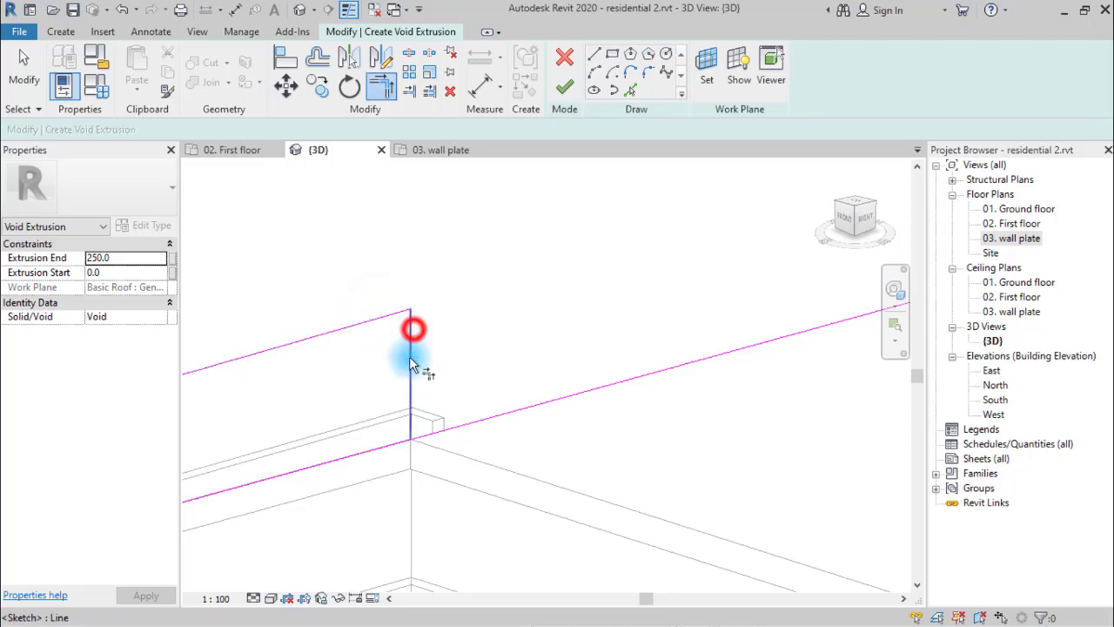
pyautogui.click(392, 445)
pyautogui.click(406, 385)
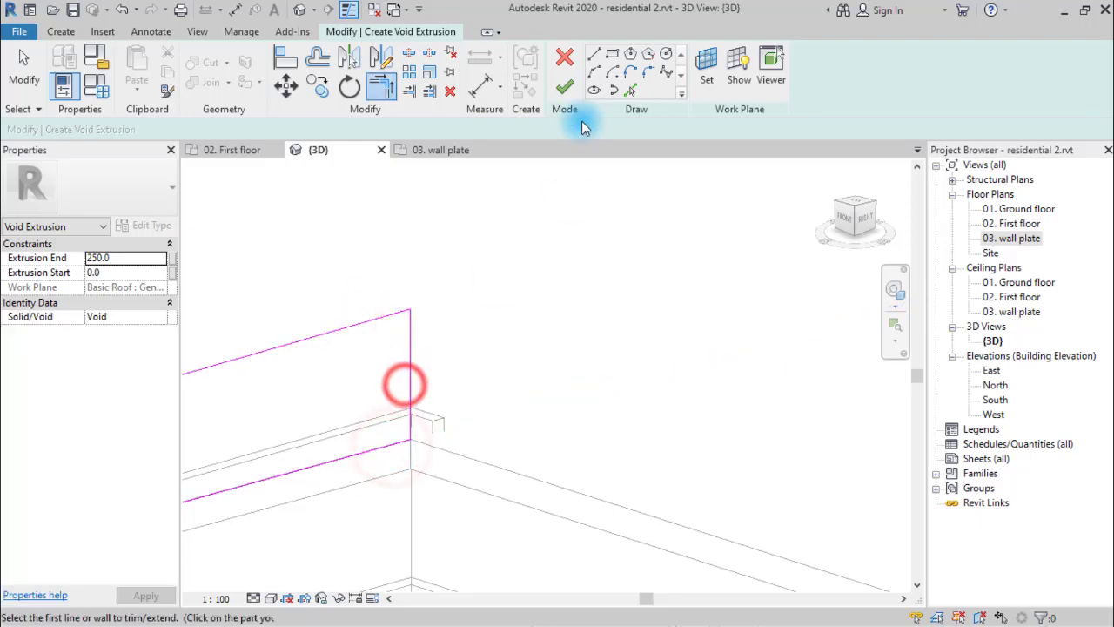
pyautogui.click(564, 87)
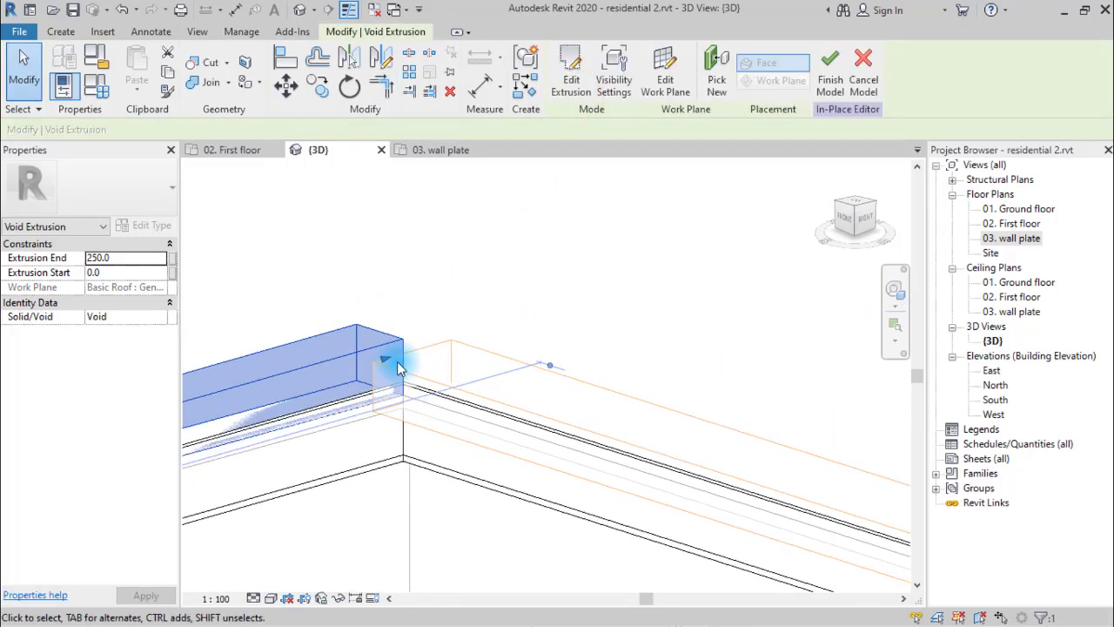
# Step: Extend the new void past the inner corner and stretch it outward to an extrusion start of about -152
pyautogui.moveTo(390, 364)
pyautogui.mouseDown()
pyautogui.moveTo(388, 353)
pyautogui.moveTo(438, 335)
pyautogui.moveTo(369, 368)
pyautogui.mouseUp()
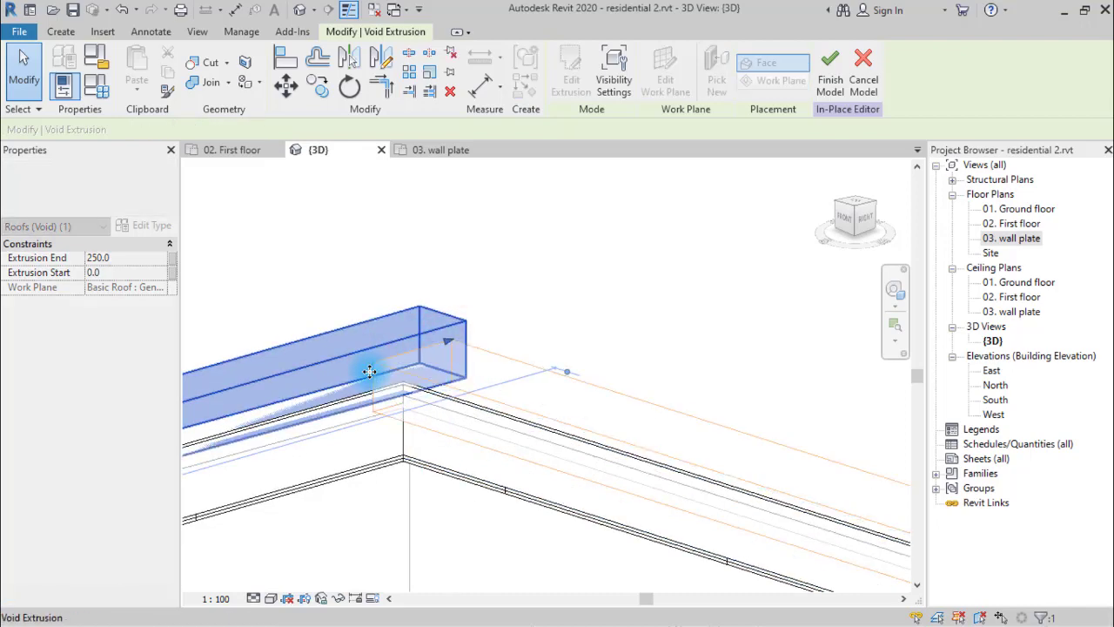
pyautogui.moveTo(269, 391); pyautogui.dragTo(311, 369, button='middle')
pyautogui.moveTo(310, 369); pyautogui.dragTo(331, 351)
pyautogui.scroll(3, 370, 350)
pyautogui.scroll(-3, 307, 329)
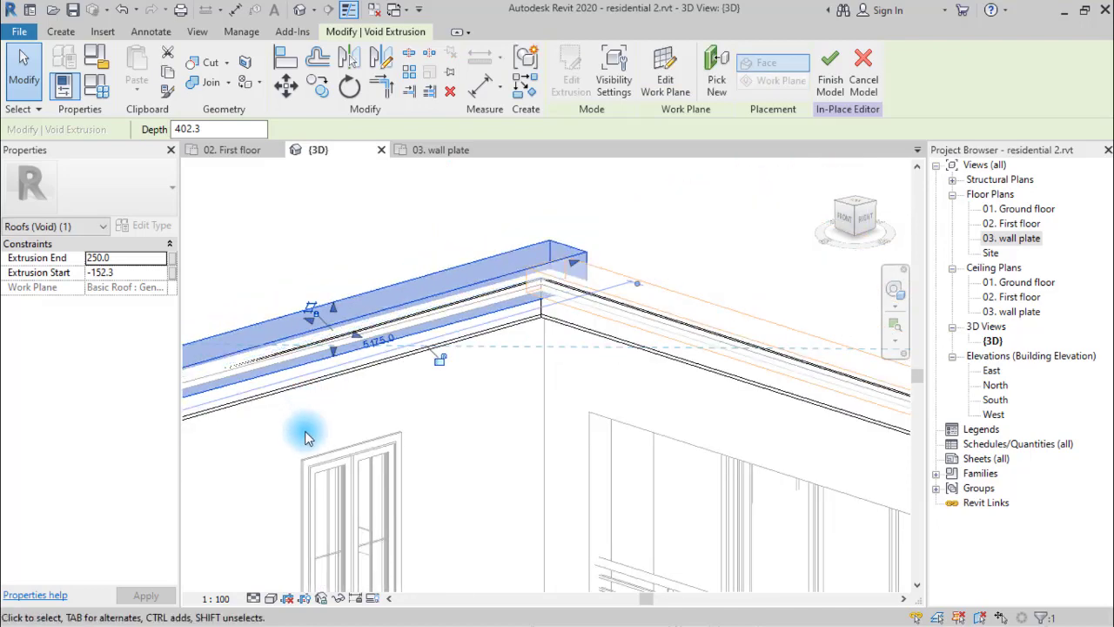
# Step: Stretch the void's other end past the outer roof corner to a length of 5300
pyautogui.moveTo(306, 431); pyautogui.dragTo(639, 393, button='middle')
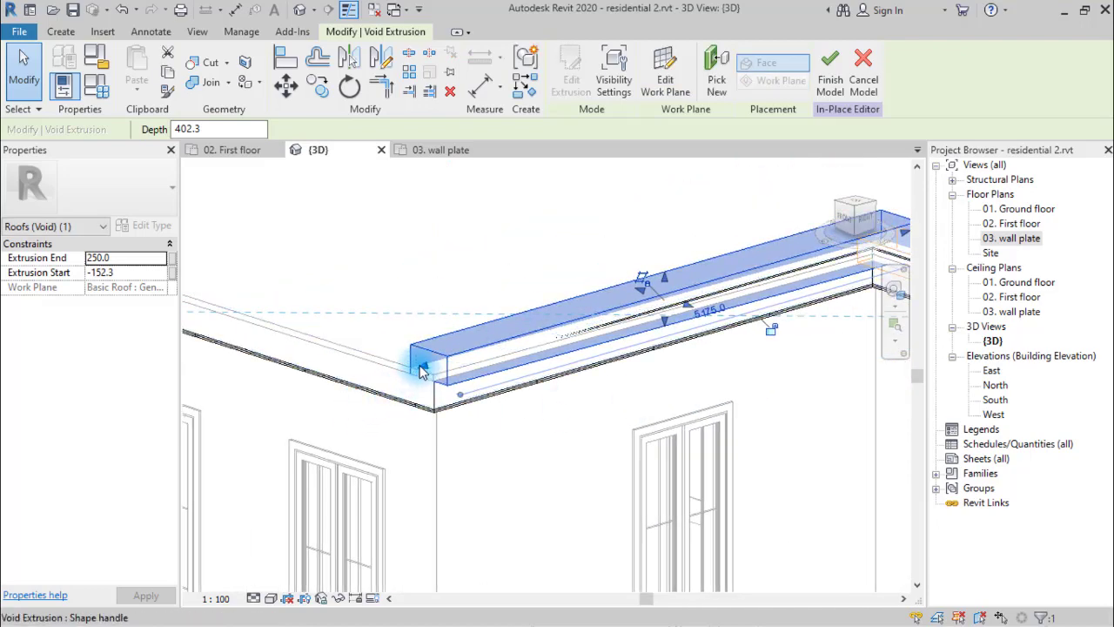
pyautogui.moveTo(421, 370); pyautogui.dragTo(409, 366)
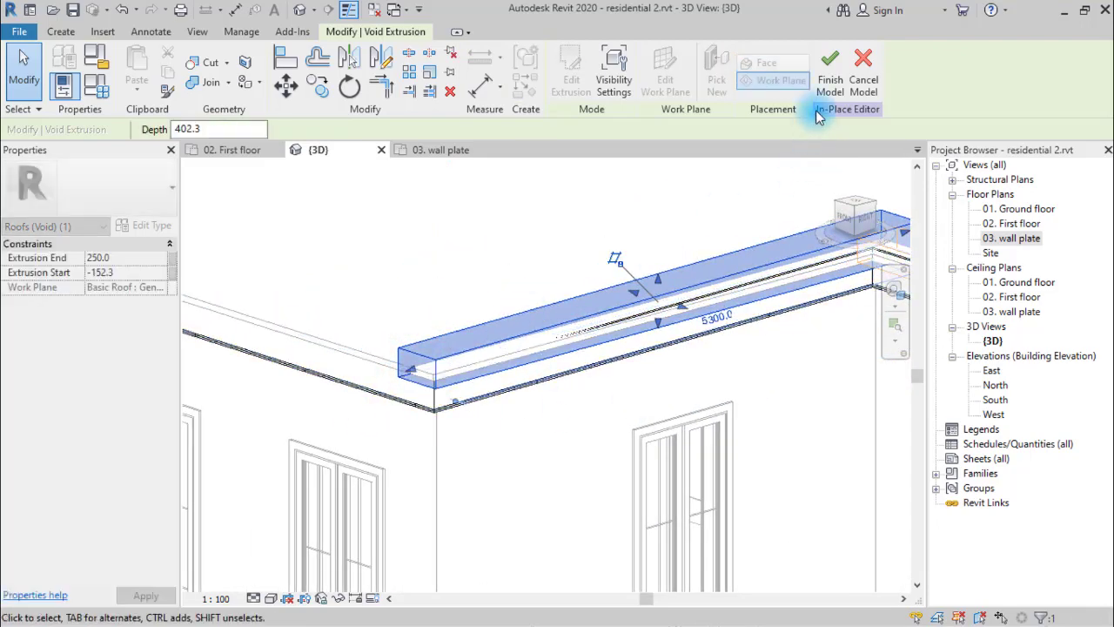
pyautogui.click(535, 235)
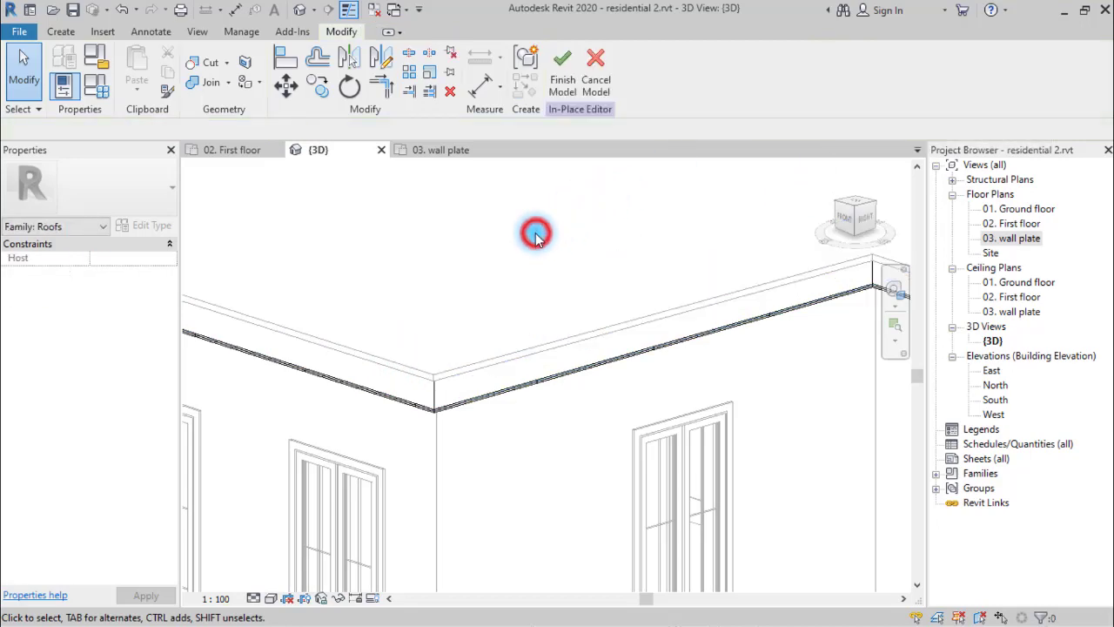
# Step: Finish the in-place fascia model and save the project
pyautogui.scroll(-3, 501, 274)
pyautogui.scroll(4, 488, 348)
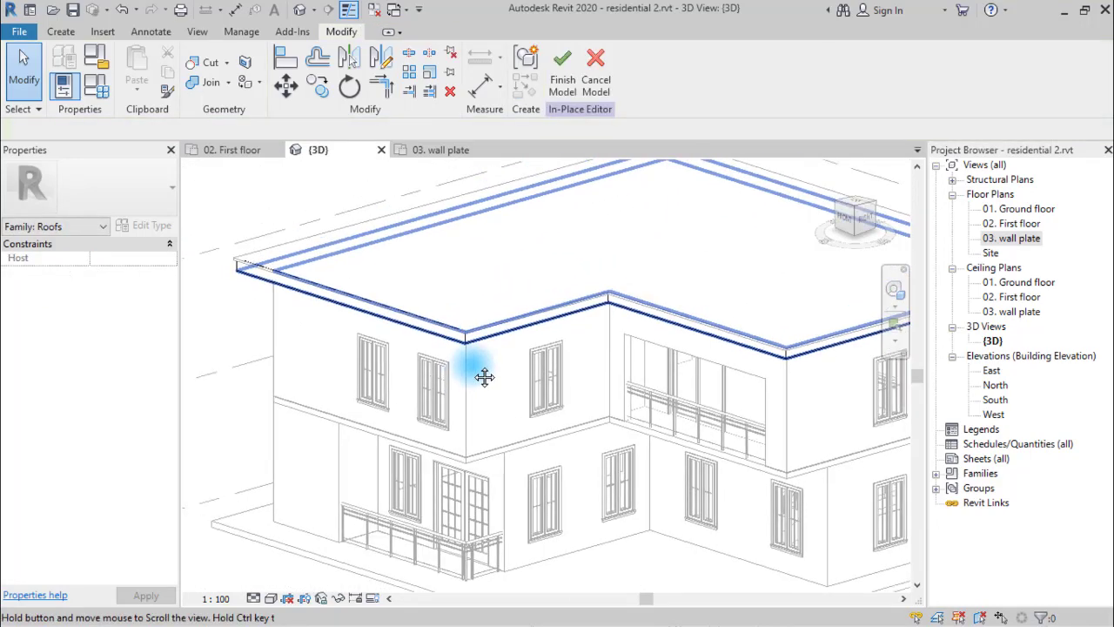
pyautogui.click(557, 69)
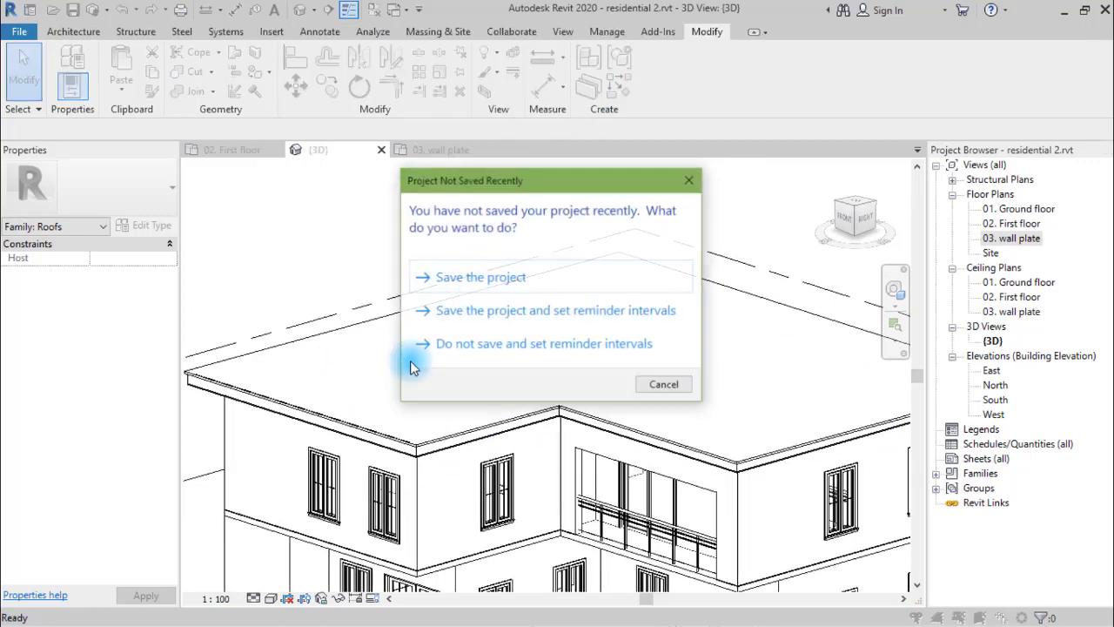
pyautogui.click(477, 280)
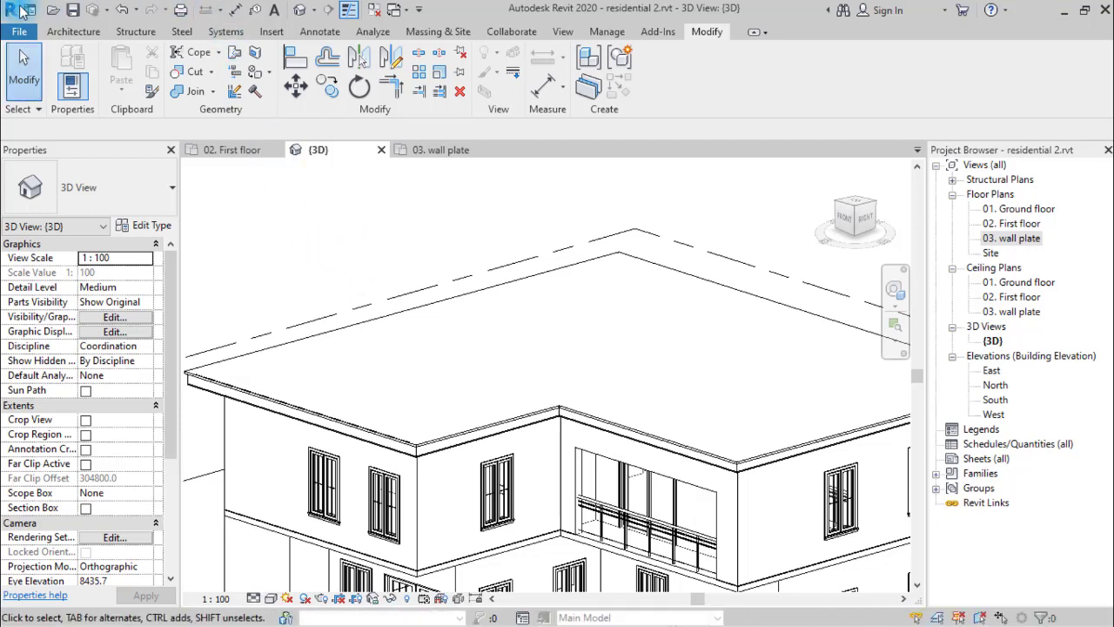
pyautogui.click(73, 12)
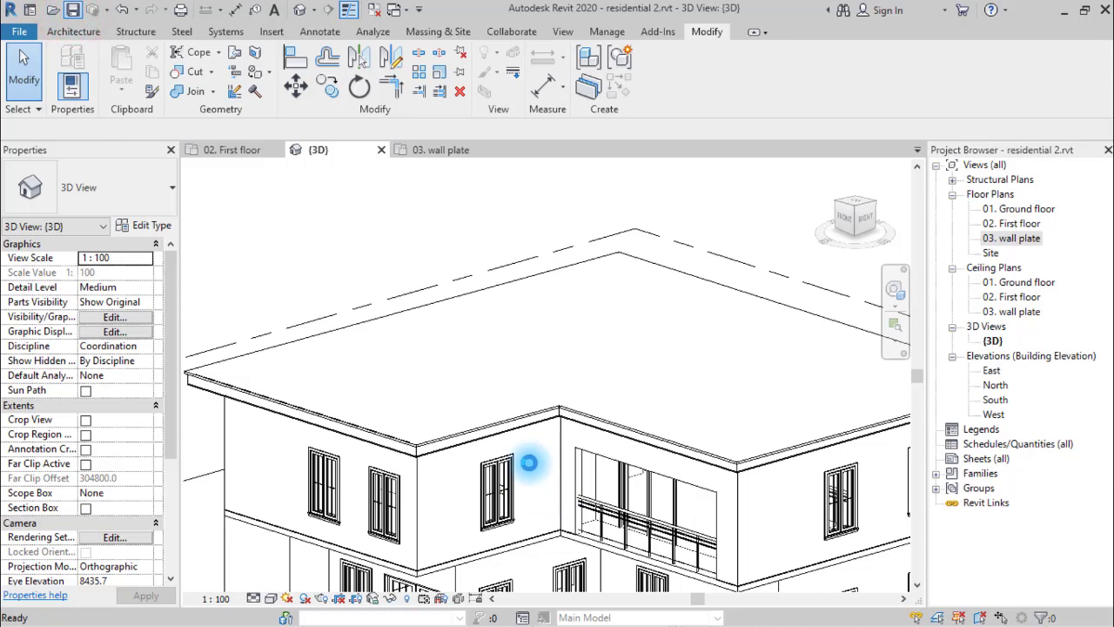
# Step: Set the visual style of the 3D view to Realistic with the whole building in view
pyautogui.scroll(-3, 505, 430)
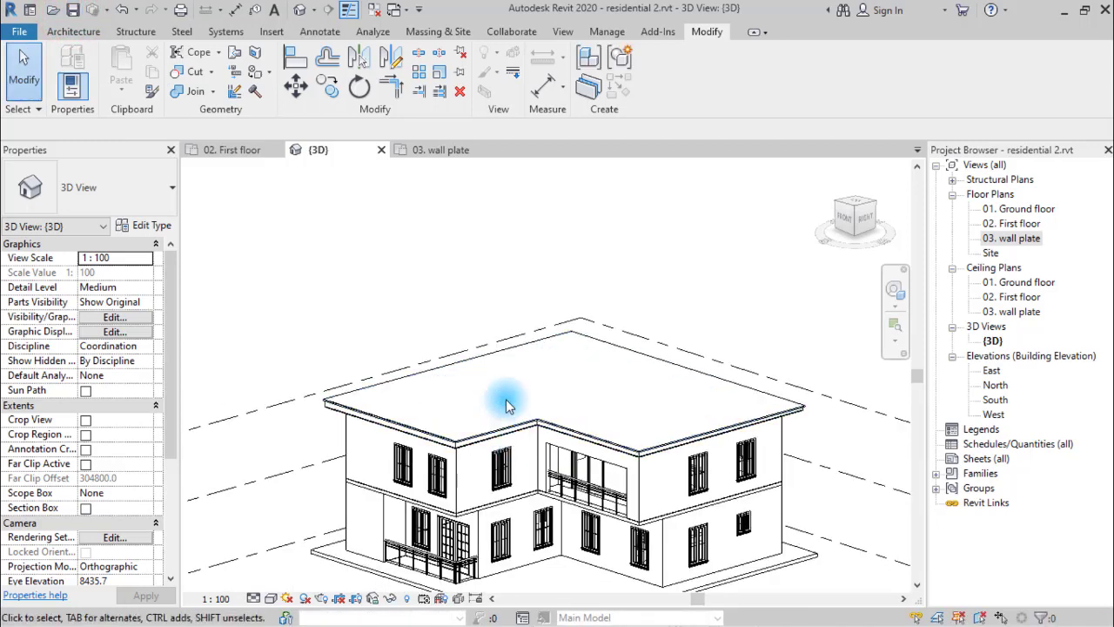
pyautogui.click(271, 598)
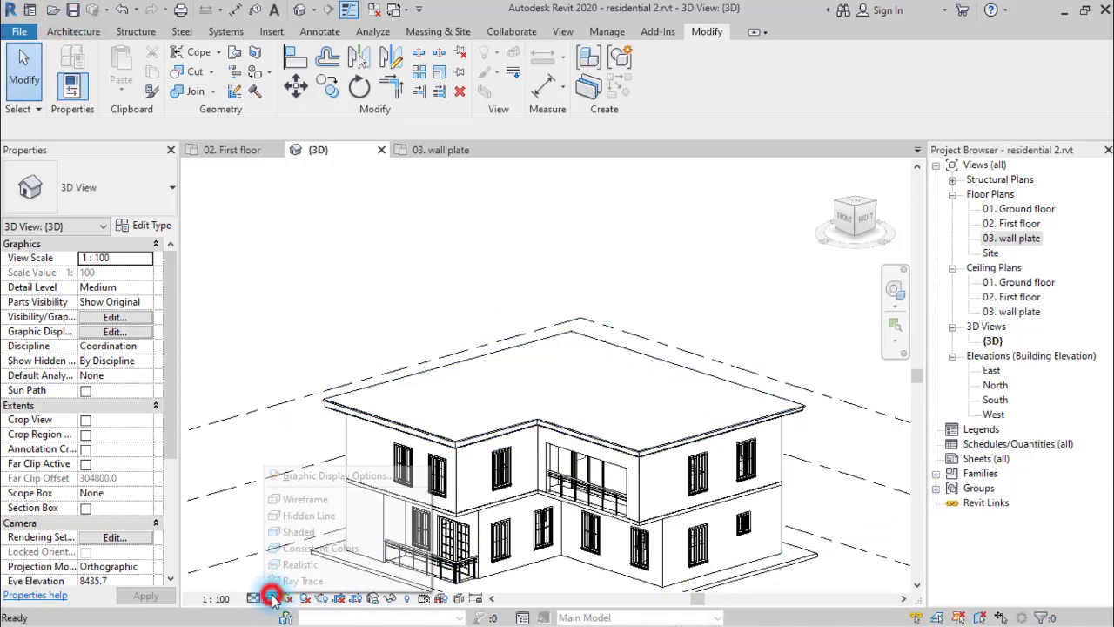
pyautogui.click(296, 565)
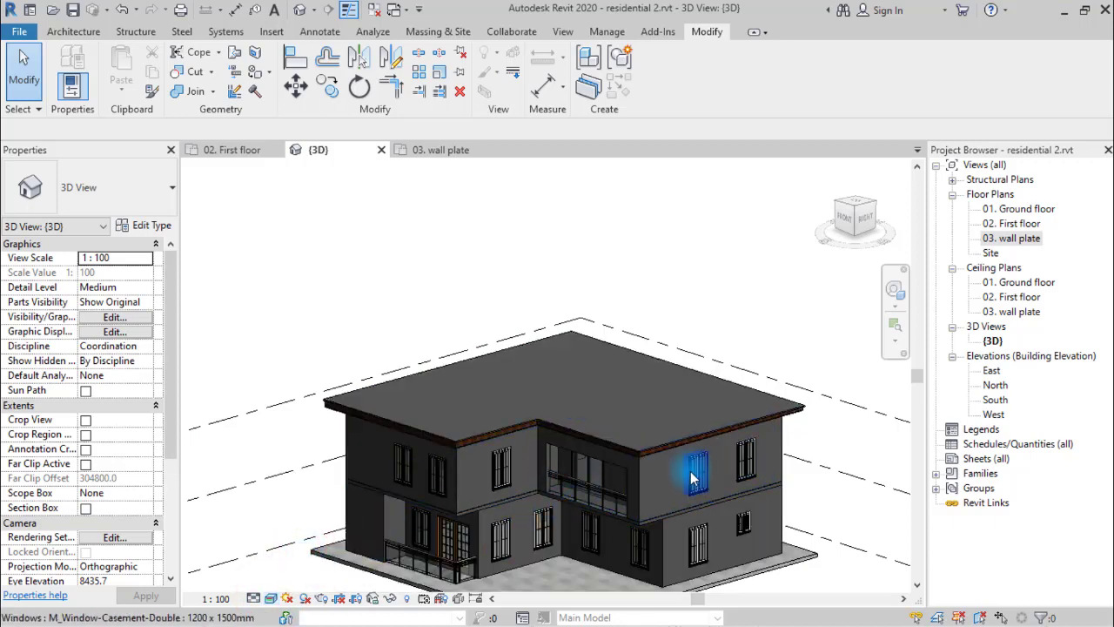
# Step: Examine the trimmed fascia and roof edges from the building's right side
pyautogui.keyDown('shift'); pyautogui.moveTo(704, 473); pyautogui.dragTo(513, 413, button='middle'); pyautogui.keyUp('shift')
pyautogui.scroll(5, 391, 452)
pyautogui.scroll(-3, 475, 431)
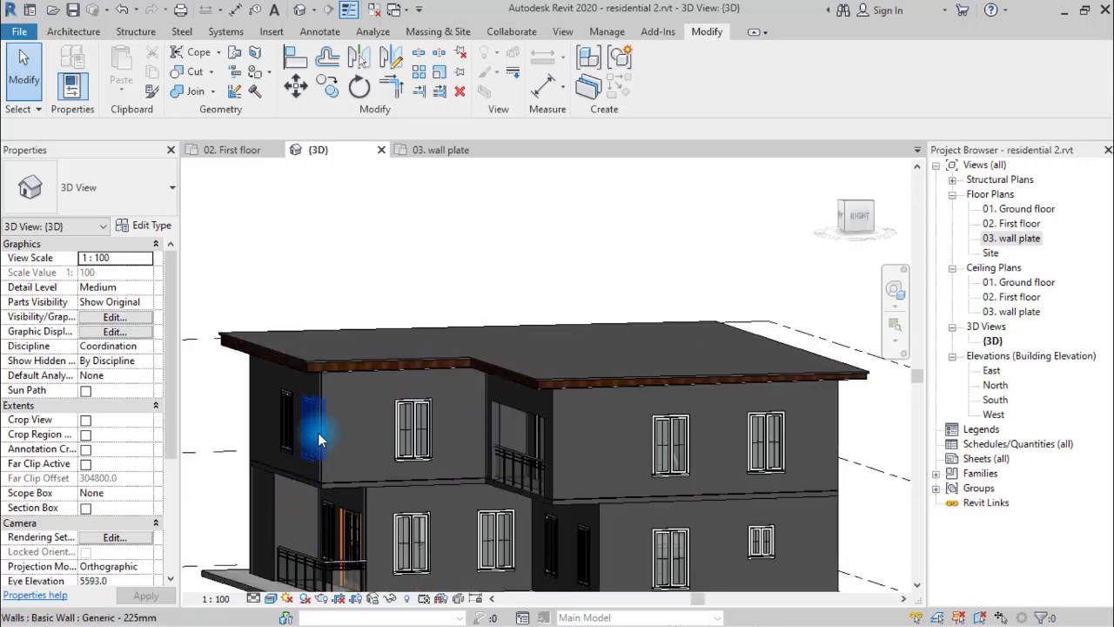
pyautogui.scroll(3, 319, 432)
pyautogui.scroll(-3, 318, 431)
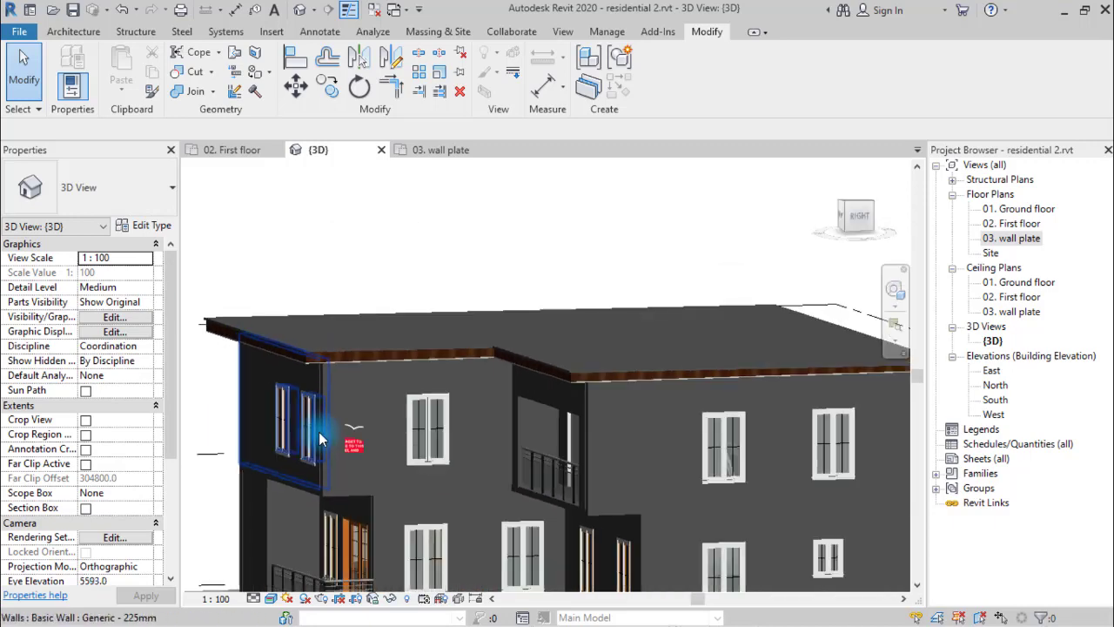
pyautogui.keyDown('shift'); pyautogui.moveTo(319, 432); pyautogui.dragTo(392, 383, button='middle'); pyautogui.keyUp('shift')
pyautogui.scroll(5, 392, 383)
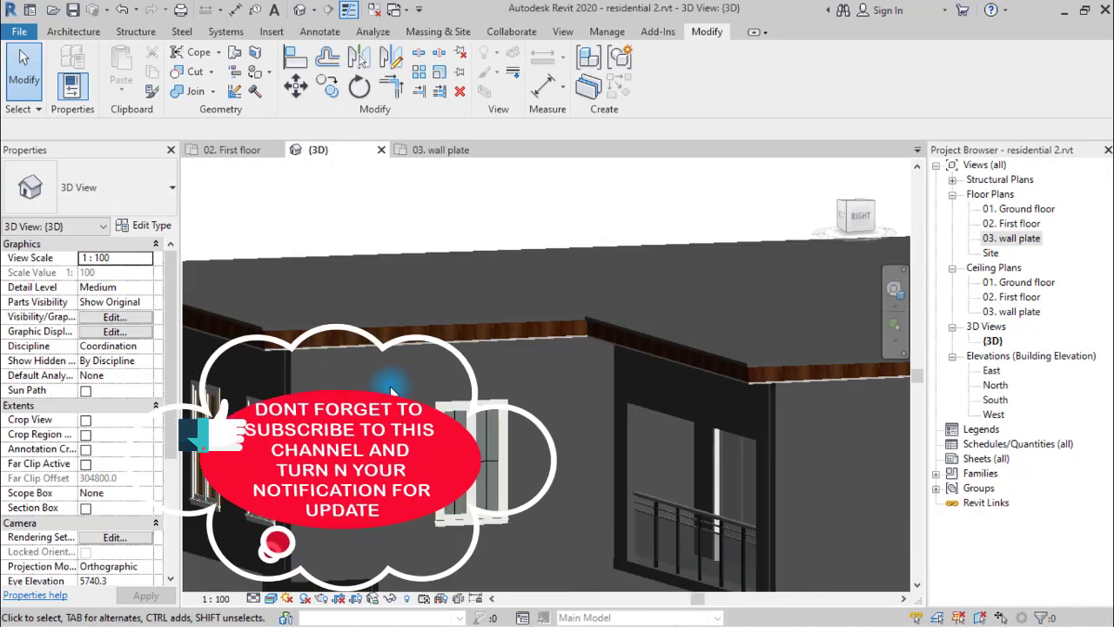
# Step: Open the material choices for the structure layer of the Generic - 50MM roof type
pyautogui.click(343, 323)
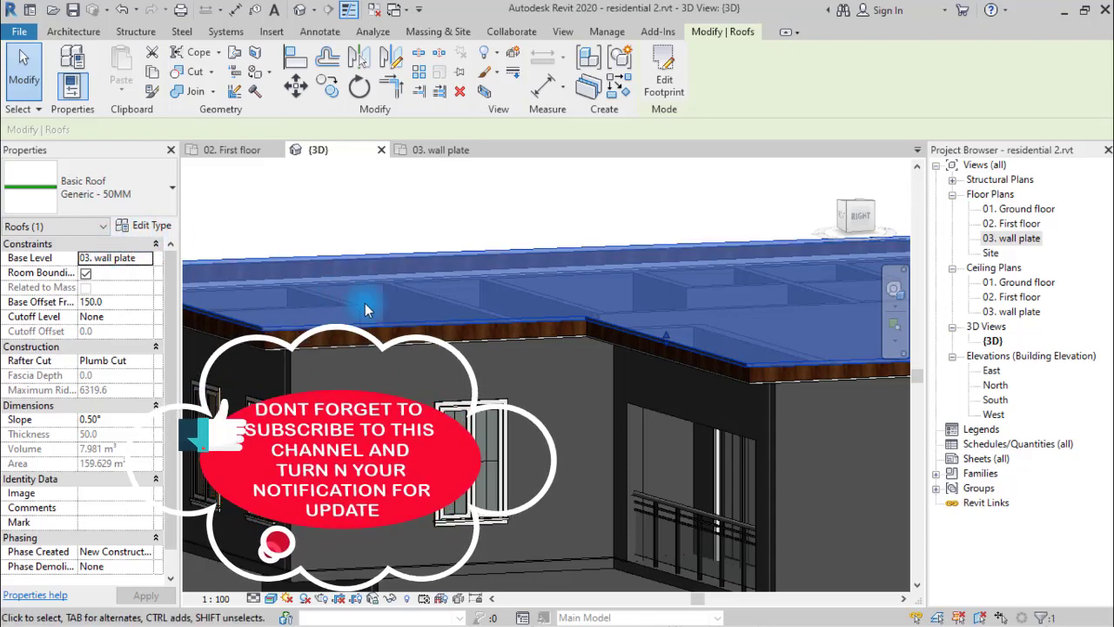
pyautogui.click(148, 227)
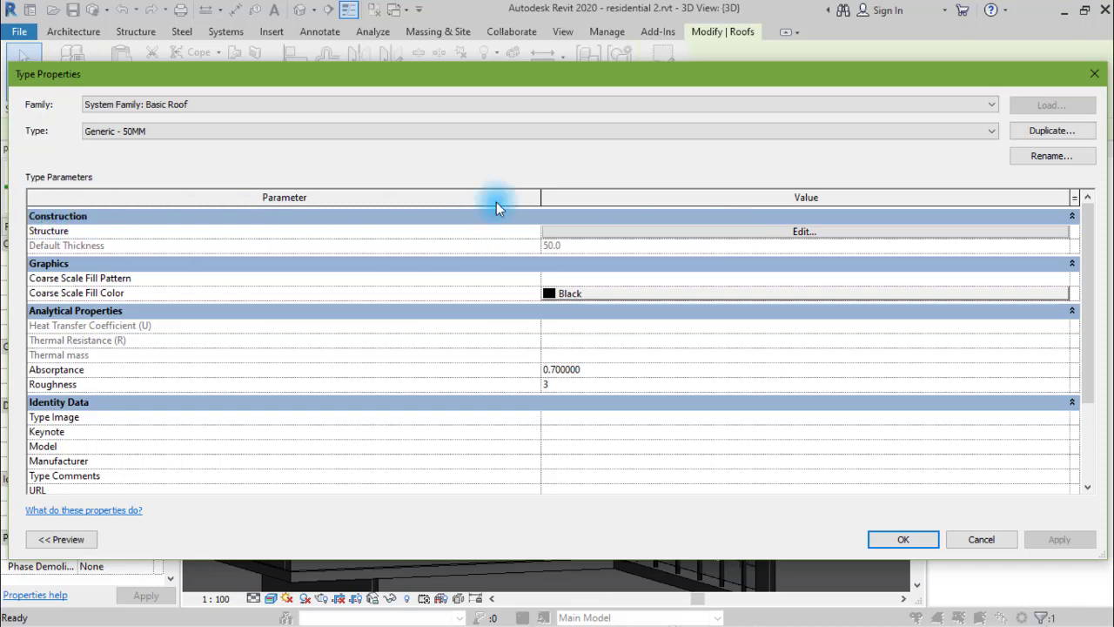
pyautogui.click(642, 233)
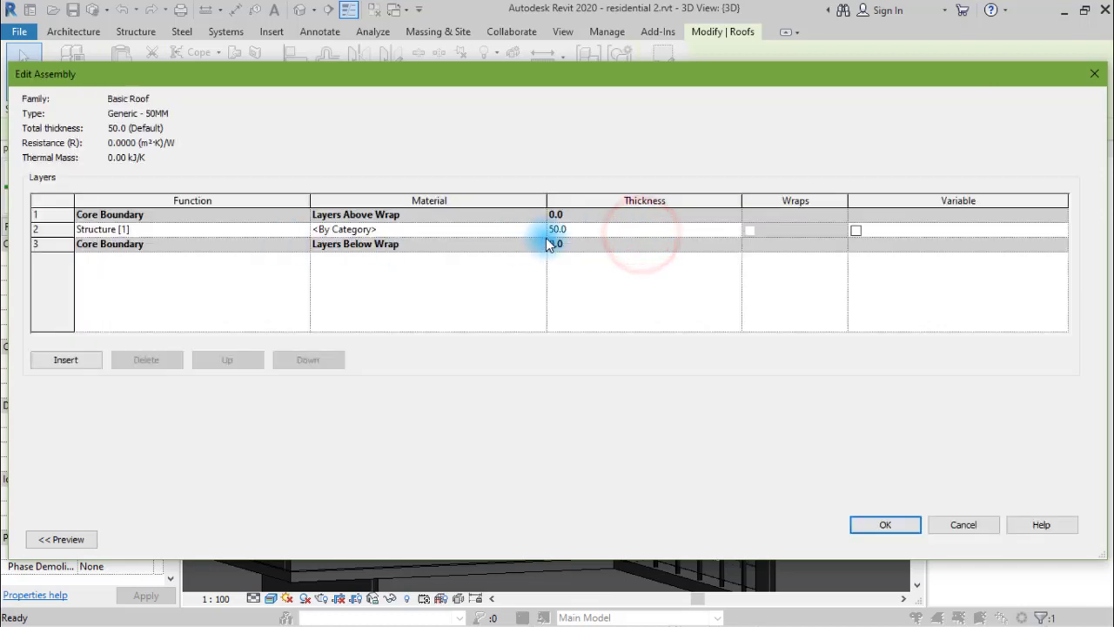
pyautogui.click(540, 231)
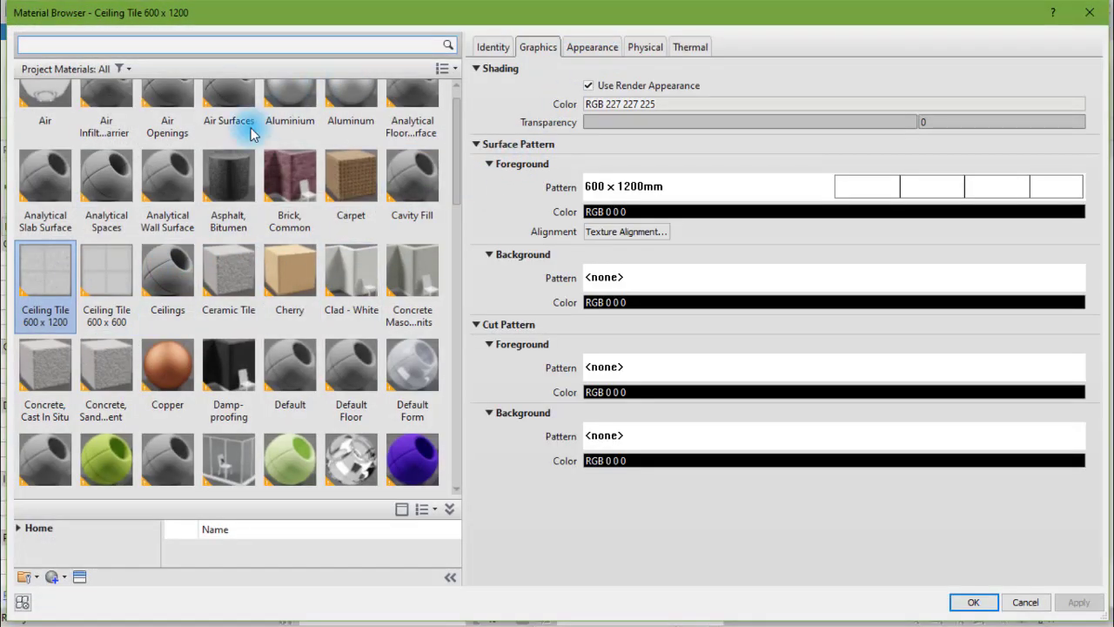
pyautogui.scroll(1, 251, 133)
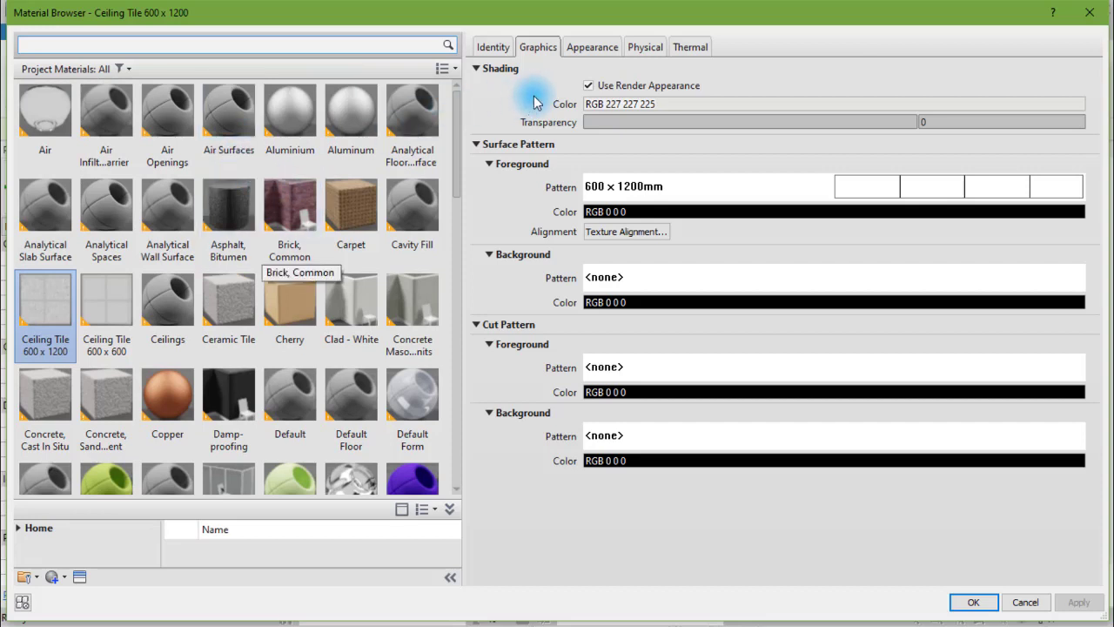
pyautogui.click(491, 48)
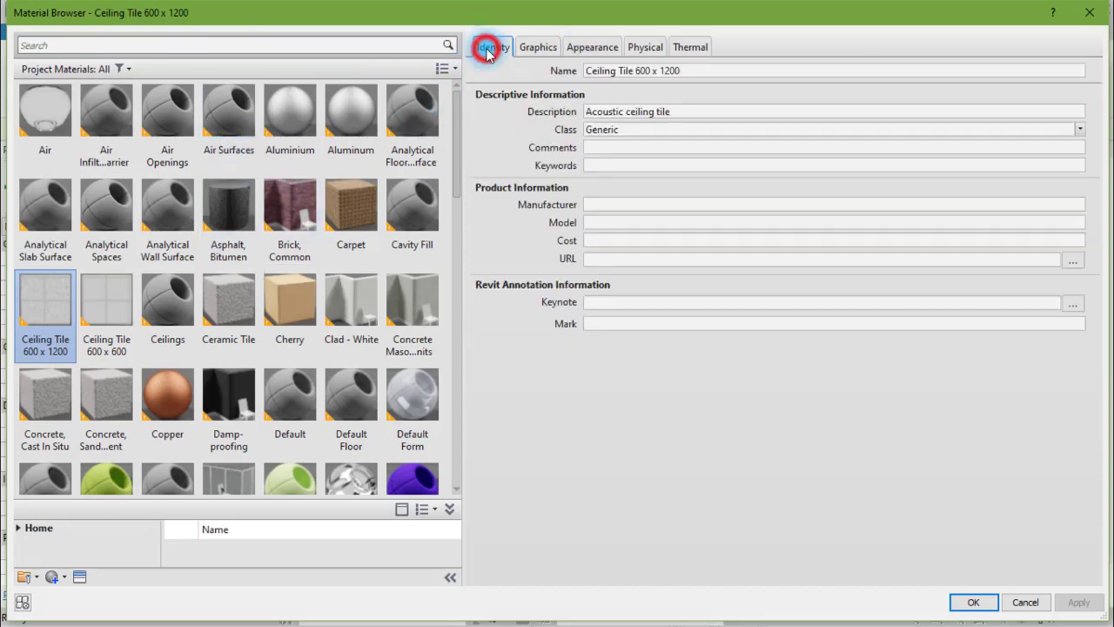
pyautogui.scroll(-2, 218, 479)
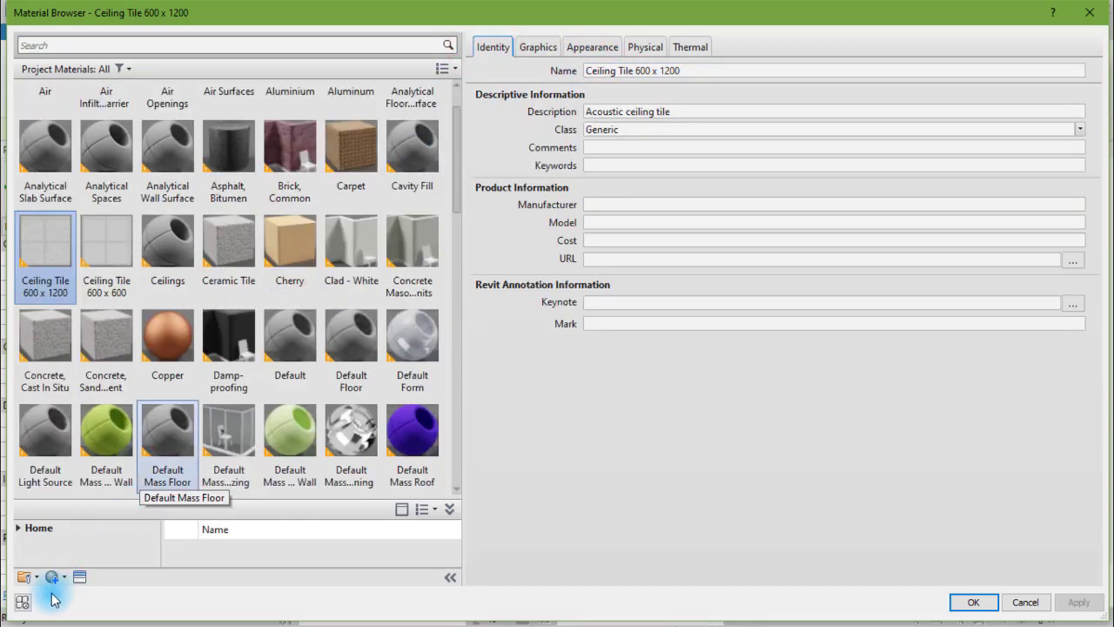
# Step: Create a new material named ROOF SHEET and set its shading to use the render appearance
pyautogui.click(87, 592)
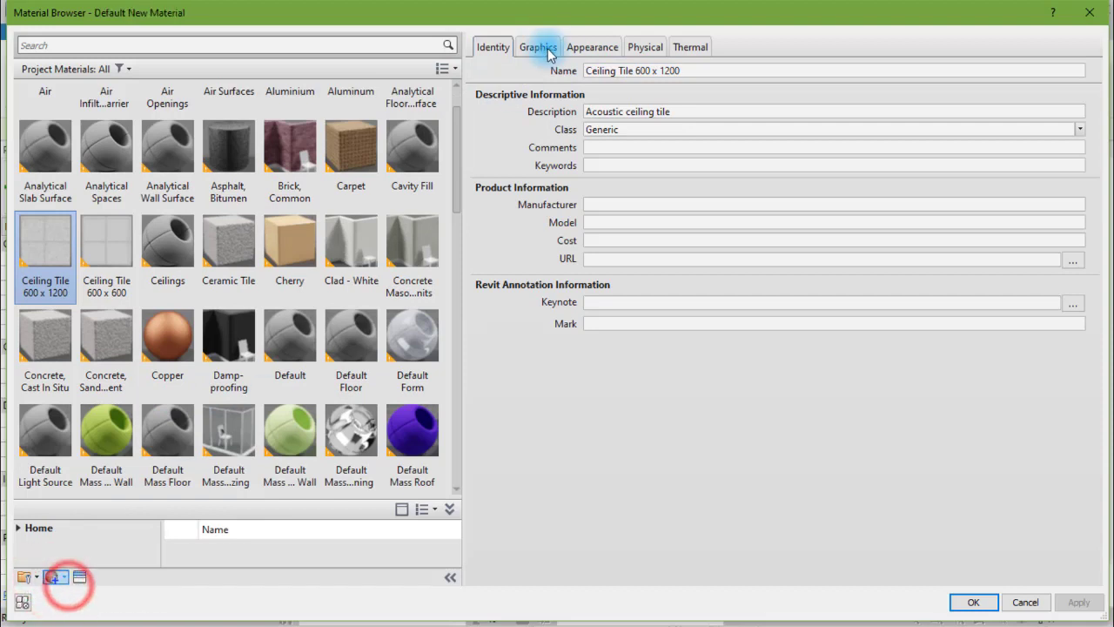
pyautogui.doubleClick(610, 71)
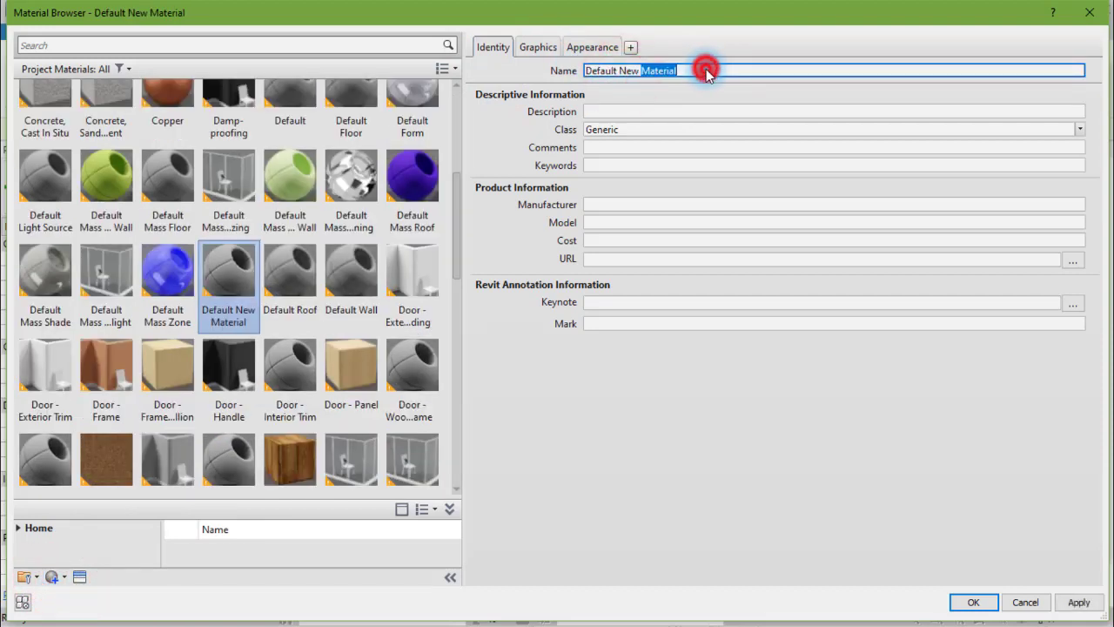
pyautogui.write('ROO')
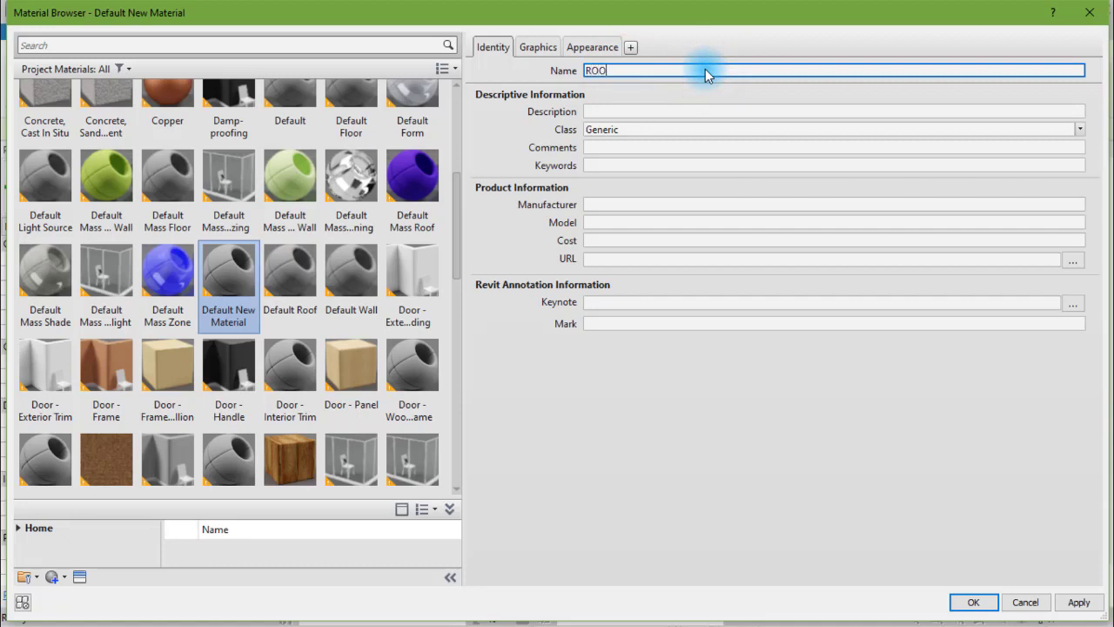
pyautogui.write('F SHEET')
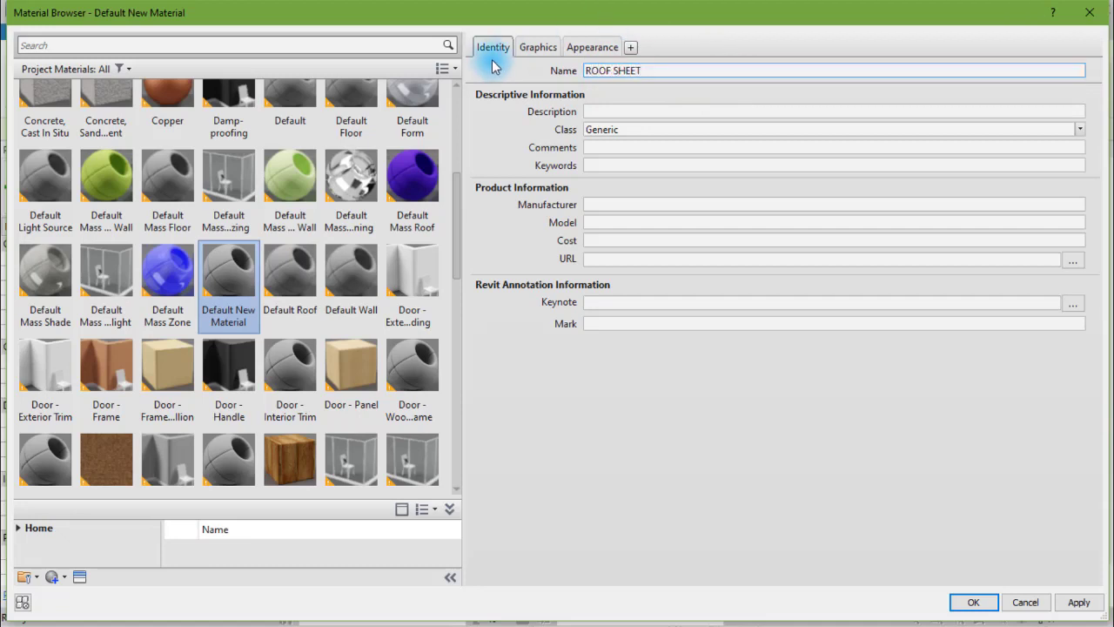
pyautogui.click(530, 48)
pyautogui.click(588, 85)
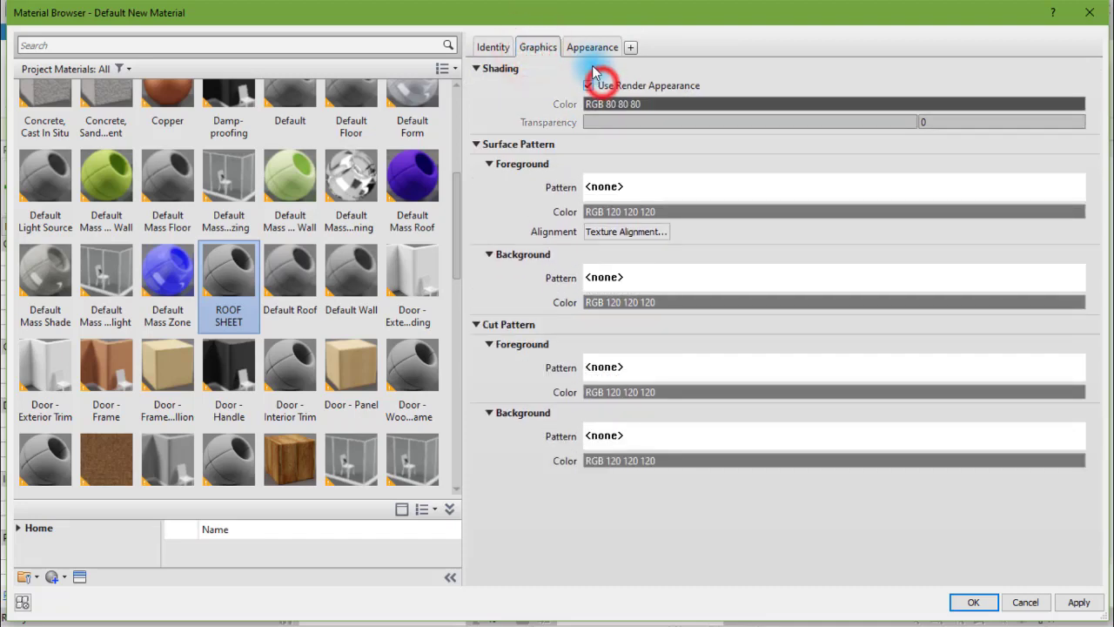
# Step: Replace the ROOF SHEET material's appearance asset with Spanish Tile - Brown from the Appearance Library's Roofing category
pyautogui.click(595, 49)
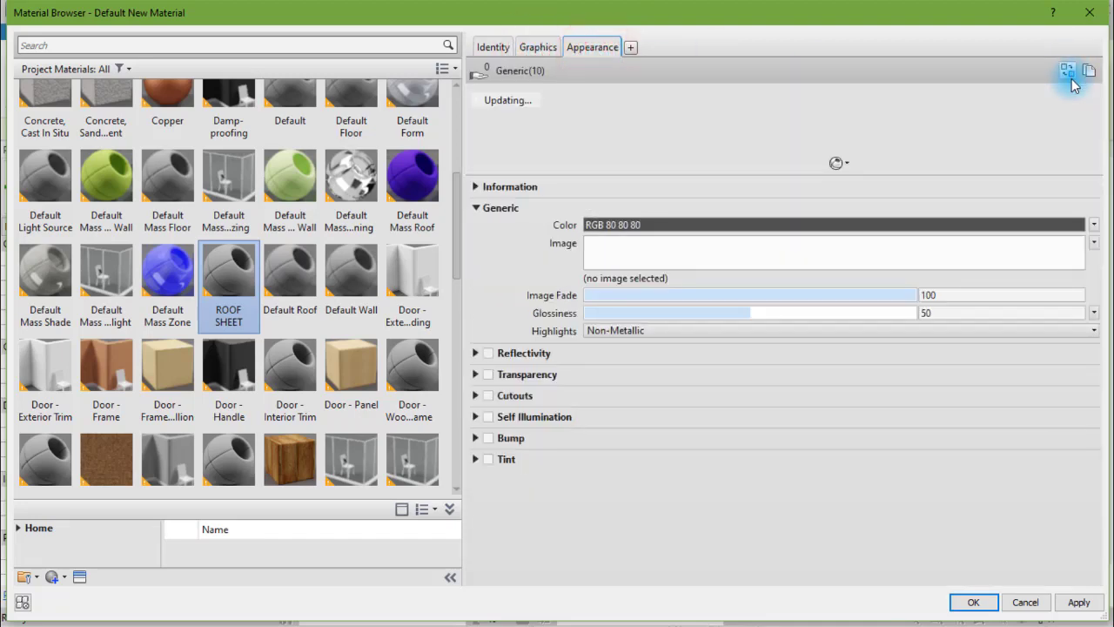
pyautogui.click(1072, 73)
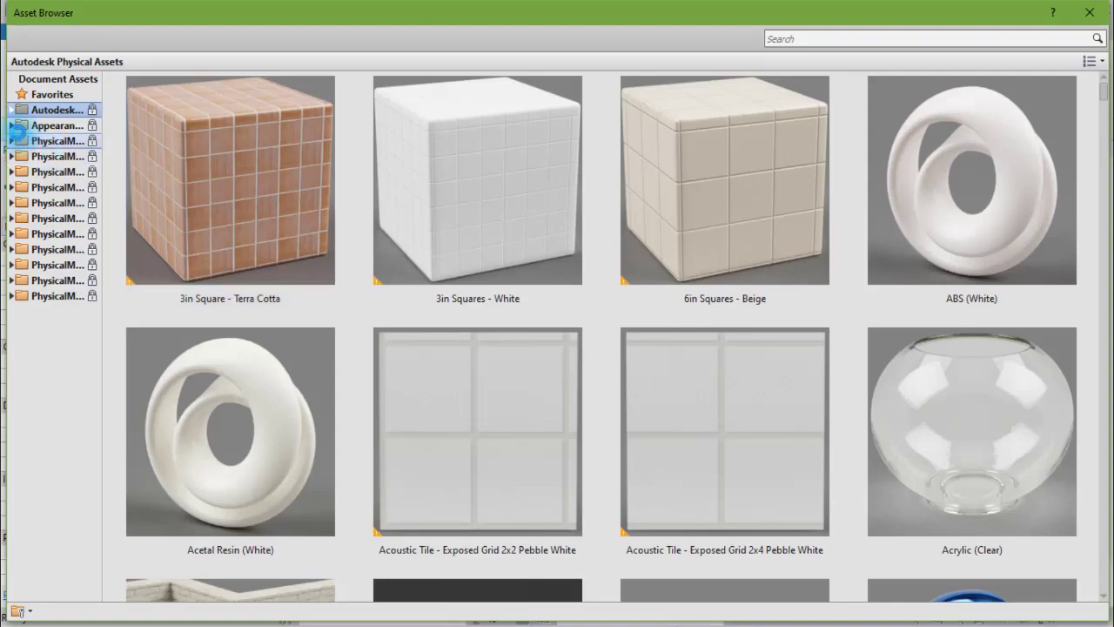
pyautogui.click(11, 126)
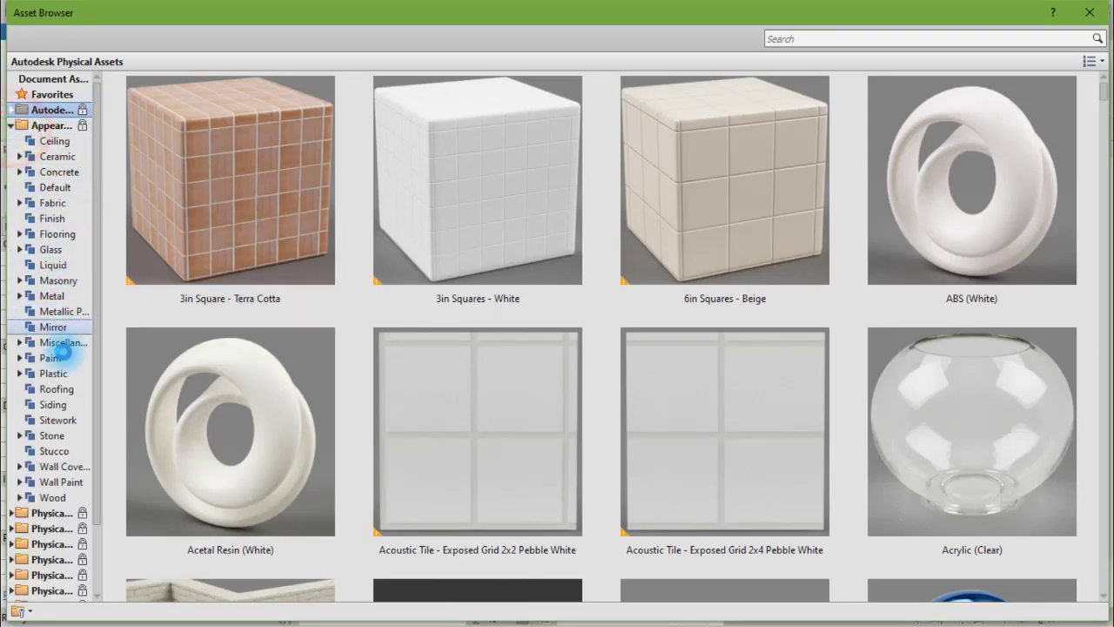
pyautogui.click(57, 389)
pyautogui.scroll(-10, 235, 301)
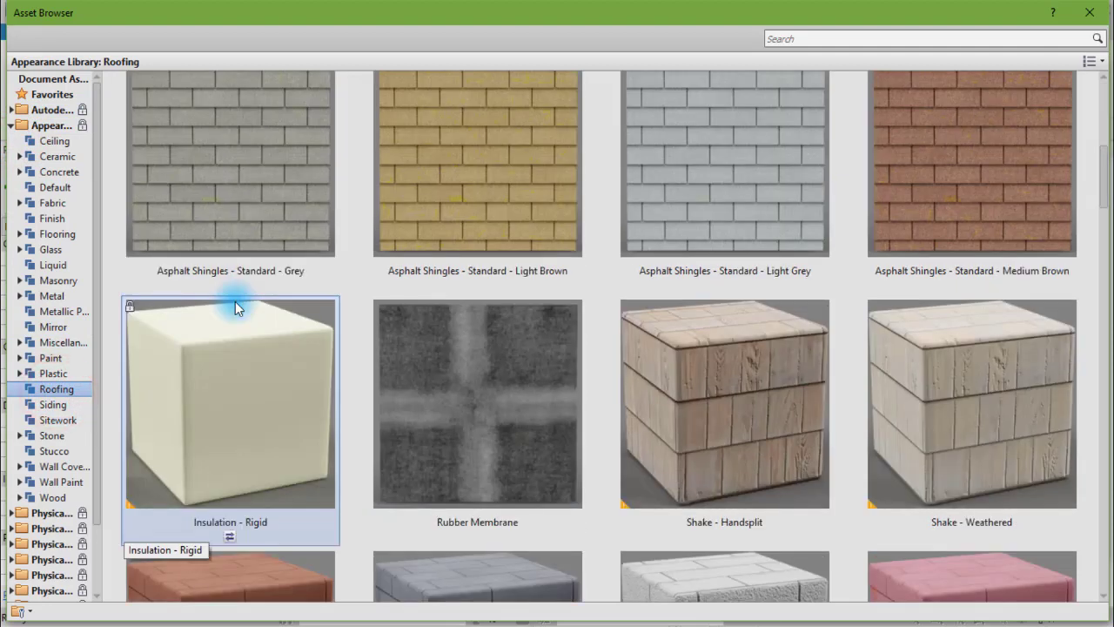
pyautogui.scroll(-6, 235, 302)
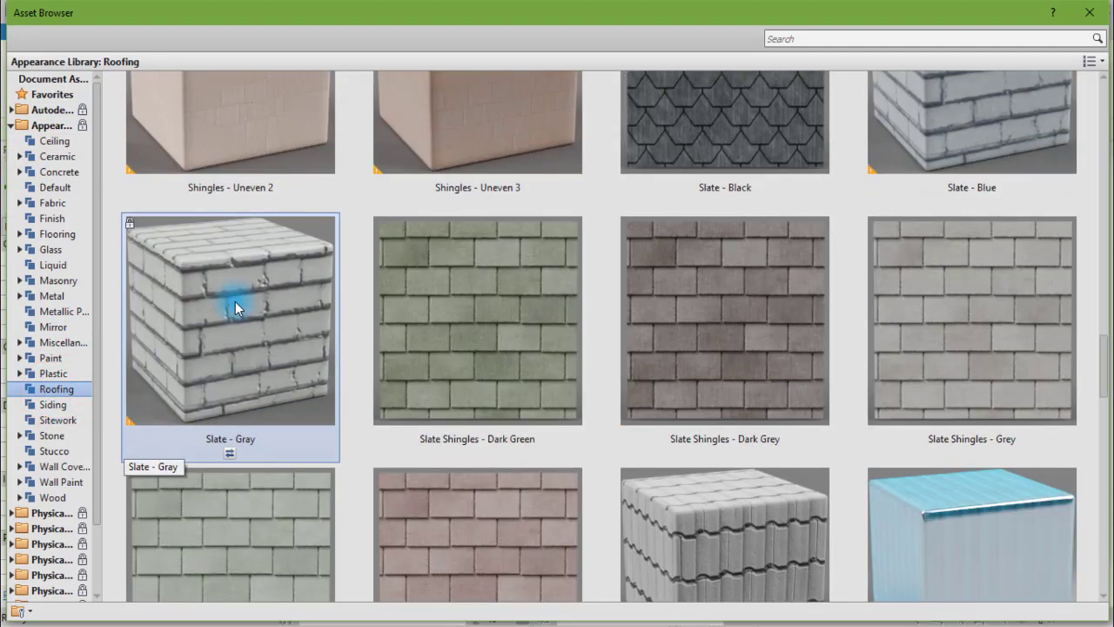
pyautogui.scroll(-5, 493, 327)
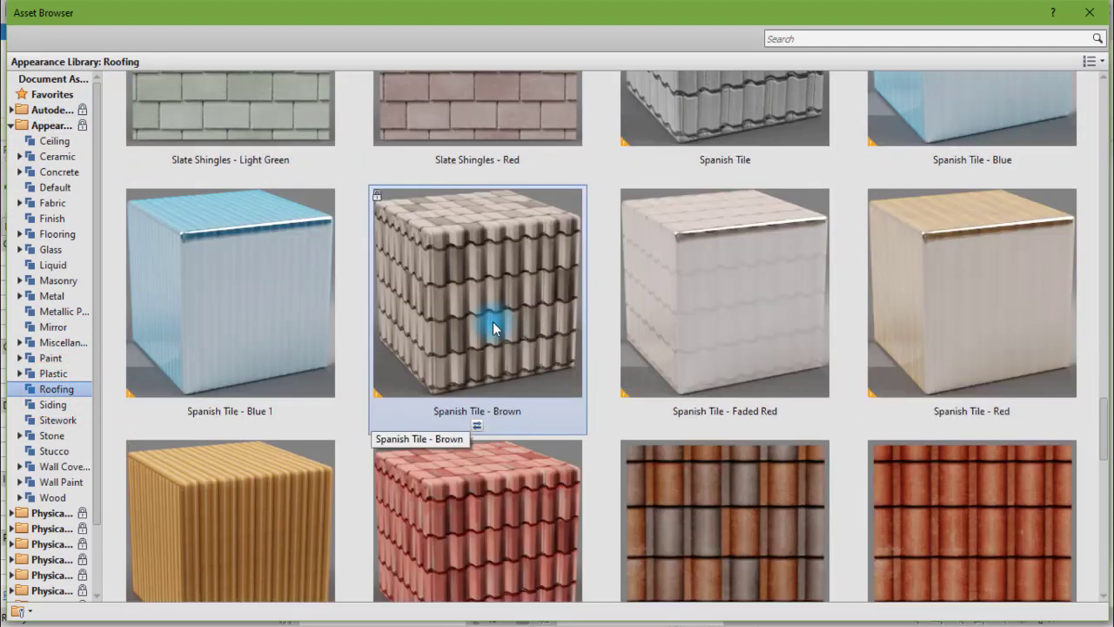
pyautogui.click(477, 426)
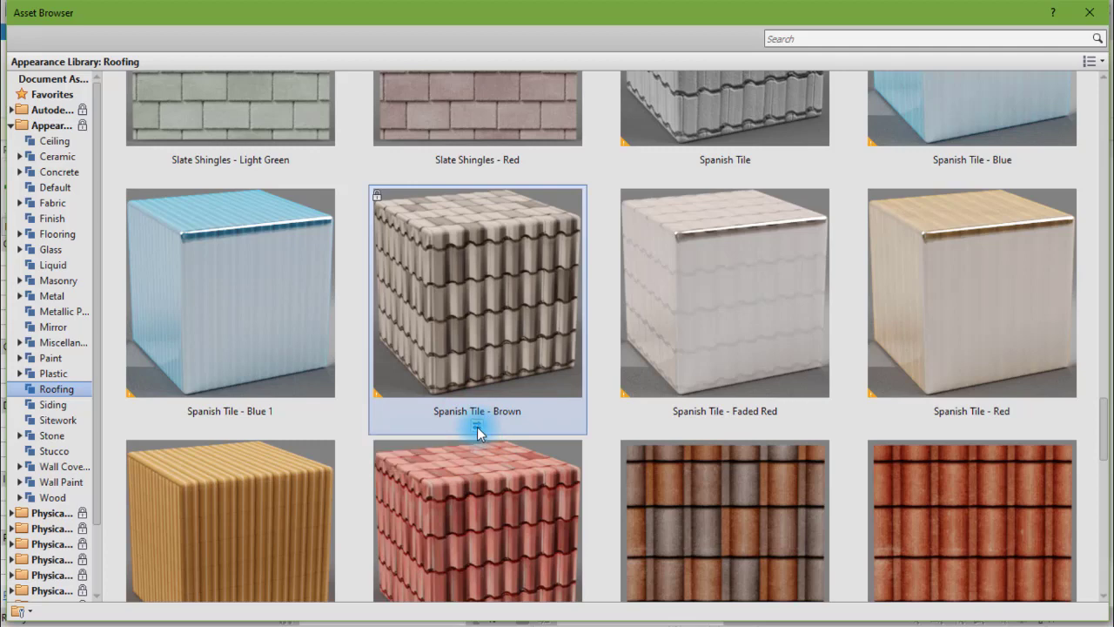
pyautogui.click(476, 426)
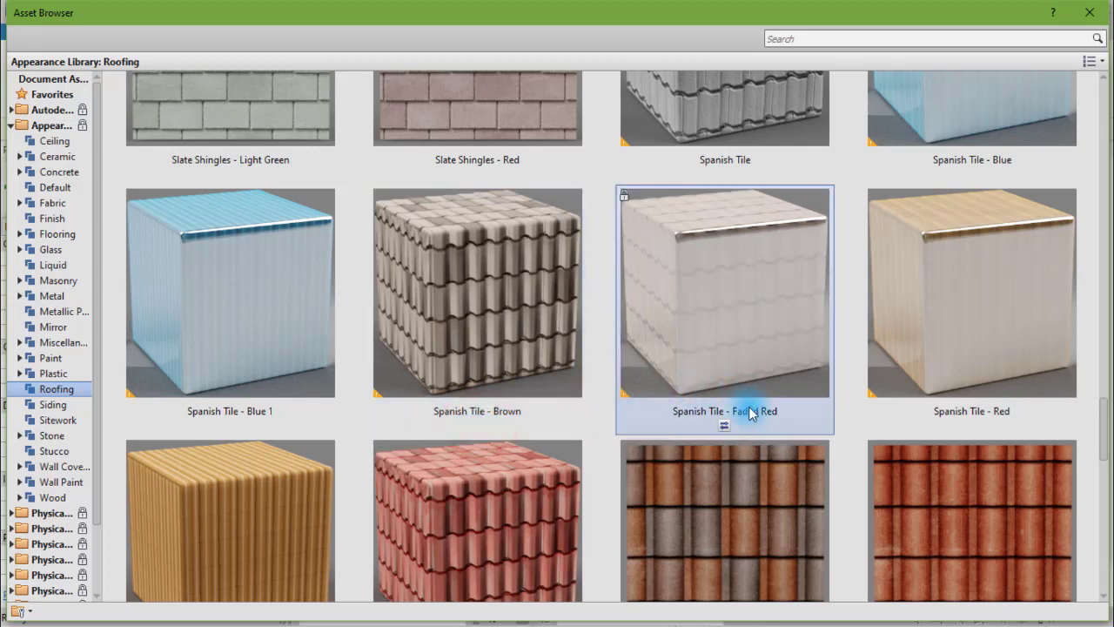
# Step: Replace the material's appearance asset with Spanish Tile - Faded Red and assign ROOF SHEET to the roof's structure layer
pyautogui.scroll(-1, 685, 448)
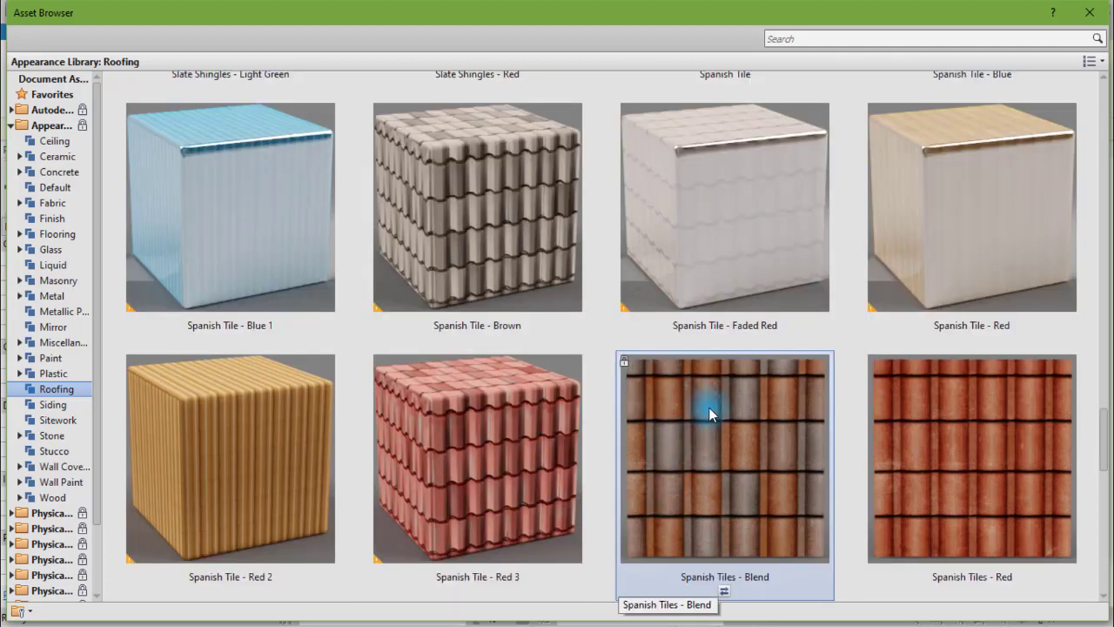
pyautogui.click(723, 342)
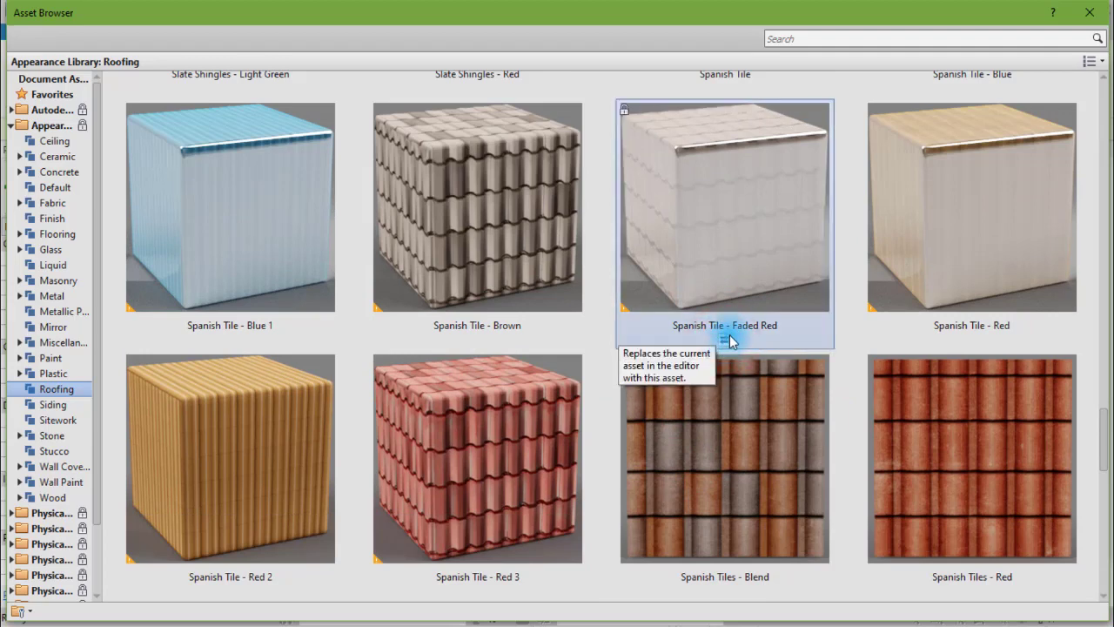
pyautogui.click(725, 341)
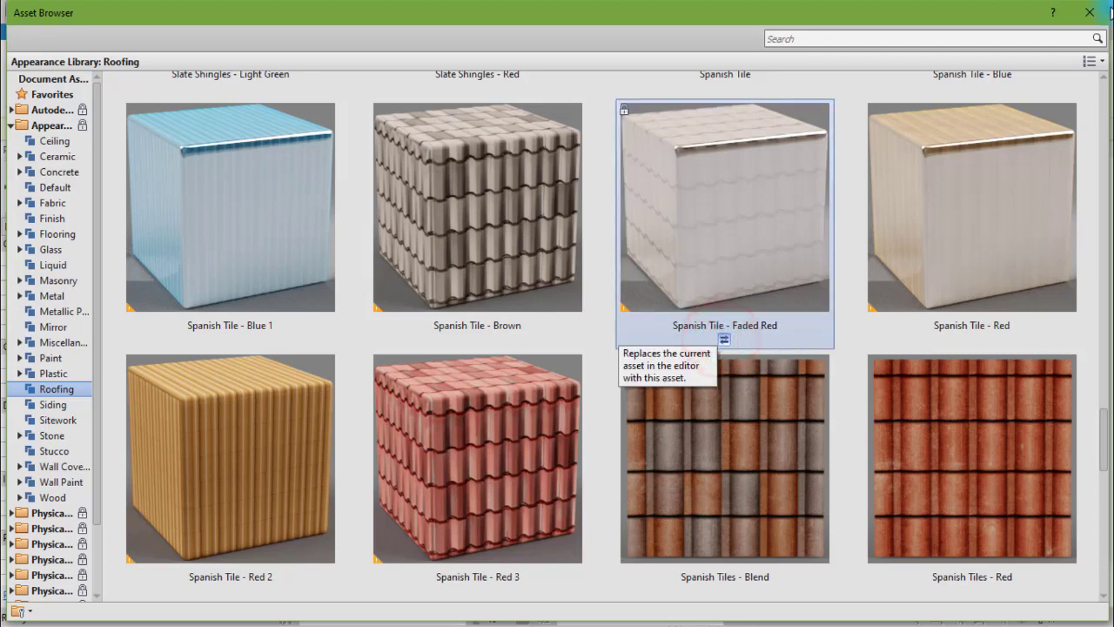
pyautogui.click(1089, 12)
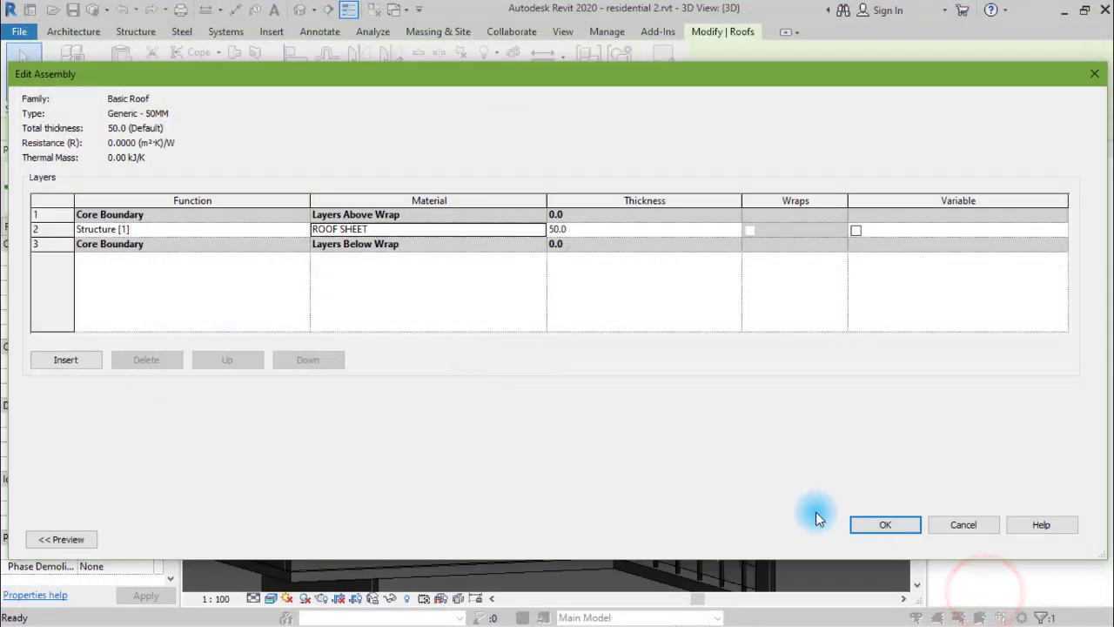
# Step: Accept the roof assembly and type changes, and inspect the new roof surface near the fascia corner
pyautogui.click(871, 521)
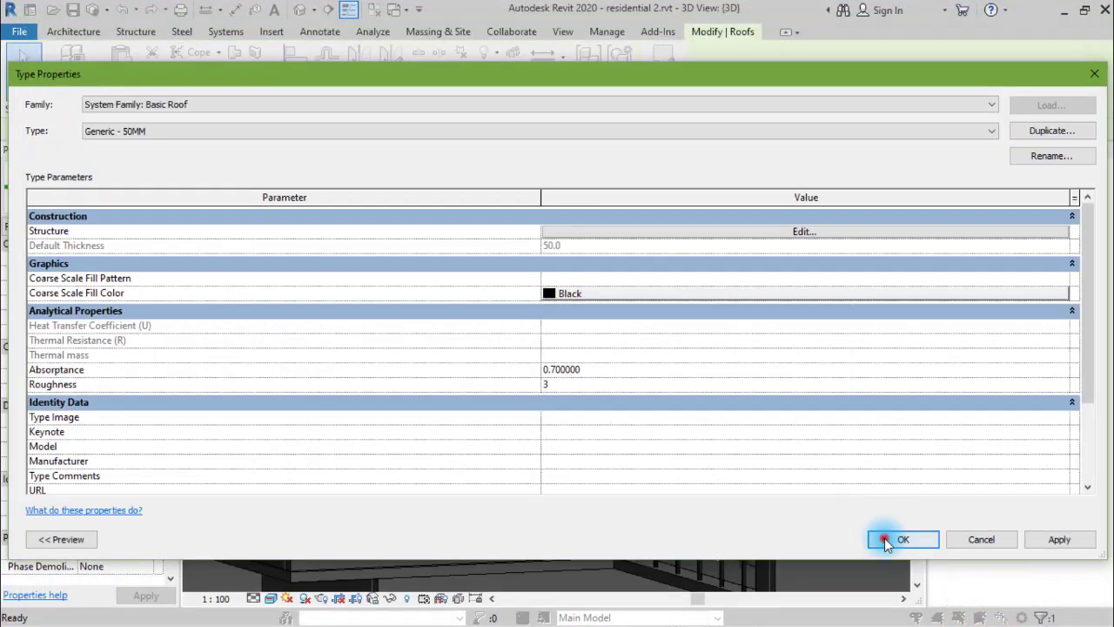
pyautogui.click(886, 540)
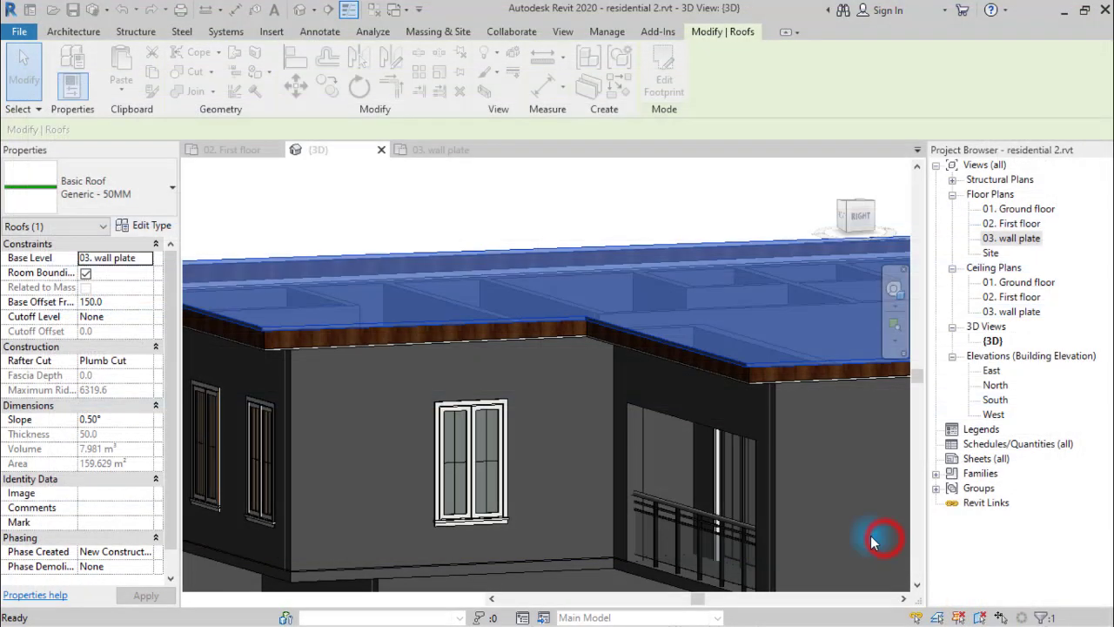
pyautogui.click(402, 214)
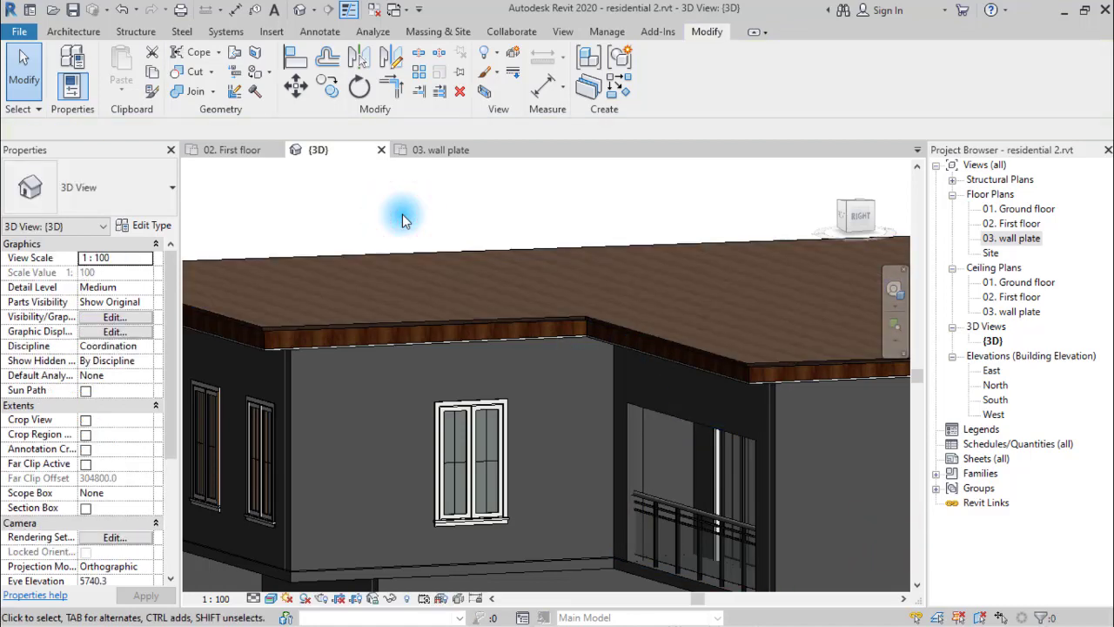
pyautogui.scroll(4, 275, 300)
pyautogui.scroll(2, 277, 326)
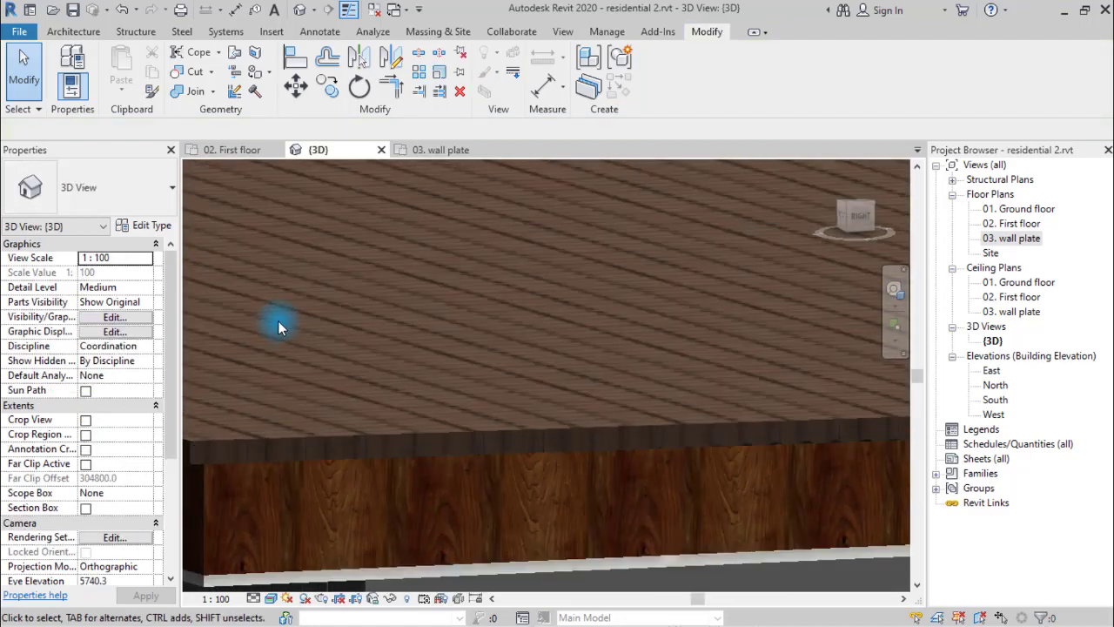
pyautogui.scroll(2, 294, 357)
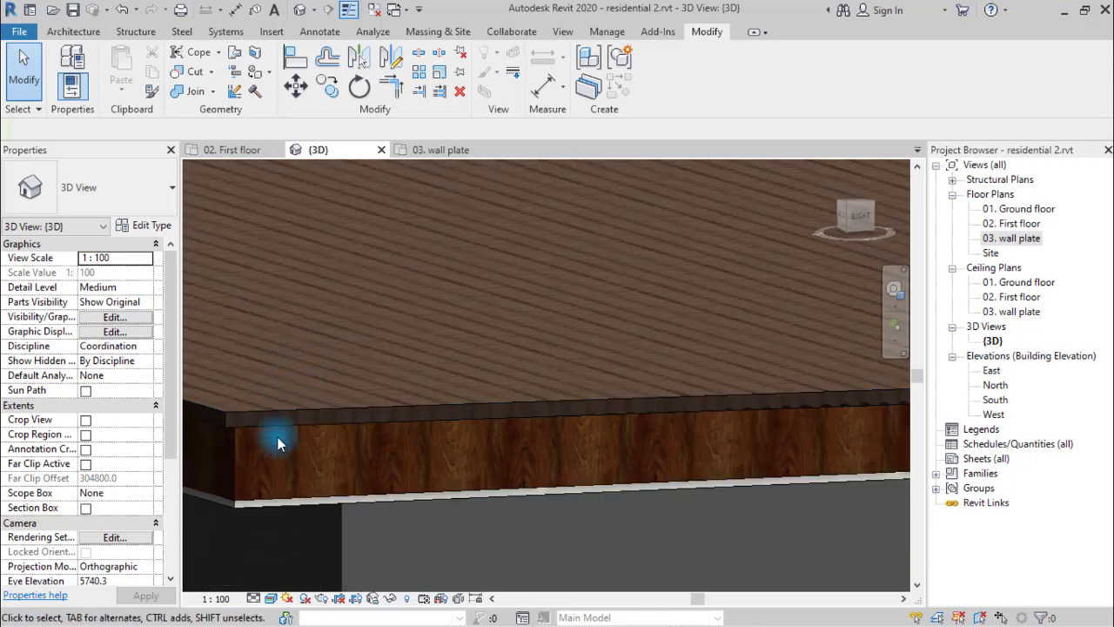
# Step: Examine the whole building with its finished roof and fascia in the 3D view
pyautogui.scroll(-4, 285, 426)
pyautogui.scroll(-2, 288, 429)
pyautogui.moveTo(337, 445); pyautogui.dragTo(348, 394, button='middle')
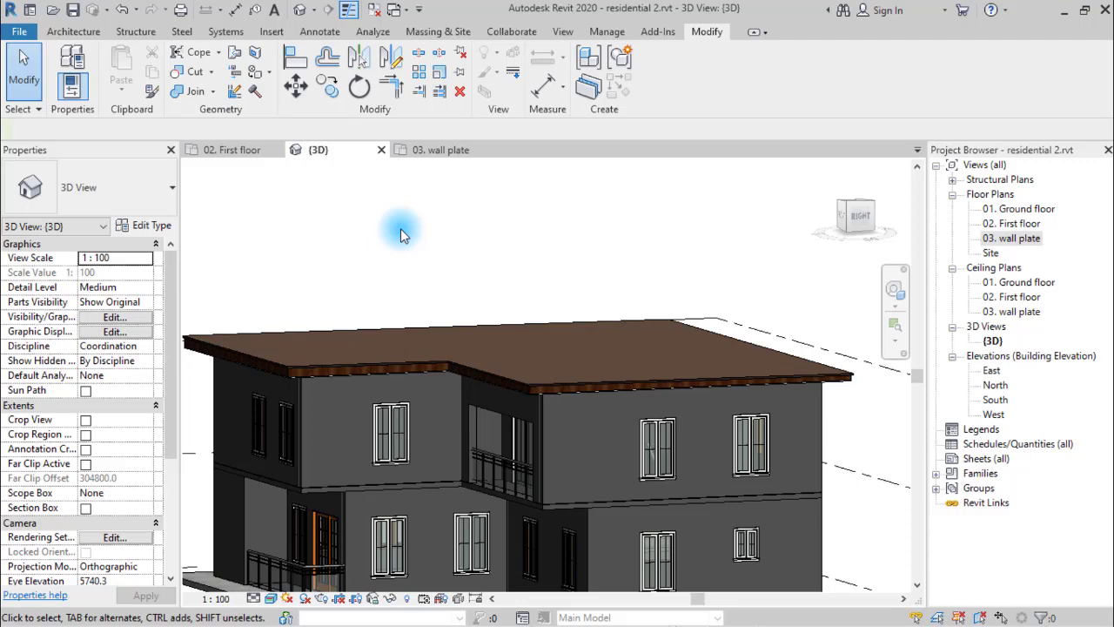
pyautogui.scroll(-3, 400, 228)
pyautogui.scroll(1, 400, 228)
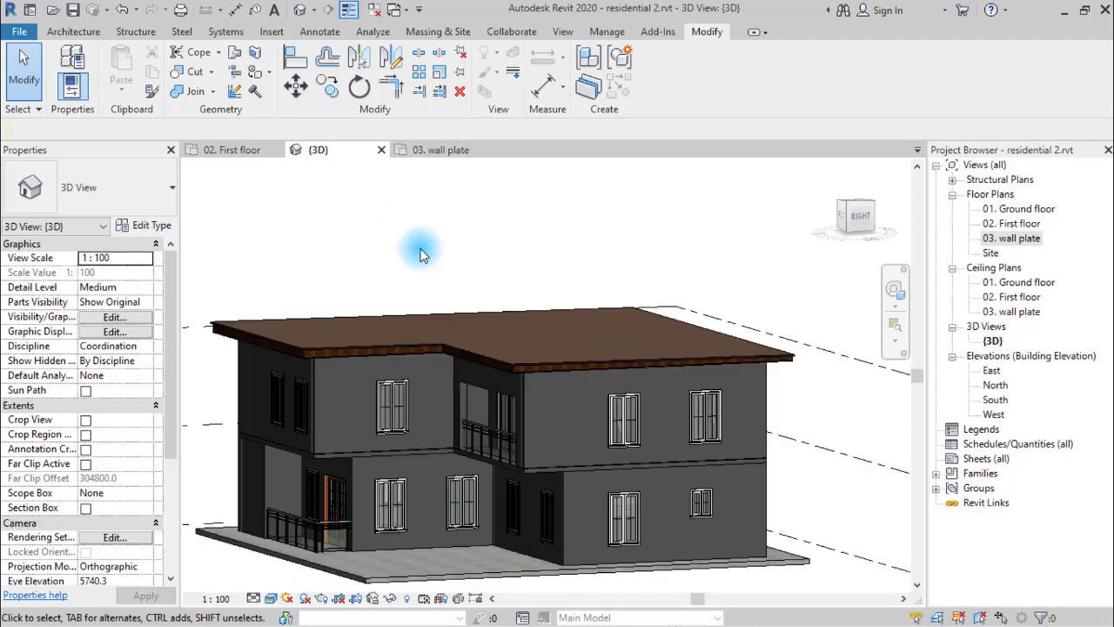
# Step: Open the East, North, South and West elevations in turn and examine the roof profile in the West elevation
pyautogui.doubleClick(991, 372)
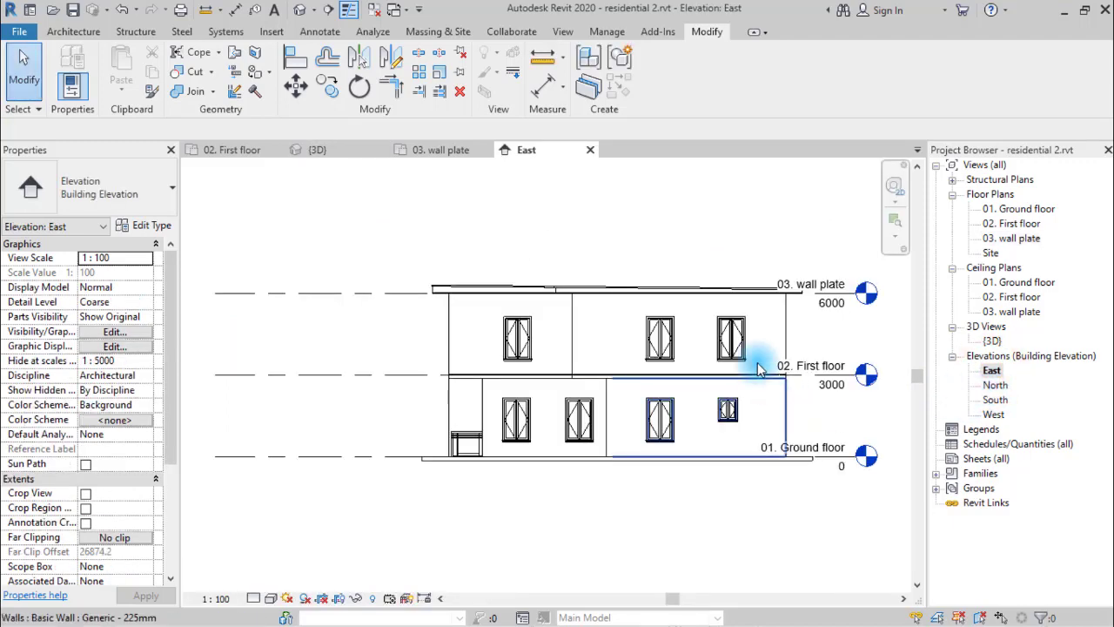
pyautogui.scroll(3, 821, 354)
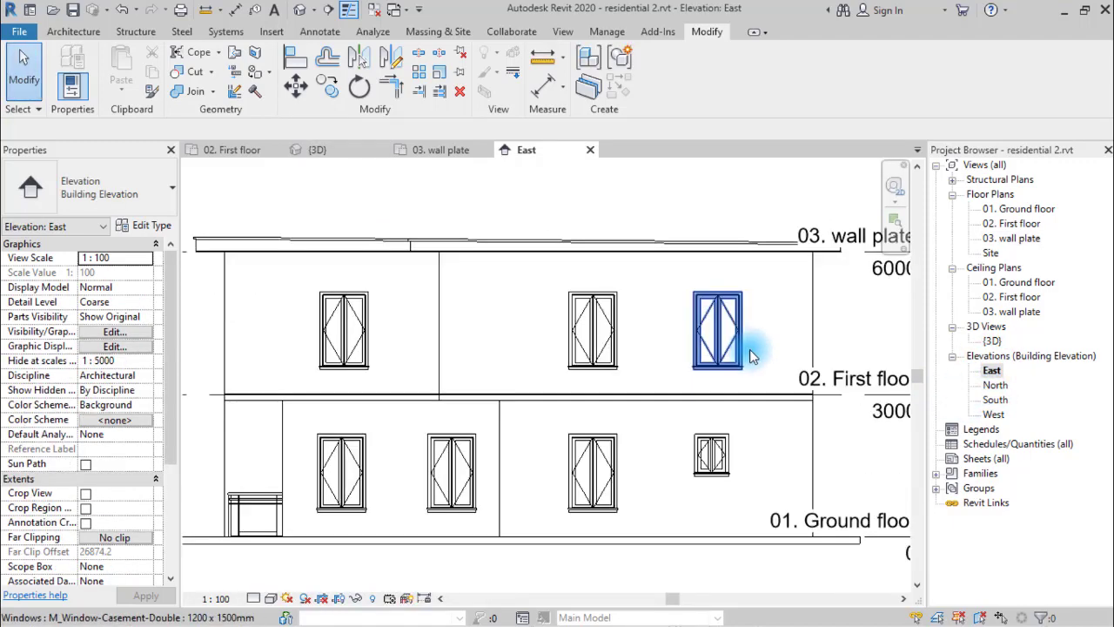
pyautogui.click(995, 386)
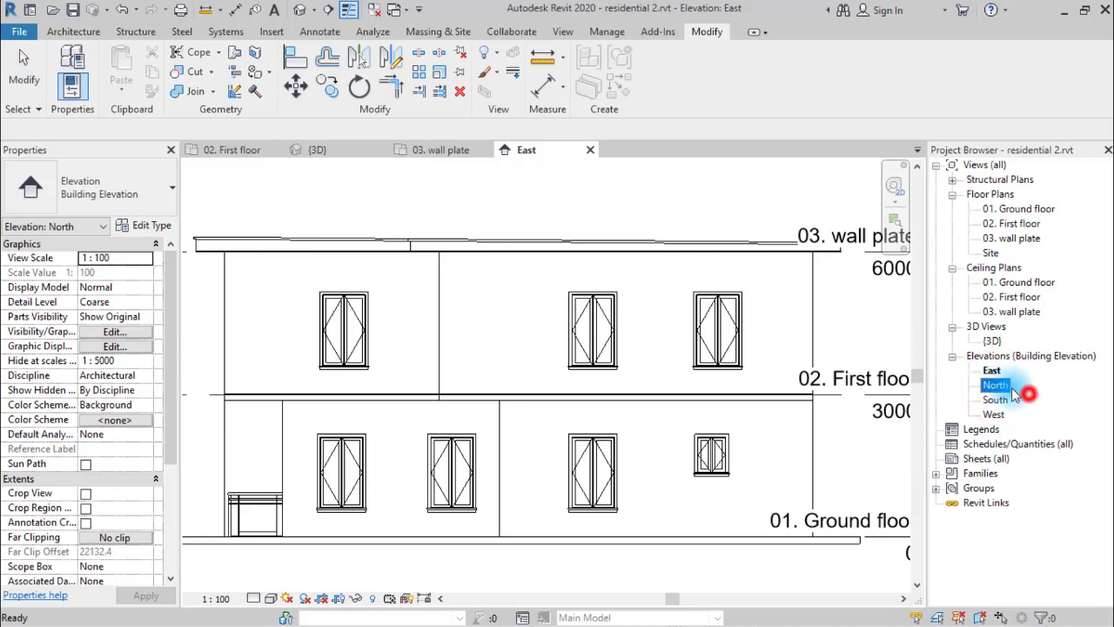
pyautogui.doubleClick(1001, 386)
pyautogui.click(997, 402)
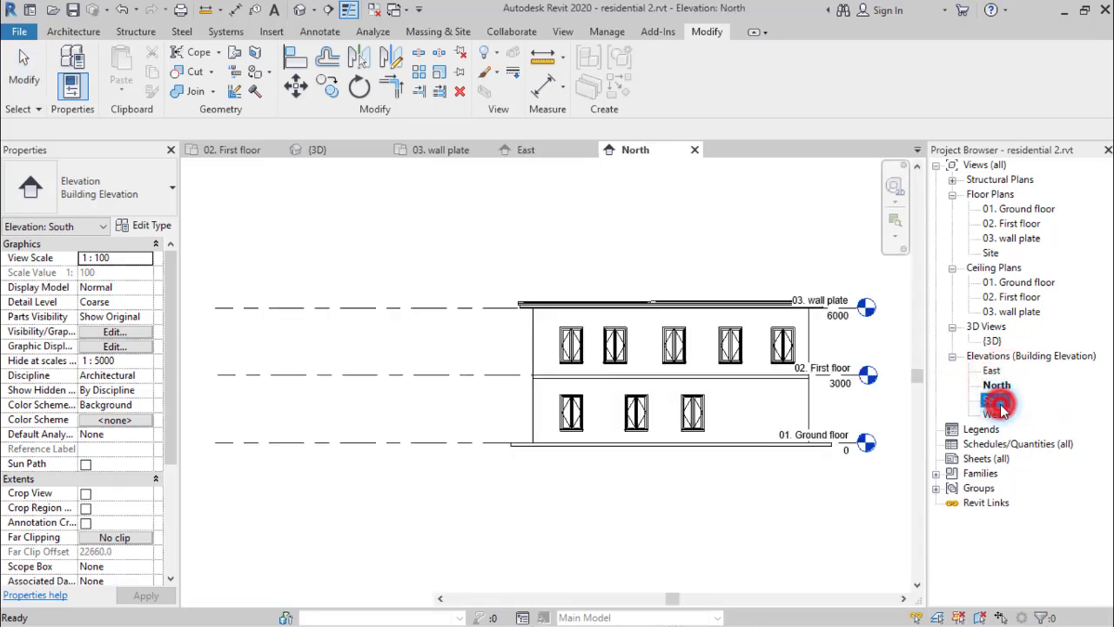
pyautogui.doubleClick(997, 401)
pyautogui.doubleClick(996, 415)
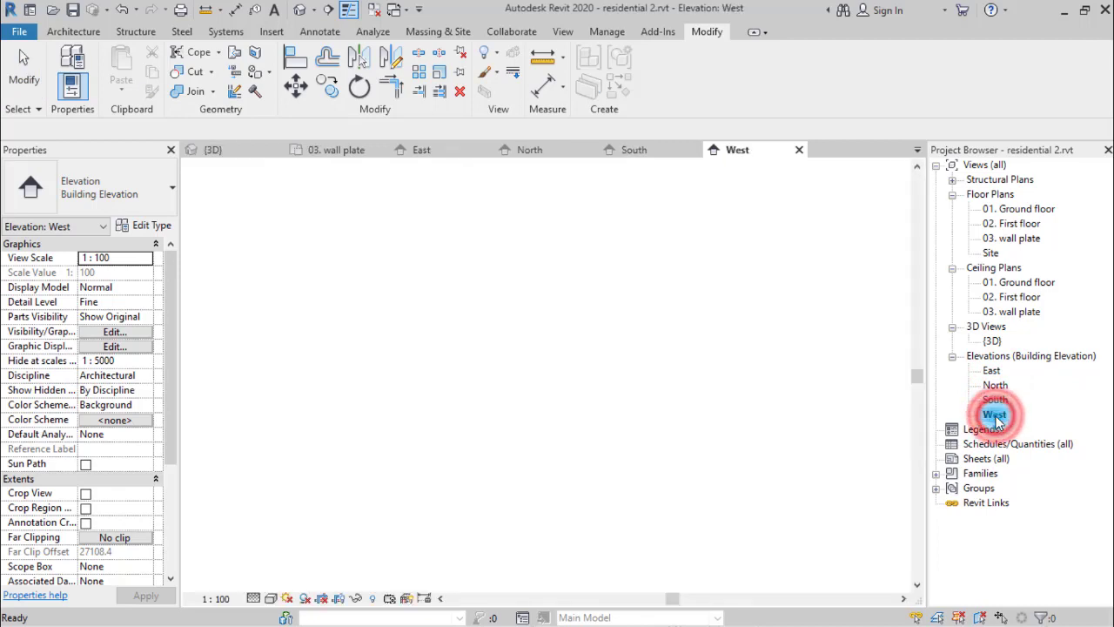
pyautogui.scroll(3, 653, 267)
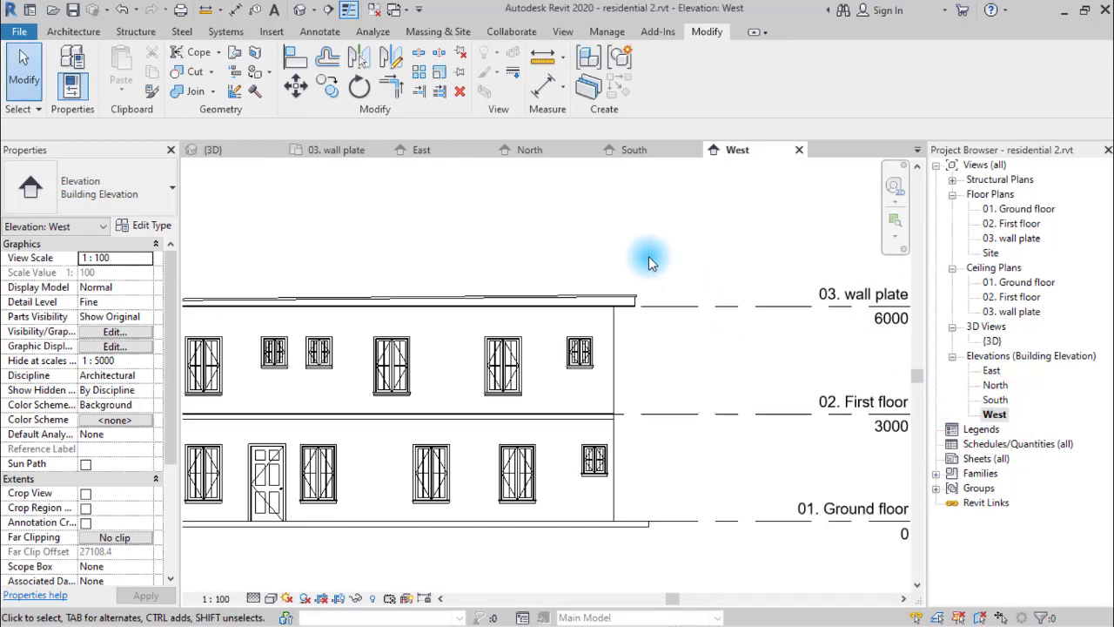
pyautogui.moveTo(719, 292)
pyautogui.mouseDown(button='middle')
pyautogui.moveTo(798, 306)
pyautogui.moveTo(861, 259)
pyautogui.mouseUp(button='middle')
pyautogui.scroll(1, 819, 268)
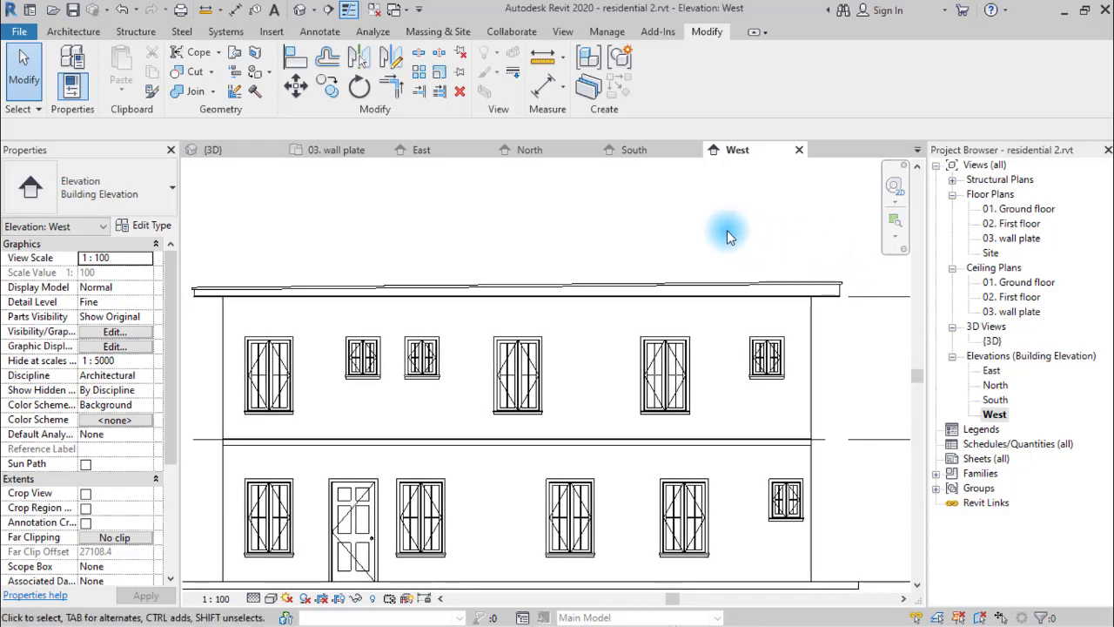